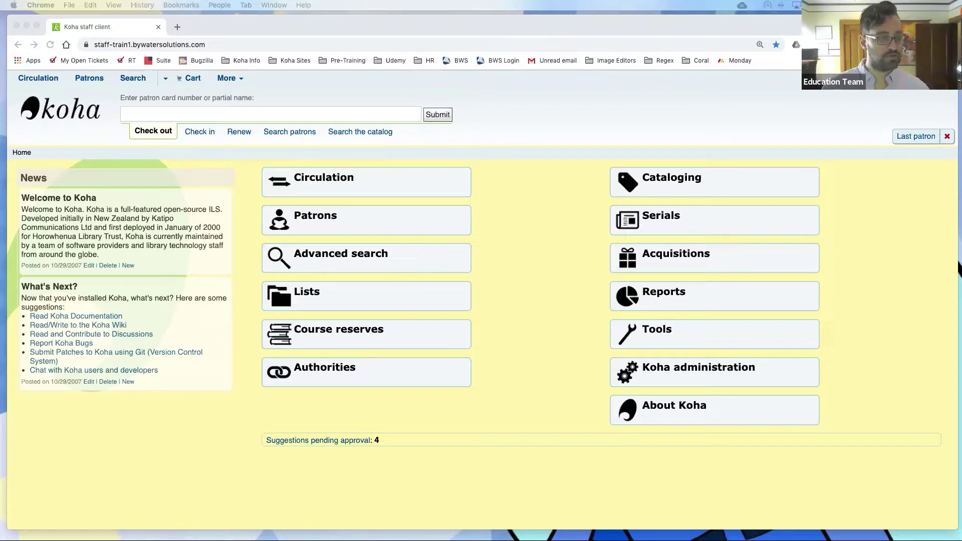
- Open the ByWater Solutions 19.05 Upgrade Notes page separately and review its important links, overview posts and recorded upgrade webinars
left_click(147, 60, "super")
left_click(264, 28)
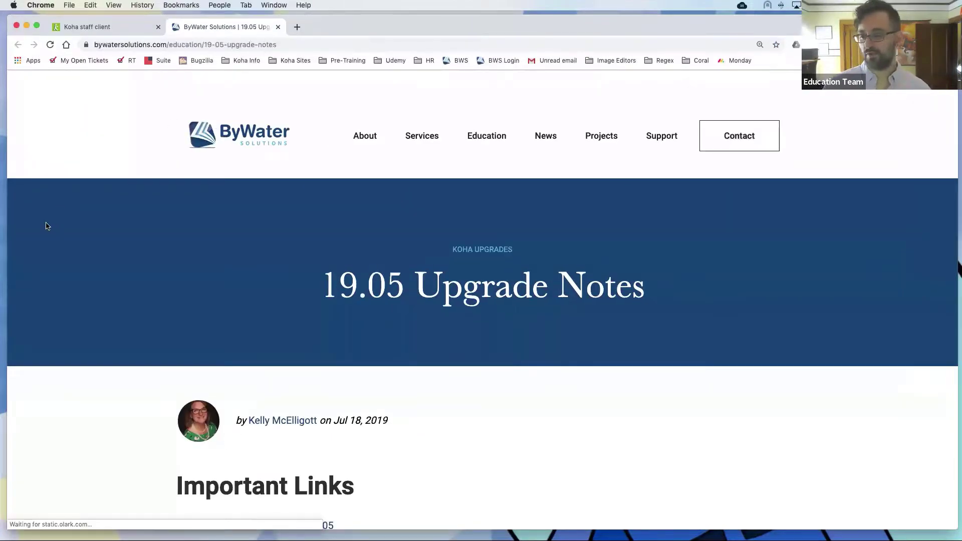
scroll(285, 178, "down", 3)
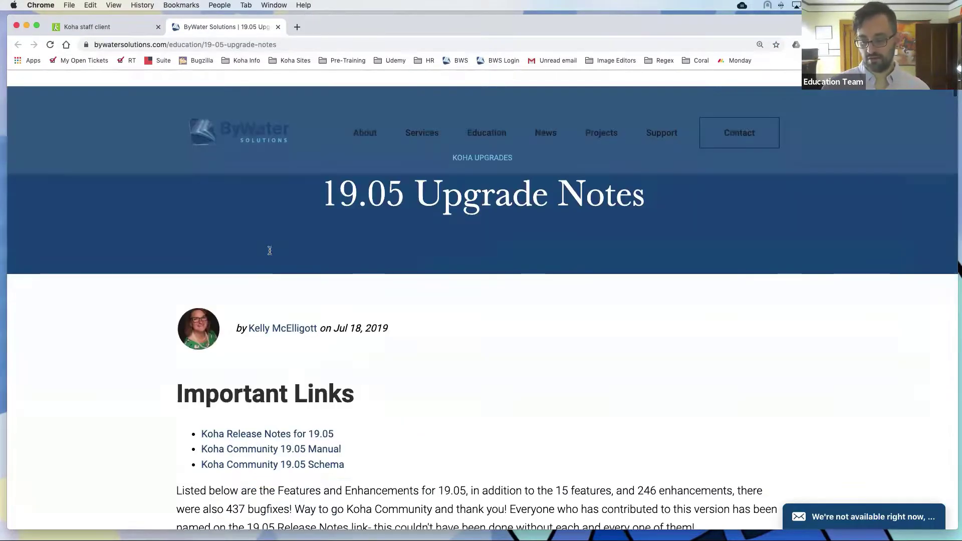
scroll(269, 251, "down", 8)
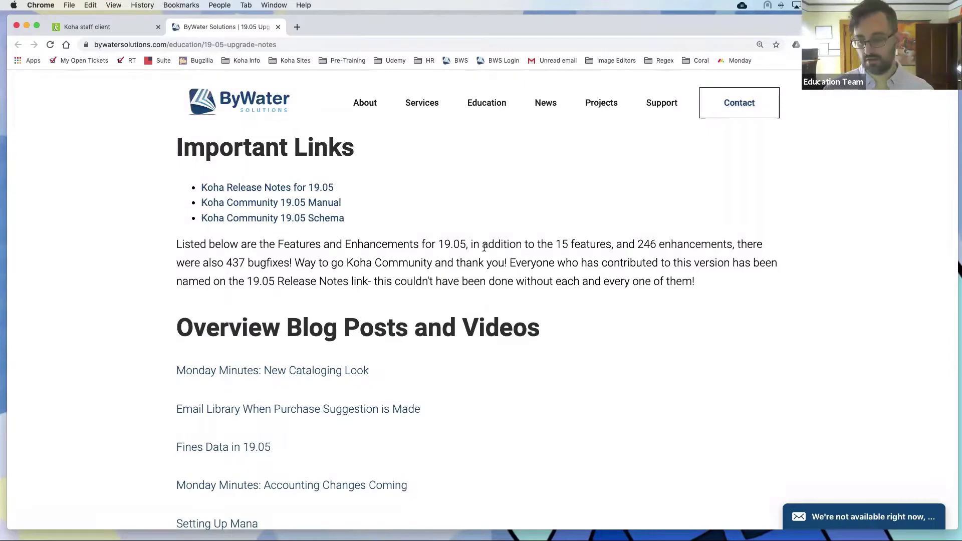
scroll(484, 246, "down", 2)
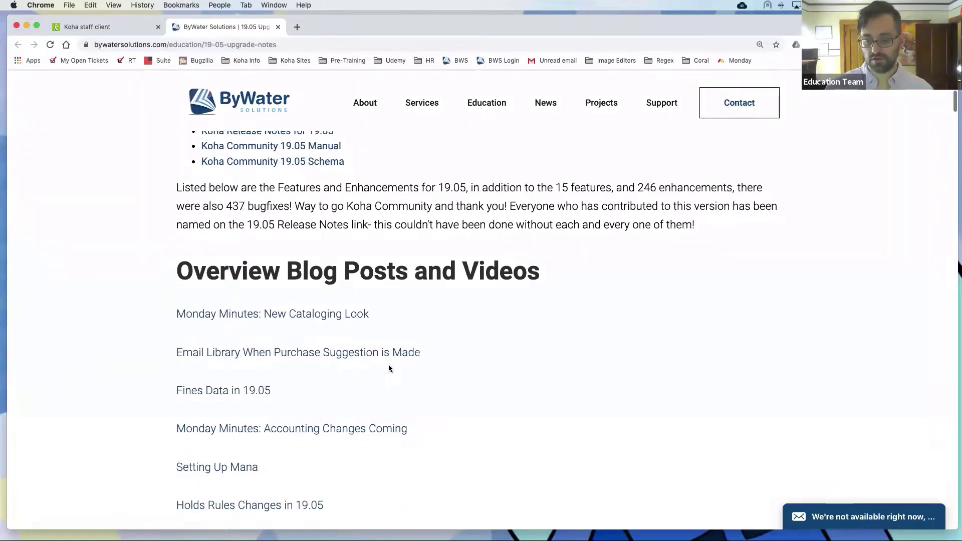
scroll(389, 368, "down", 10)
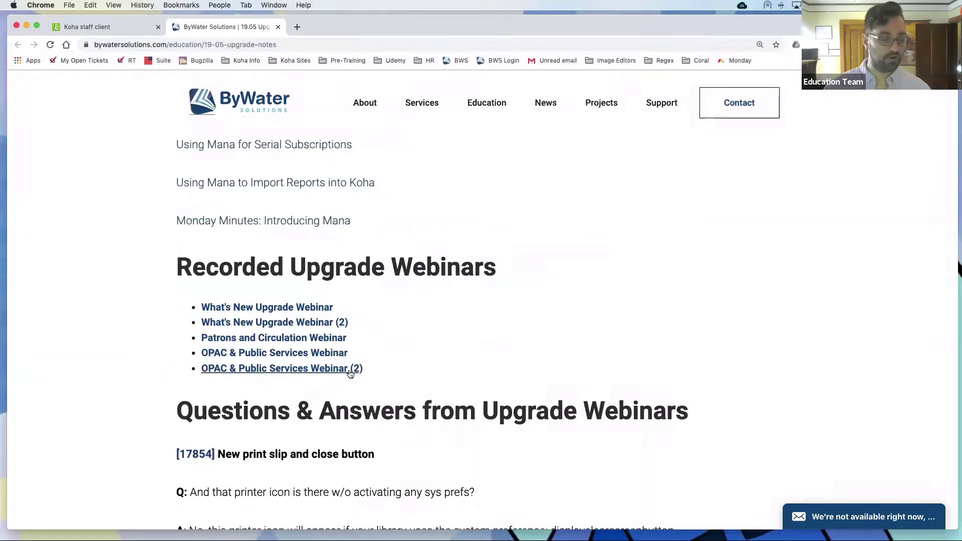
scroll(206, 355, "down", 2)
scroll(206, 356, "down", 2)
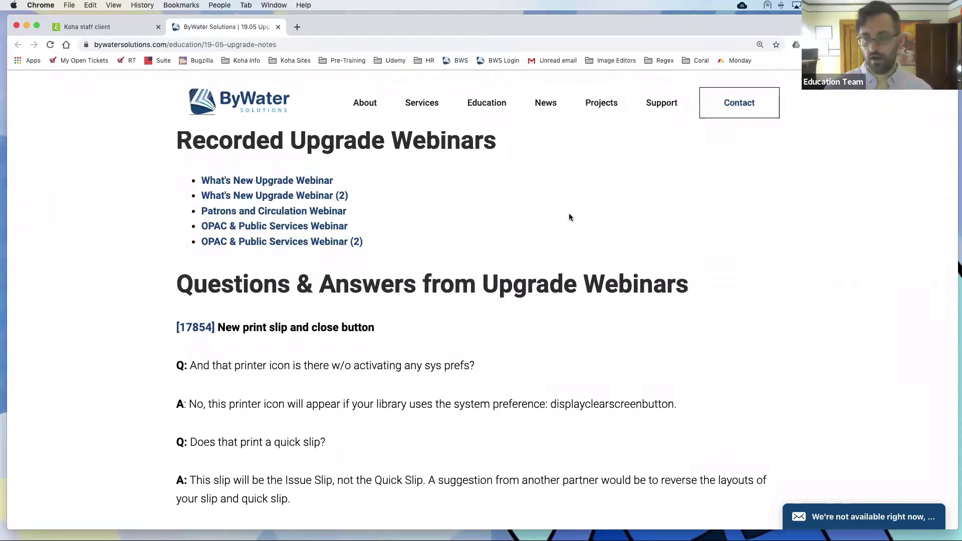
scroll(569, 214, "up", 3)
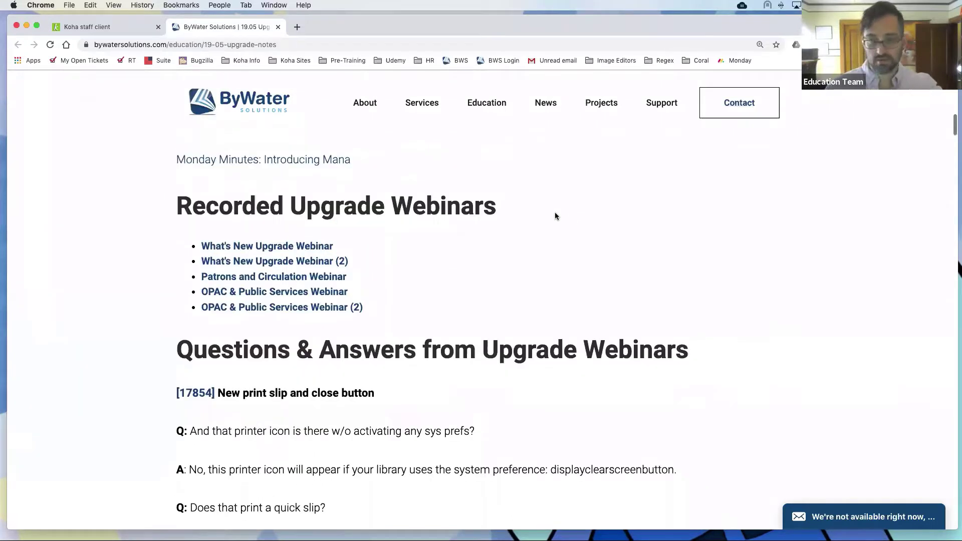
- Return to the Koha staff client and open Koha administration
left_click(121, 27)
left_click(120, 30)
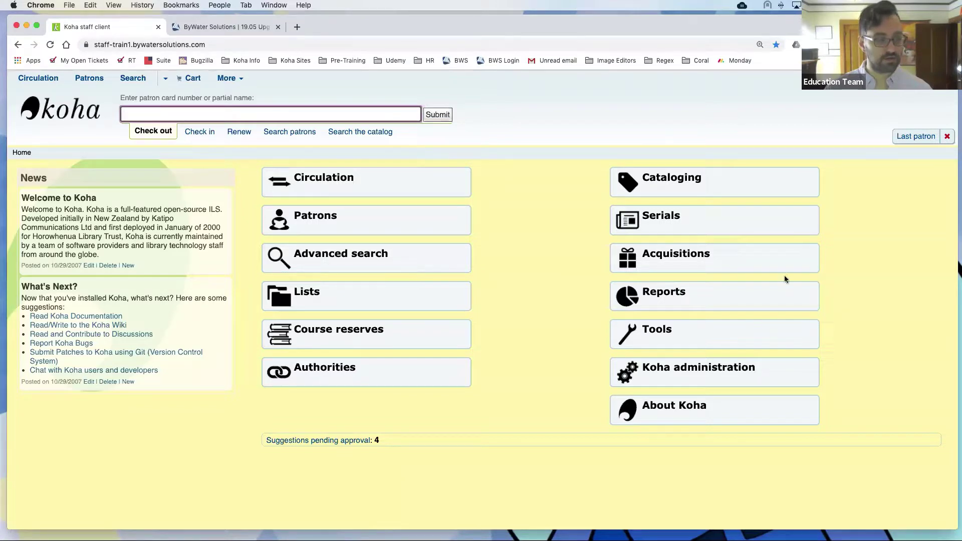
left_click(758, 380)
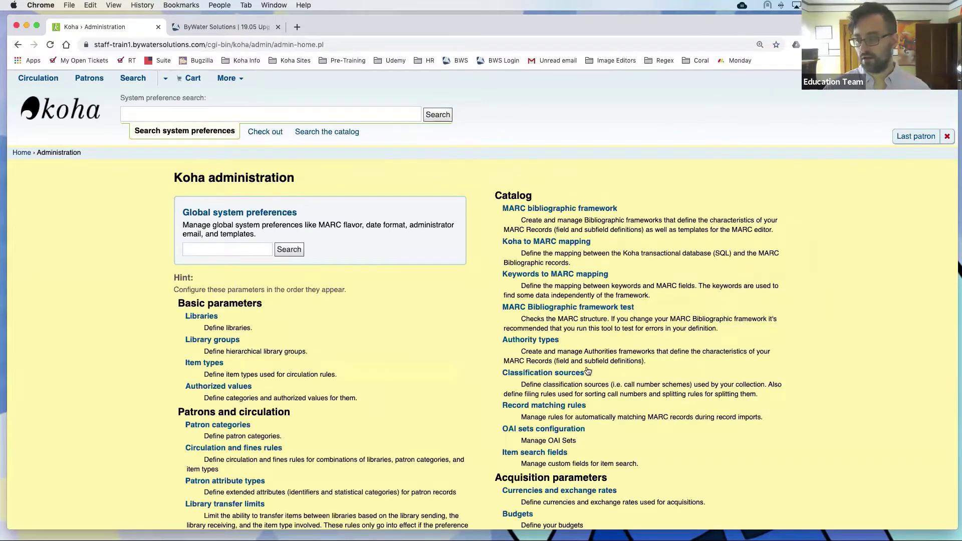
- Locate Share content with Mana KB among the additional parameters and open its settings page
scroll(590, 366, "down", 1)
scroll(566, 386, "down", 5)
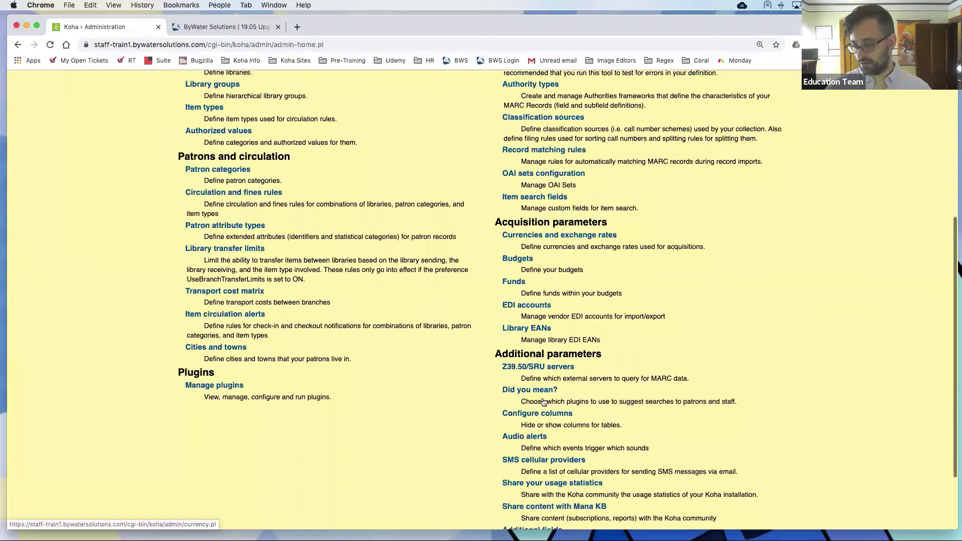
scroll(552, 419, "down", 2)
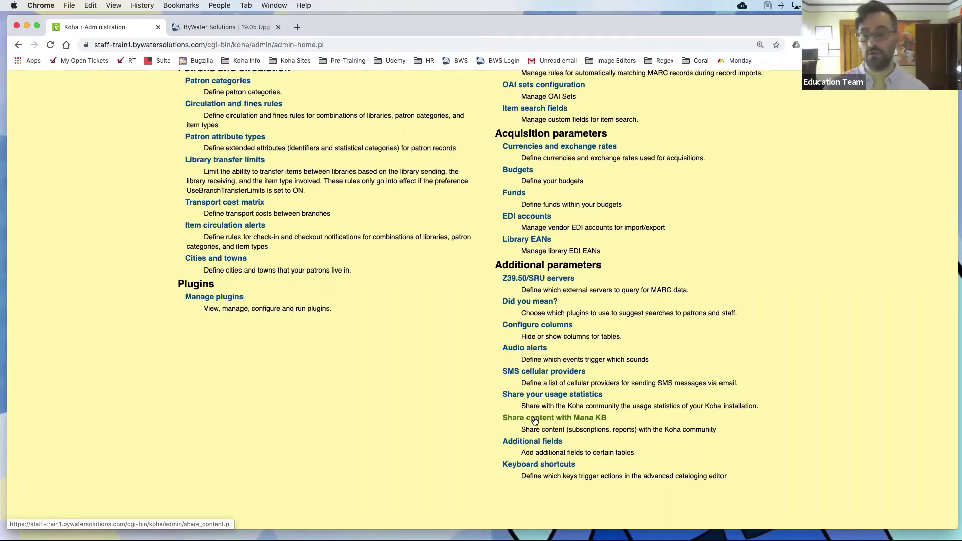
scroll(534, 419, "up", 3)
scroll(524, 381, "down", 3)
scroll(525, 375, "up", 5)
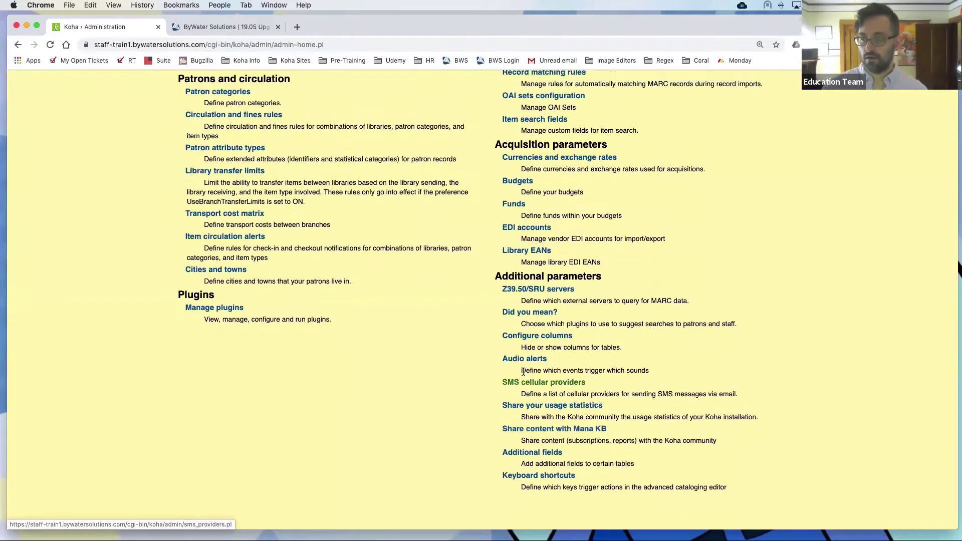
scroll(438, 200, "up", 7)
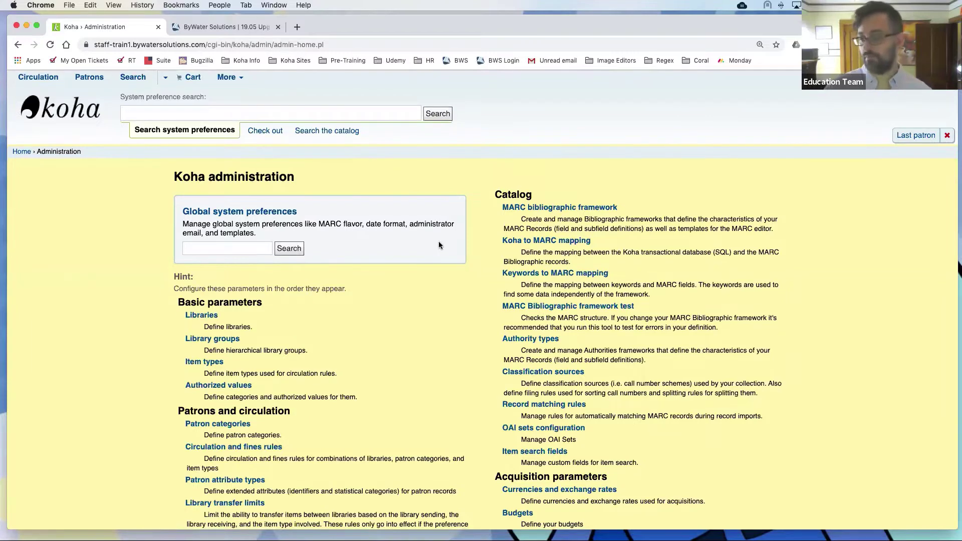
scroll(438, 245, "down", 3)
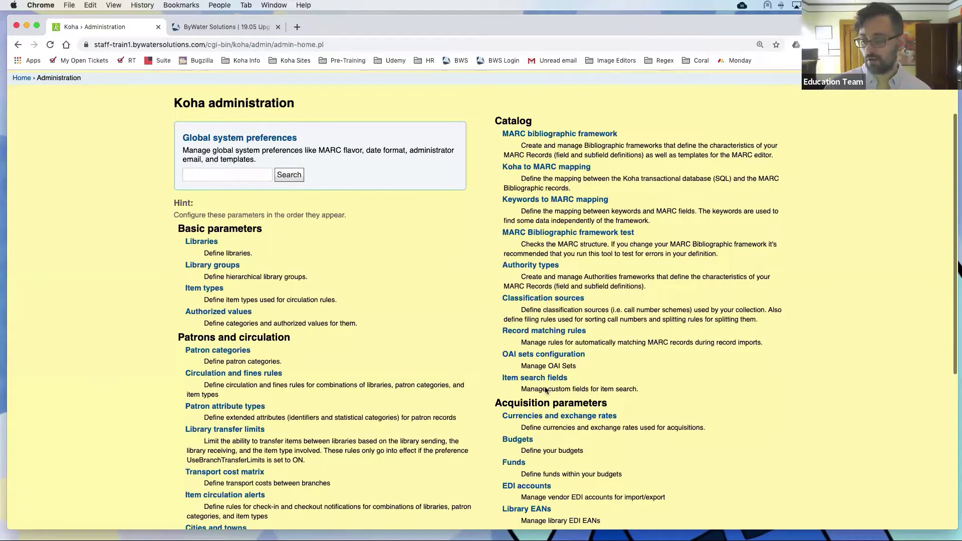
scroll(561, 430, "down", 5)
scroll(561, 430, "down", 3)
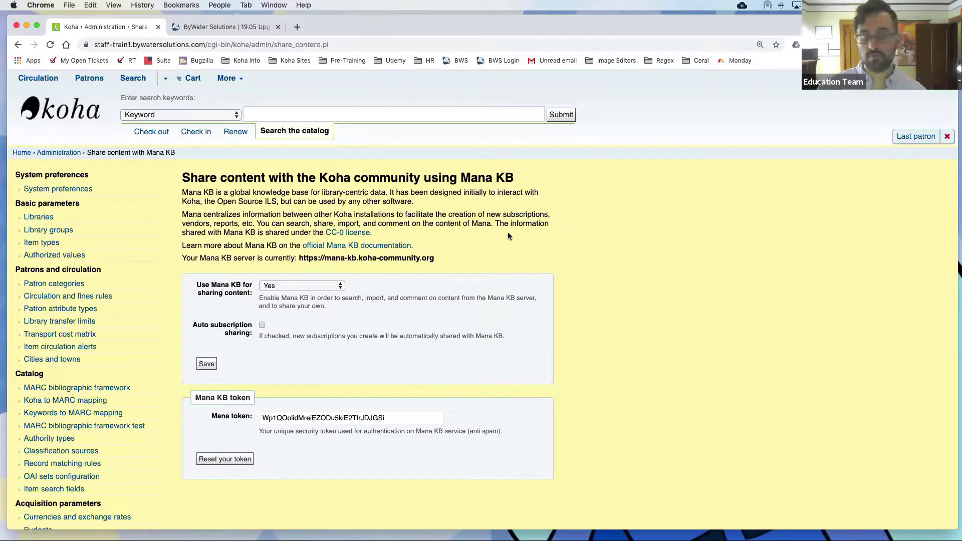
- Choose Yes for Use Mana KB for sharing content and review the auto subscription sharing and Mana token settings
left_click(318, 288)
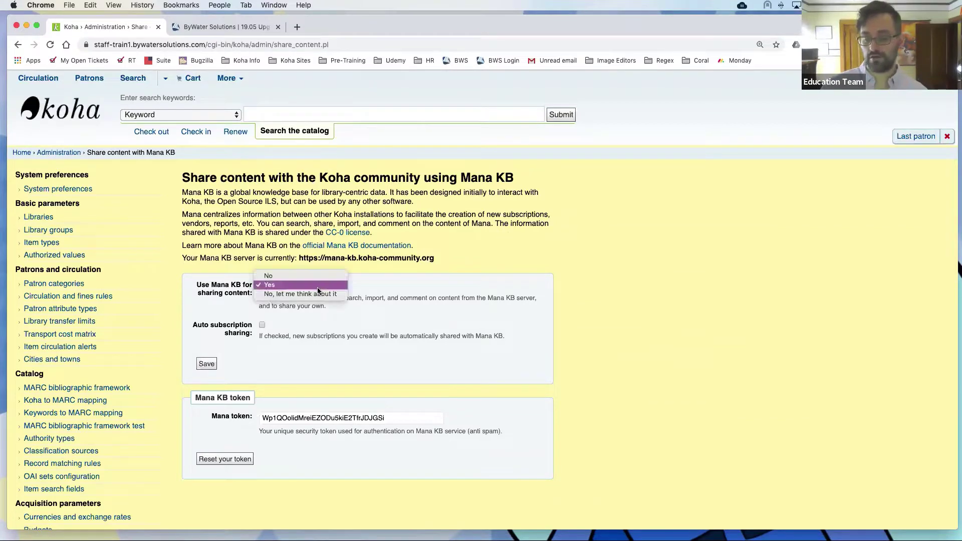
left_click(279, 286)
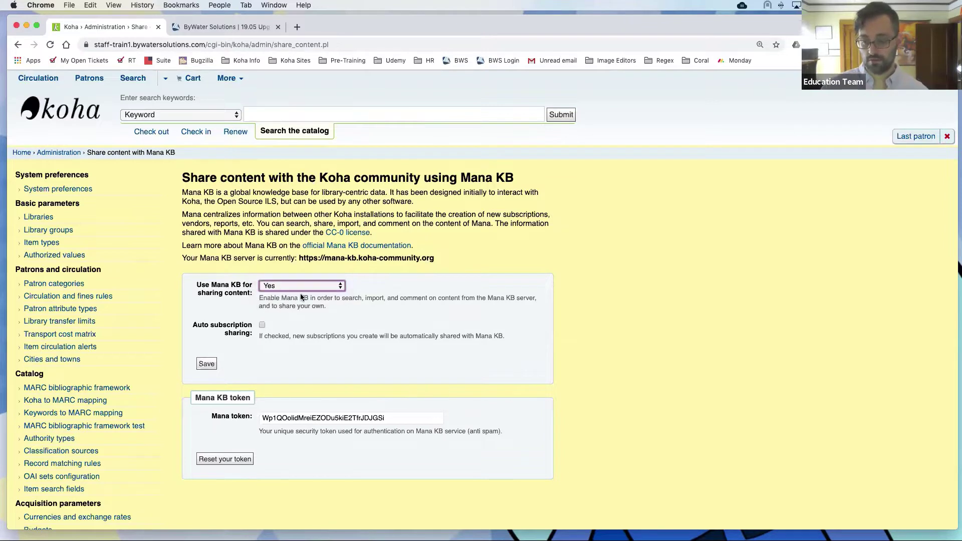
scroll(295, 326, "down", 1)
scroll(296, 327, "down", 1)
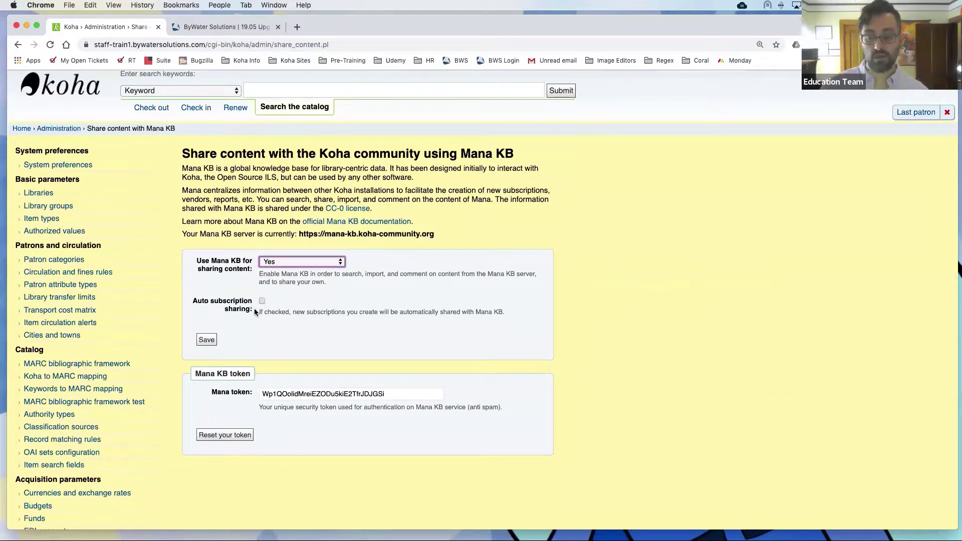
left_click_drag(258, 312, 504, 315)
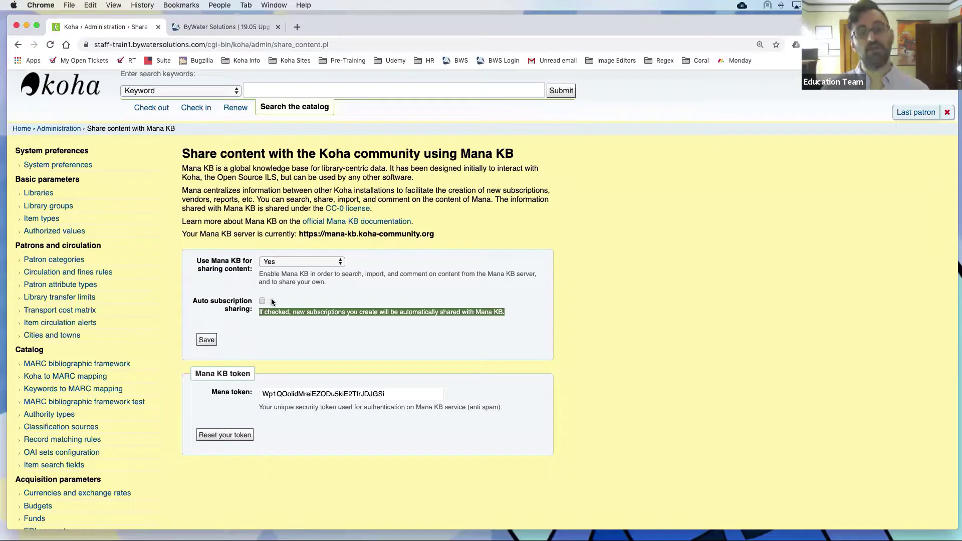
left_click(302, 314)
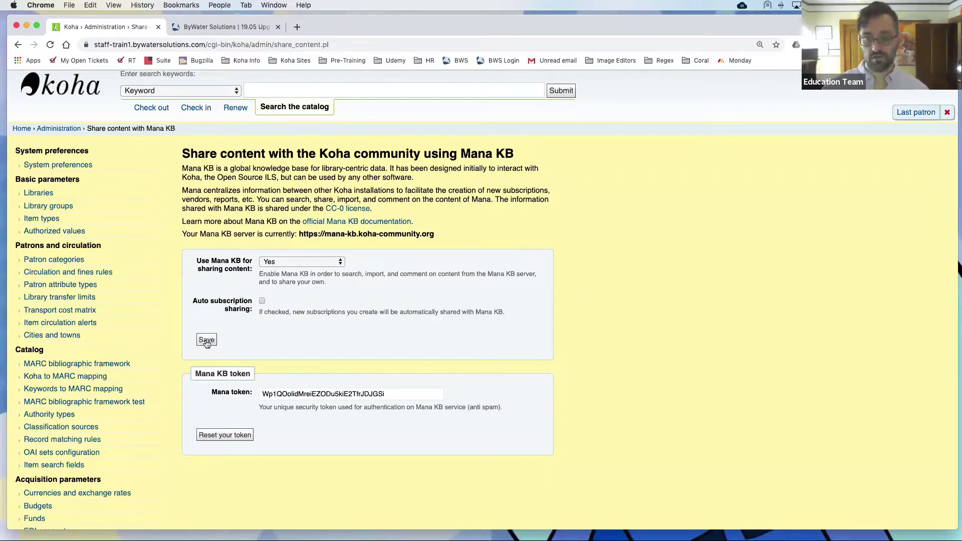
scroll(375, 367, "down", 3)
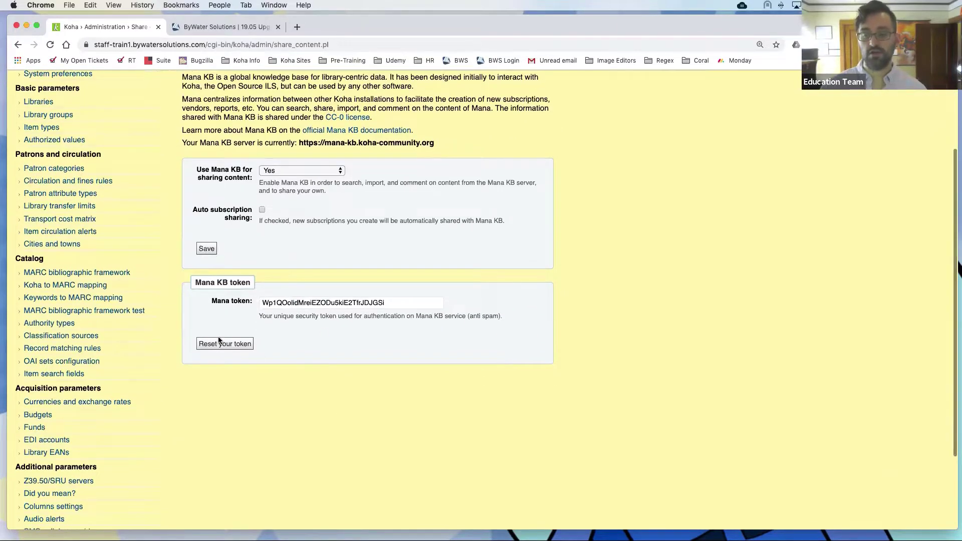
scroll(269, 308, "down", 1)
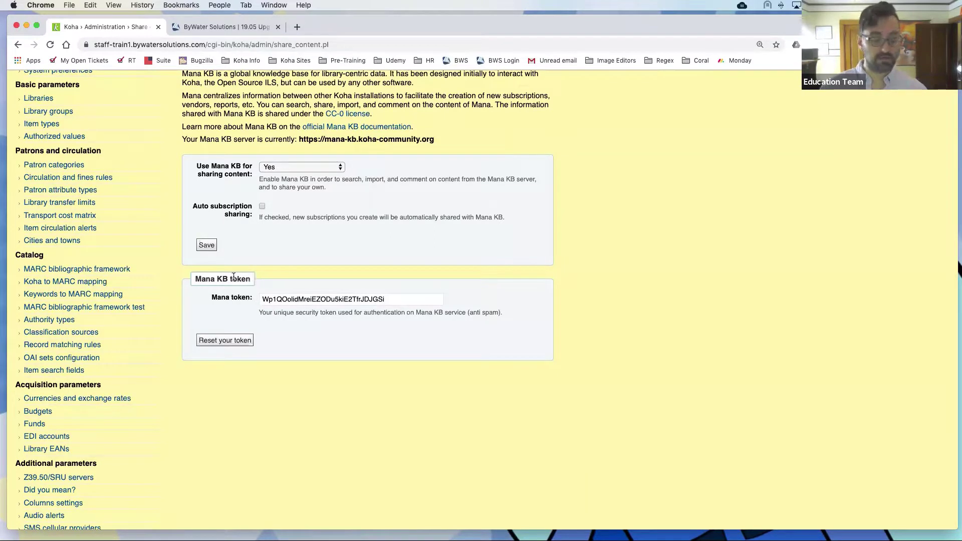
scroll(254, 314, "up", 1)
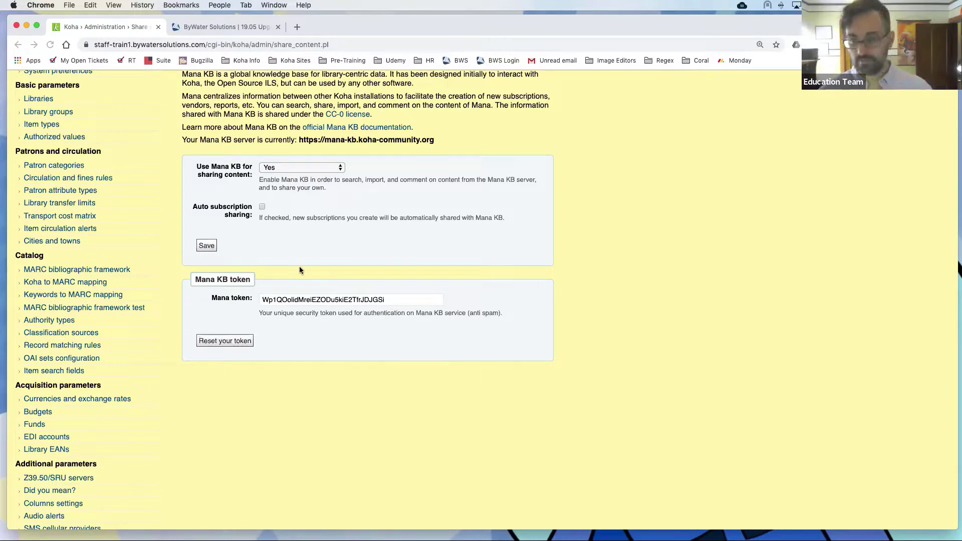
- Reload the Mana KB settings page and go to the list of saved reports in the Reports module
key("super+r")
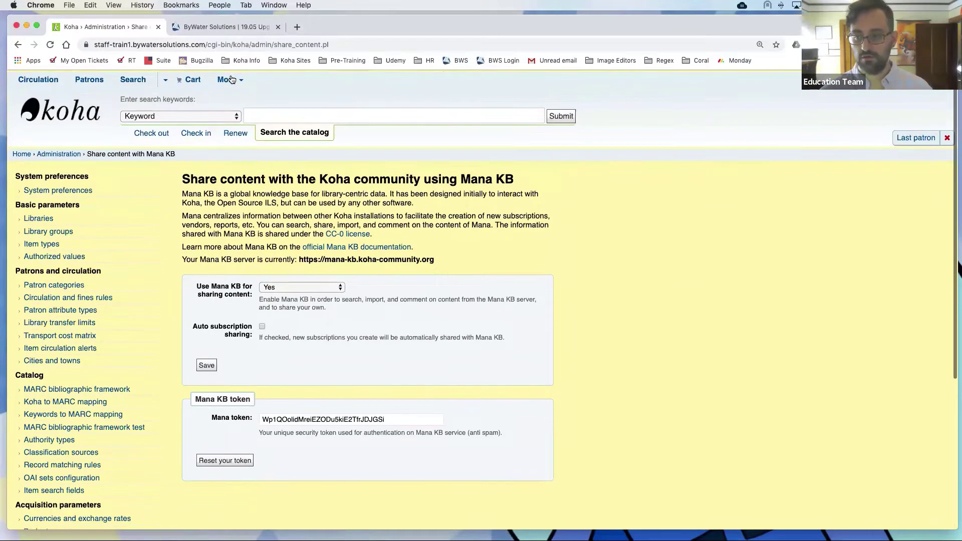
left_click(232, 80)
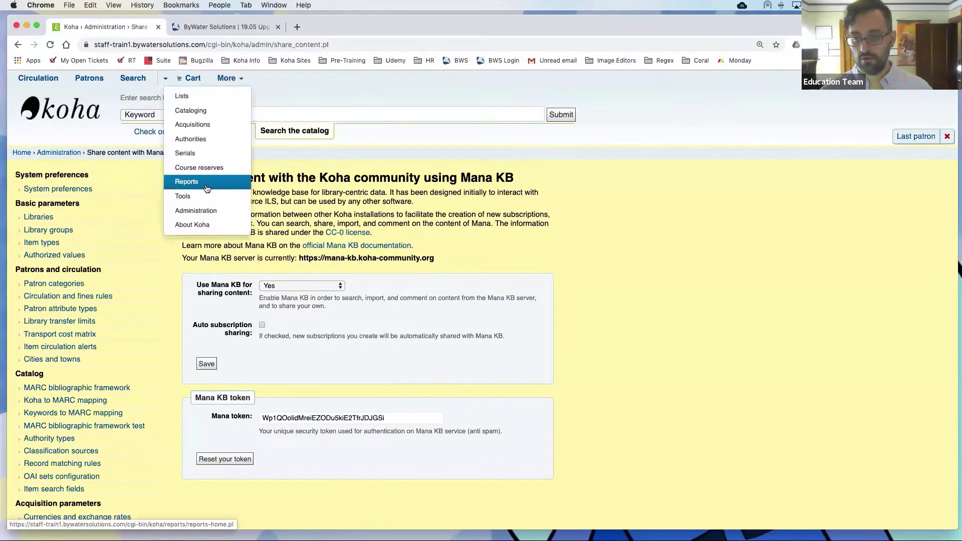
left_click(186, 182)
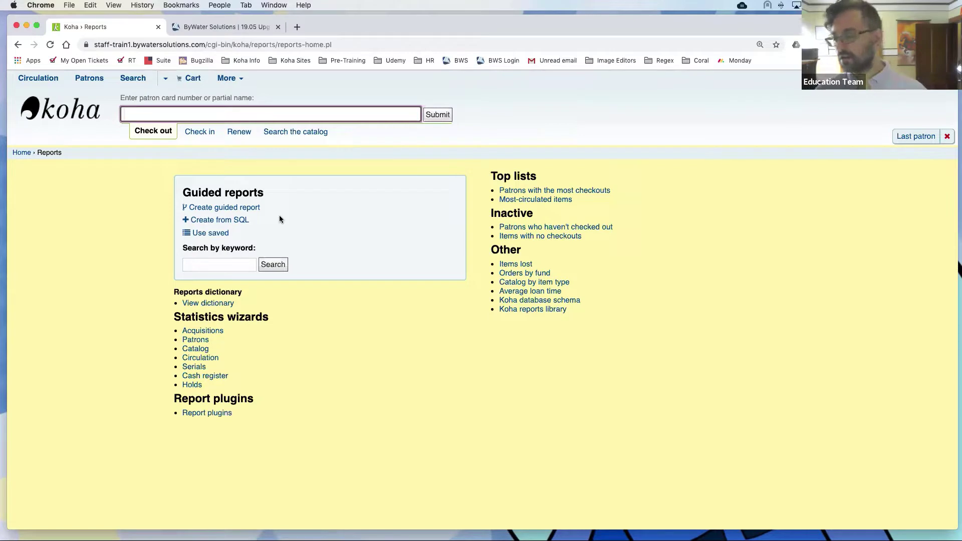
left_click(215, 234)
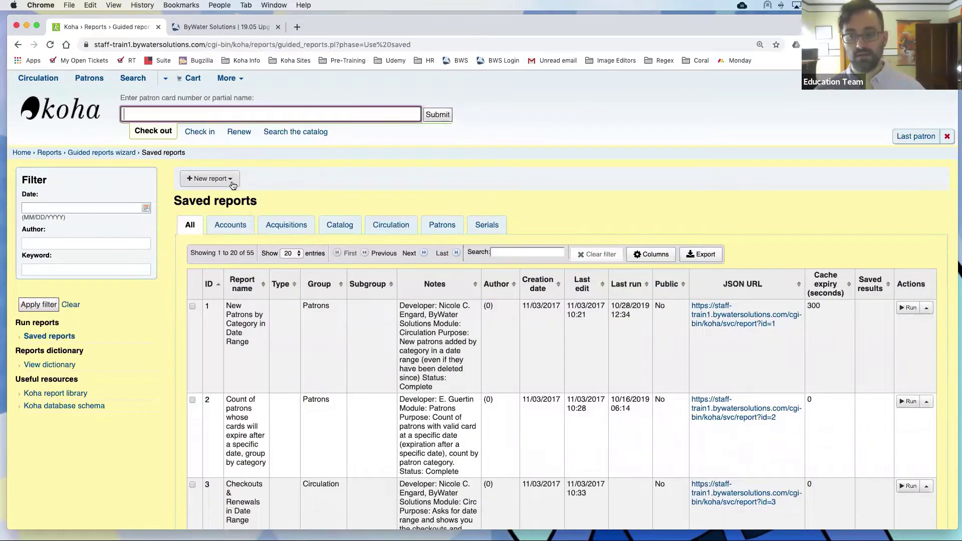
- Start a new SQL report from Mana and search the knowledge base for reports with the keyword patron
left_click(233, 181)
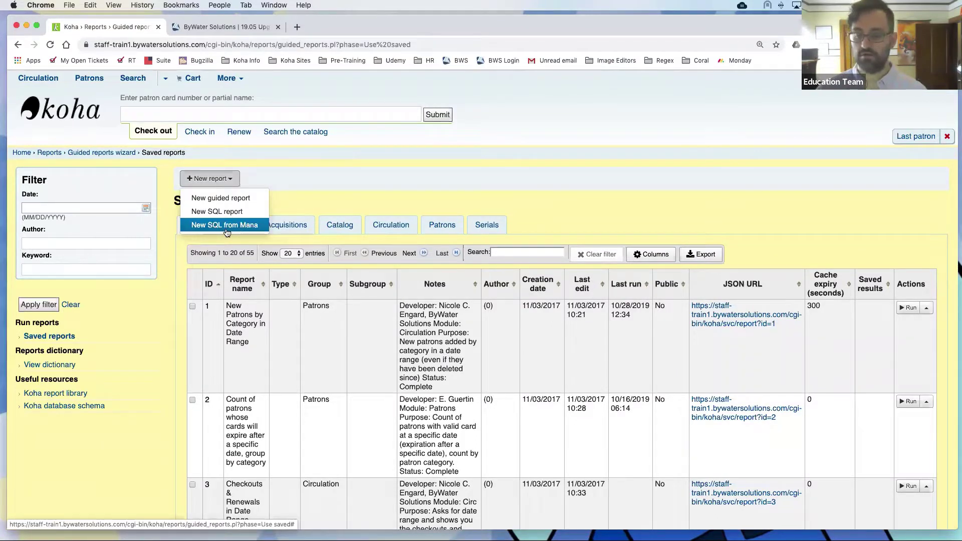
left_click(226, 229)
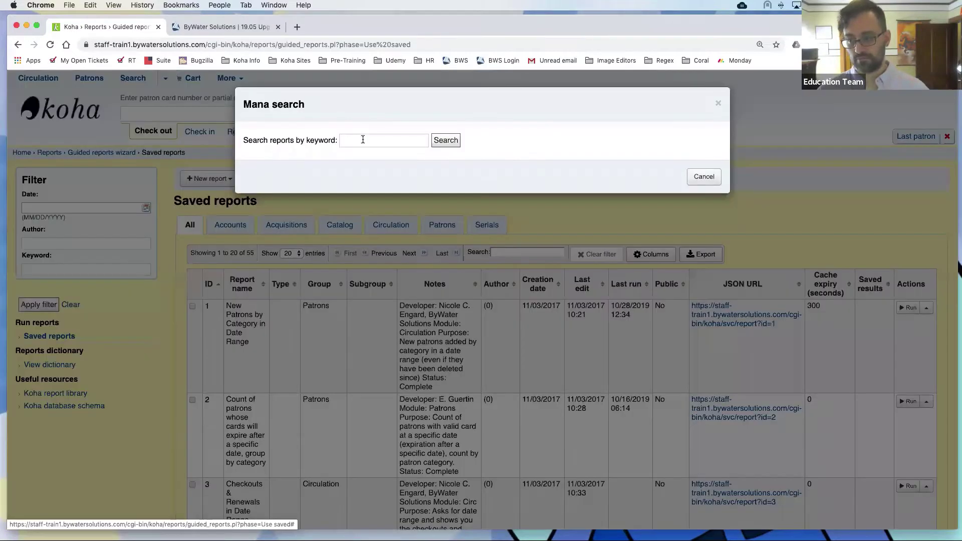
left_click(364, 140)
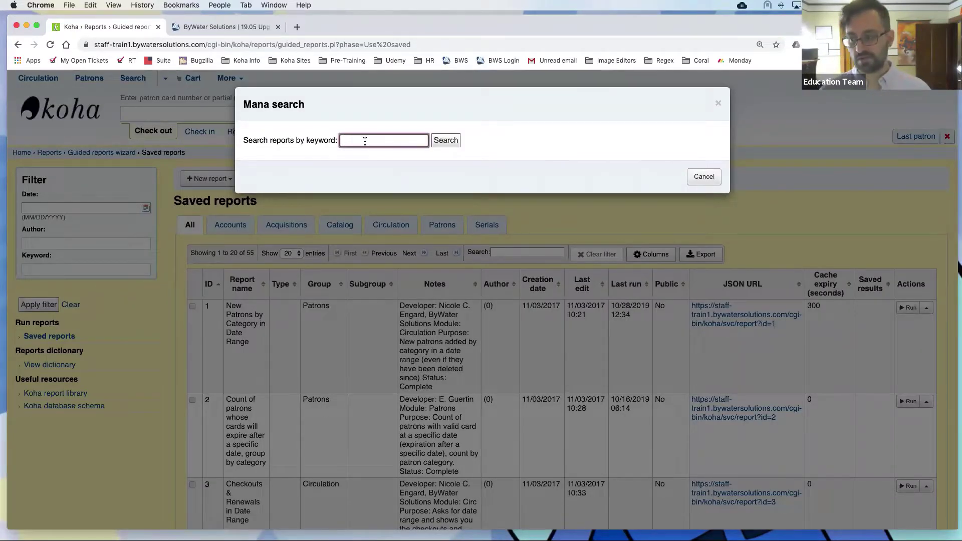
type("pa")
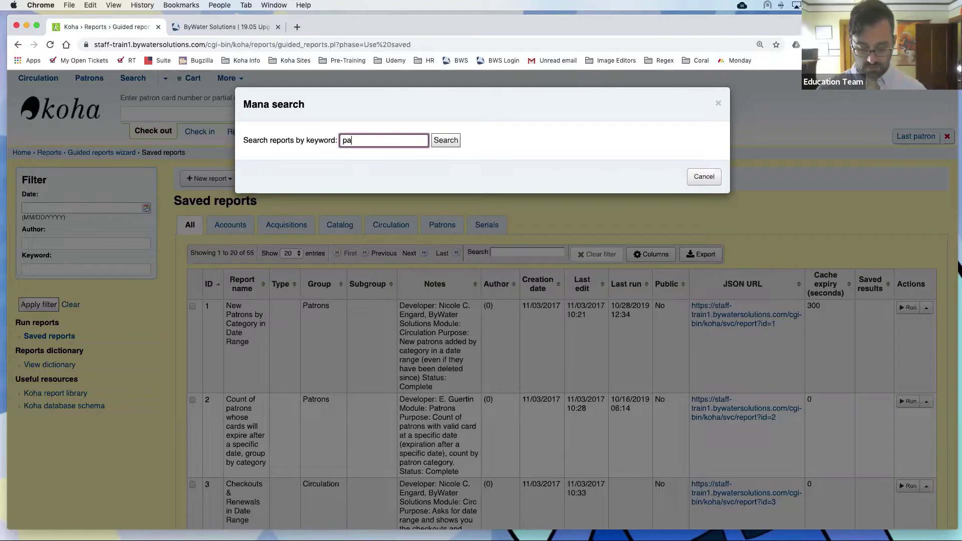
type("tron")
key("Return")
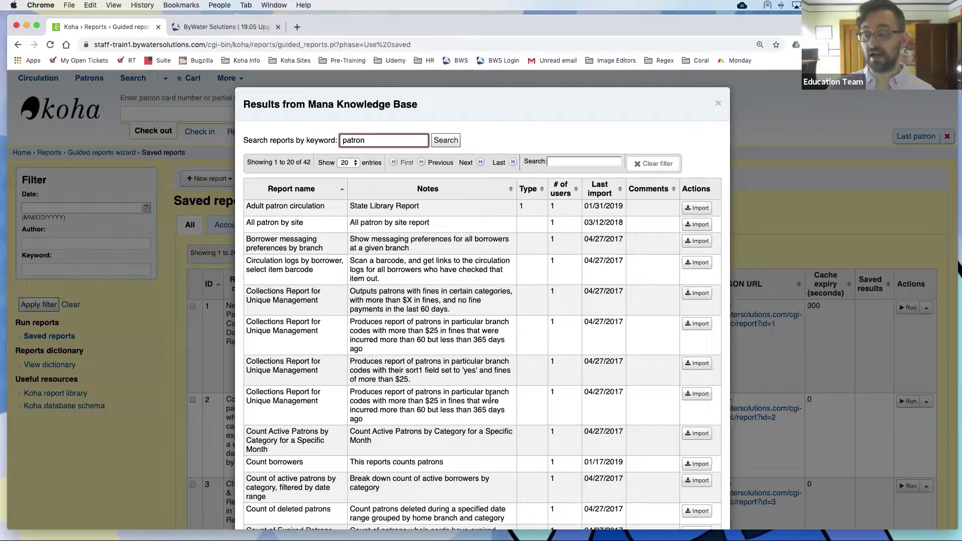
- Look through the patron reports found in Mana and import the Expired Patrons report
mouse_move(490, 397)
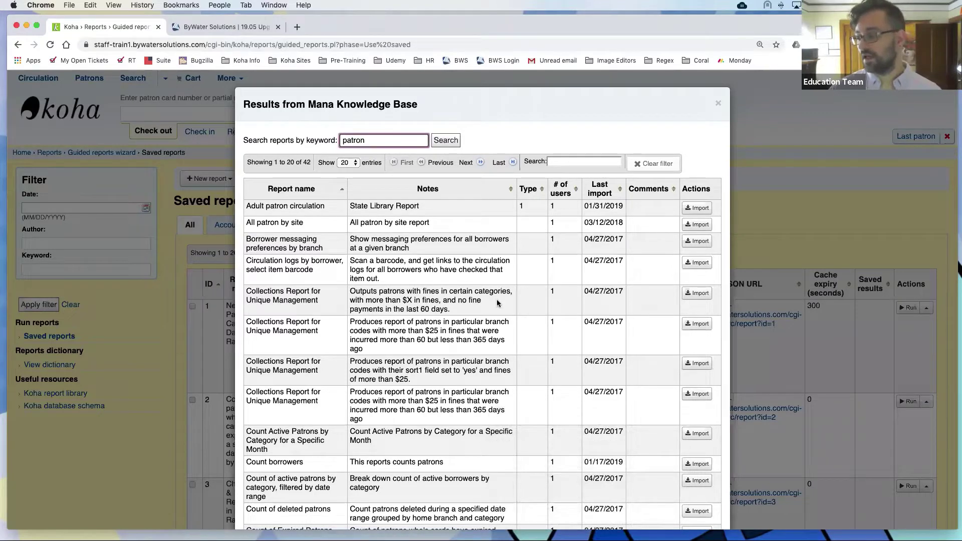
scroll(472, 288, "down", 3)
scroll(472, 289, "down", 1)
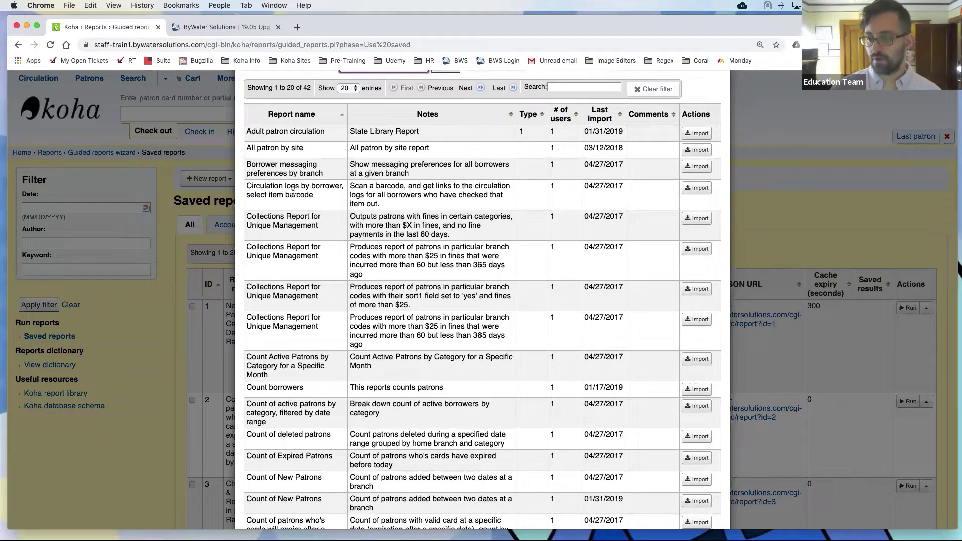
scroll(431, 181, "down", 1)
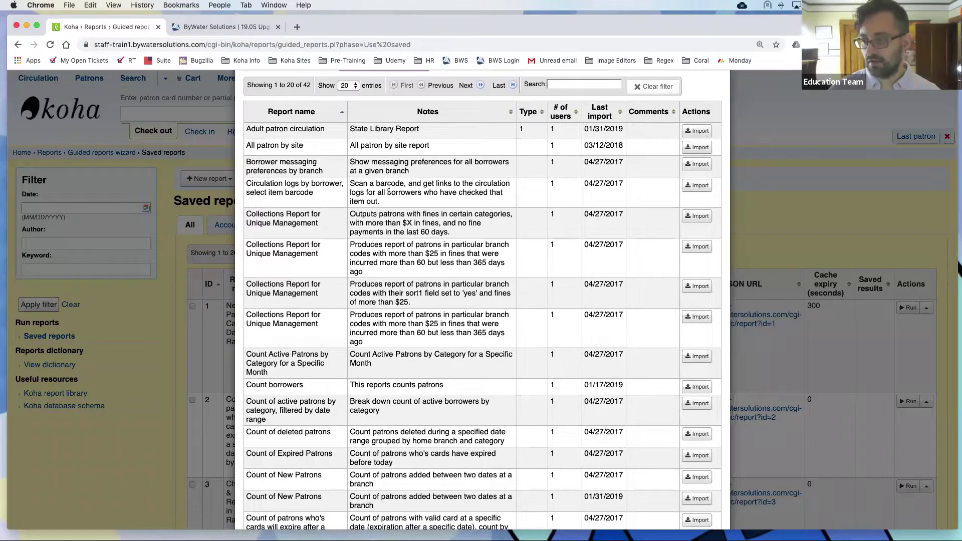
mouse_move(390, 188)
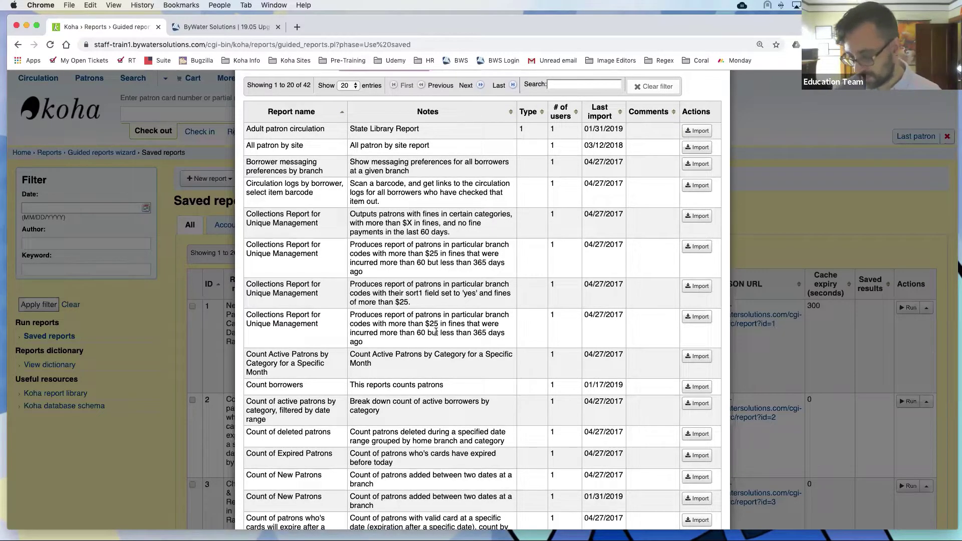
scroll(436, 332, "down", 1)
scroll(435, 331, "down", 2)
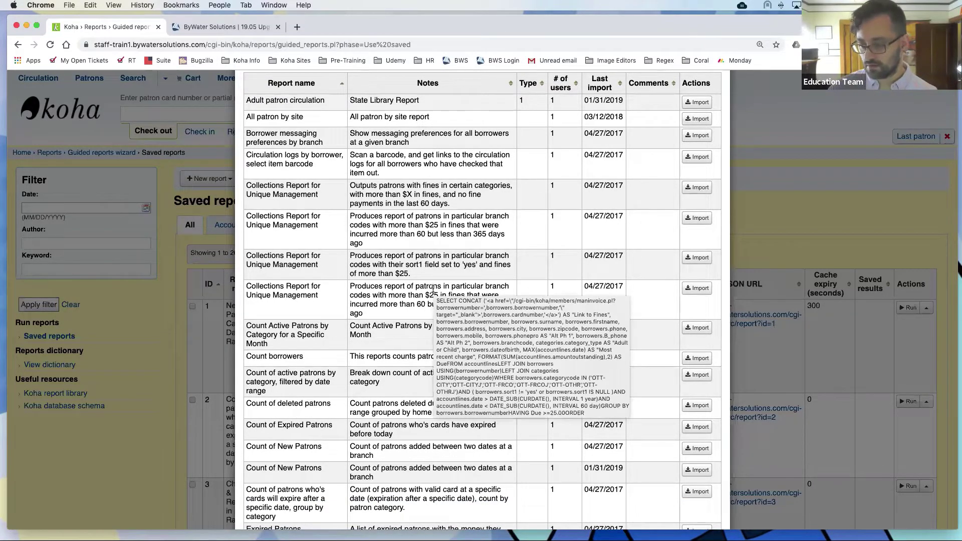
scroll(436, 321, "down", 2)
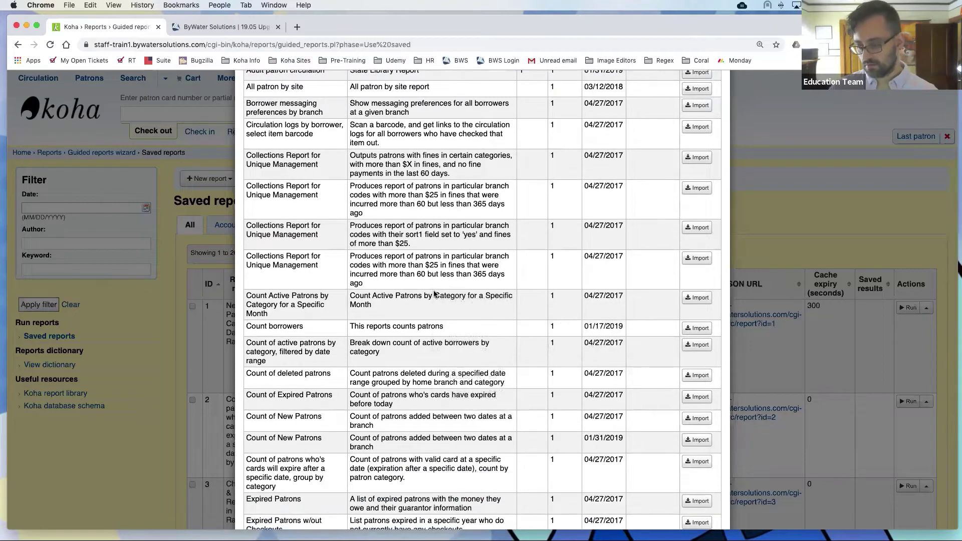
scroll(451, 325, "down", 1)
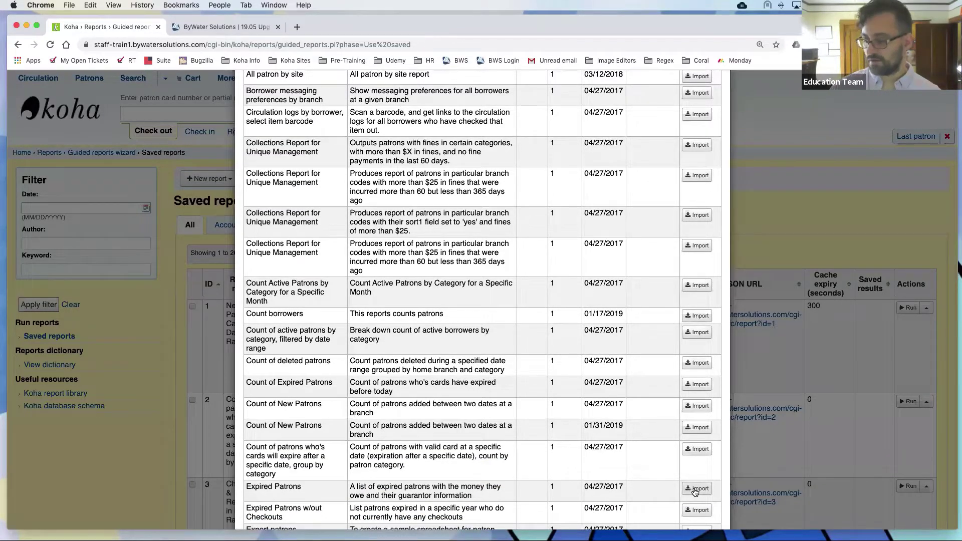
left_click(695, 490)
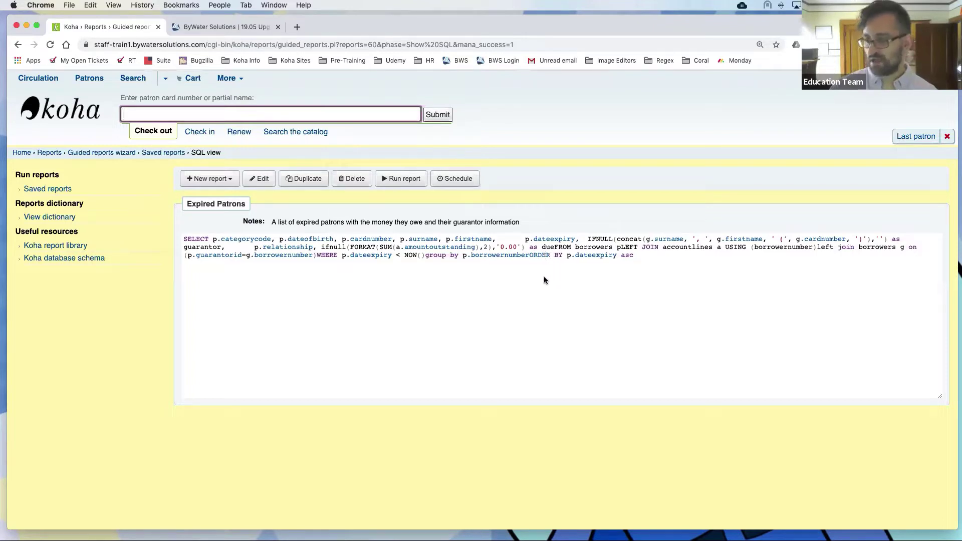
- Inspect the run-together dueFROM text in the imported report's SQL
left_click(549, 247)
double_click(548, 247)
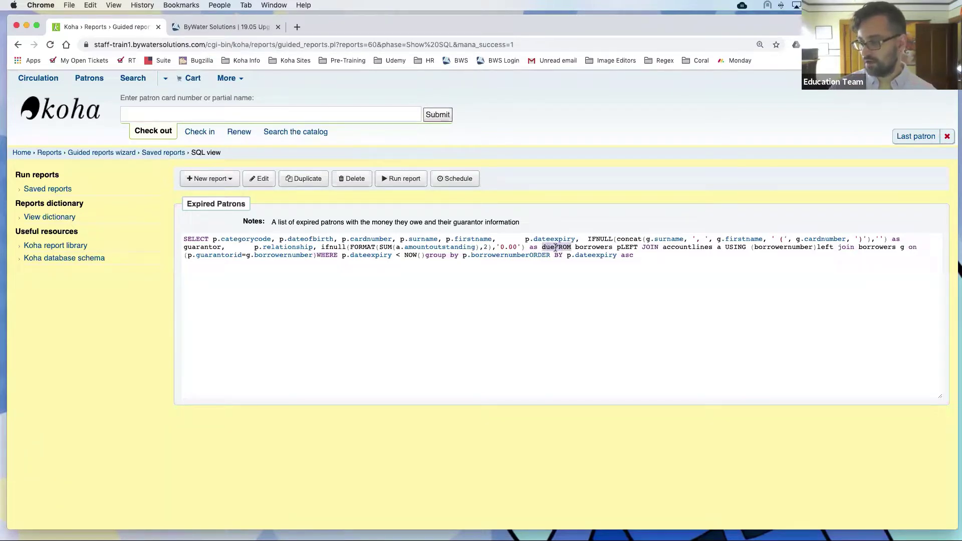
left_click(556, 247)
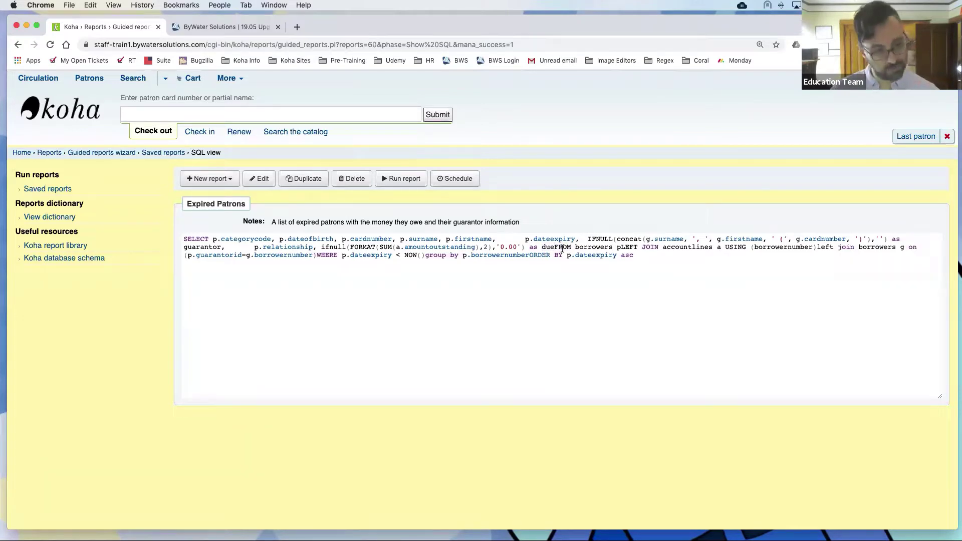
left_click_drag(554, 247, 571, 247)
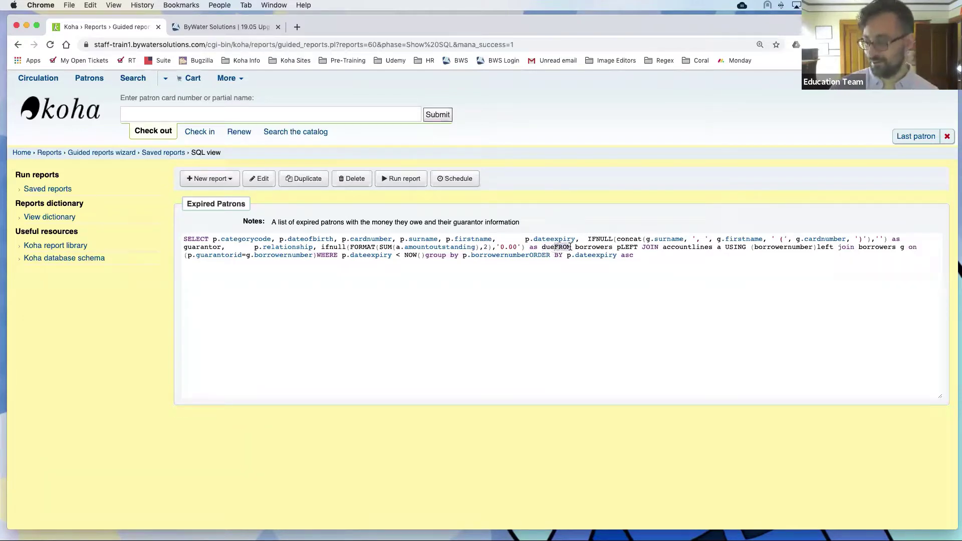
left_click(562, 249)
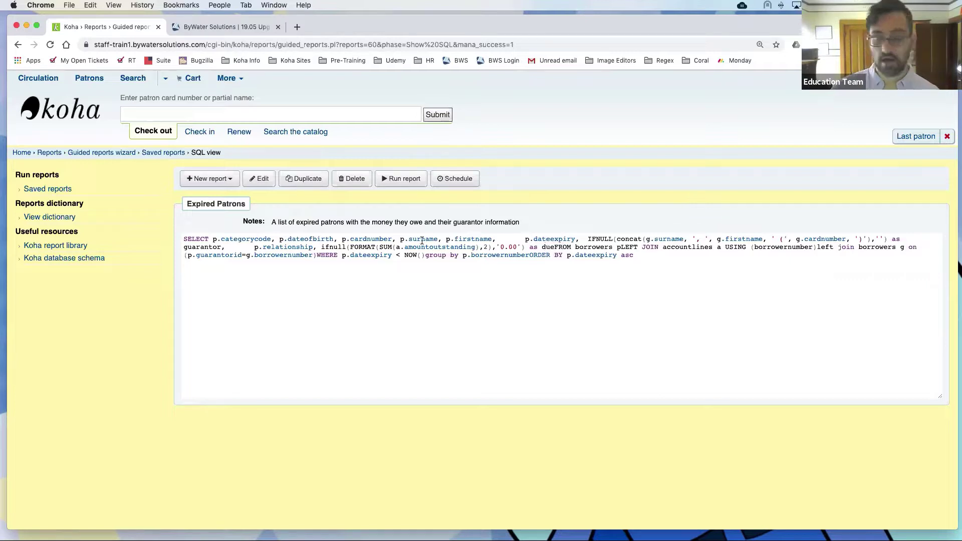
- Open the imported Expired Patrons report for editing and move FROM onto its own line after due in the SQL
left_click(262, 184)
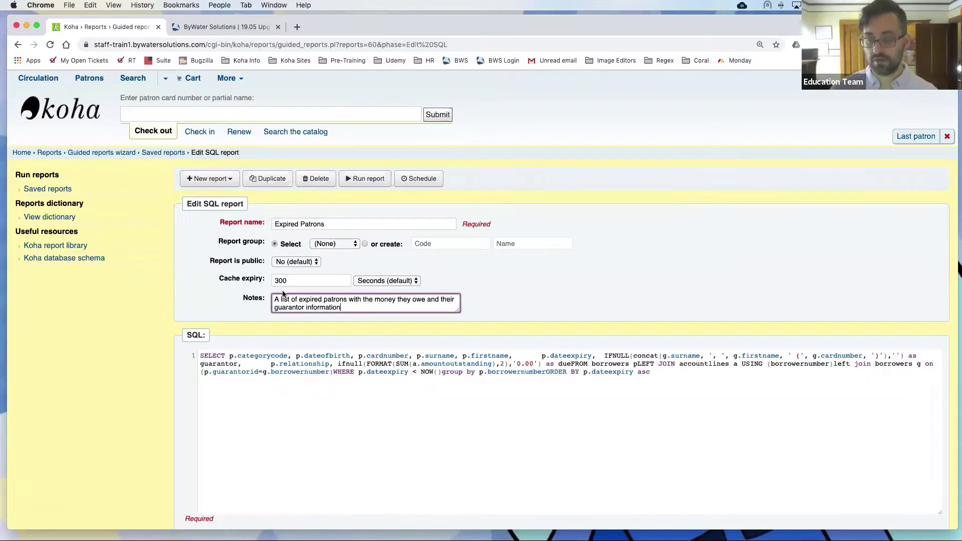
triple_click(350, 304)
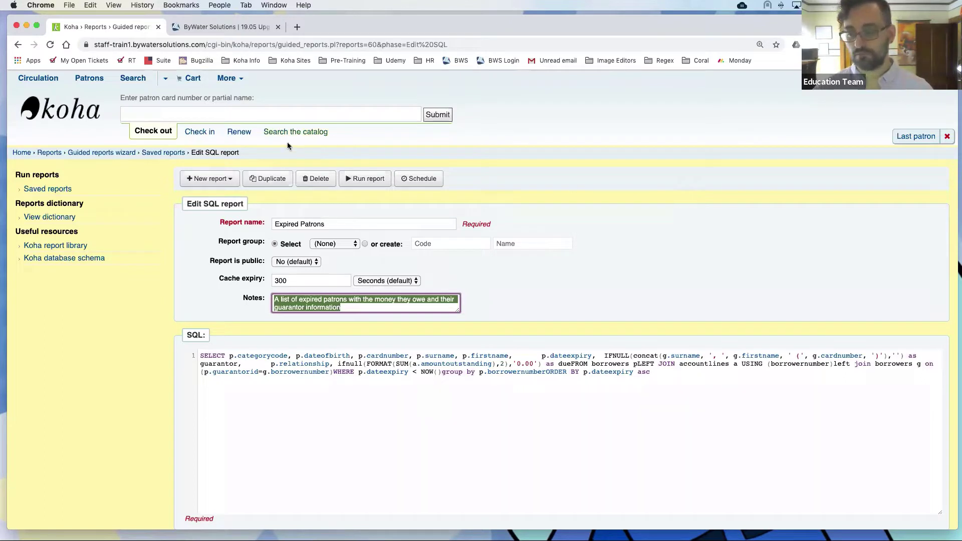
scroll(495, 219, "down", 2)
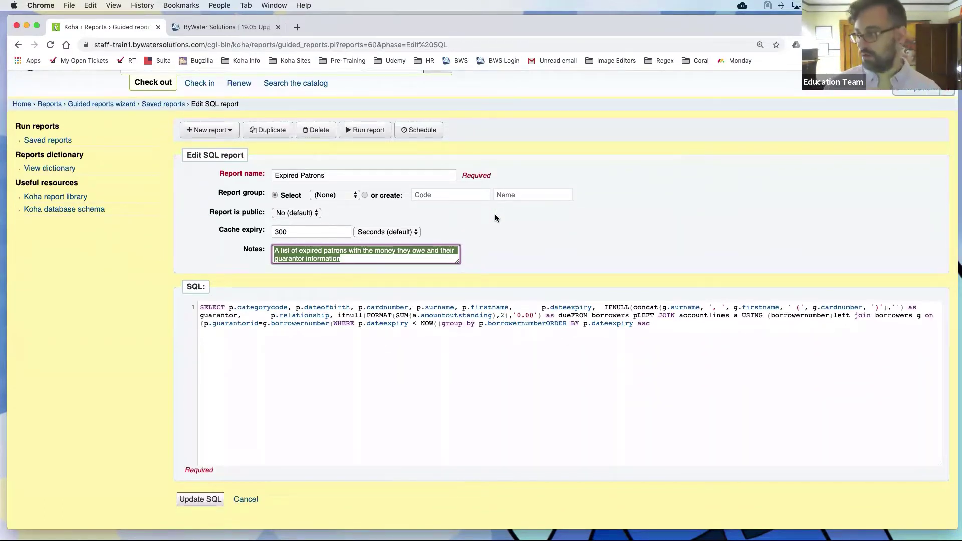
key("super+equal")
key("super+equal")
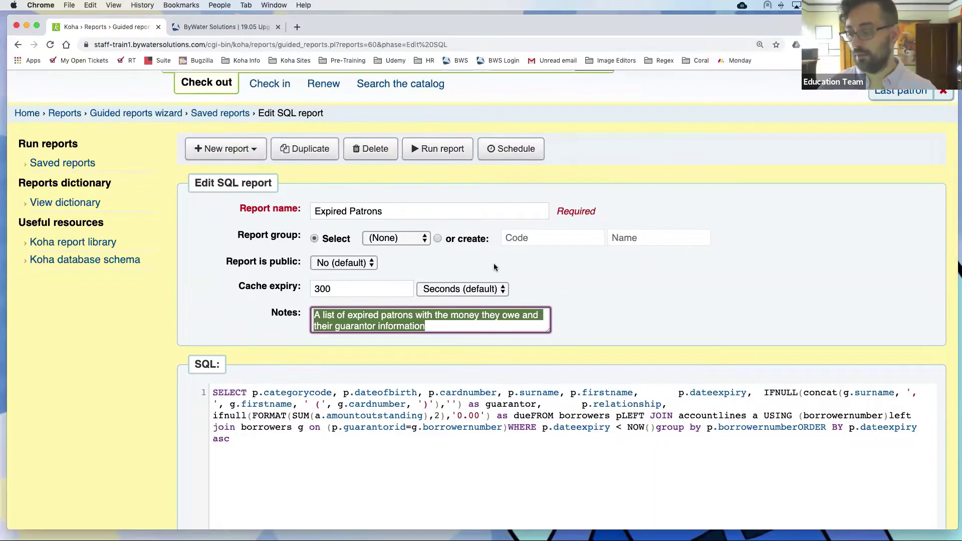
scroll(493, 265, "down", 2)
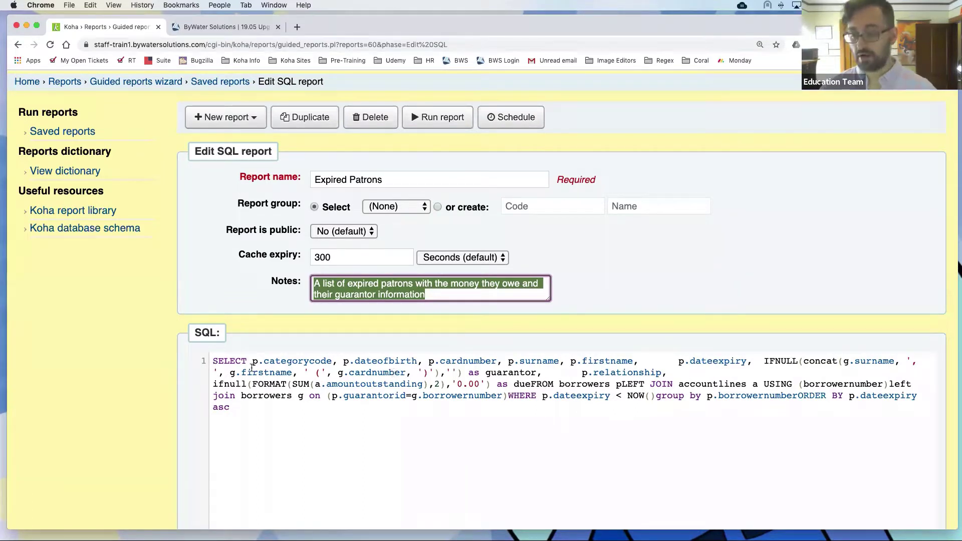
left_click(531, 385)
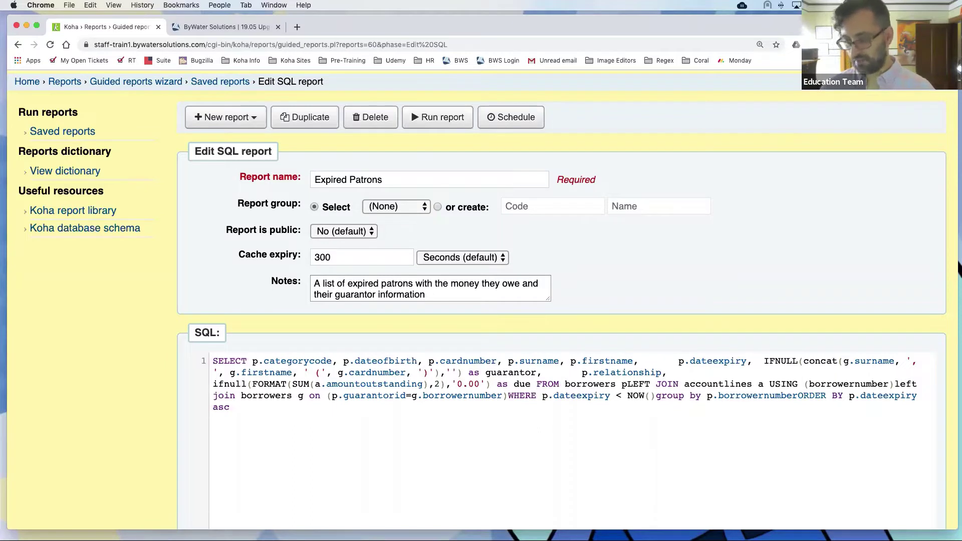
key("Return")
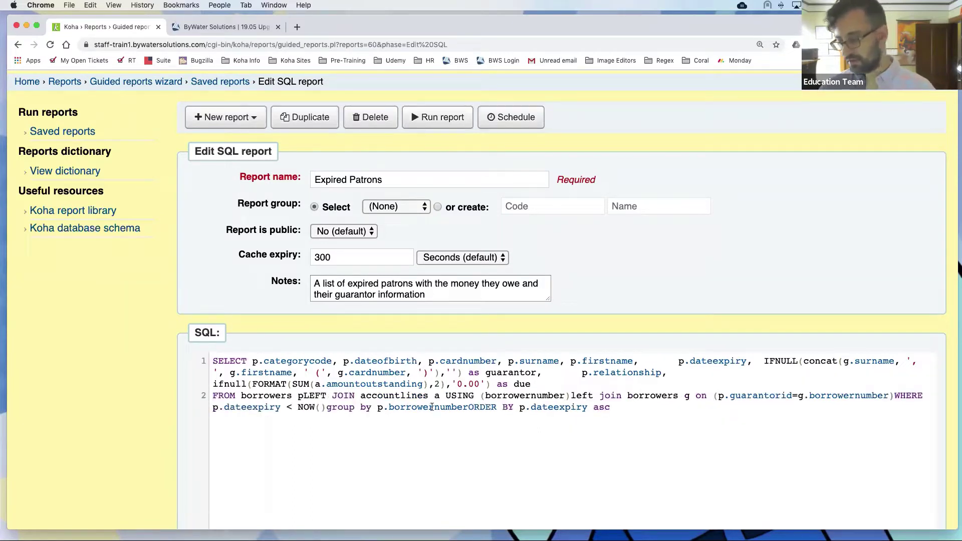
- Insert a space between p and LEFT JOIN, and start the WHERE and group by clauses on new lines
left_click(304, 395)
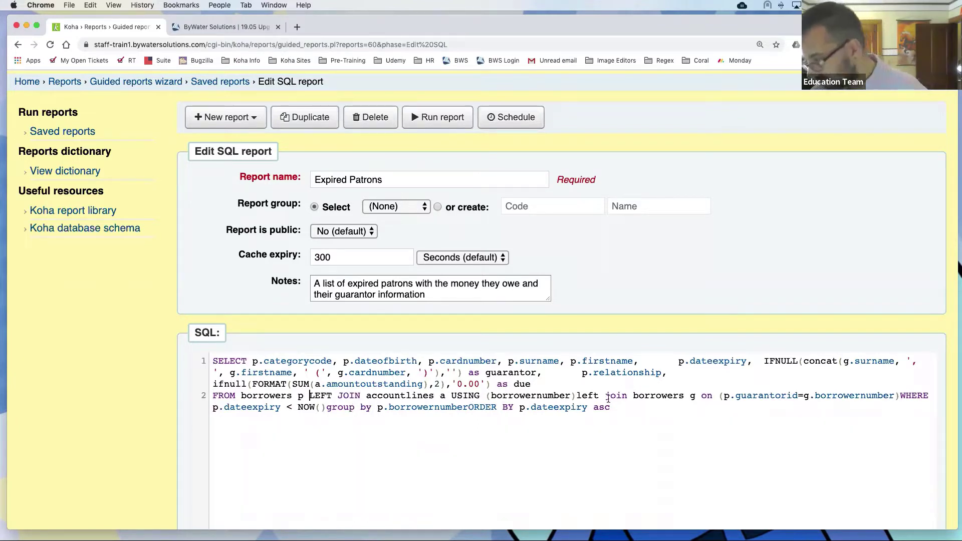
left_click(902, 396)
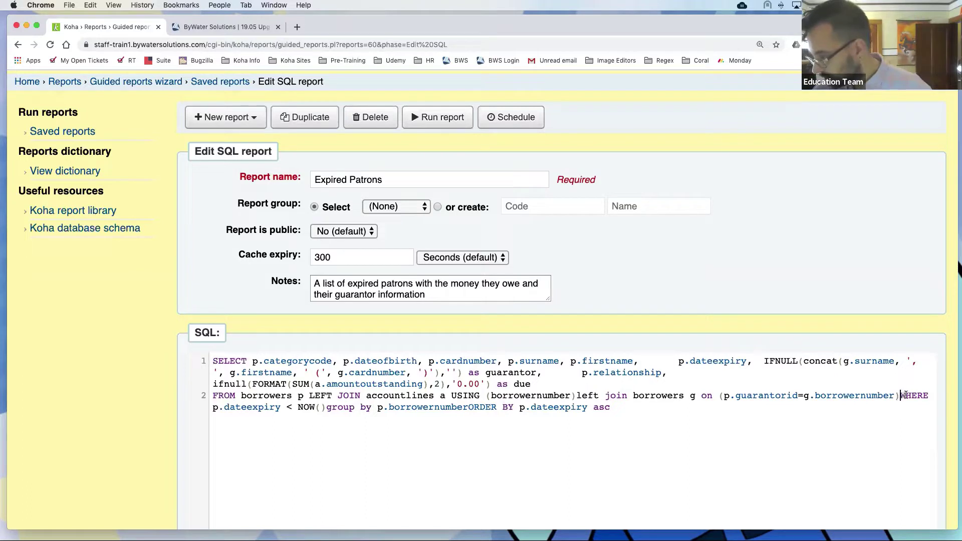
key("Return")
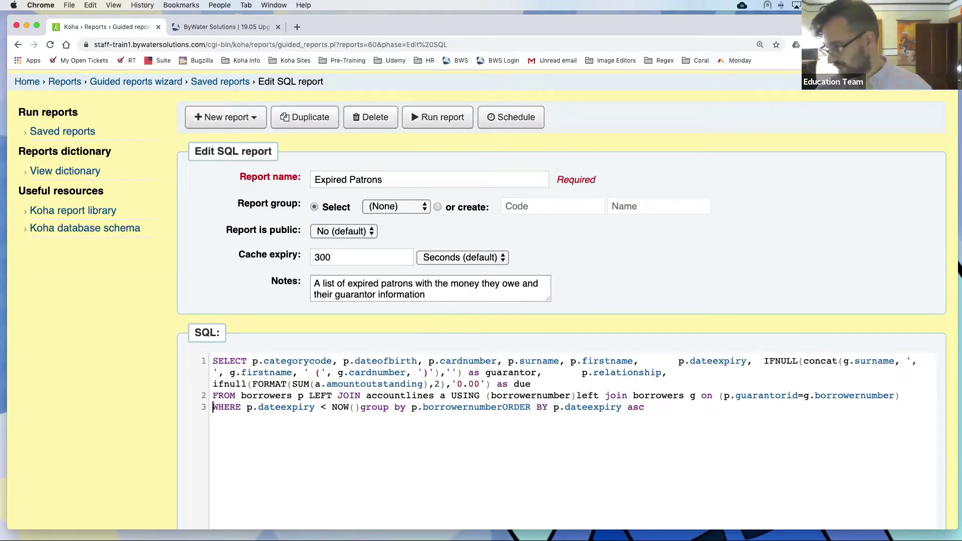
left_click(360, 407)
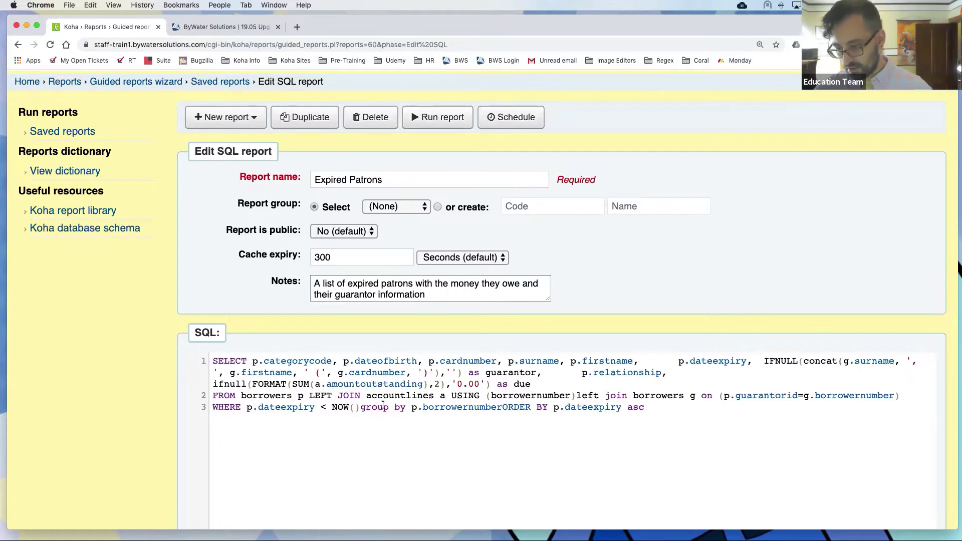
key("Return")
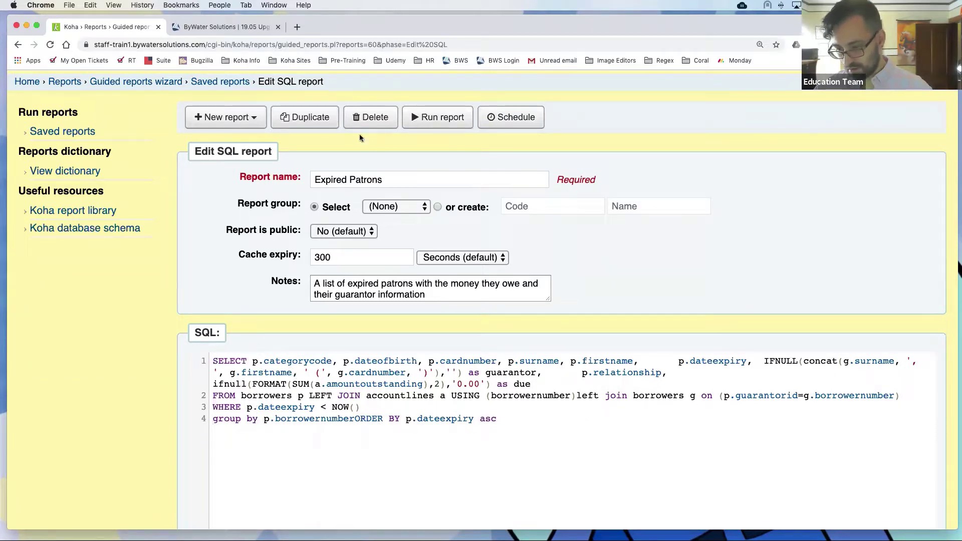
- Save the updated SQL and run the Expired Patrons report
scroll(261, 444, "down", 5)
left_click(228, 457)
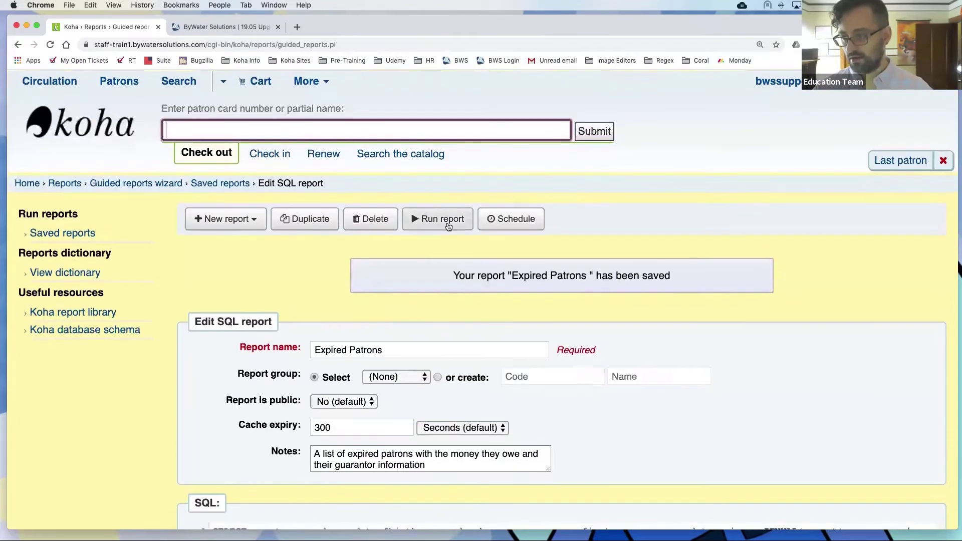
left_click(442, 220)
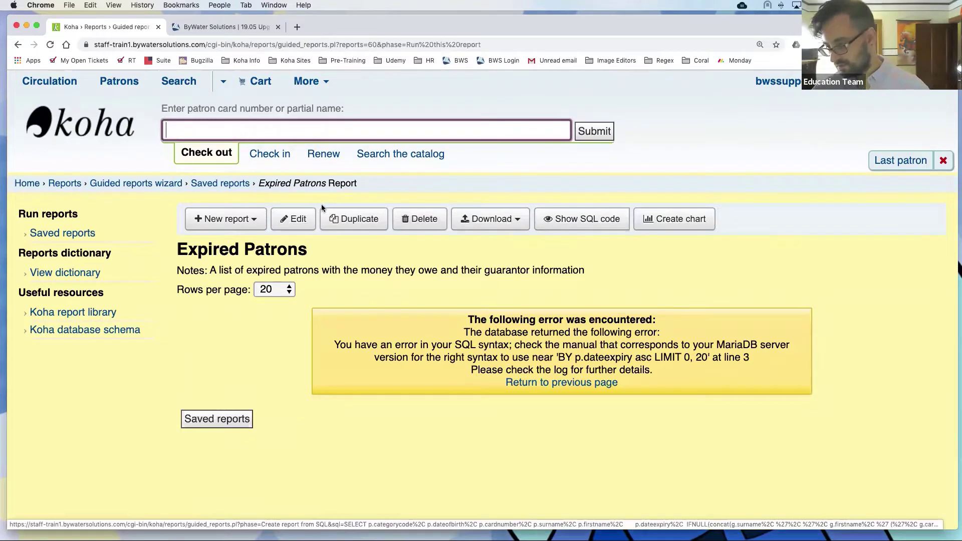
- Edit the report's SQL to add a space between p.borrowernumber and ORDER BY, and save it
left_click(291, 221)
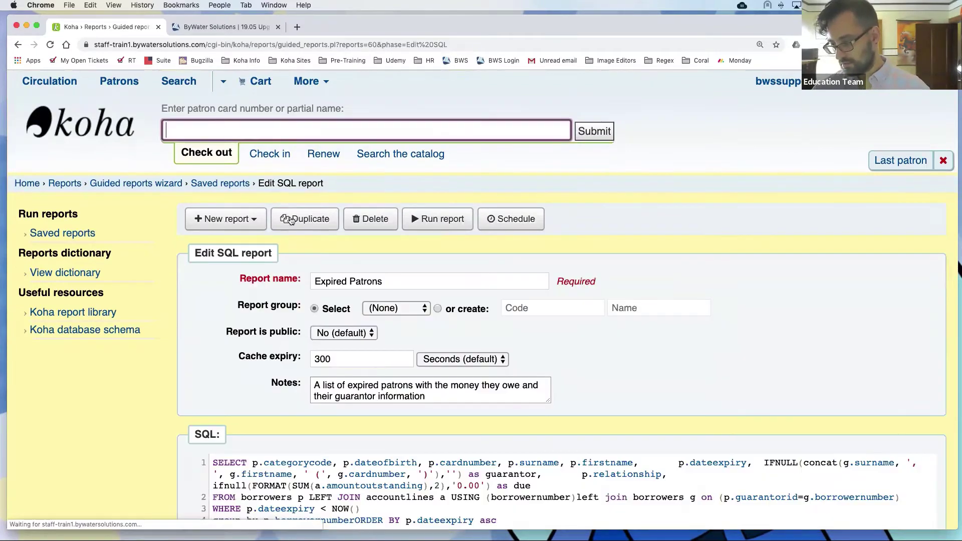
scroll(429, 517, "down", 3)
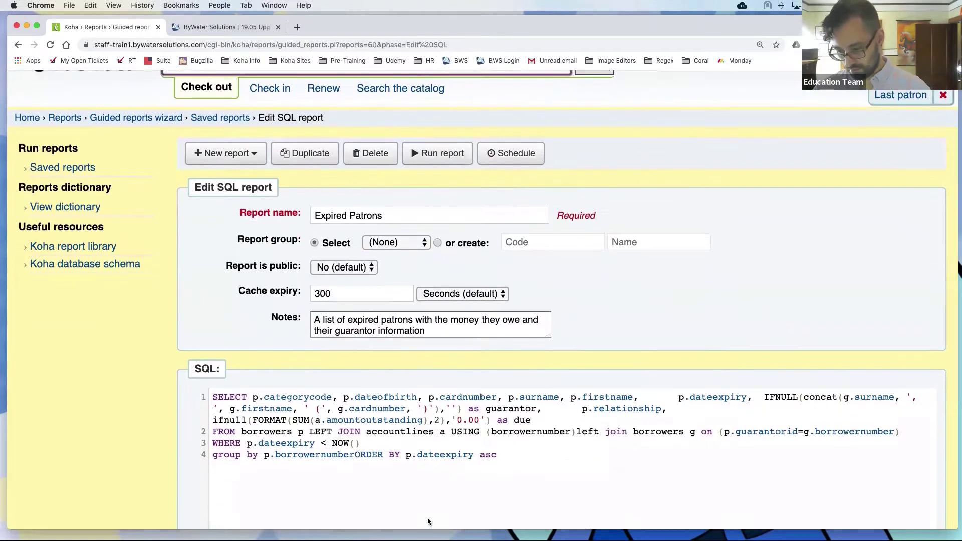
left_click(358, 457)
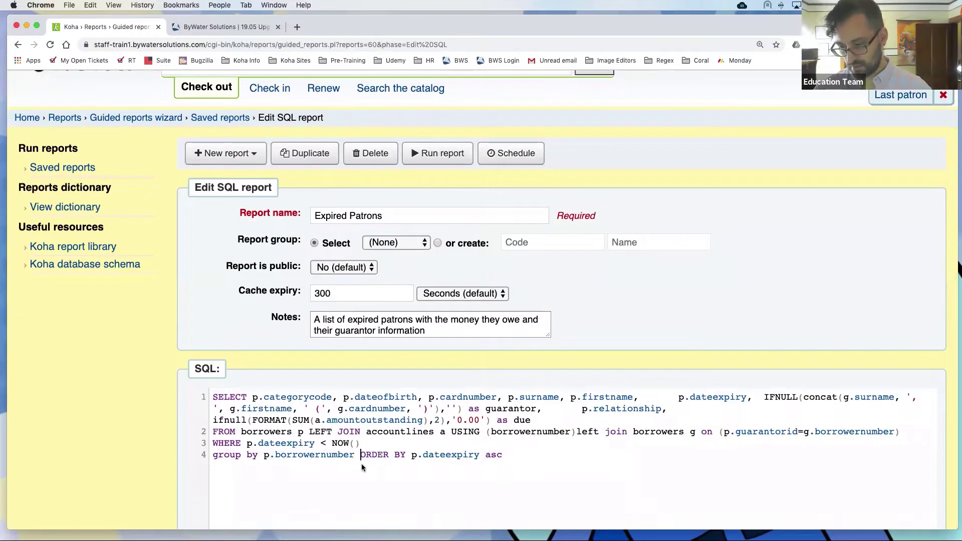
scroll(360, 465, "down", 1)
scroll(359, 462, "down", 8)
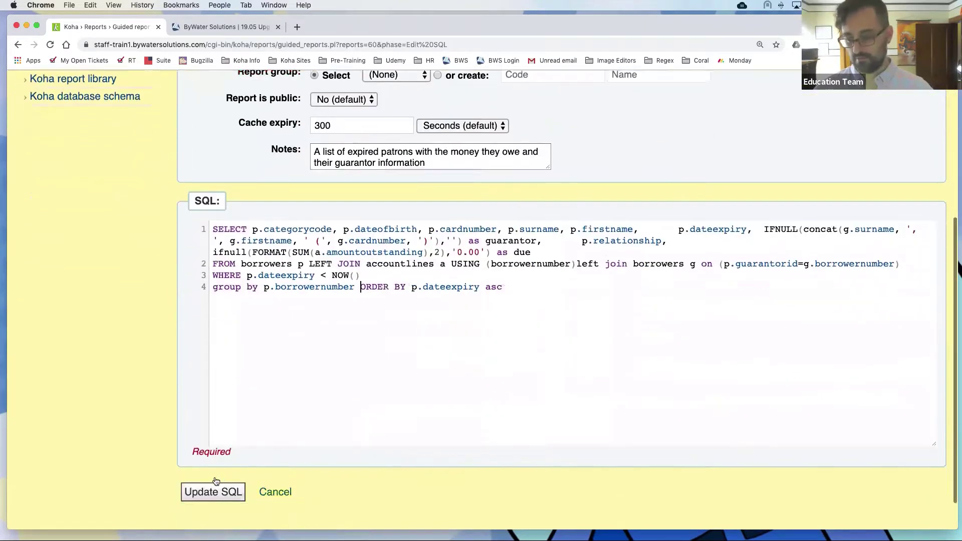
left_click(216, 471)
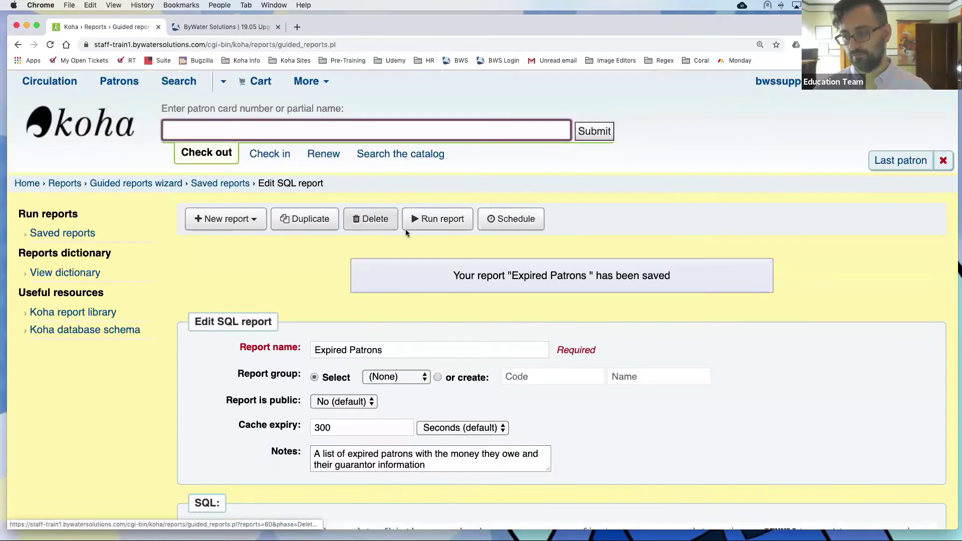
- Run the corrected Expired Patrons report, review its results and return to the list of saved reports
left_click(453, 225)
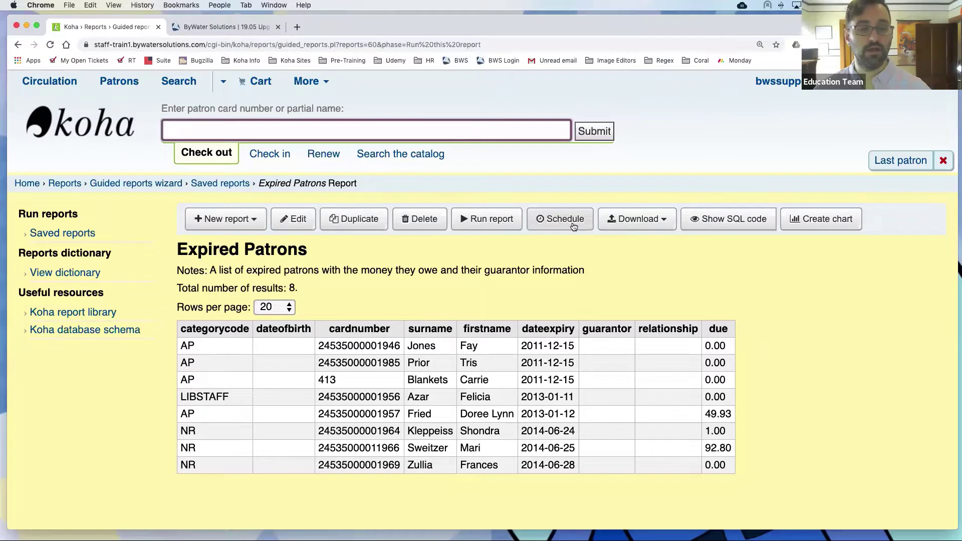
scroll(574, 226, "down", 1)
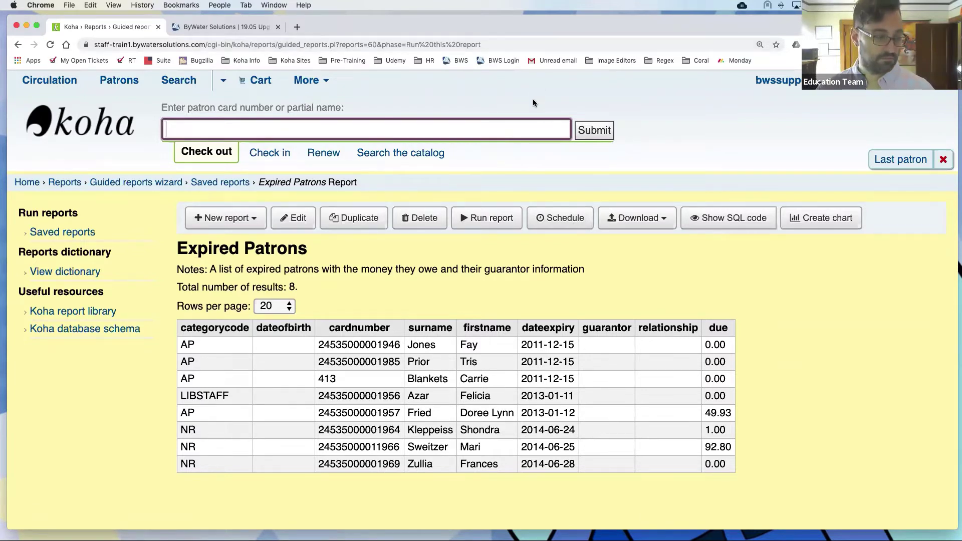
scroll(532, 102, "down", 1)
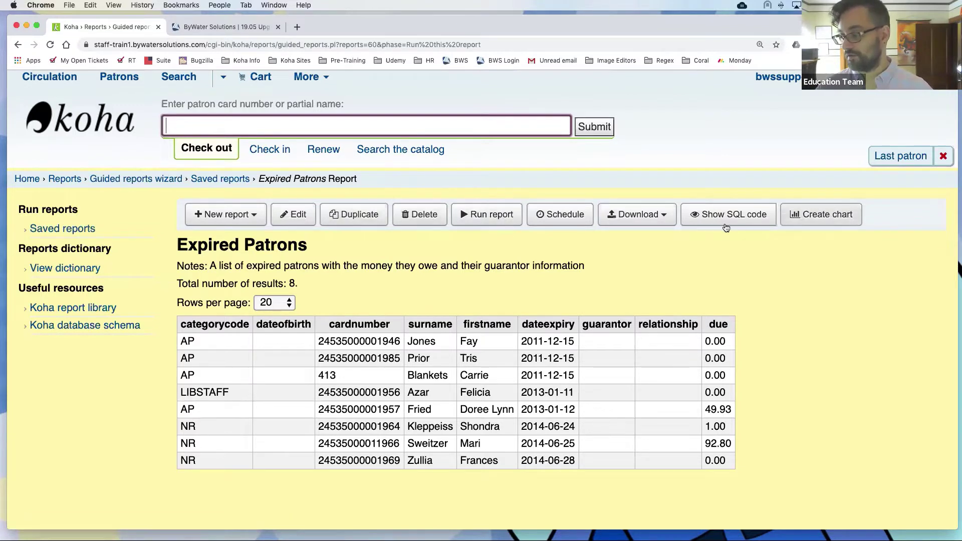
left_click(74, 228)
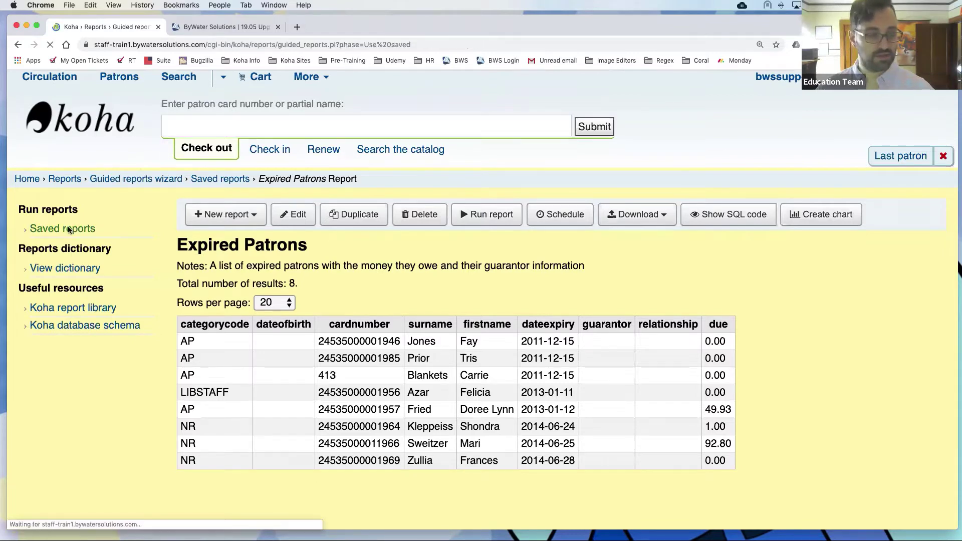
- Review the Share with Mana details for the New Patrons by Category in Date Range report, then cancel without sharing
scroll(768, 261, "down", 5)
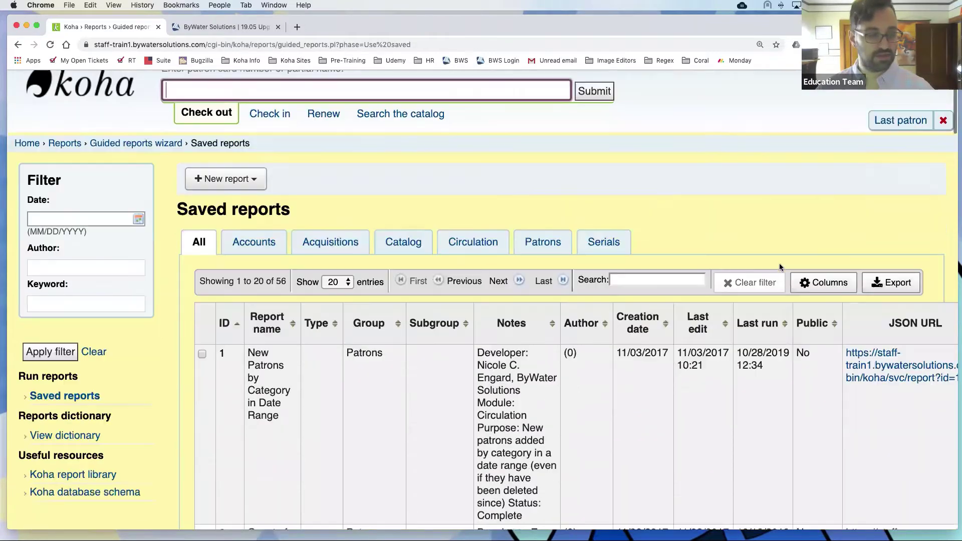
scroll(779, 266, "down", 3)
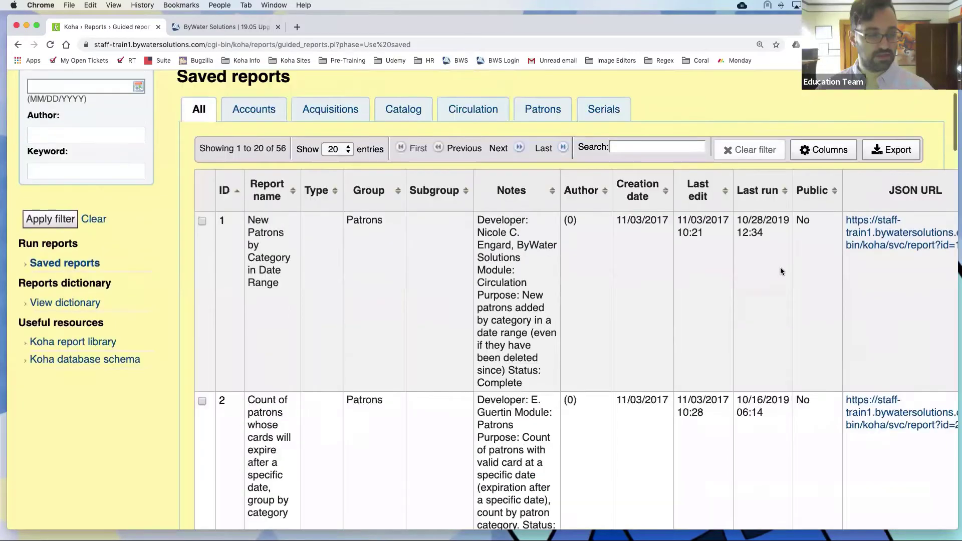
scroll(777, 266, "up", 4)
scroll(502, 326, "up", 1)
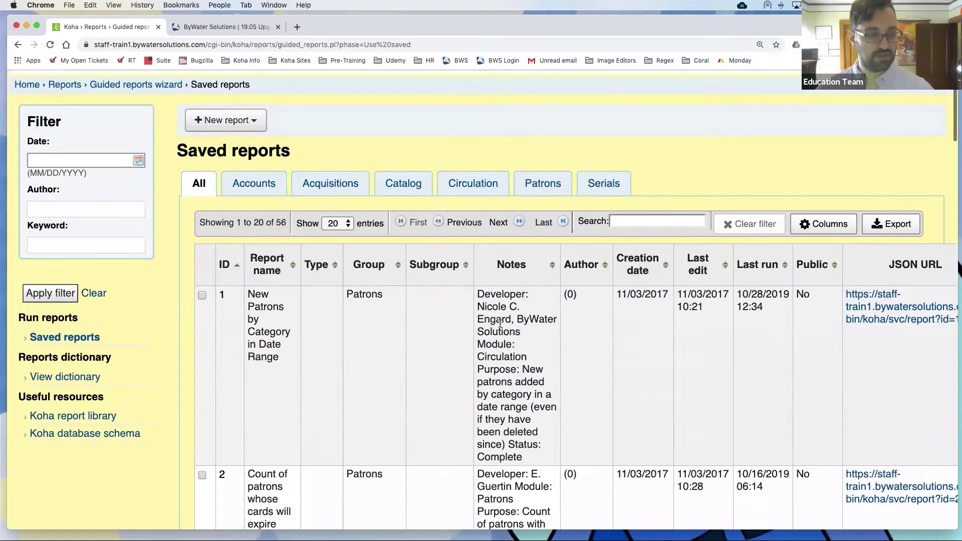
scroll(475, 322, "right", 5)
scroll(474, 322, "down", 2)
scroll(173, 248, "left", 4)
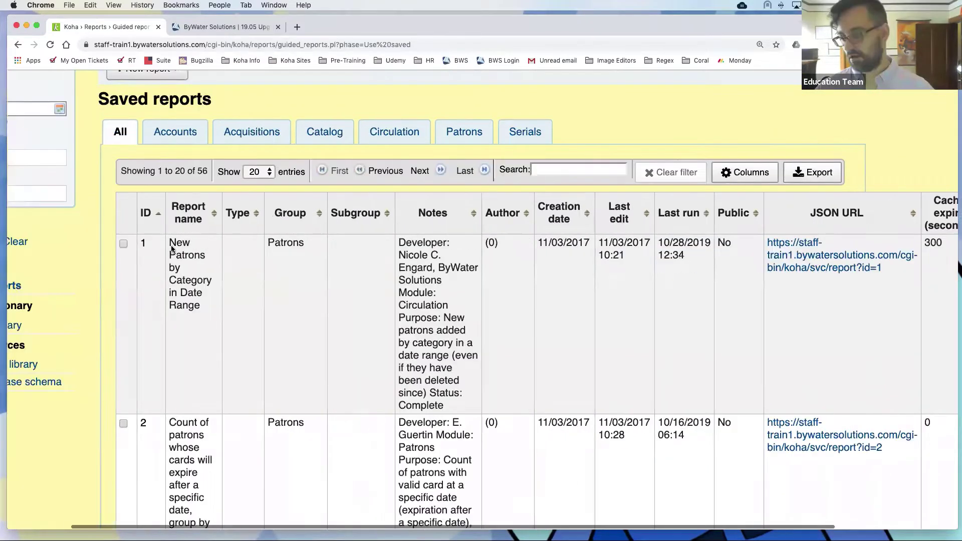
scroll(365, 276, "right", 5)
scroll(864, 260, "left", 1)
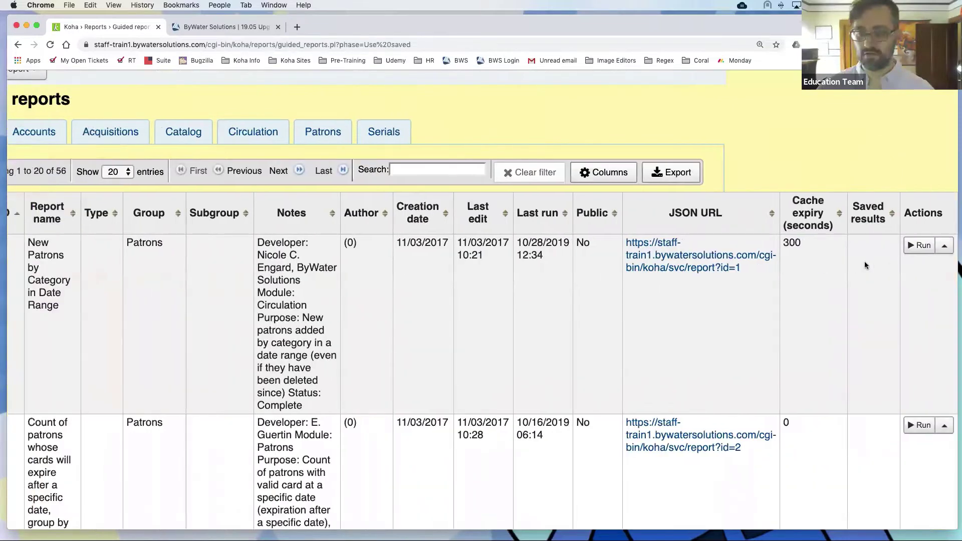
left_click(945, 247)
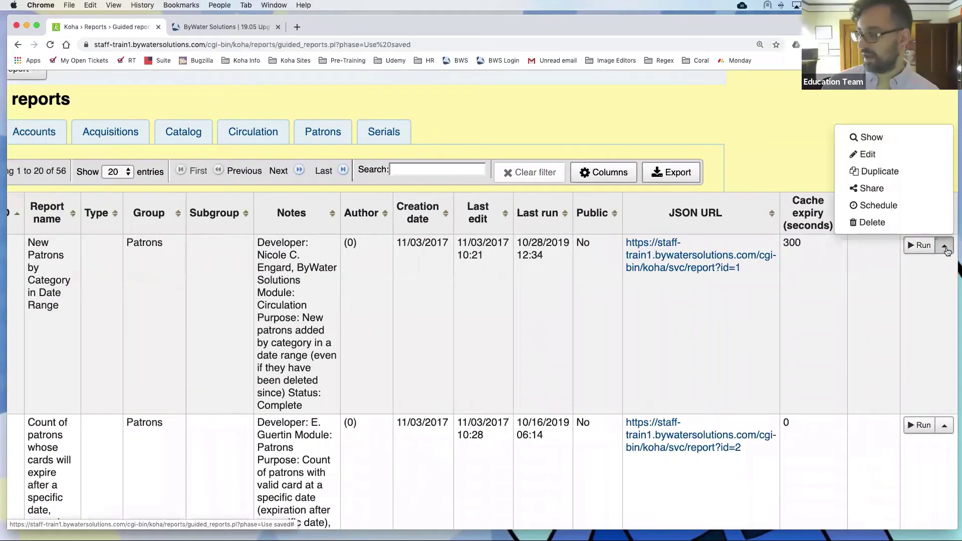
left_click(871, 189)
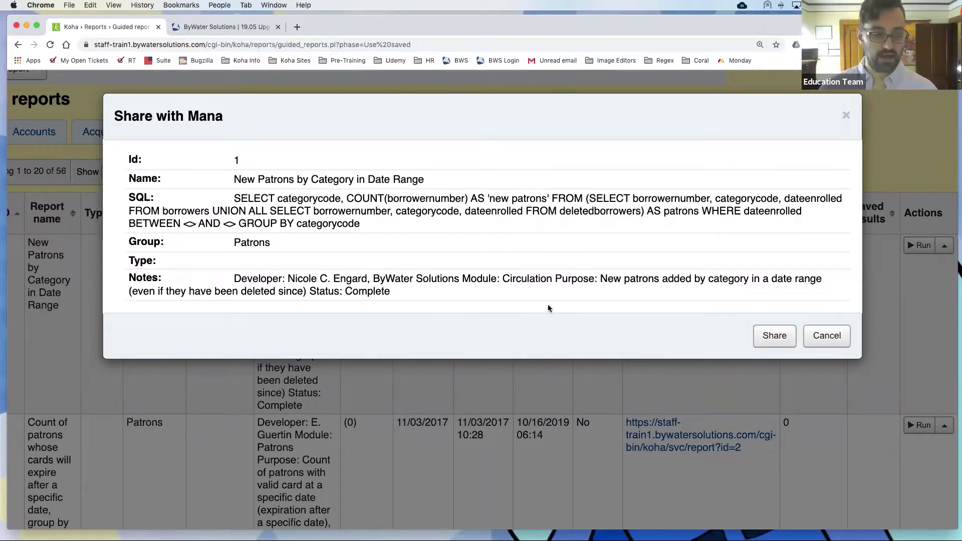
left_click(826, 337)
scroll(295, 307, "left", 5)
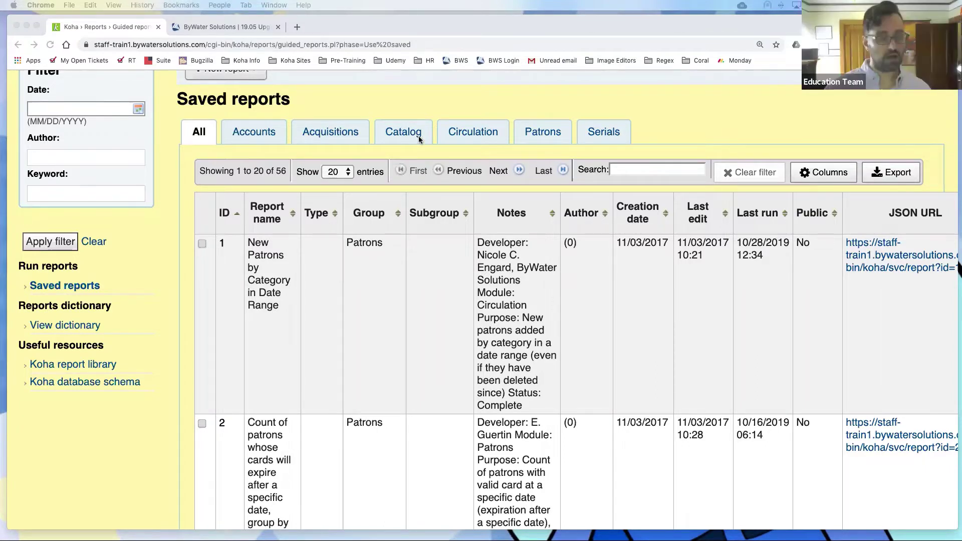
- Open the Mana KB content sharing settings in Koha Administration
scroll(86, 131, "up", 5)
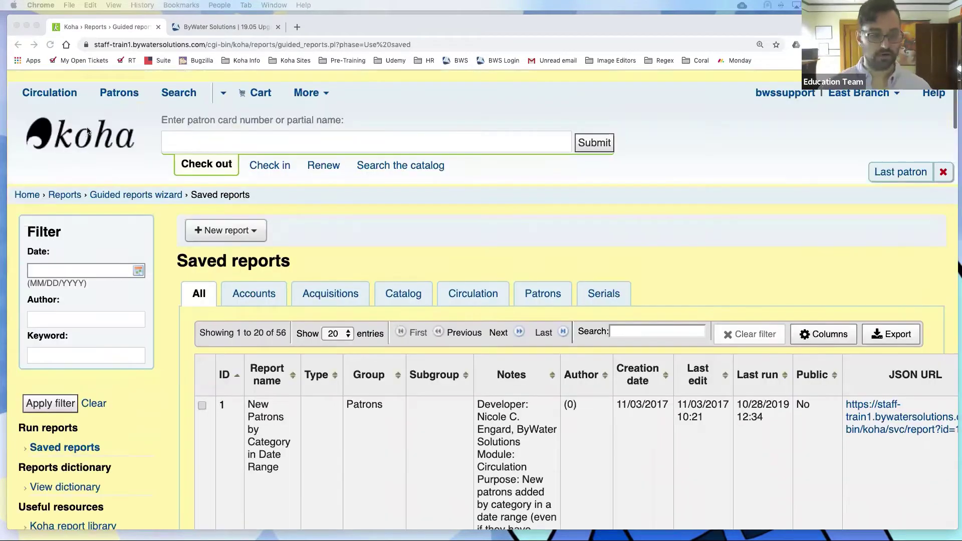
left_click(307, 81)
left_click(306, 82)
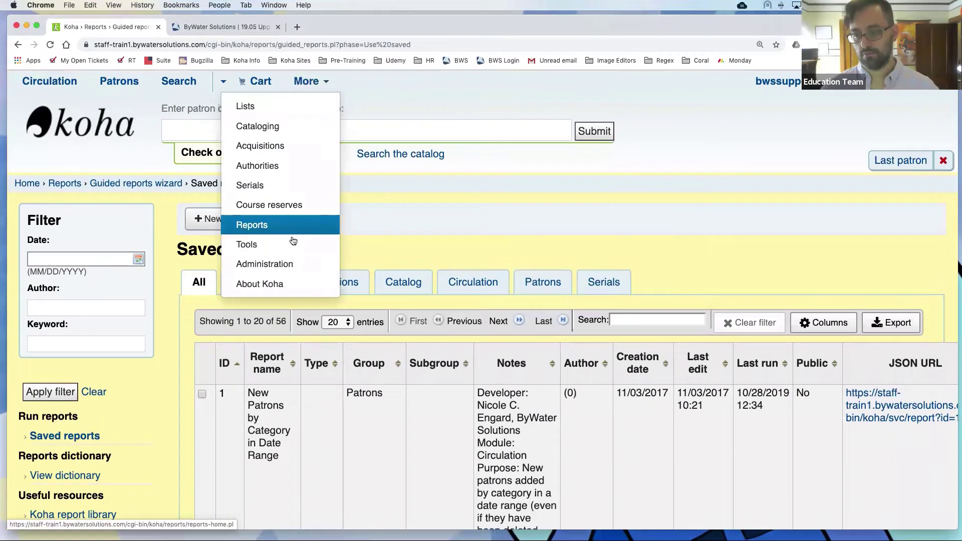
left_click(269, 263)
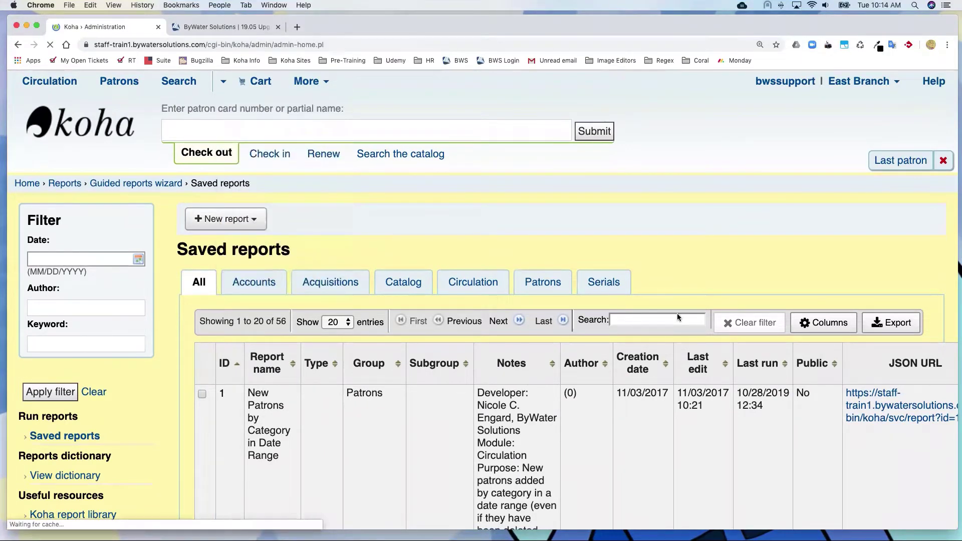
scroll(760, 323, "down", 5)
scroll(760, 321, "down", 10)
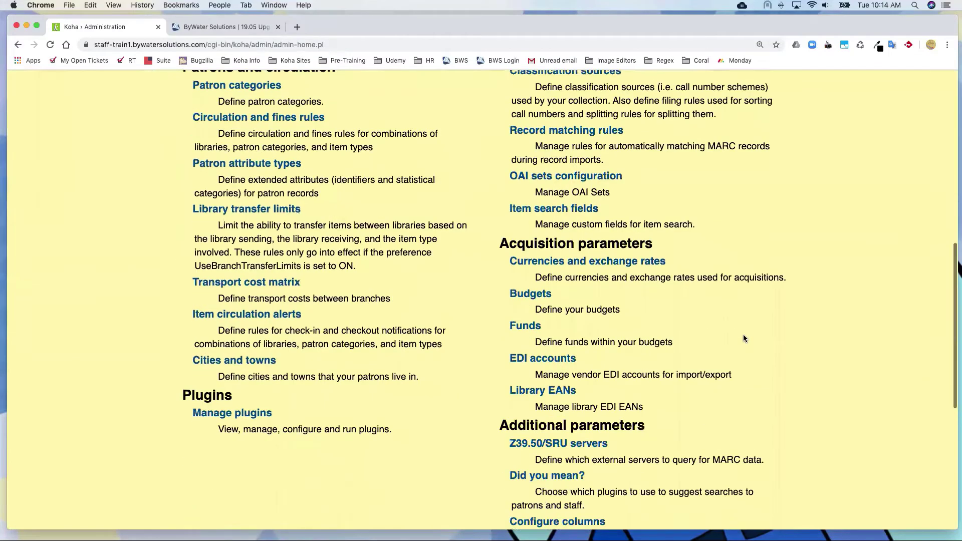
left_click(610, 351)
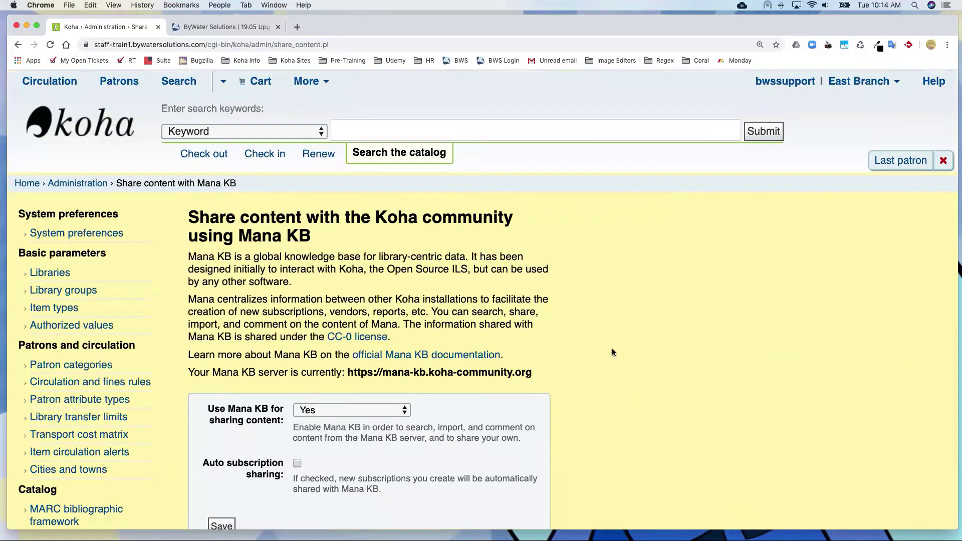
- Set Use Mana KB for sharing content to No and save the setting
scroll(533, 344, "down", 5)
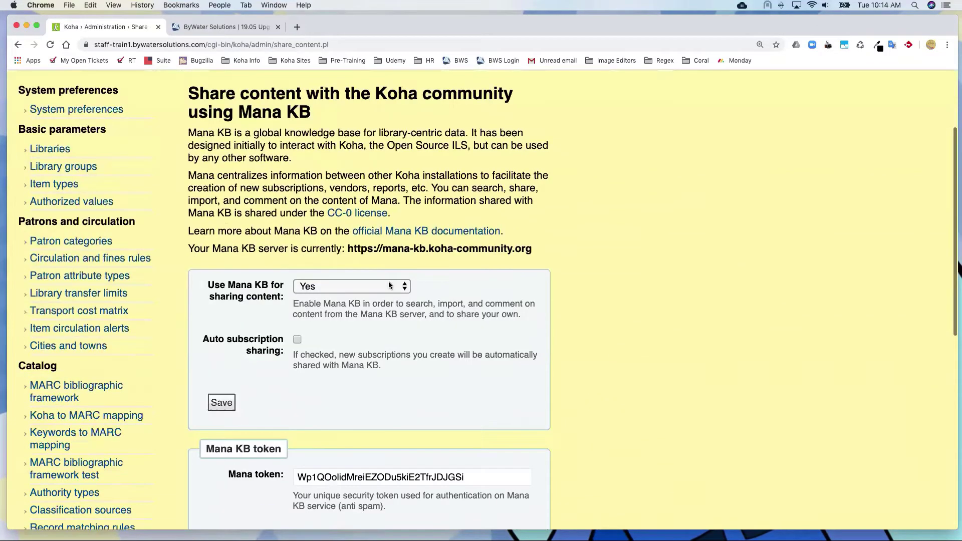
left_click(390, 286)
left_click(390, 276)
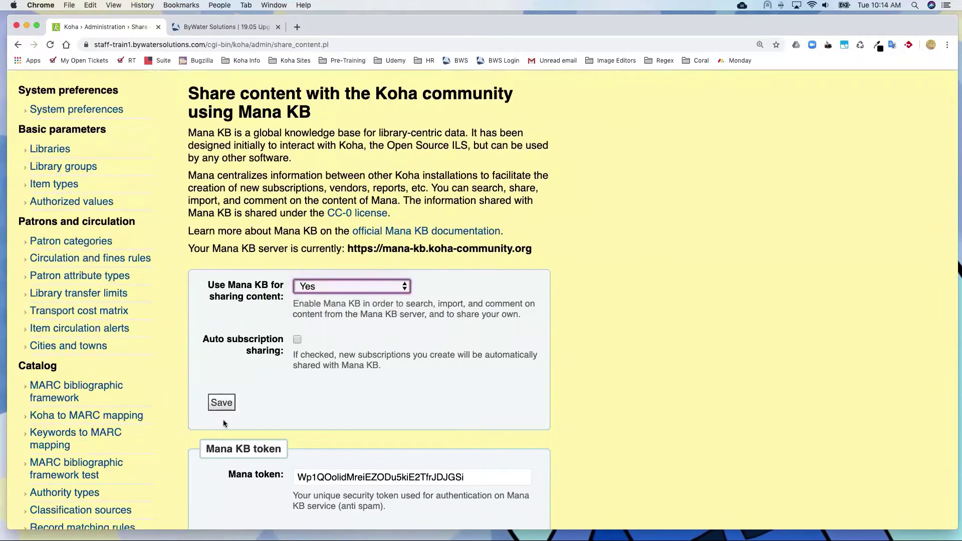
left_click(222, 401)
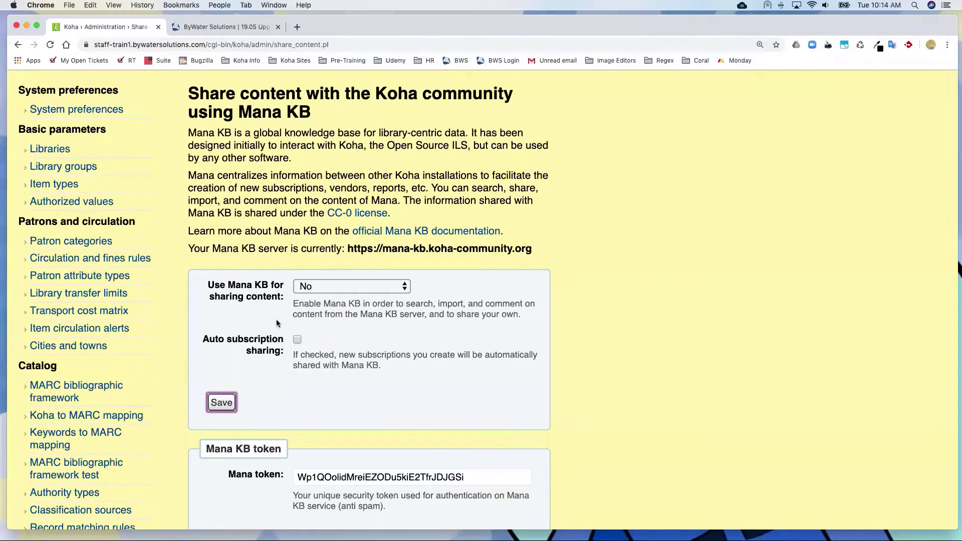
- Open the Reports module in a new browser tab and display the saved reports there
left_click(310, 81)
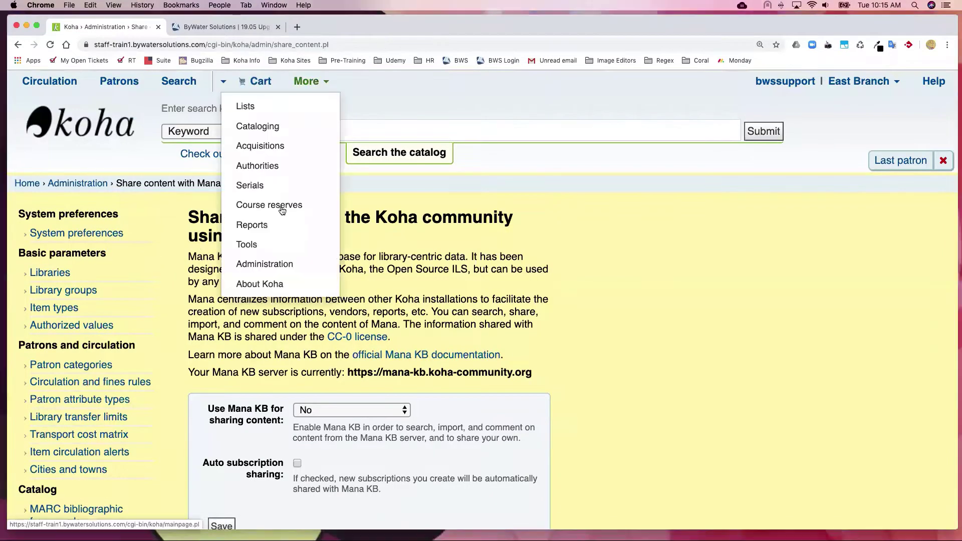
right_click(268, 225)
left_click(290, 231)
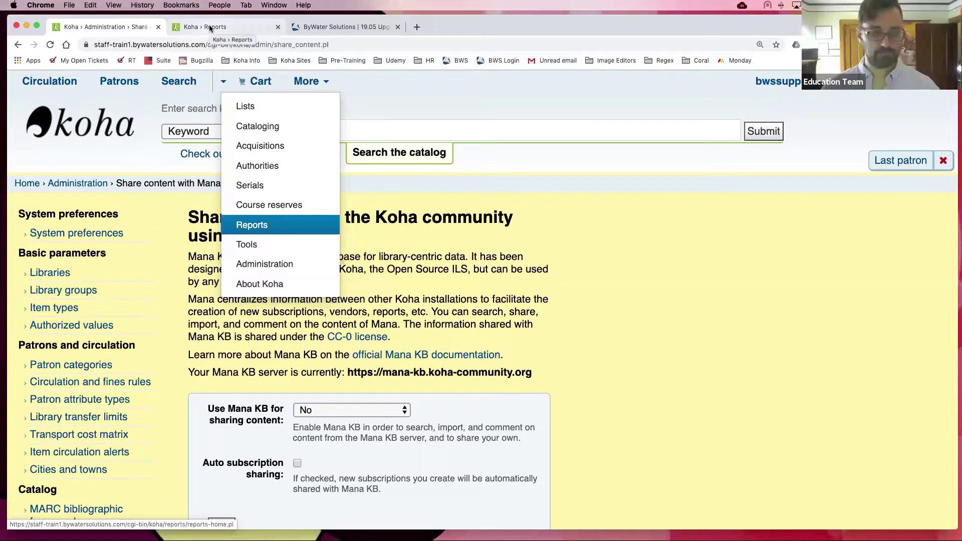
left_click(210, 28)
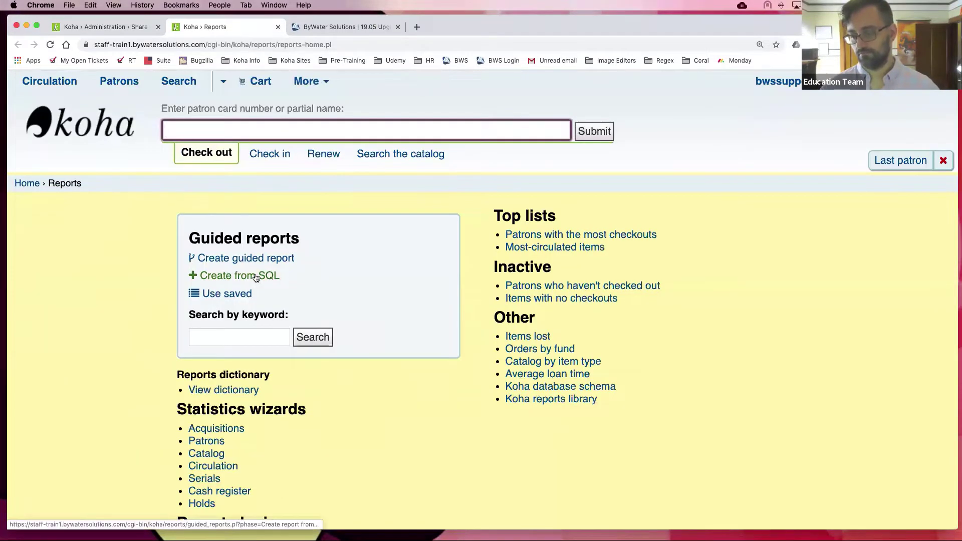
left_click(221, 296)
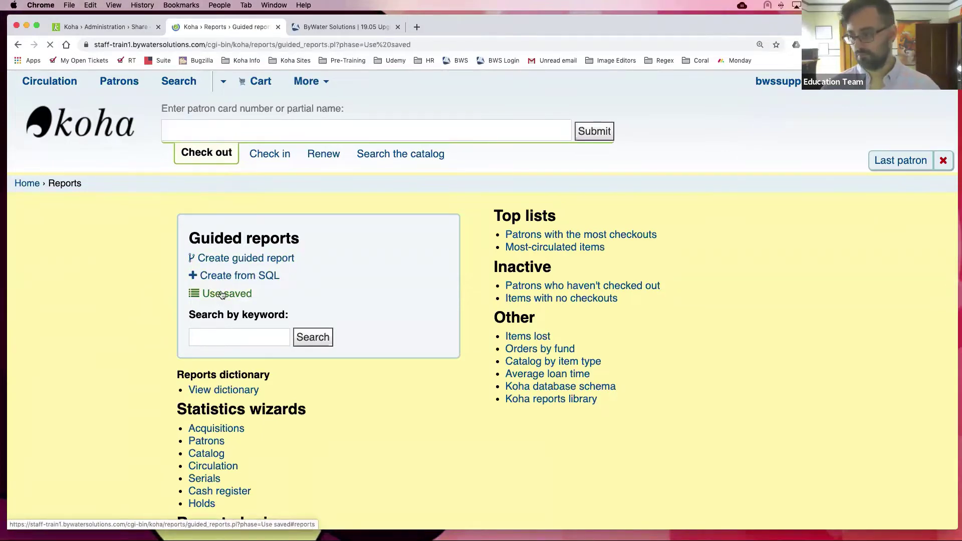
- Check which actions are offered for the New Patrons by Category in Date Range report while Mana KB is disabled
scroll(594, 394, "down", 5)
scroll(660, 392, "right", 2)
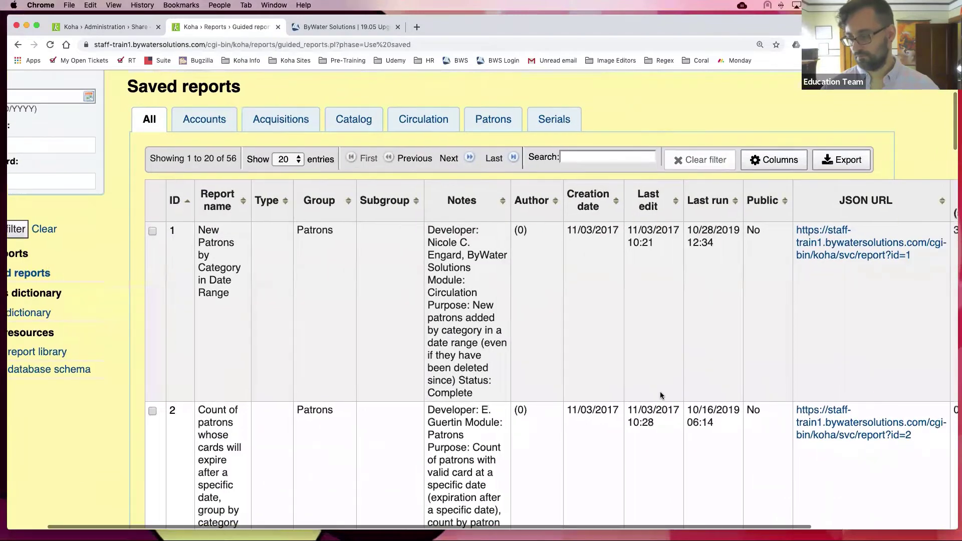
scroll(660, 396, "right", 3)
left_click(944, 233)
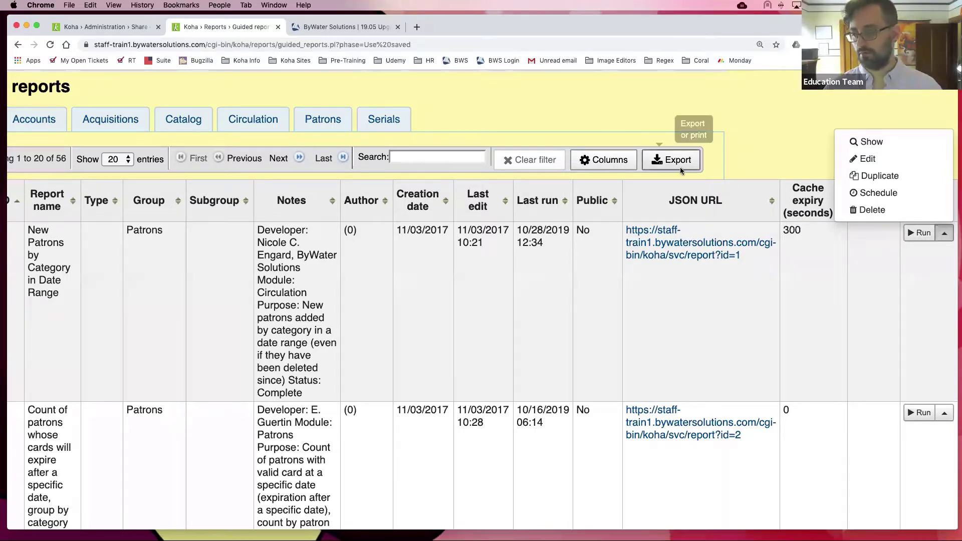
scroll(680, 167, "left", 5)
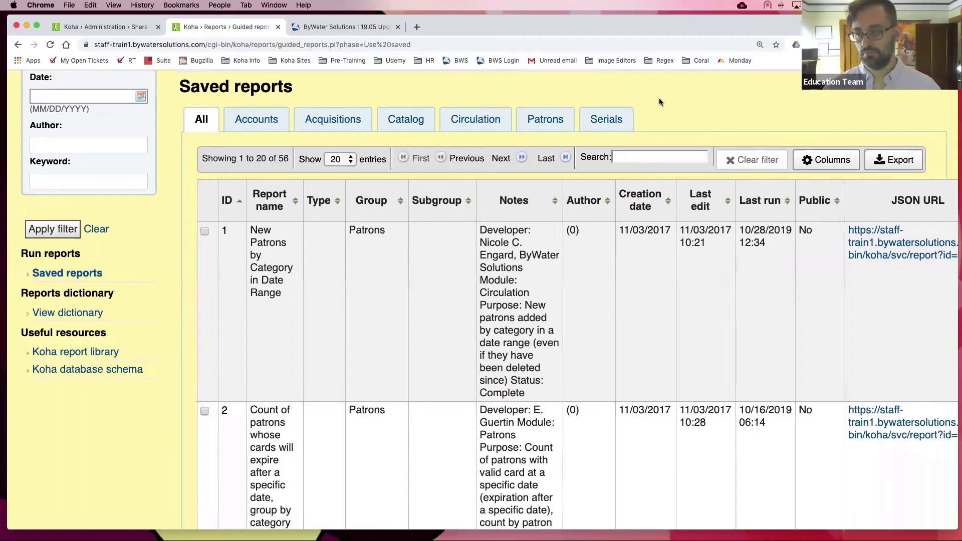
scroll(526, 138, "up", 1)
scroll(526, 139, "up", 2)
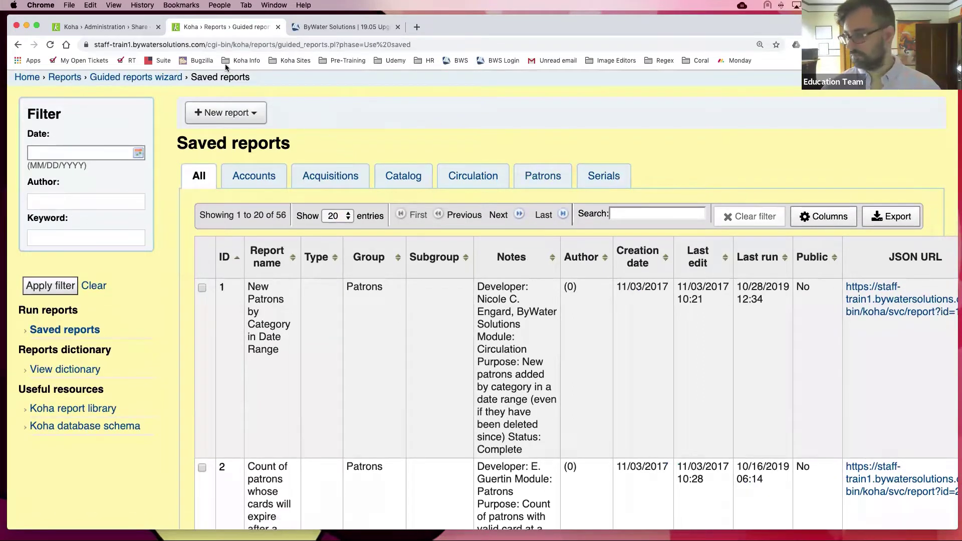
scroll(725, 220, "right", 5)
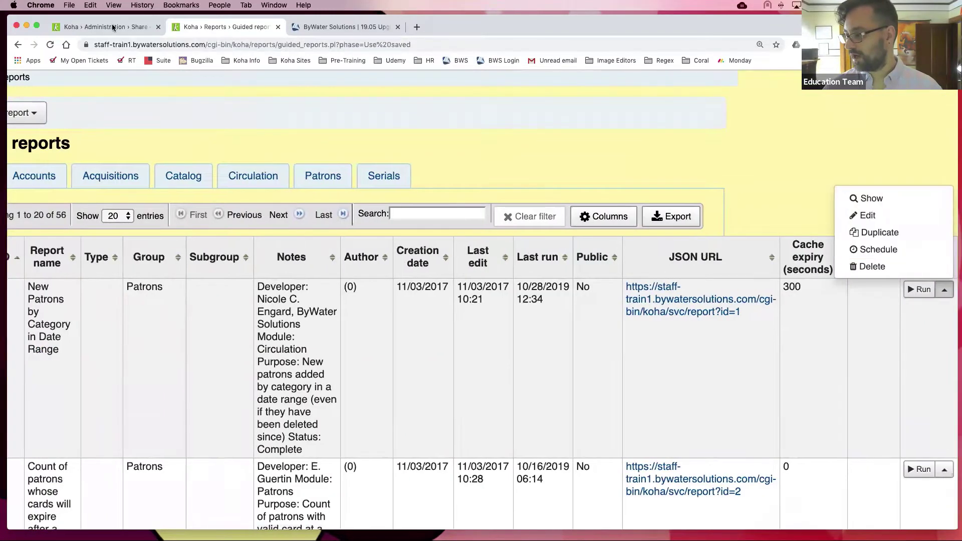
- Return to the Mana KB settings, enable Auto subscription sharing, set Use Mana KB for sharing content to Yes, and save
left_click(111, 25)
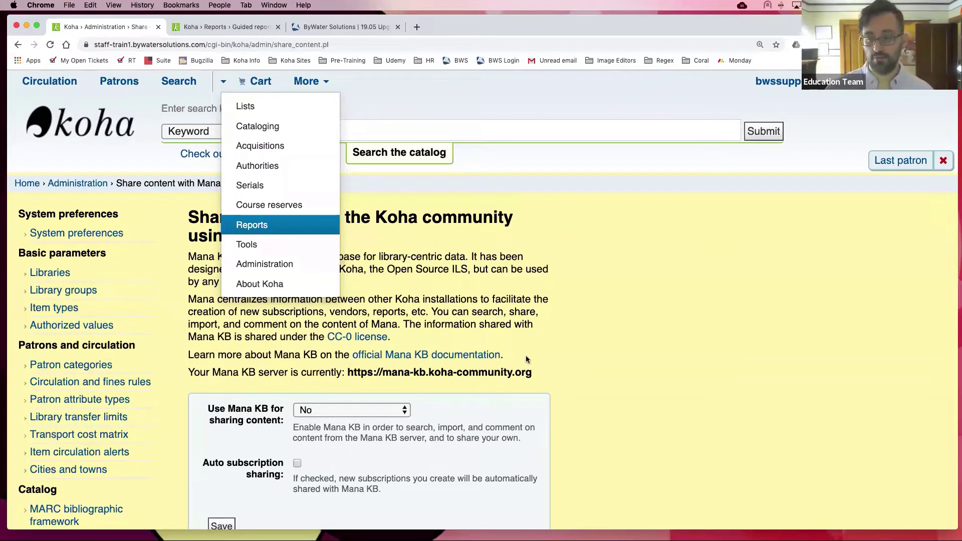
left_click(645, 375)
scroll(645, 375, "down", 3)
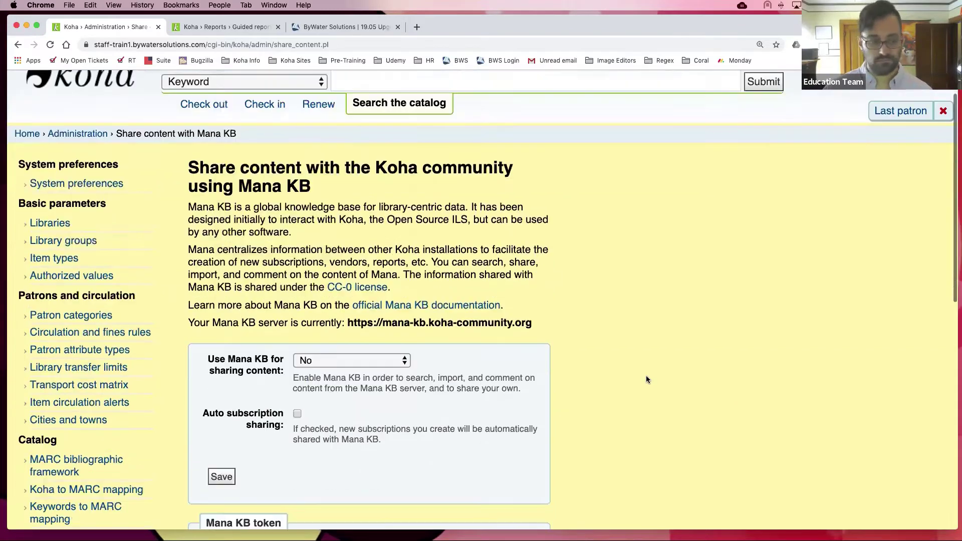
scroll(645, 380, "down", 3)
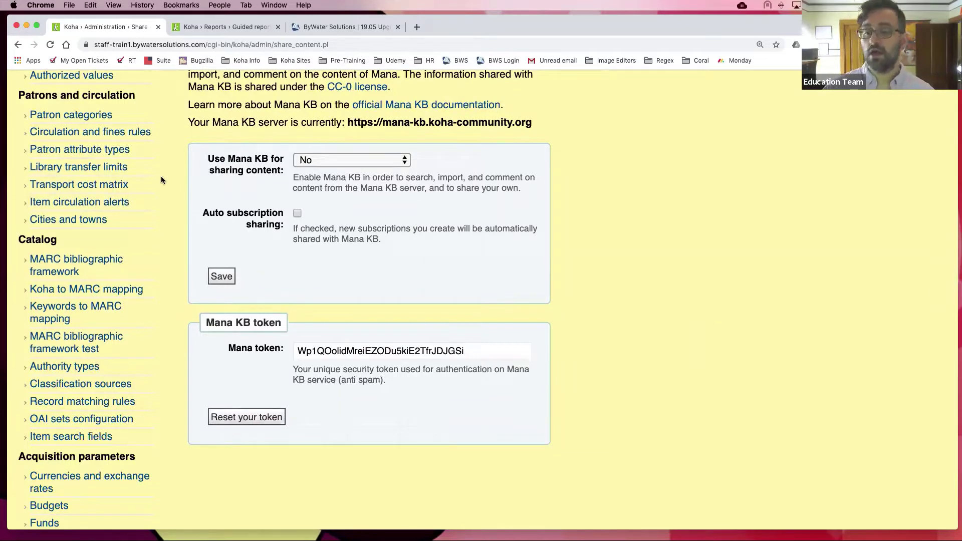
left_click(238, 162)
left_click(239, 215)
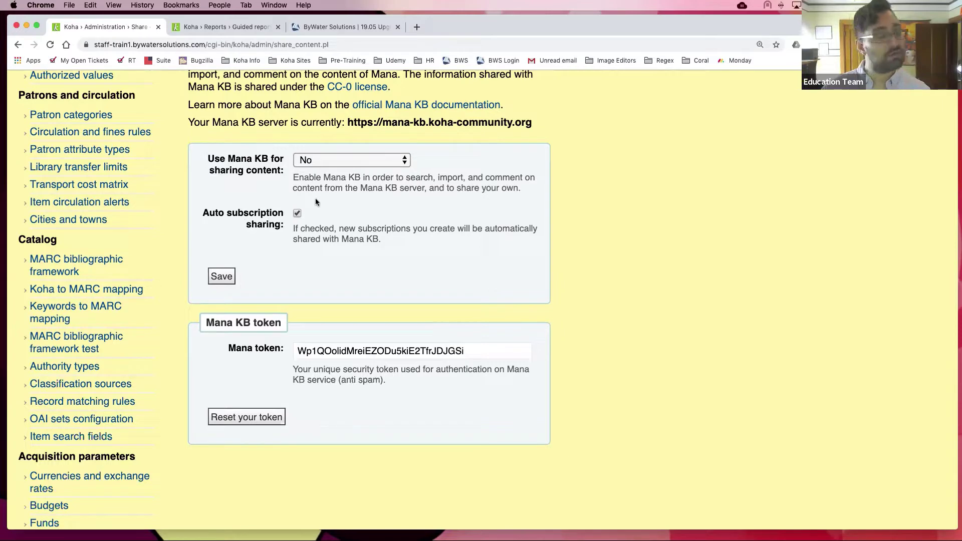
left_click(331, 160)
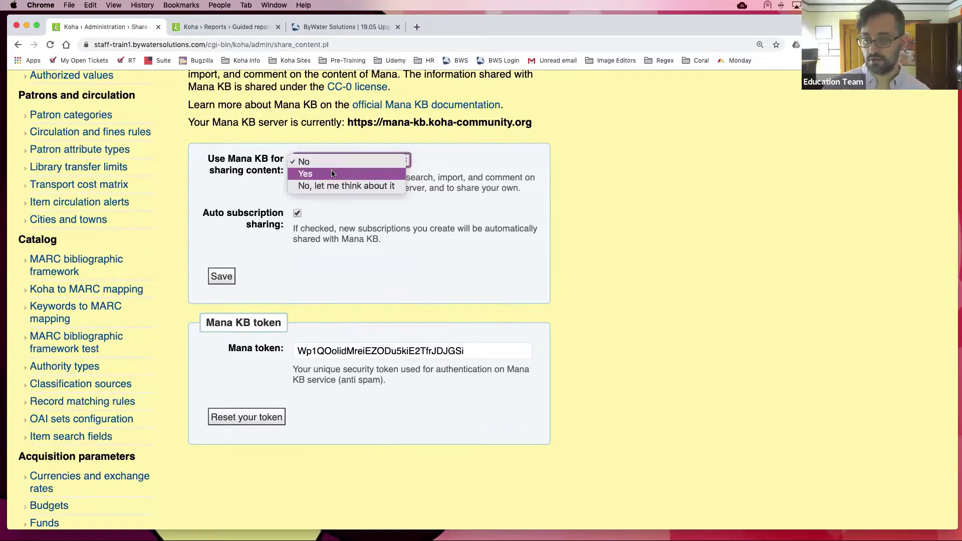
left_click(310, 172)
left_click(216, 277)
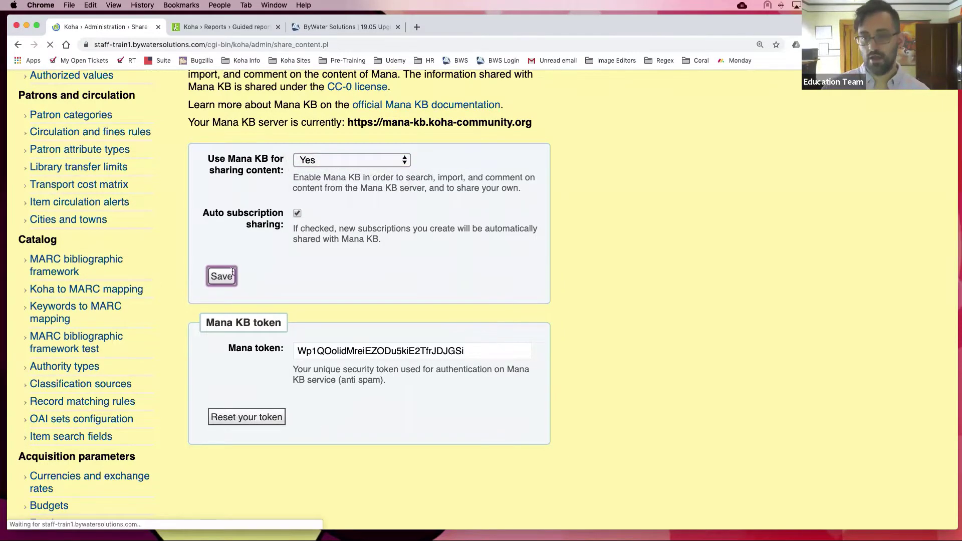
- Disable Auto subscription sharing in the Mana KB settings and save the change
scroll(243, 282, "down", 1)
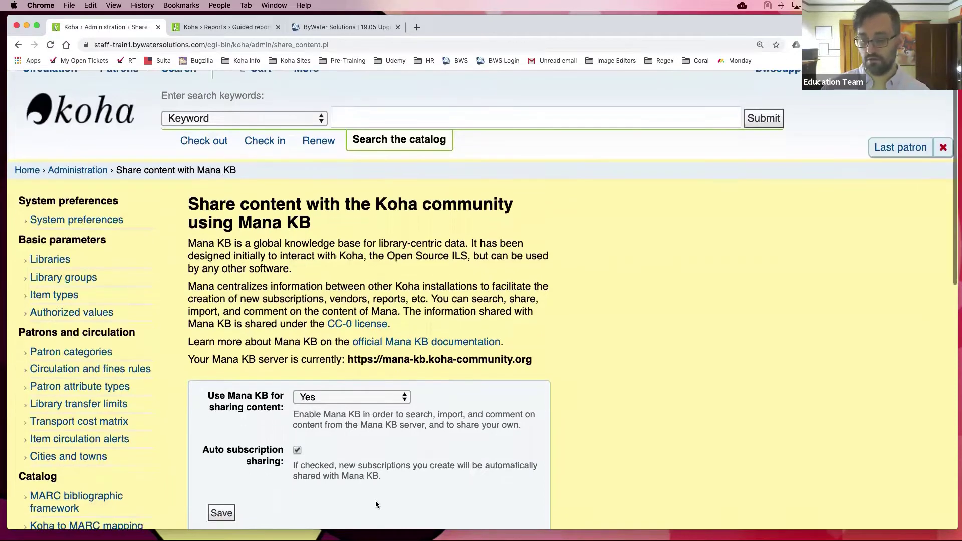
left_click(298, 450)
scroll(278, 456, "down", 5)
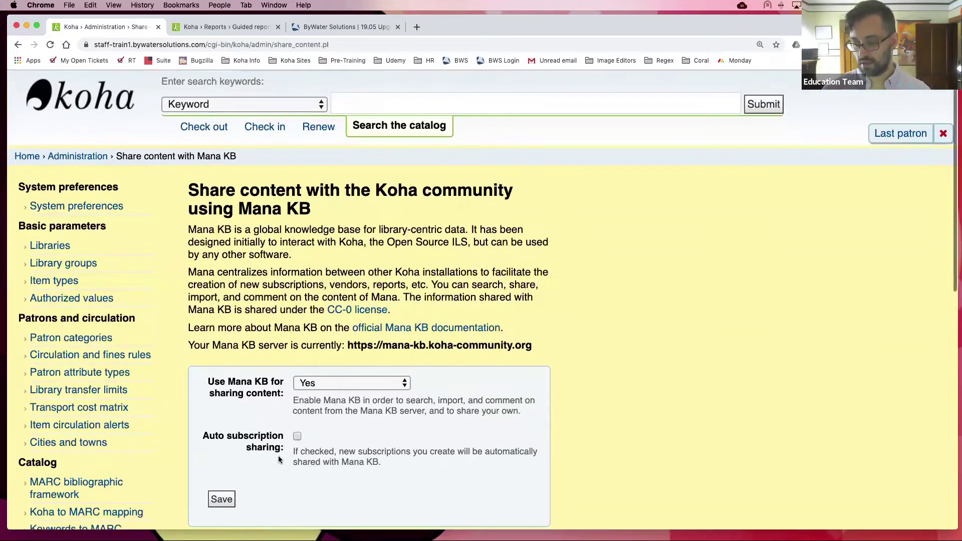
left_click(222, 451)
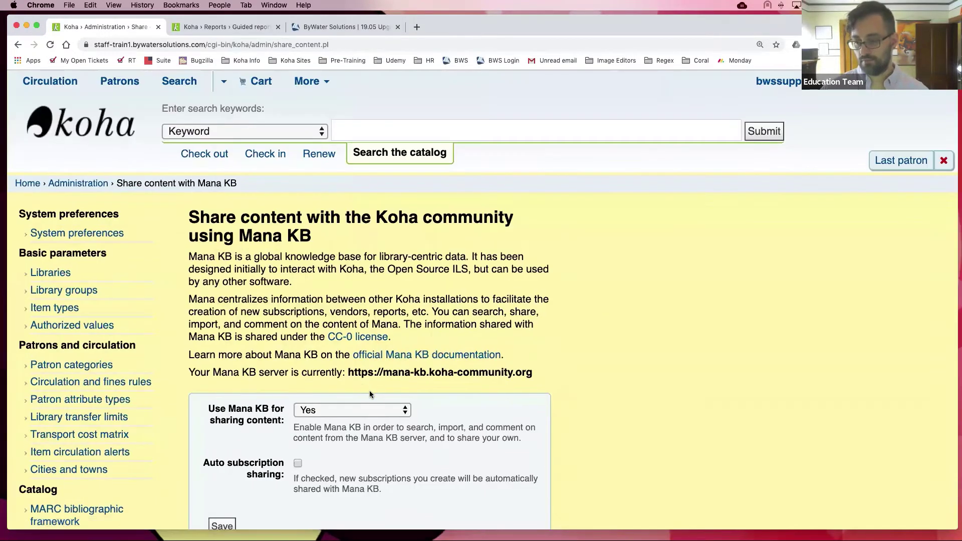
scroll(389, 391, "down", 5)
scroll(396, 409, "down", 1)
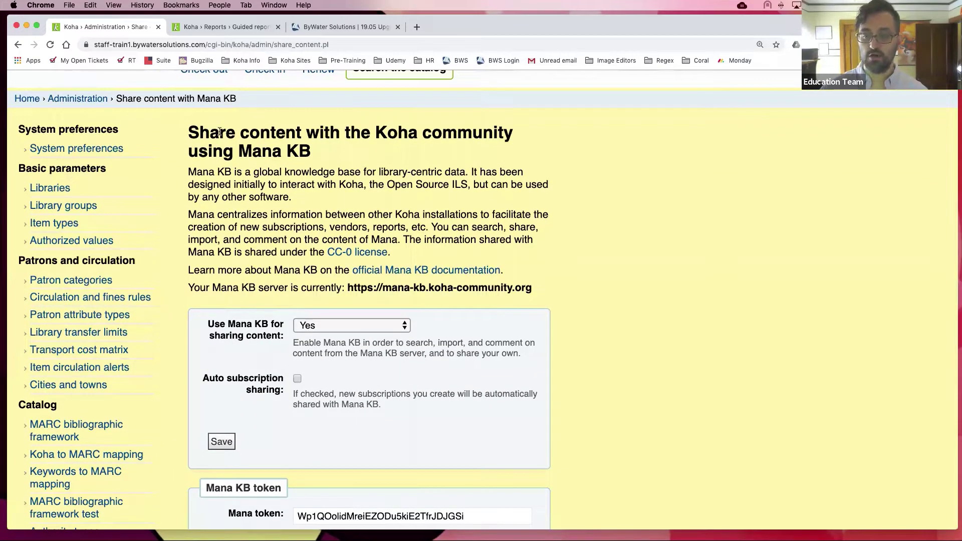
- Search the system preferences for "mana" and examine the Mana KB settings under Web services preferences
scroll(95, 236, "up", 5)
left_click(95, 233)
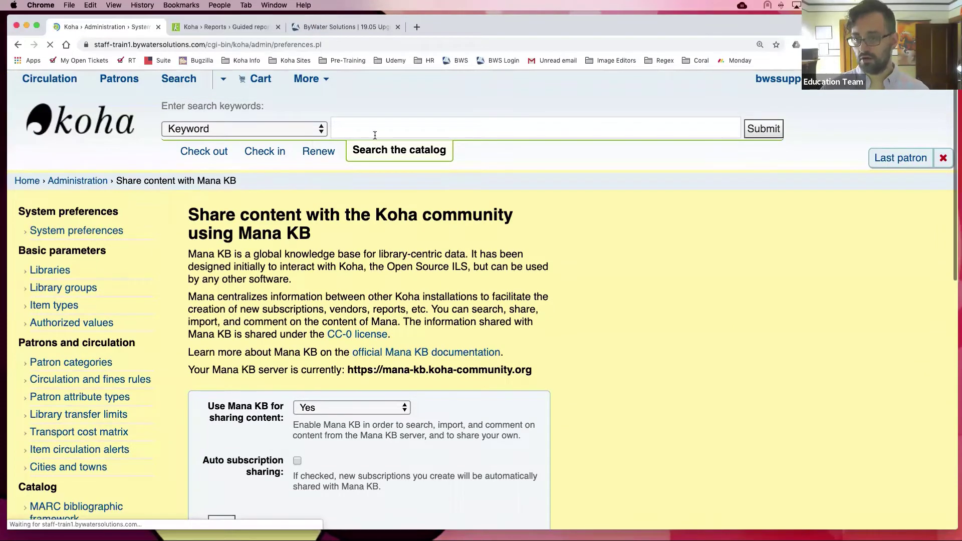
type("mana")
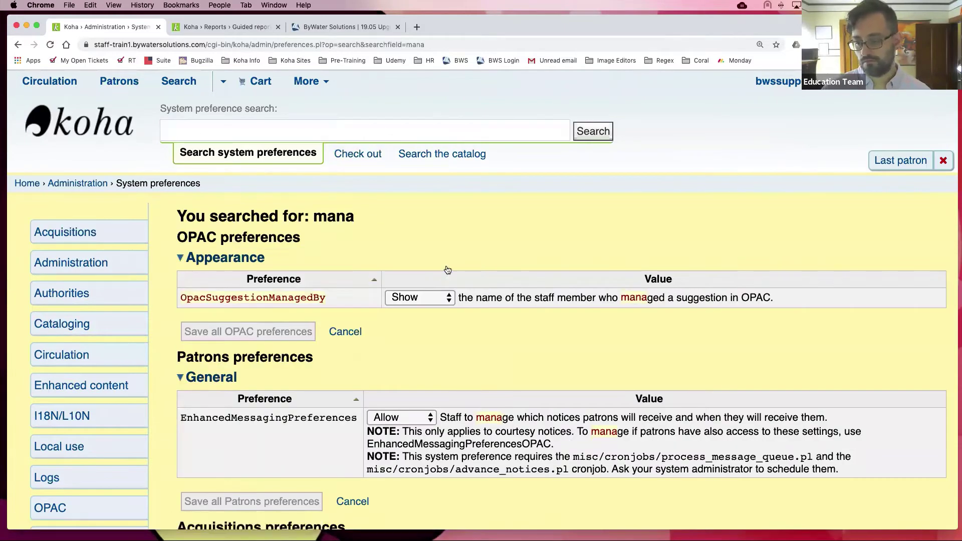
scroll(449, 267, "down", 2)
scroll(451, 267, "down", 2)
scroll(332, 336, "down", 3)
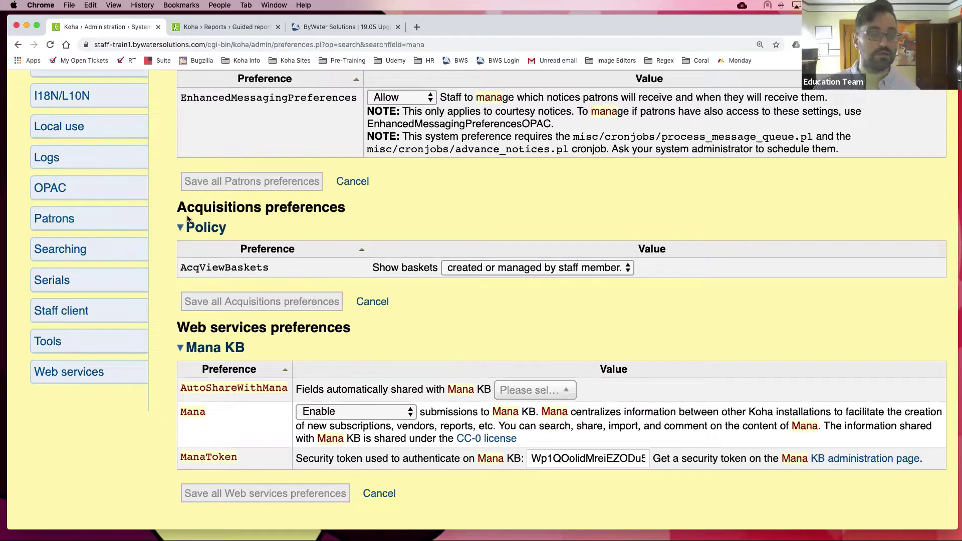
scroll(93, 122, "up", 5)
scroll(92, 122, "up", 1)
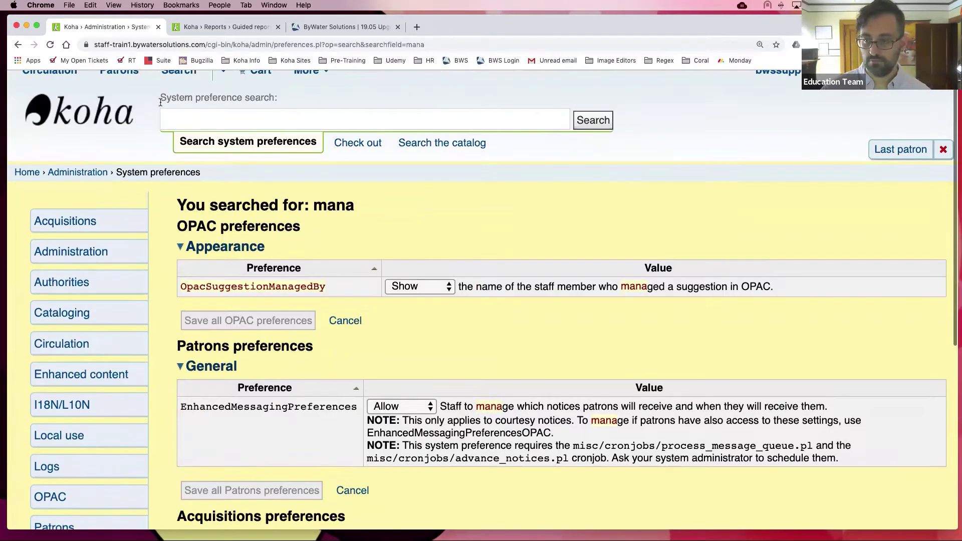
- Close the Administration browser tab and go from the saved reports to the Reports home page
left_click(157, 28)
scroll(340, 174, "left", 5)
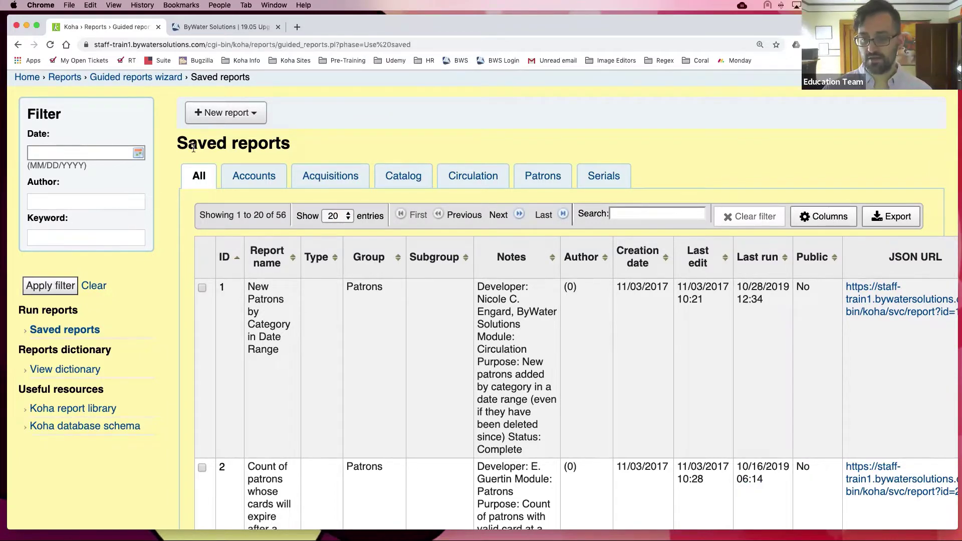
scroll(176, 161, "up", 2)
scroll(176, 161, "up", 3)
left_click(67, 149)
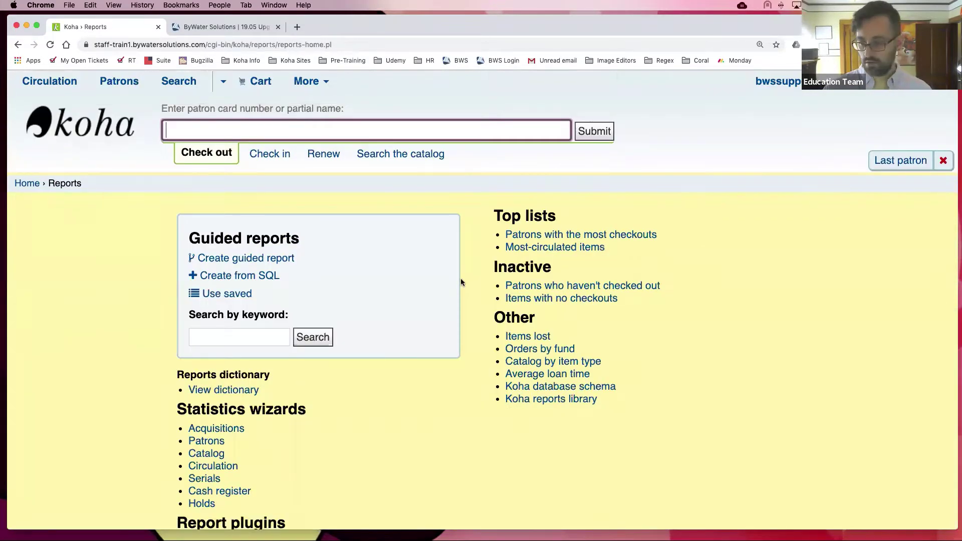
- Run the Items lost report for the East Branch library with the other filters at All, and look over the results
left_click(546, 340)
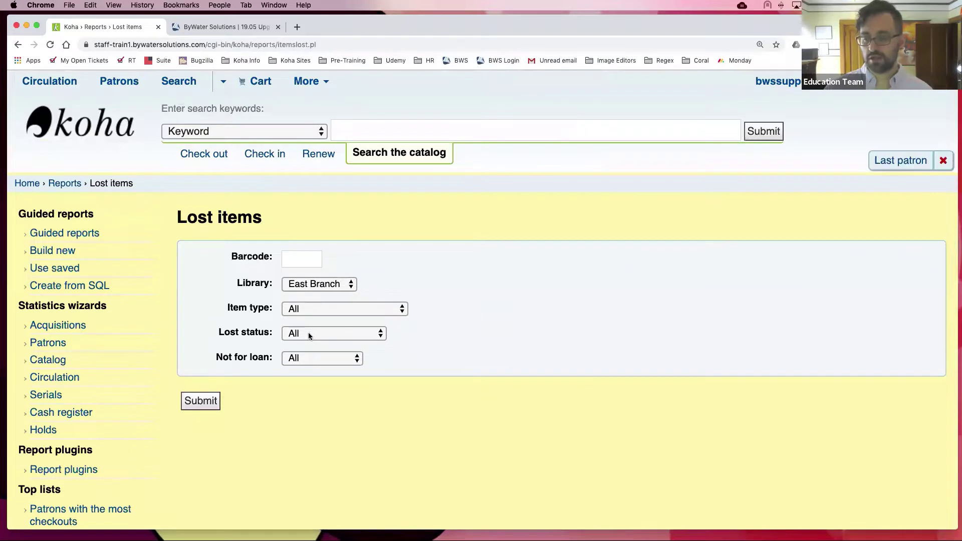
left_click(203, 403)
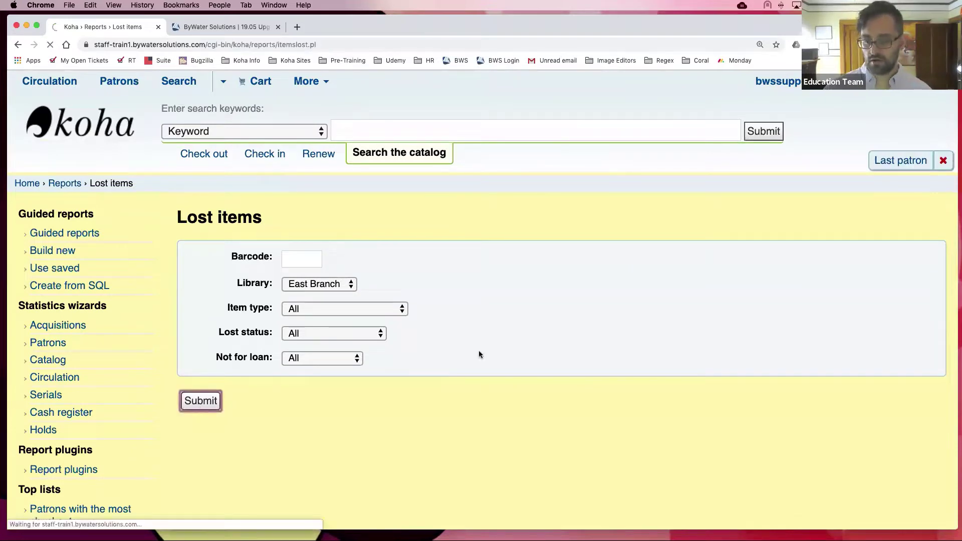
scroll(471, 352, "down", 1)
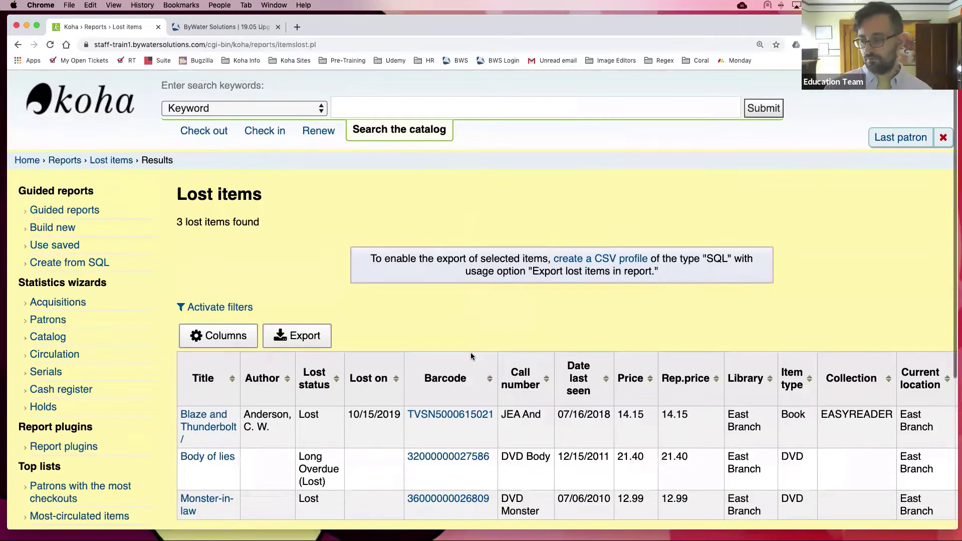
scroll(470, 357, "down", 5)
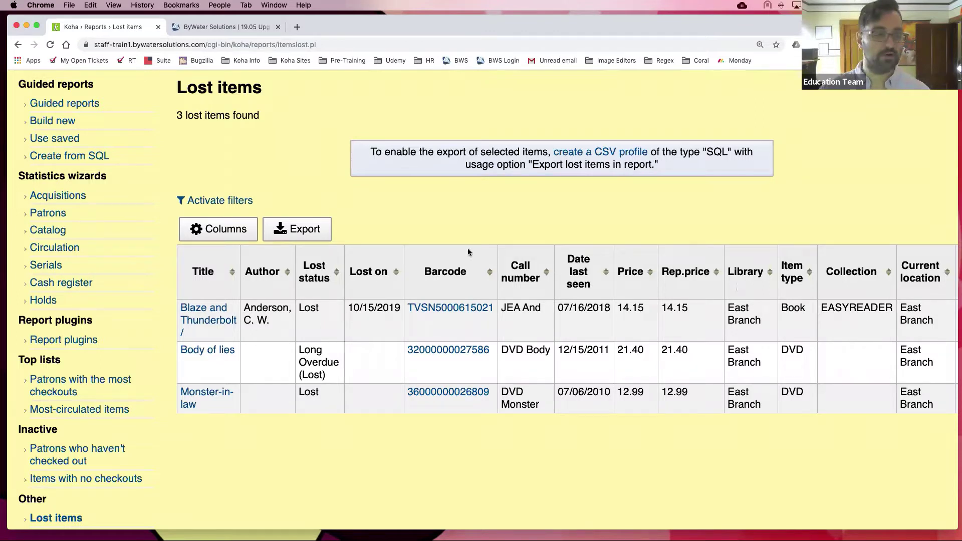
scroll(140, 208, "up", 1)
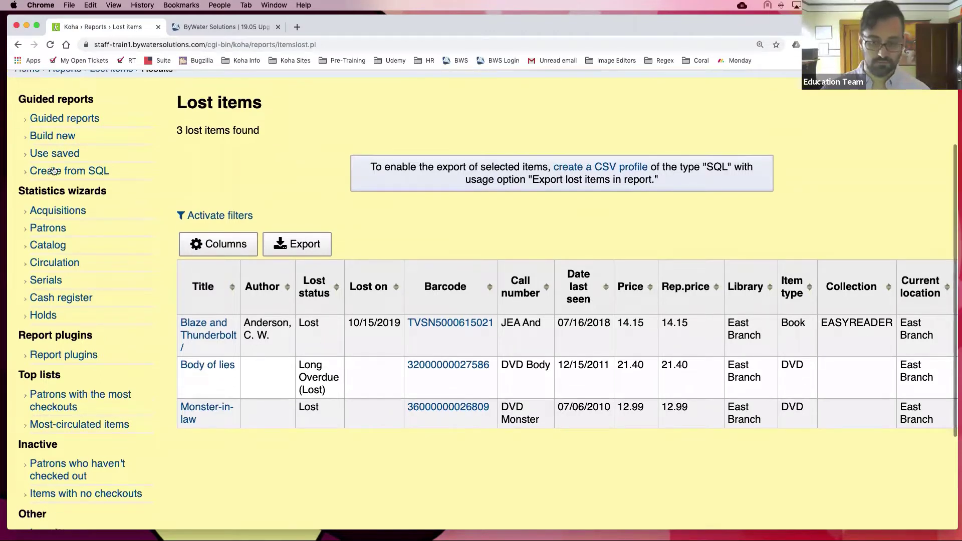
- Display the saved reports and check which actions are offered for the New Patrons by Category in Date Range report
left_click(62, 153)
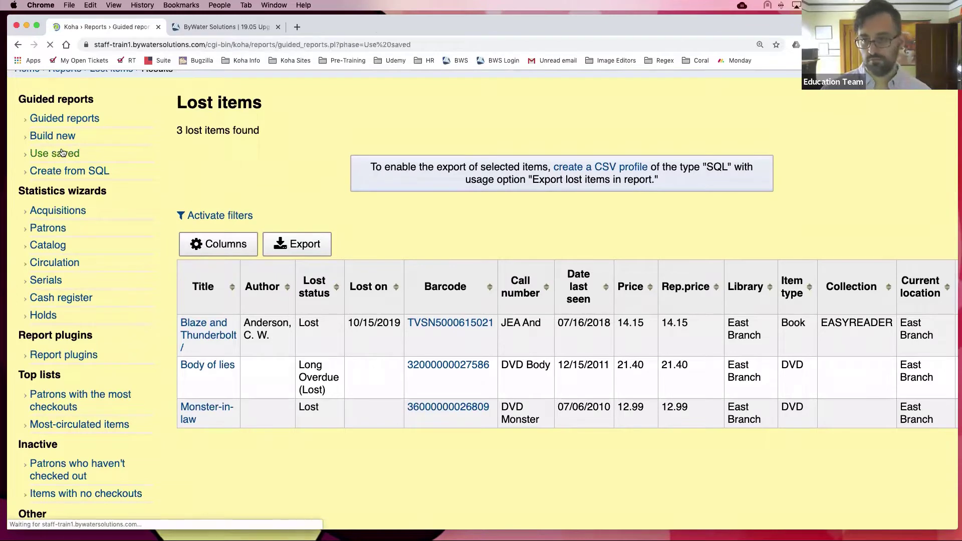
scroll(362, 277, "down", 3)
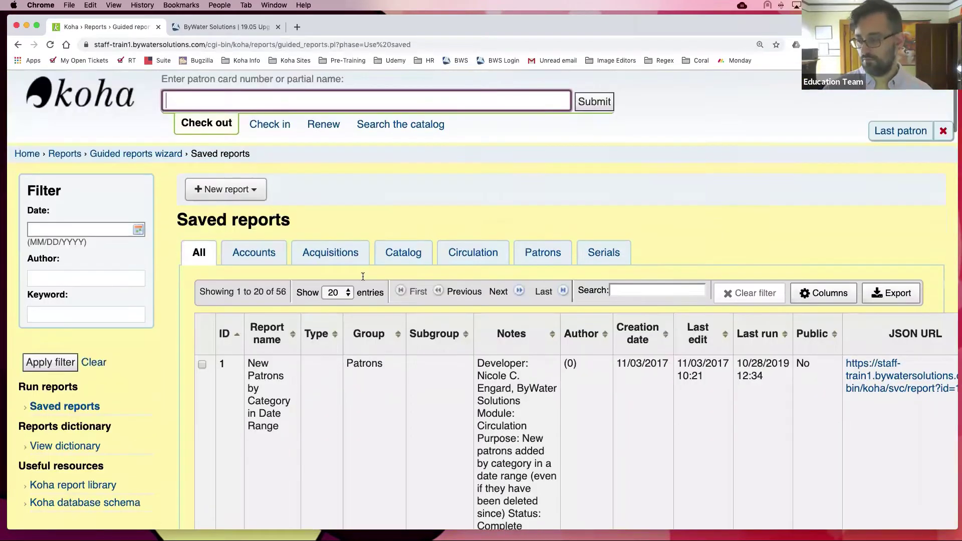
scroll(399, 282, "right", 1)
scroll(398, 282, "right", 3)
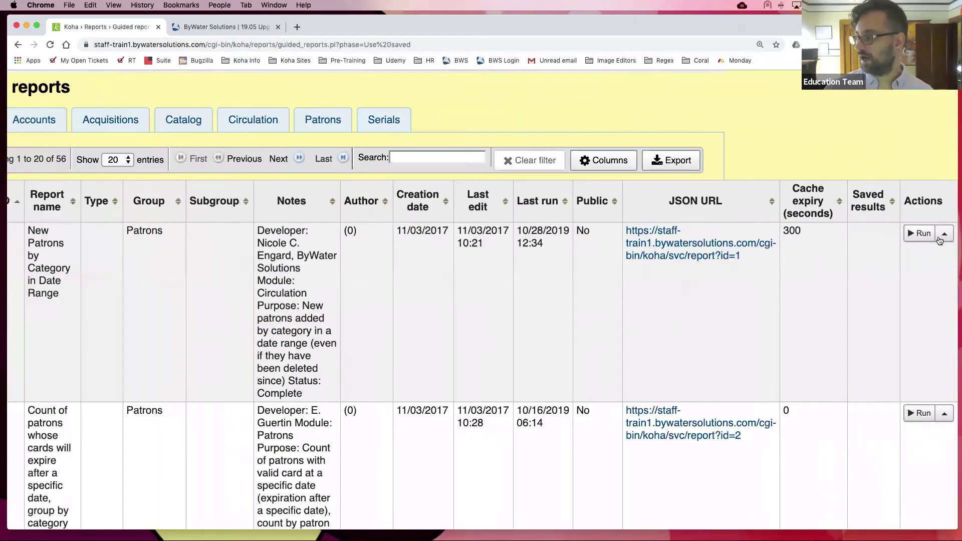
left_click(944, 234)
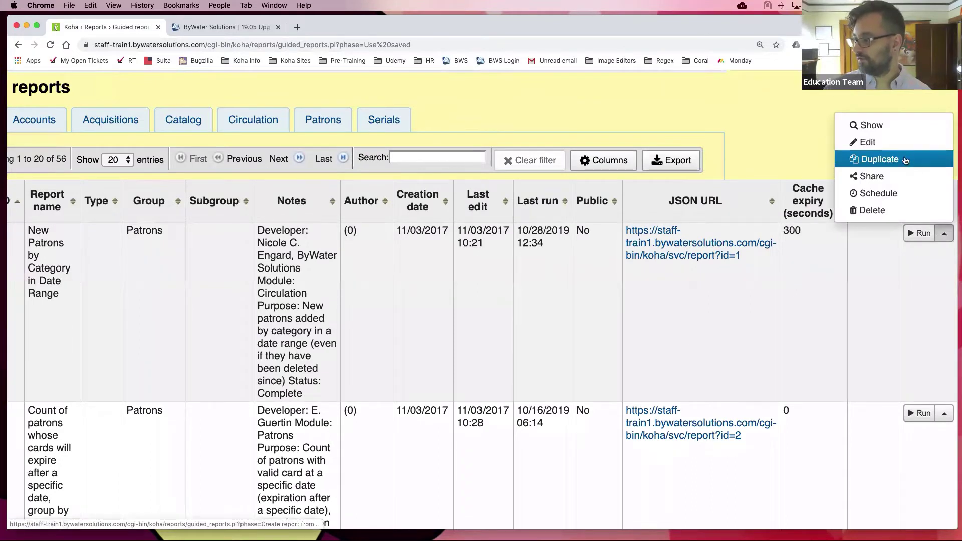
left_click(813, 104)
- Run the New Patrons by Category in Date Range report for patrons added between 11/01/2019 and 11/12/2019
left_click(921, 233)
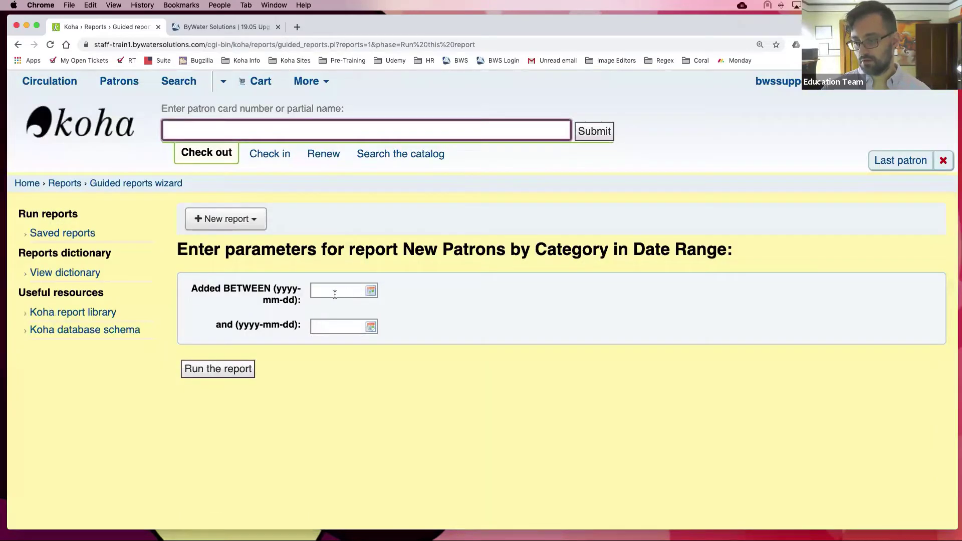
left_click(335, 292)
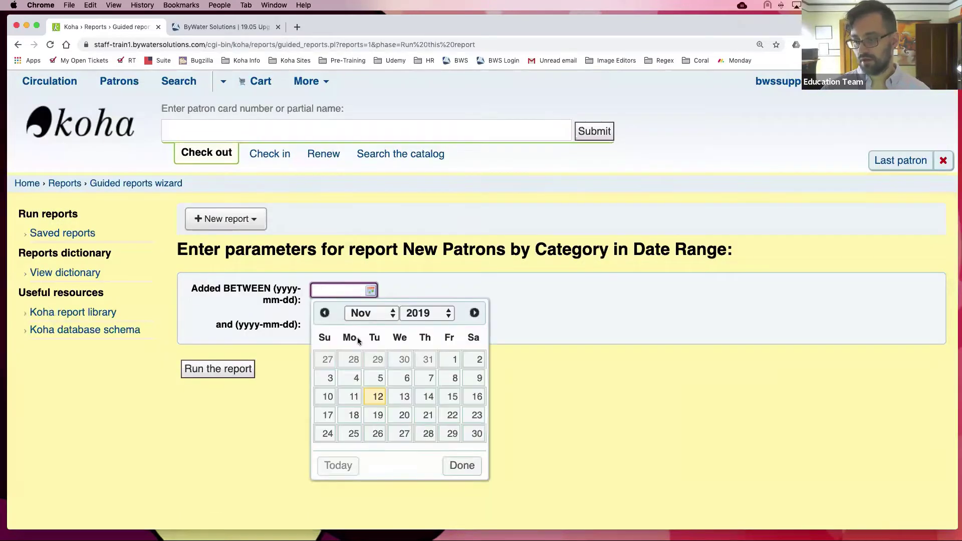
left_click(453, 360)
left_click(339, 326)
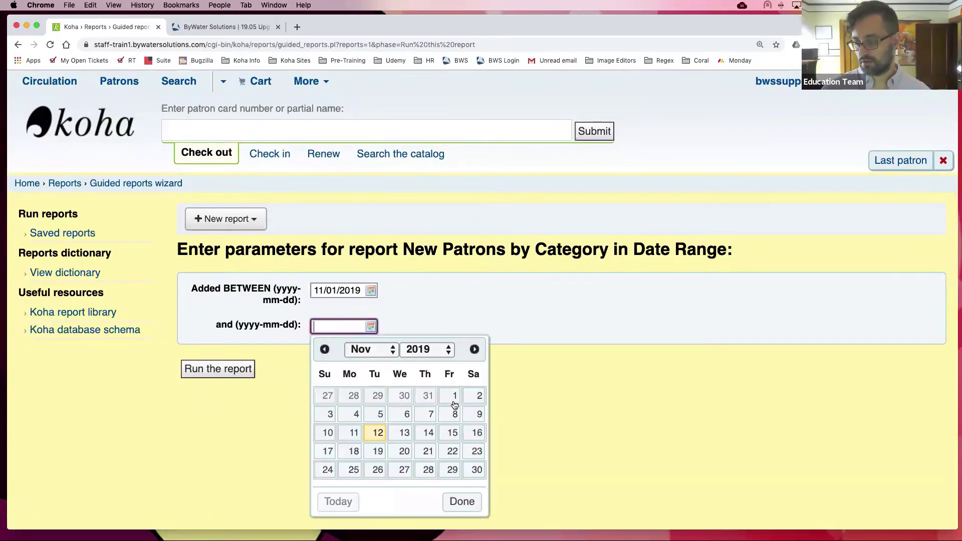
left_click(378, 432)
left_click(214, 368)
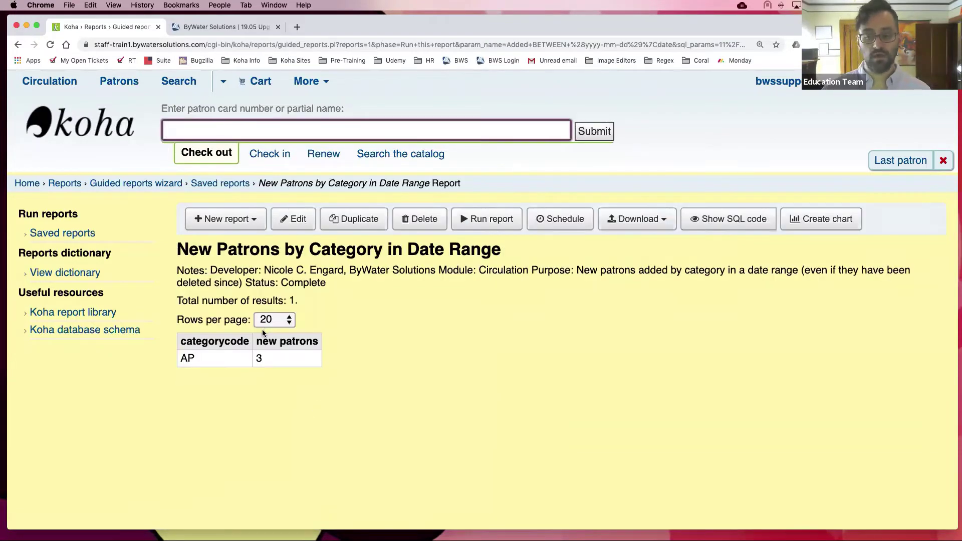
- Show the report's SQL code and examine the query together with the results table below it
left_click(739, 223)
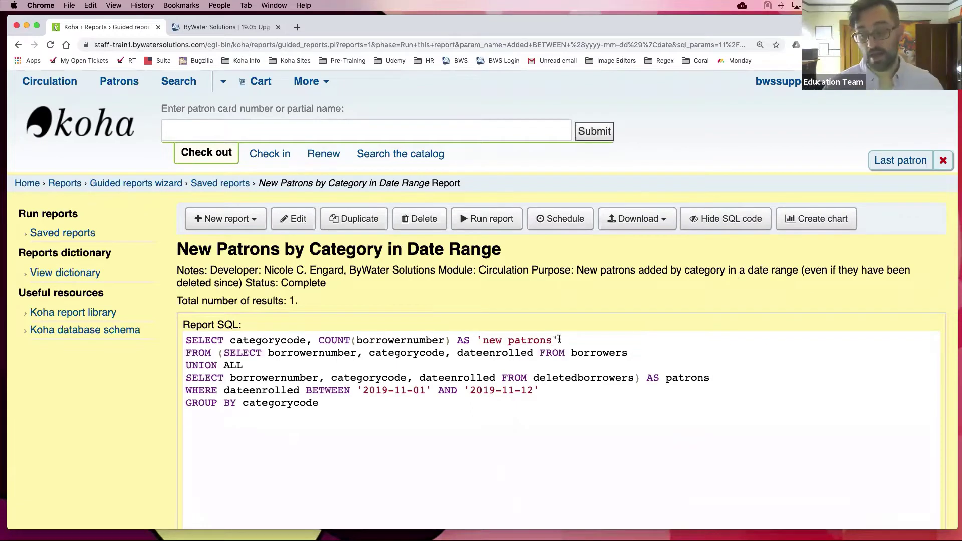
scroll(455, 364, "down", 2)
scroll(455, 364, "down", 1)
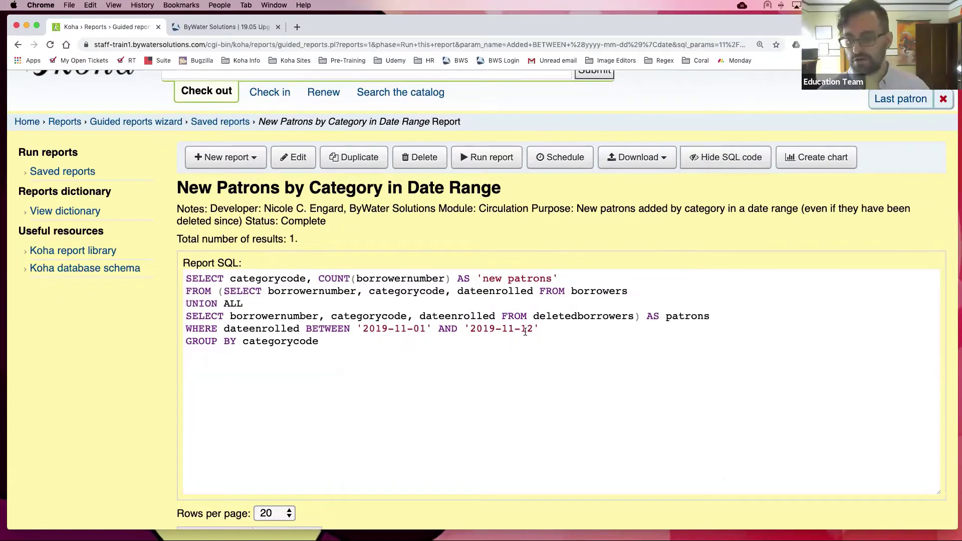
scroll(506, 334, "down", 2)
scroll(506, 338, "down", 2)
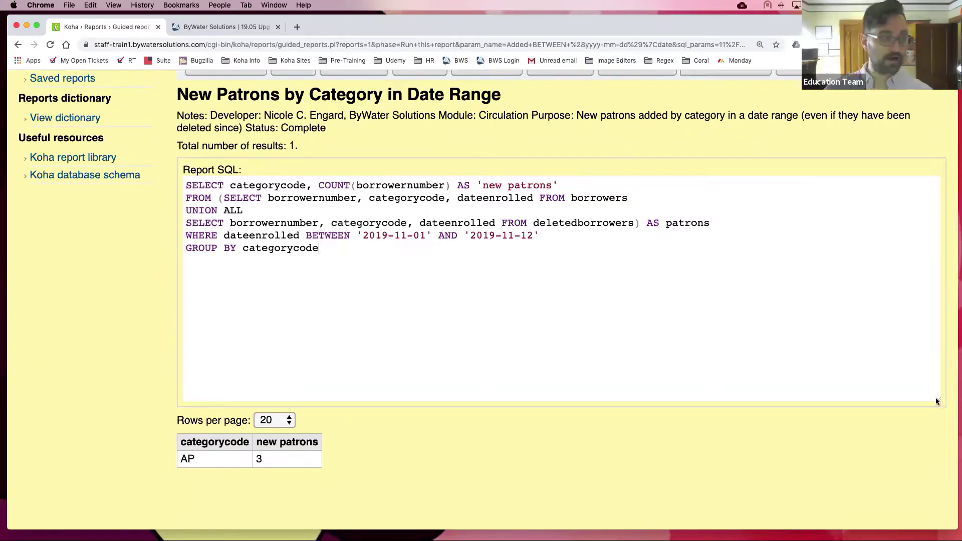
scroll(910, 341, "down", 1)
scroll(906, 340, "up", 1)
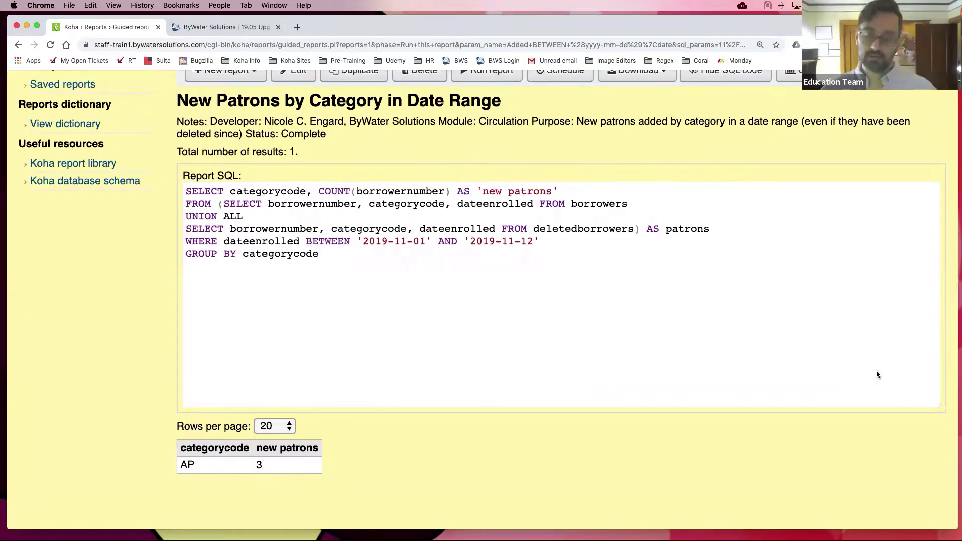
scroll(882, 383, "down", 1)
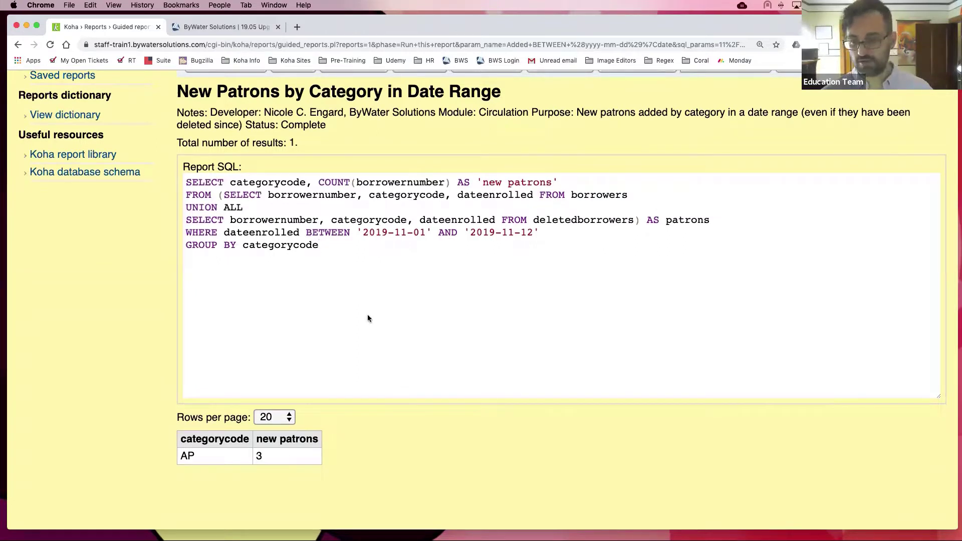
scroll(383, 297, "up", 3)
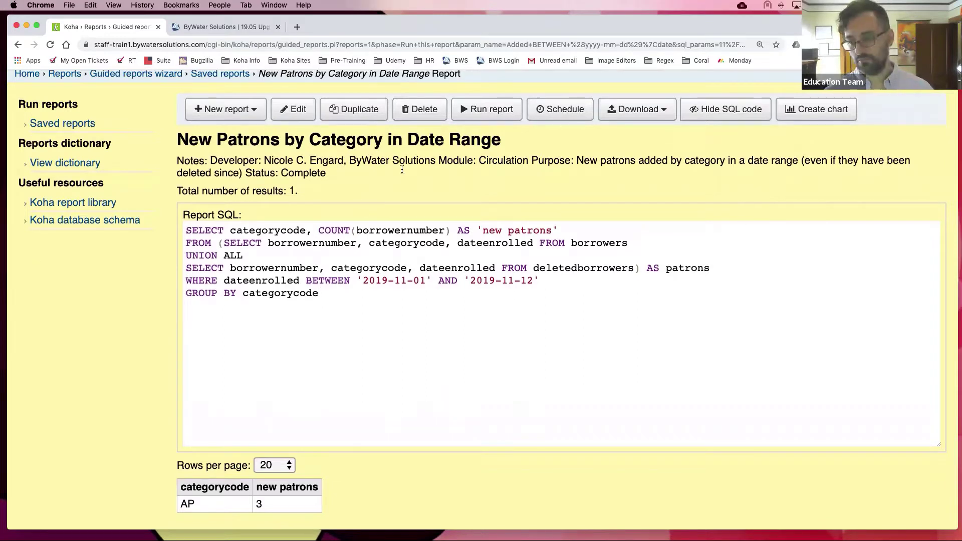
- Return to the saved reports, filter the list by "account", and look through the matching reports
left_click(60, 123)
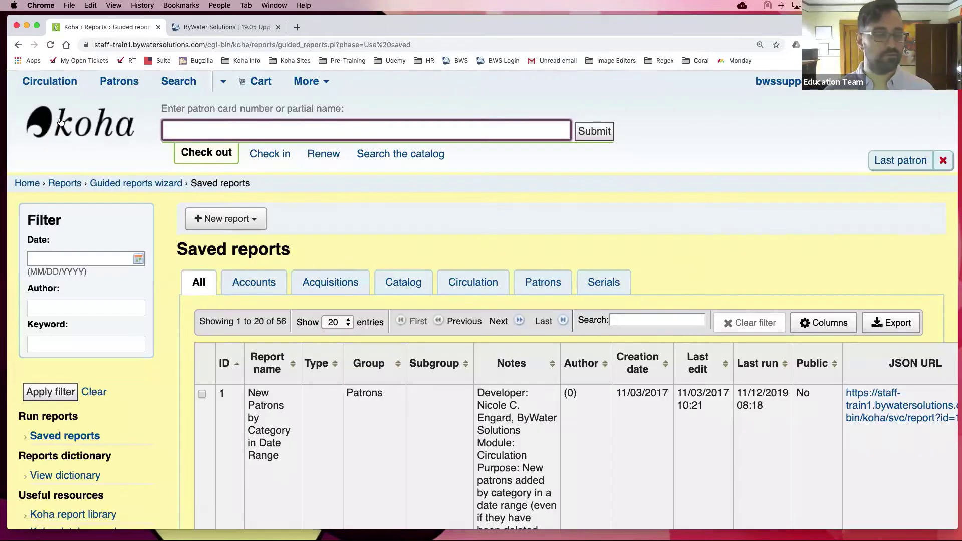
left_click(650, 316)
type("a")
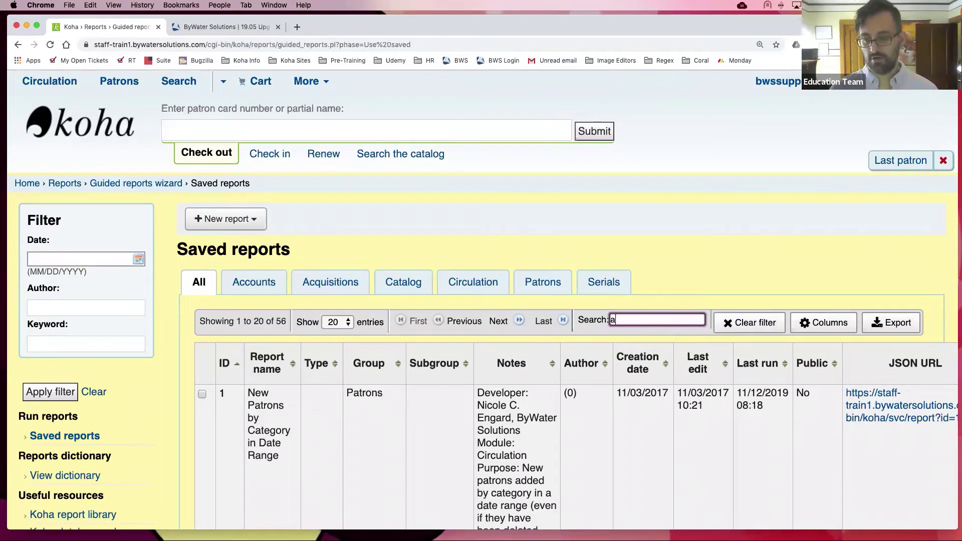
type("ccount")
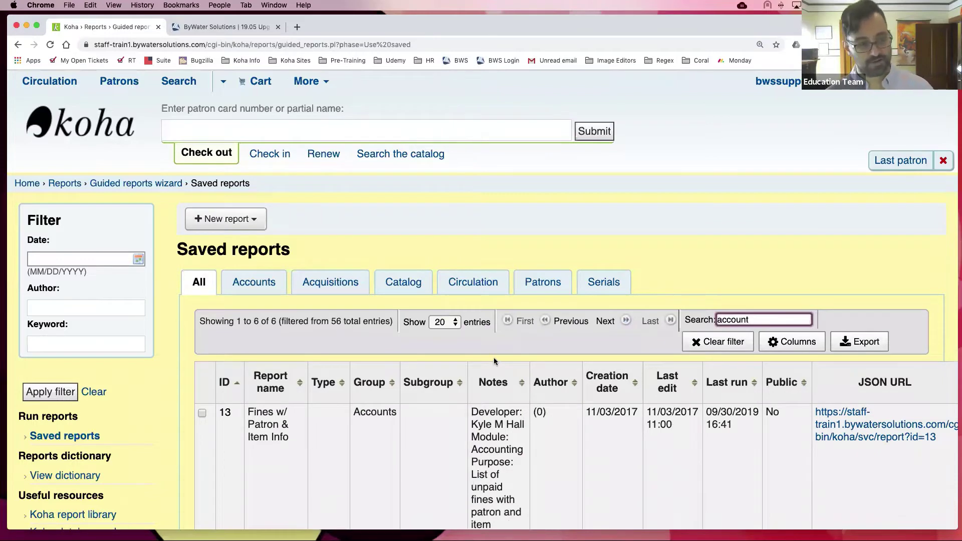
scroll(494, 357, "down", 5)
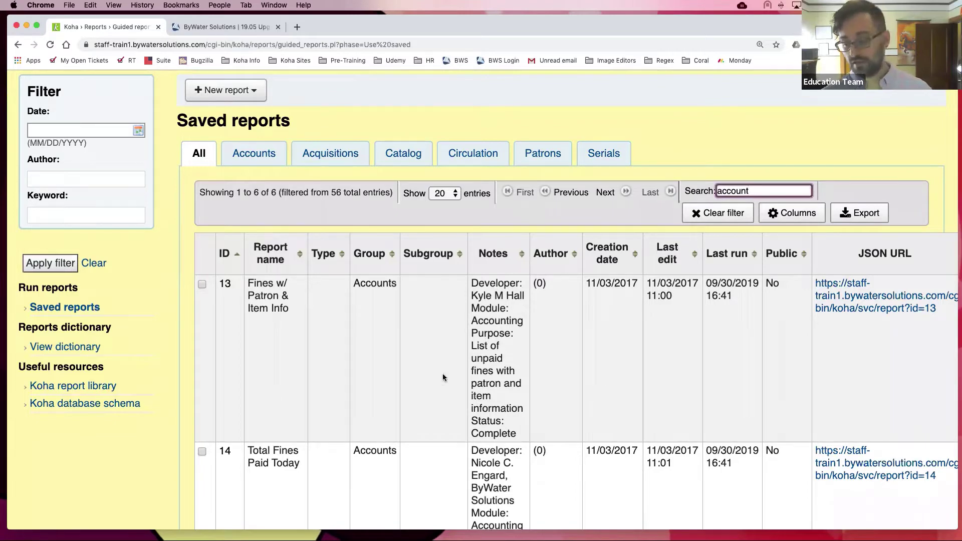
scroll(666, 301, "down", 5)
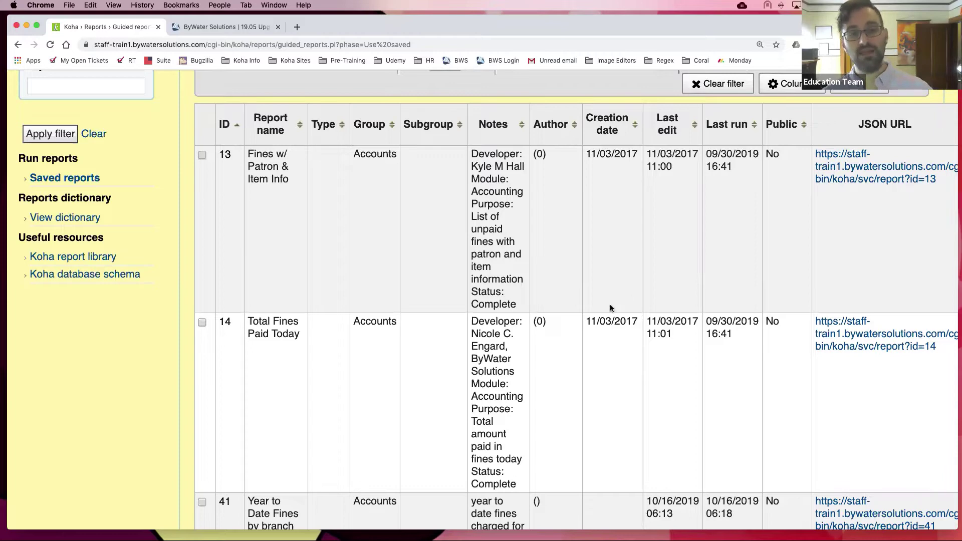
- Run the List accounttype and status values report, review its rows, and return to the saved reports
scroll(606, 308, "down", 1)
scroll(399, 206, "down", 7)
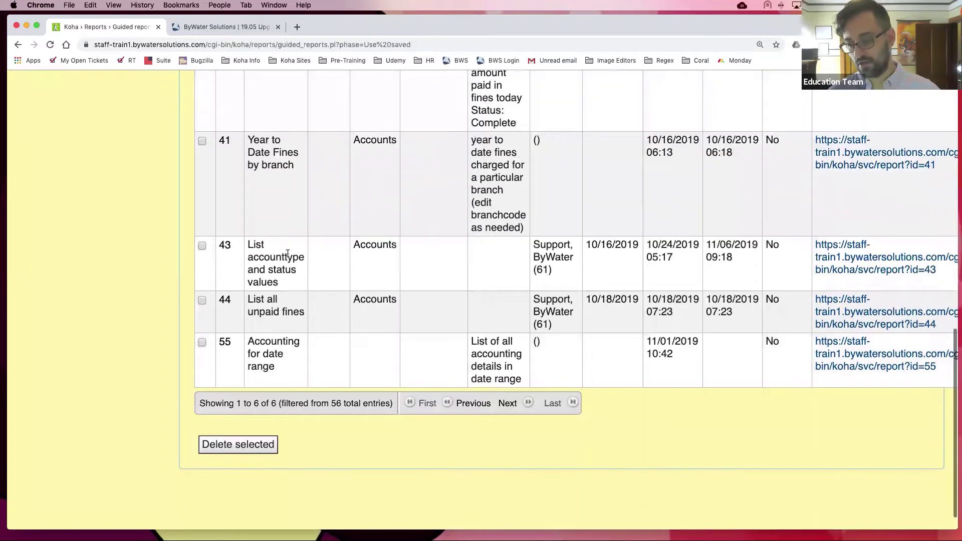
scroll(845, 255, "right", 5)
scroll(844, 251, "right", 2)
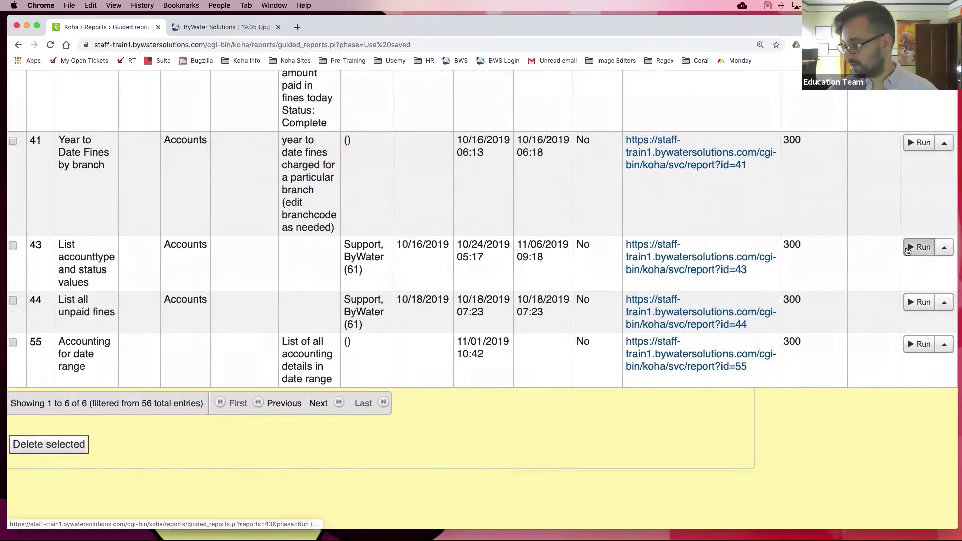
left_click(919, 247)
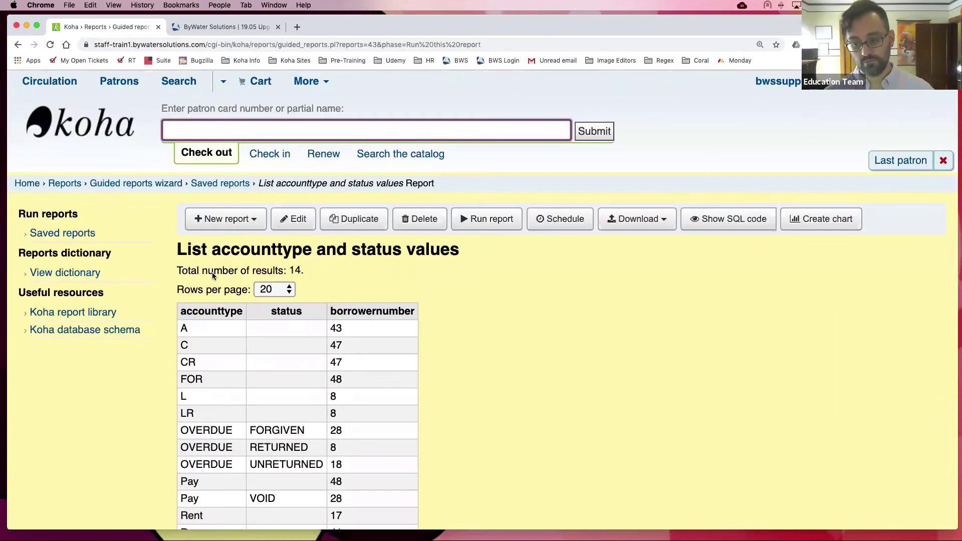
scroll(179, 337, "down", 2)
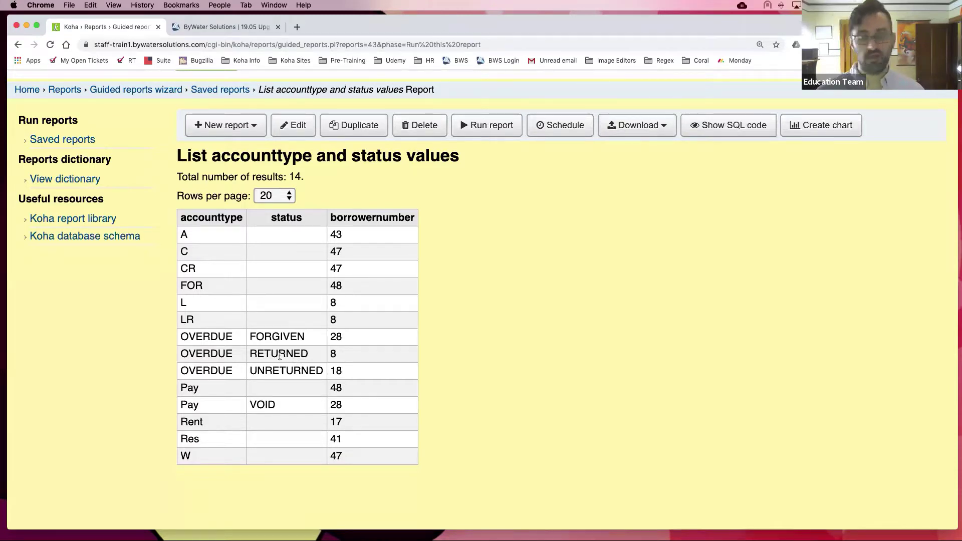
left_click(82, 140)
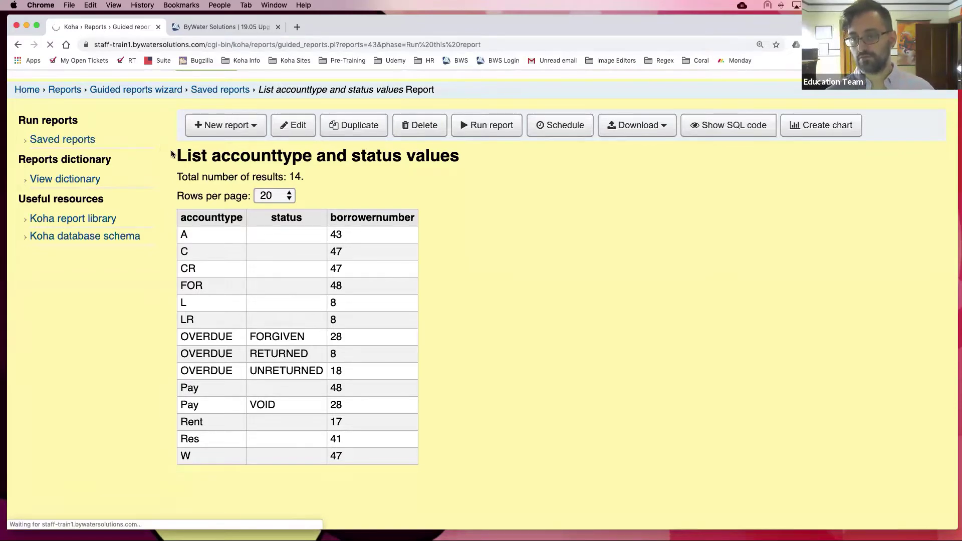
- Filter the saved reports by "account" and look through the matching reports
left_click(657, 319)
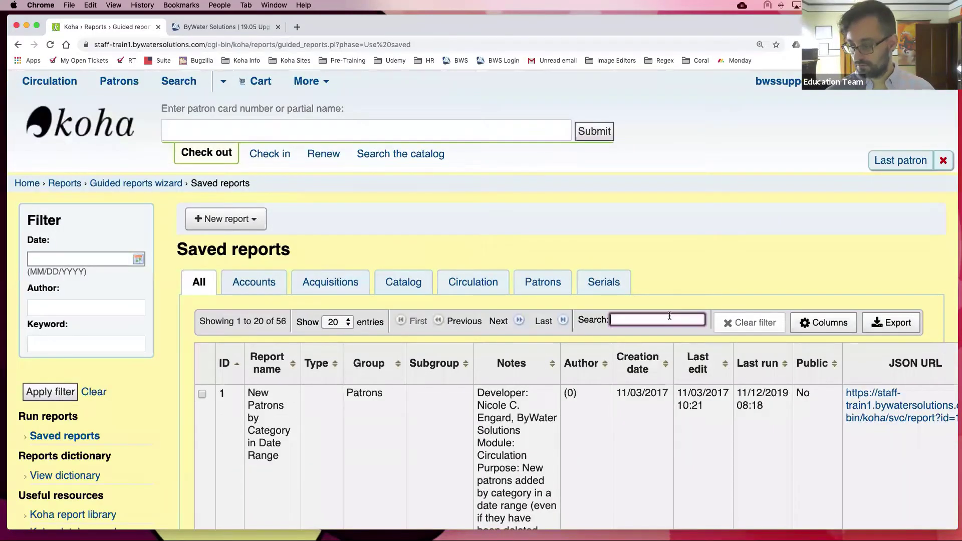
type("accuo")
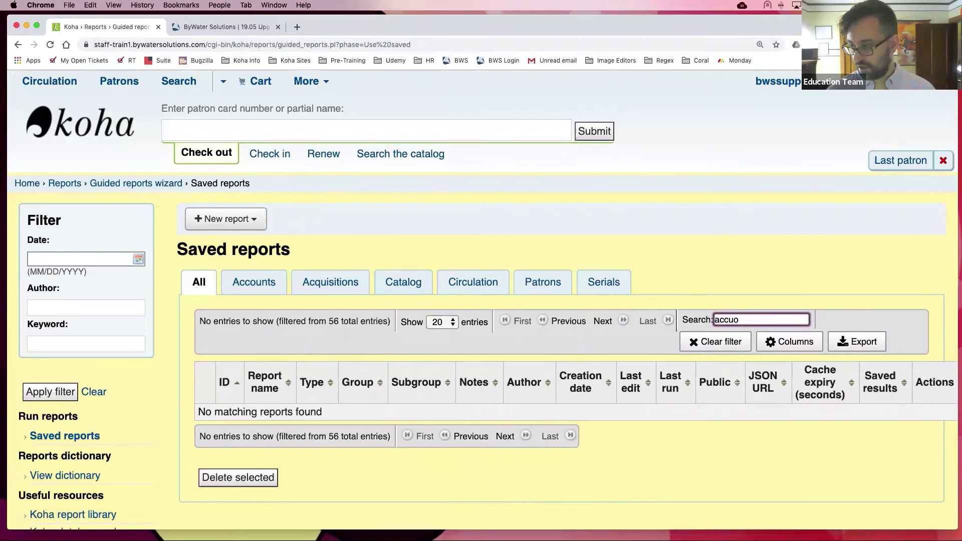
key("BackSpace")
key("BackSpace")
key("BackSpace")
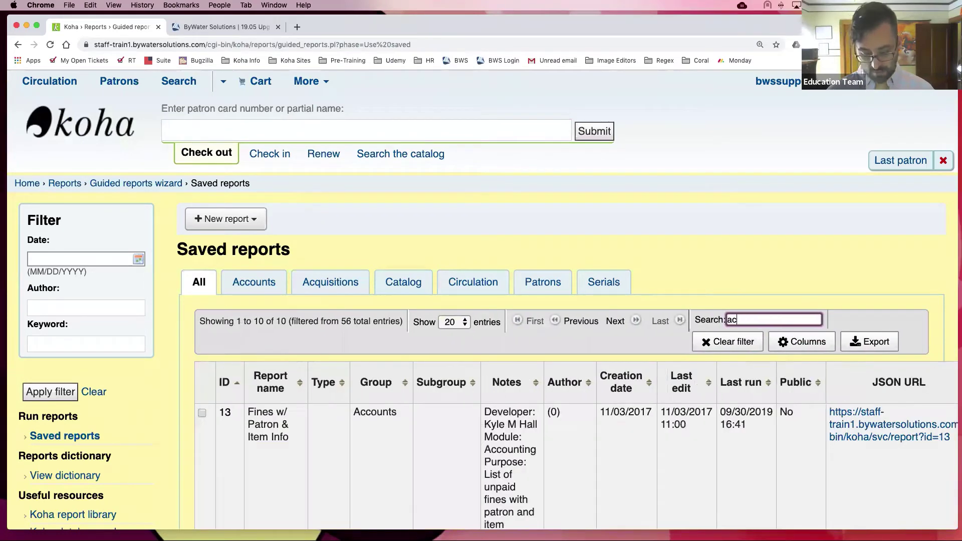
type("county")
key("BackSpace")
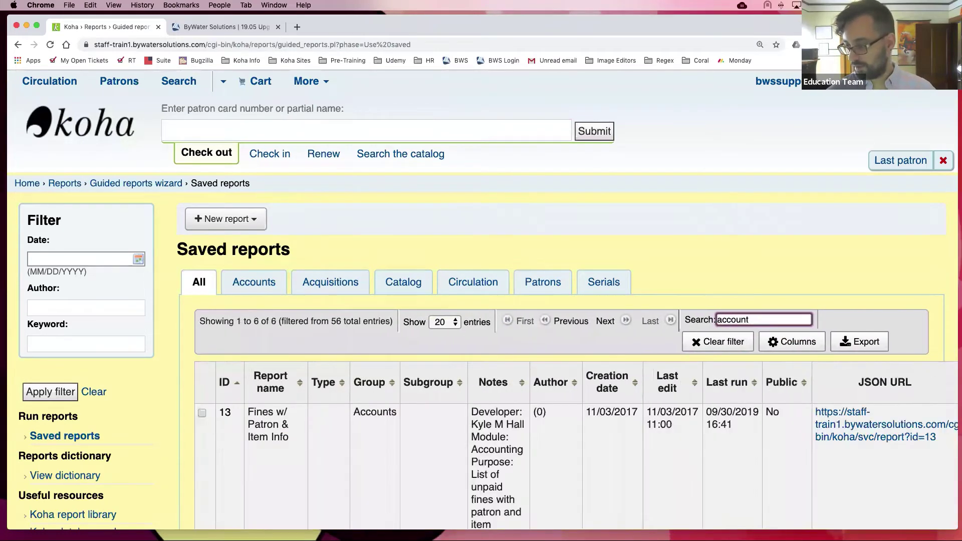
scroll(501, 301, "down", 9)
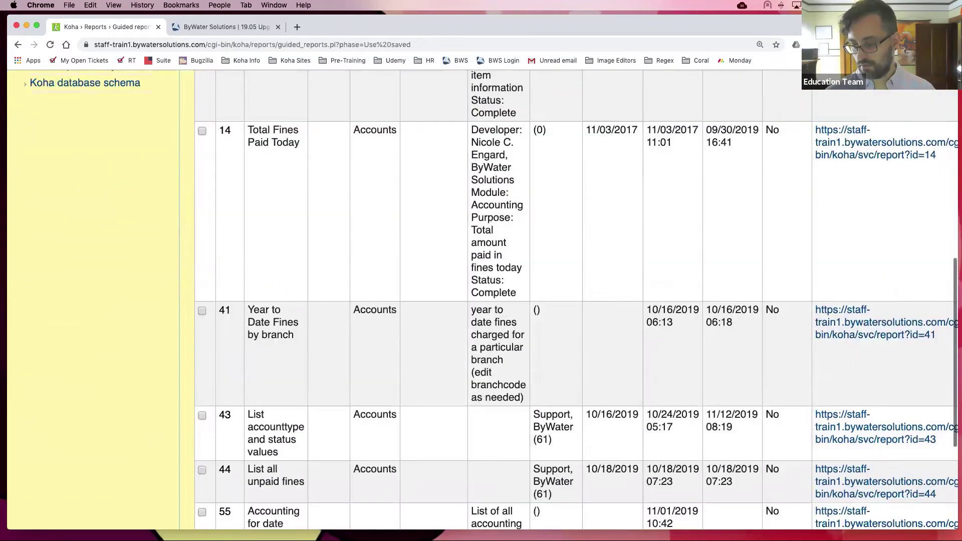
scroll(590, 336, "down", 3)
scroll(579, 341, "up", 10)
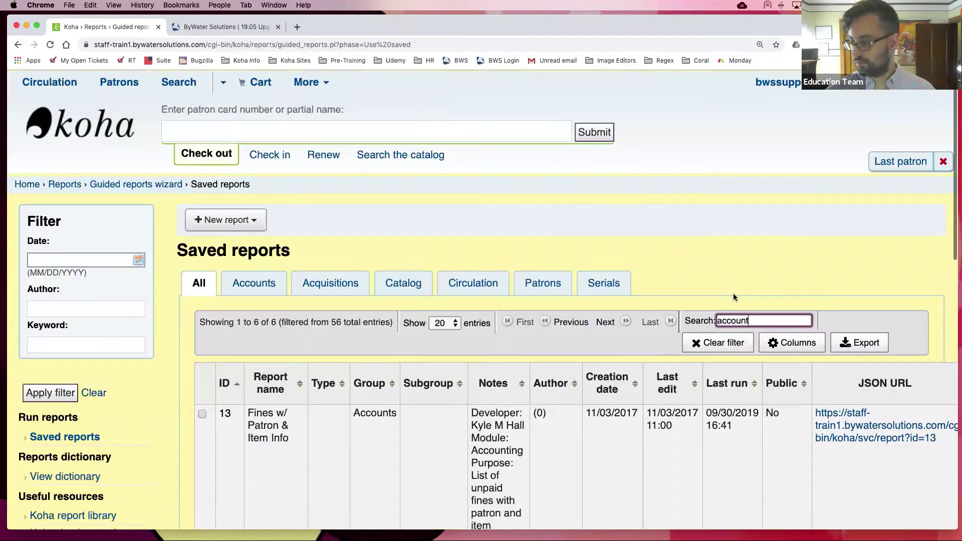
- Filter the saved reports by "broken" and show the SQL of the "This month's fines, broken" report
double_click(745, 316)
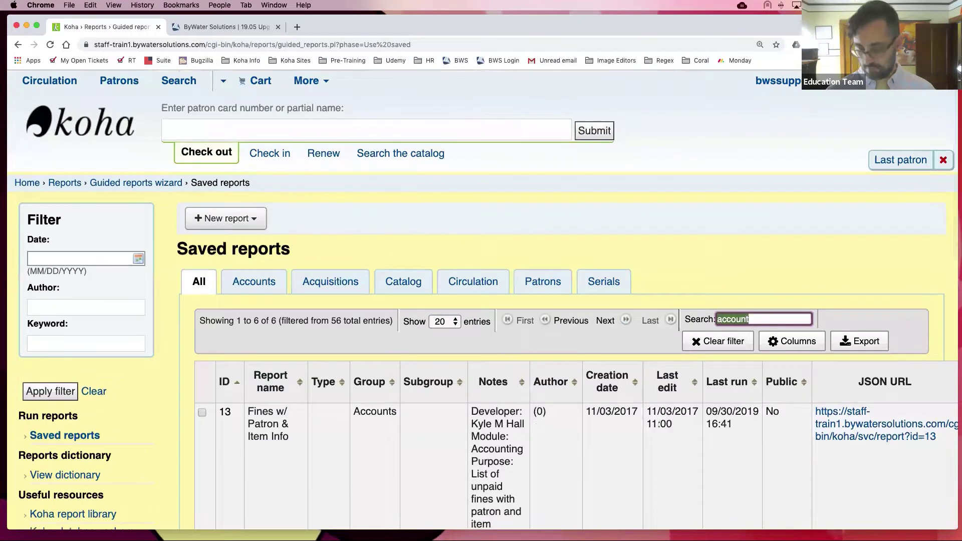
type("broken")
scroll(693, 432, "right", 5)
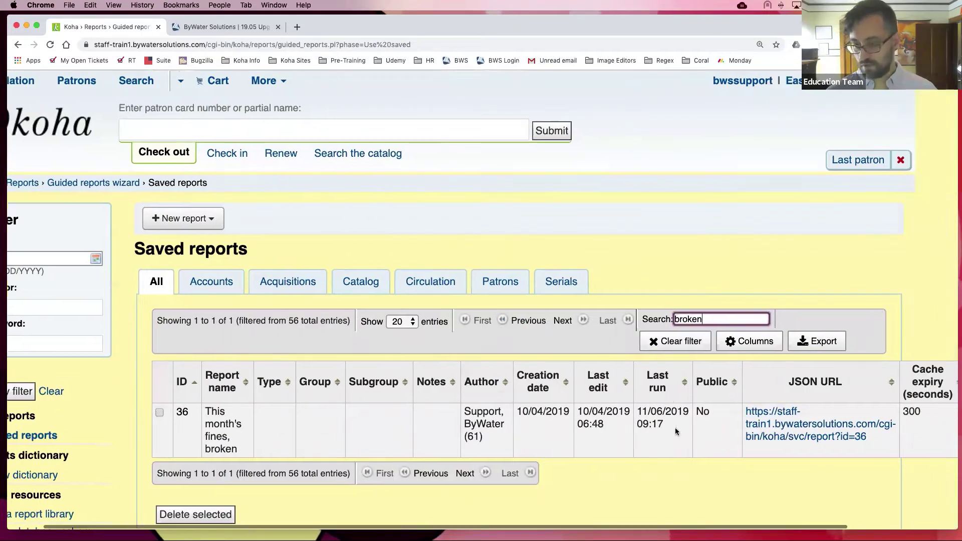
left_click(943, 421)
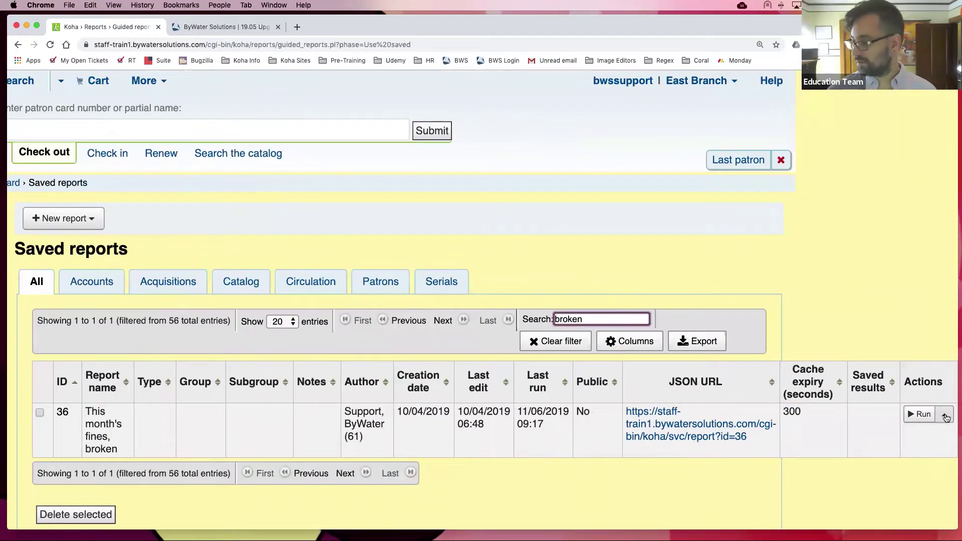
left_click(897, 308)
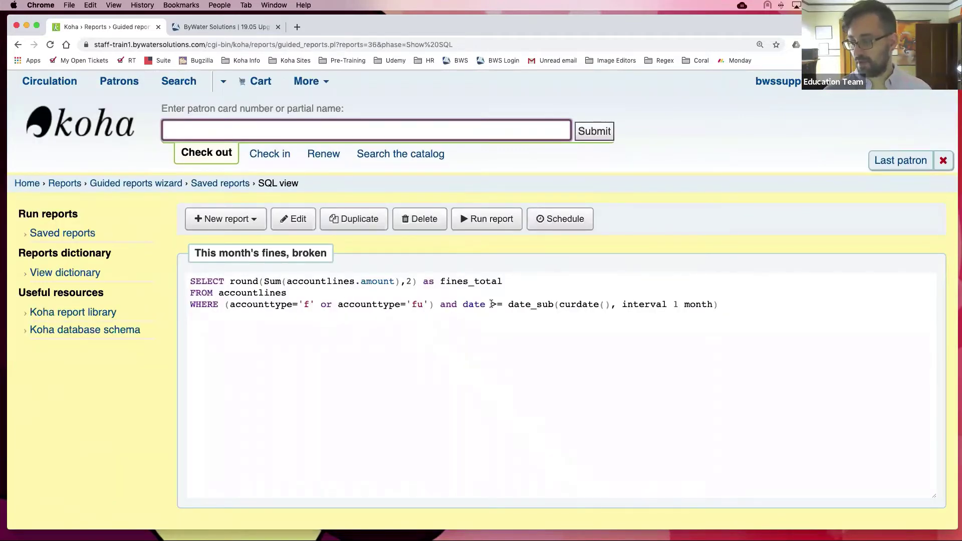
- Run the broken fines report and highlight the accounttype 'f' or 'fu' condition in its SQL code
left_click(500, 226)
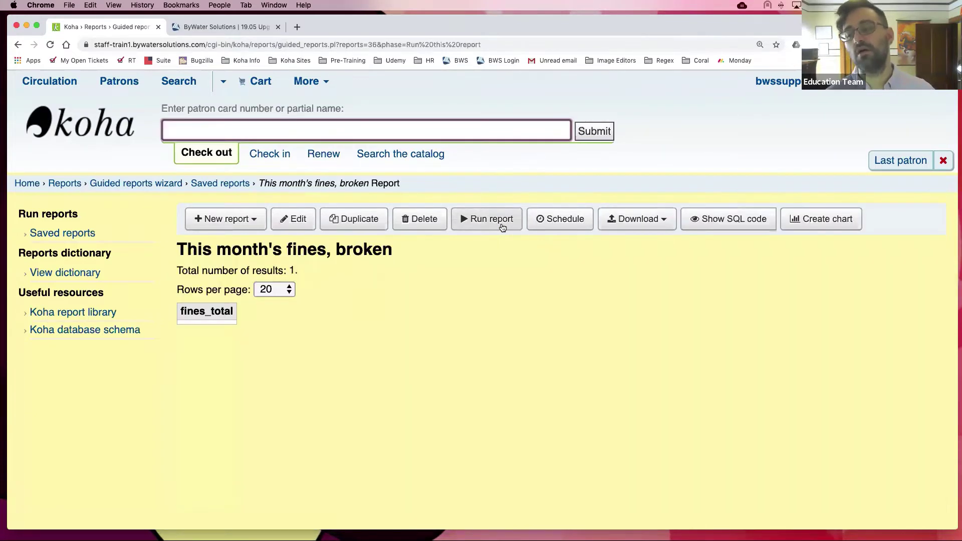
left_click(738, 222)
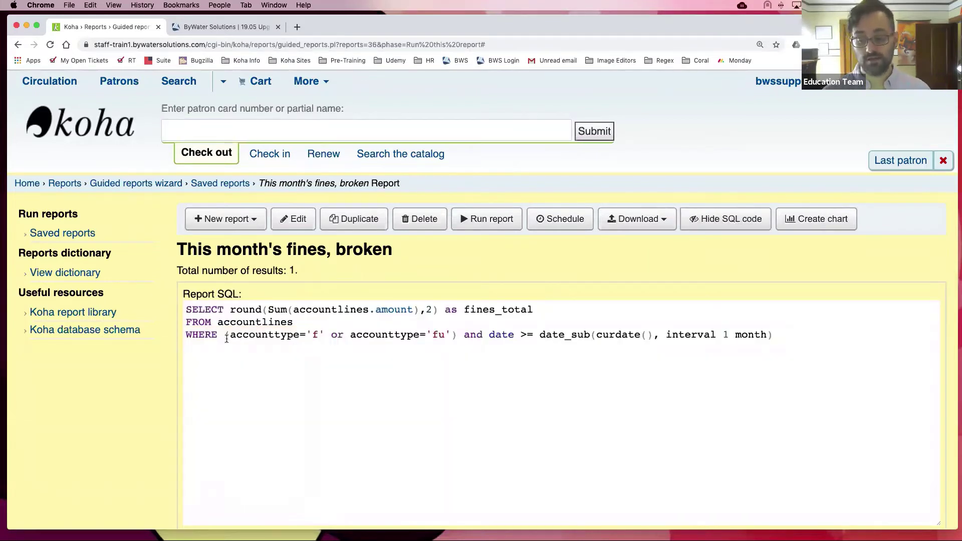
left_click_drag(225, 334, 458, 338)
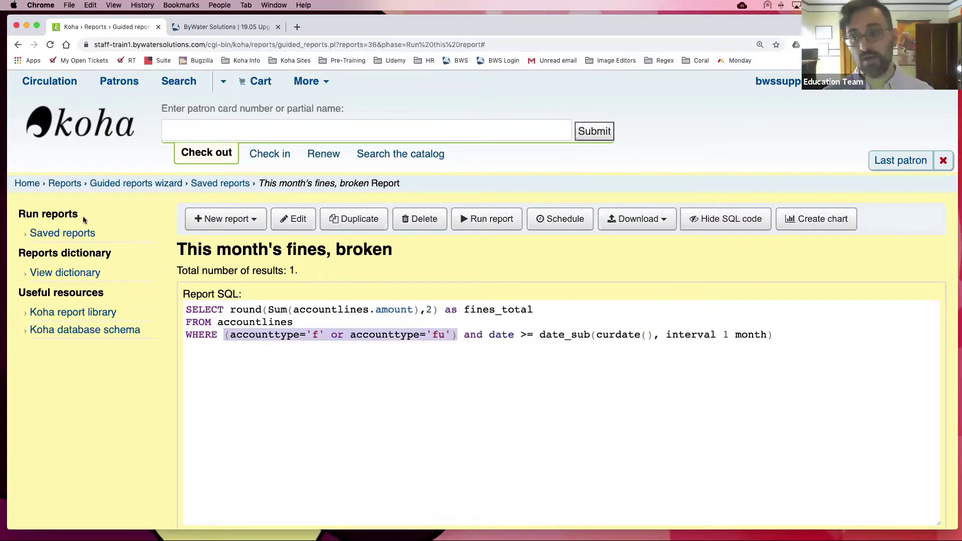
- Return to the saved reports, filter them by "fixed", and show the SQL of the "This month's fines, fixed" report
left_click(17, 45)
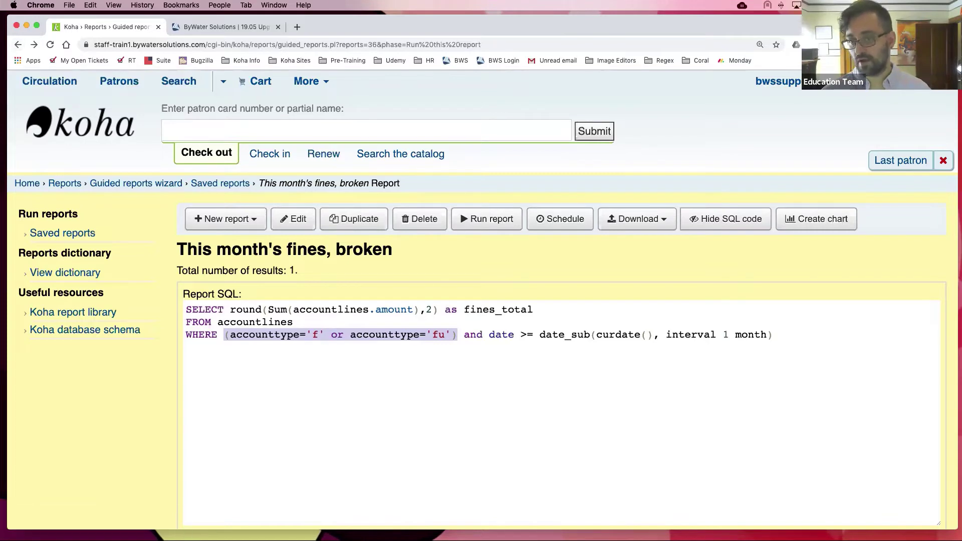
left_click(17, 46)
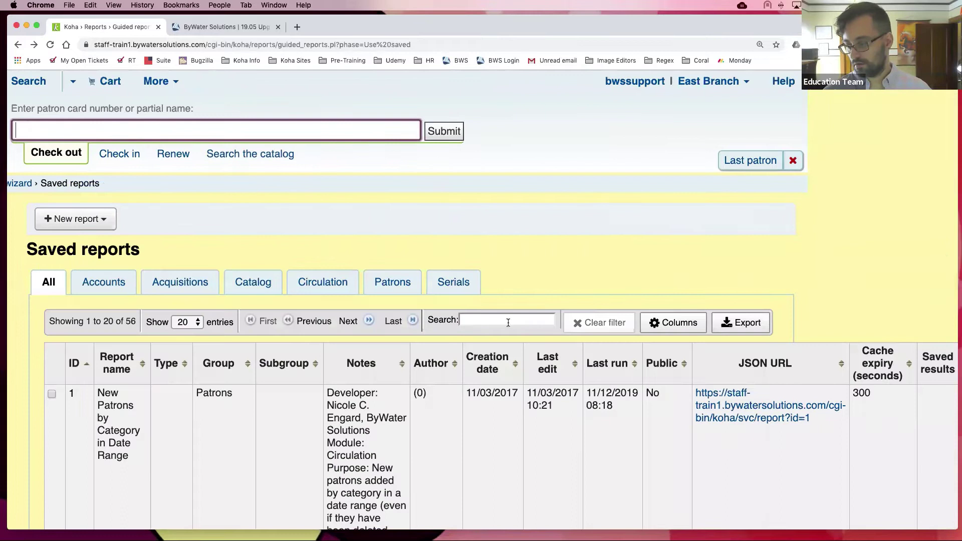
left_click(508, 323)
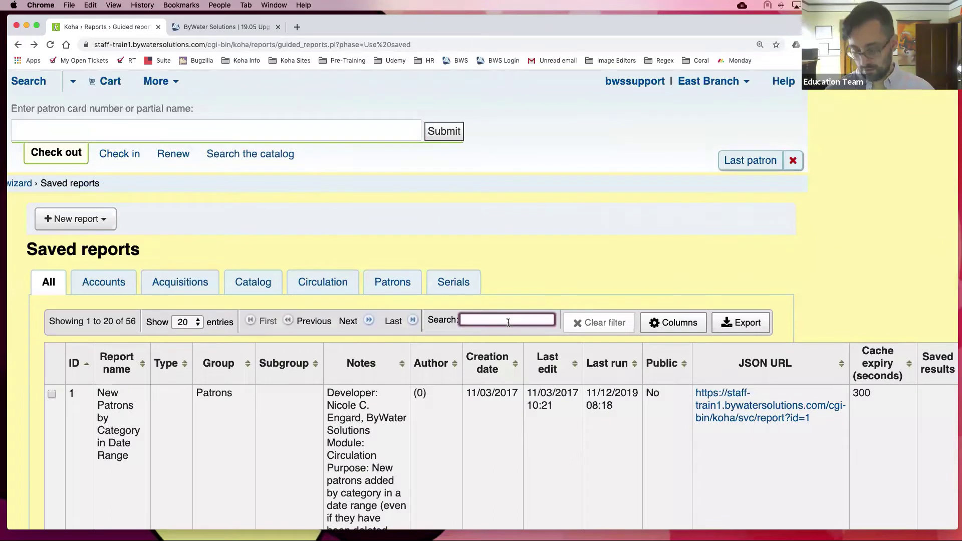
type("fixed")
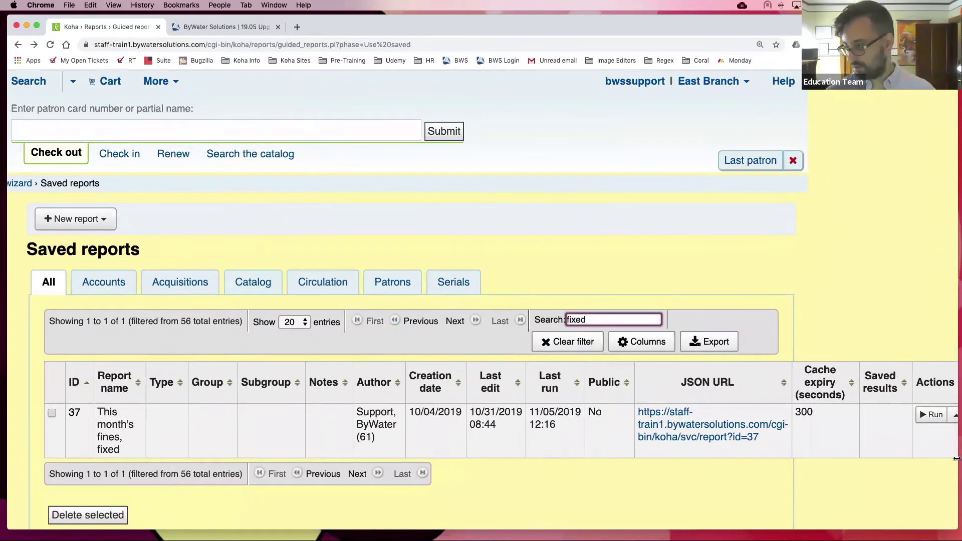
left_click(952, 418)
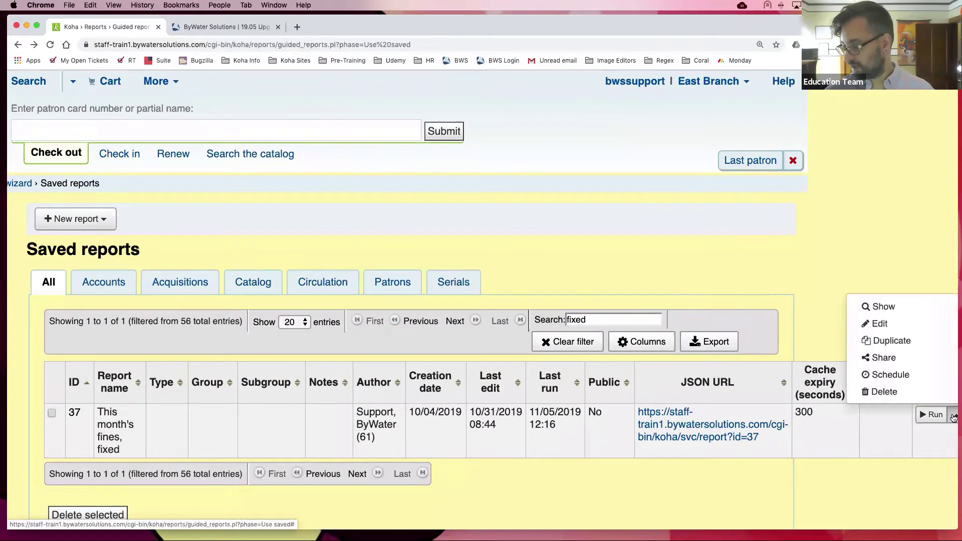
left_click(890, 307)
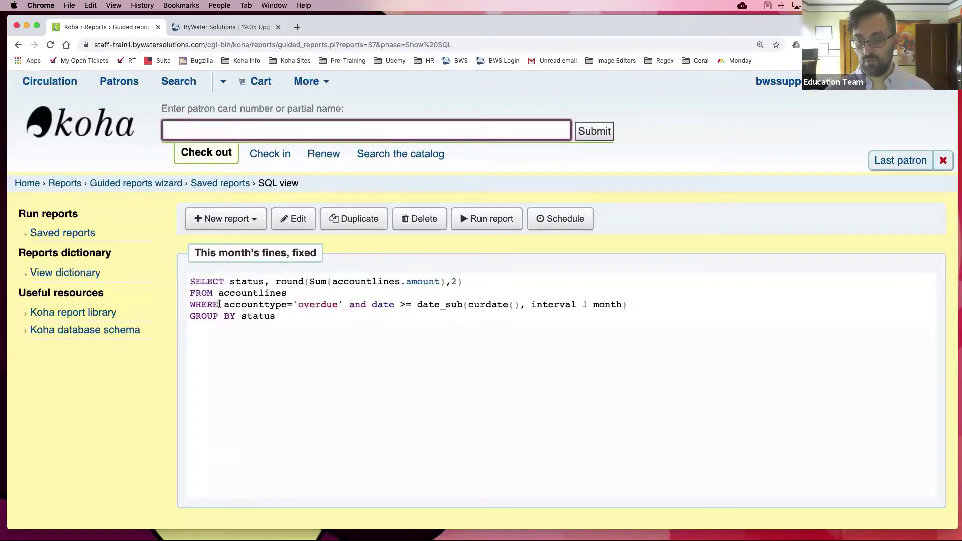
- Examine the accounttype='overdue' condition and the status column in the query, and run the fixed fines report
left_click_drag(225, 304, 351, 304)
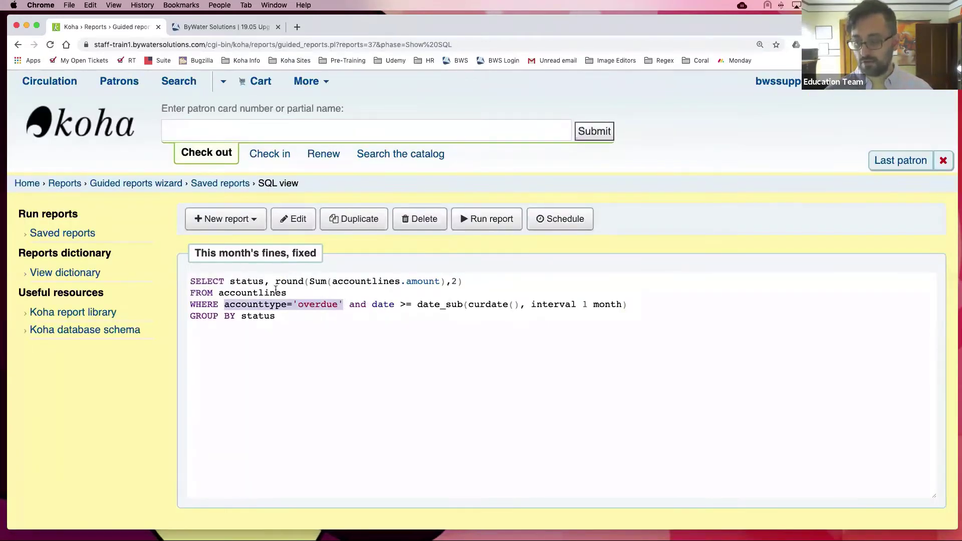
double_click(242, 281)
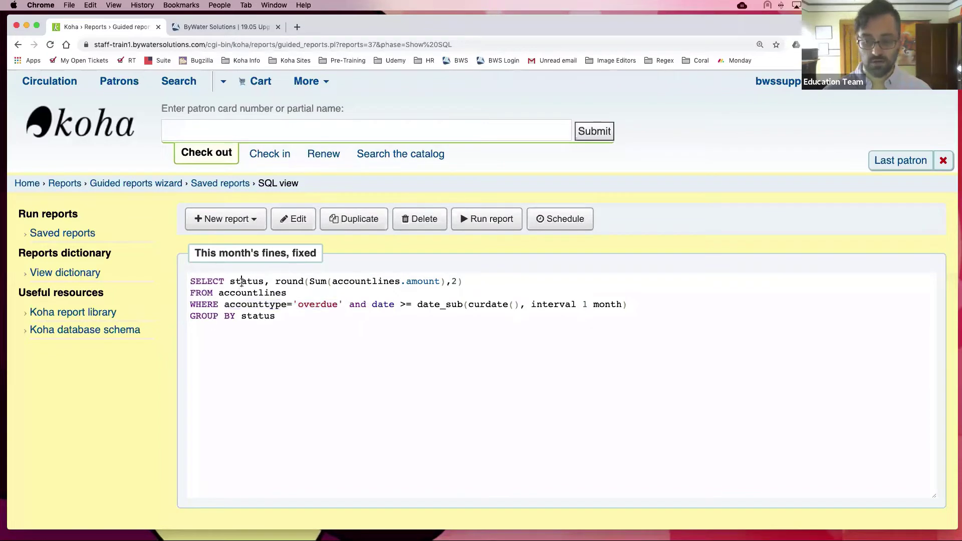
left_click(463, 223)
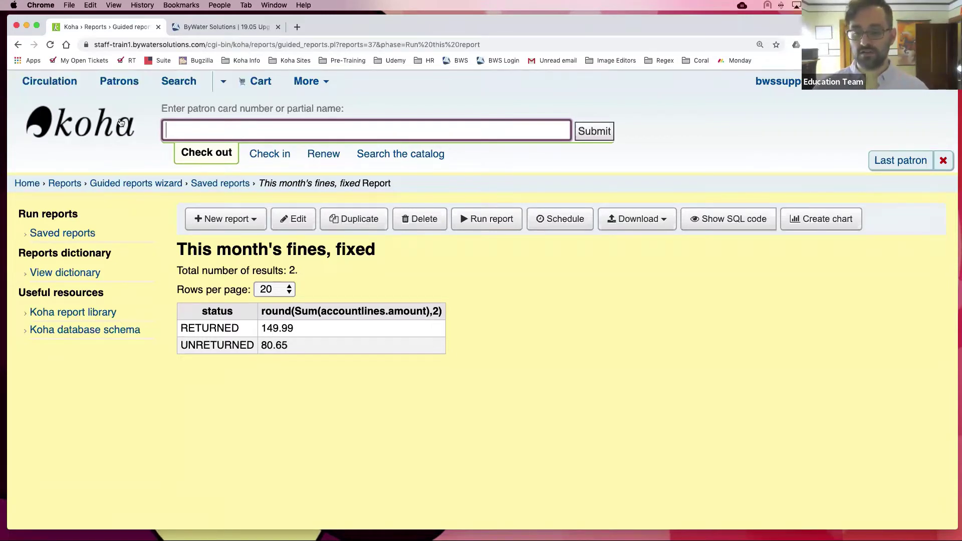
- Browse patrons with last names starting with A, open the first patron's record, and go to its permission settings
left_click(111, 88)
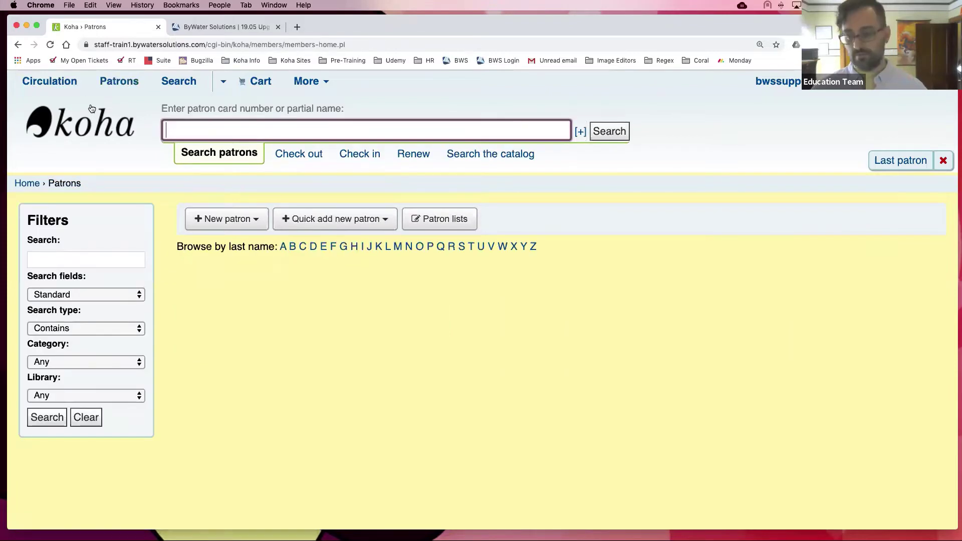
left_click(283, 246)
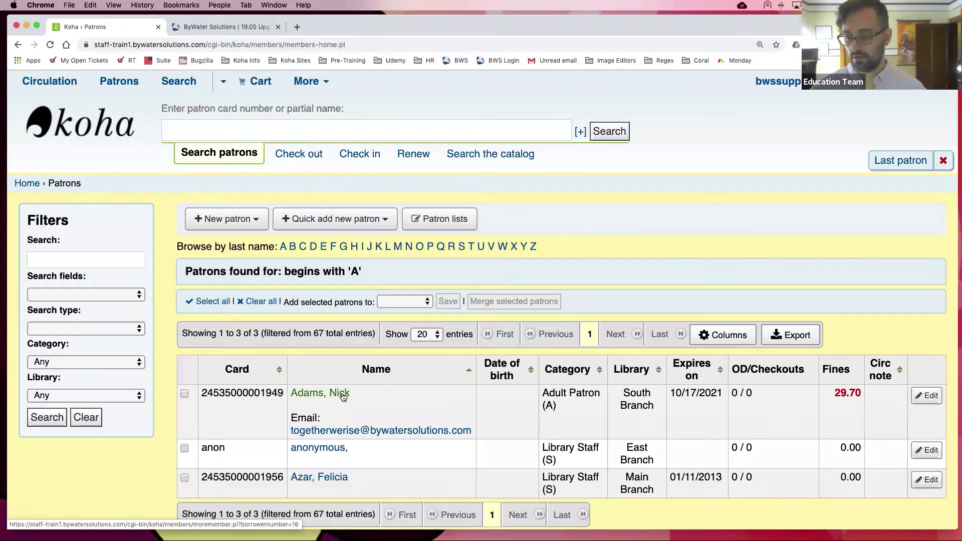
left_click(342, 394)
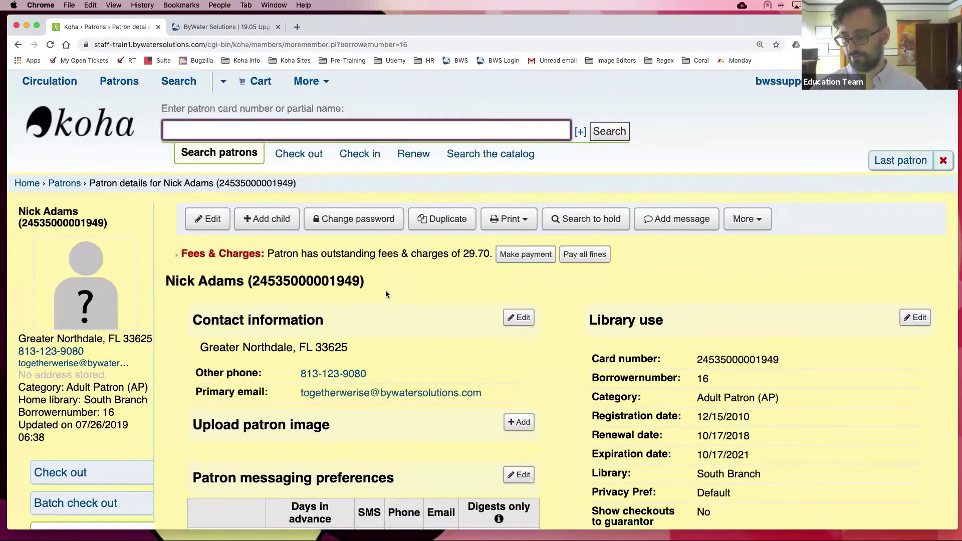
left_click(762, 230)
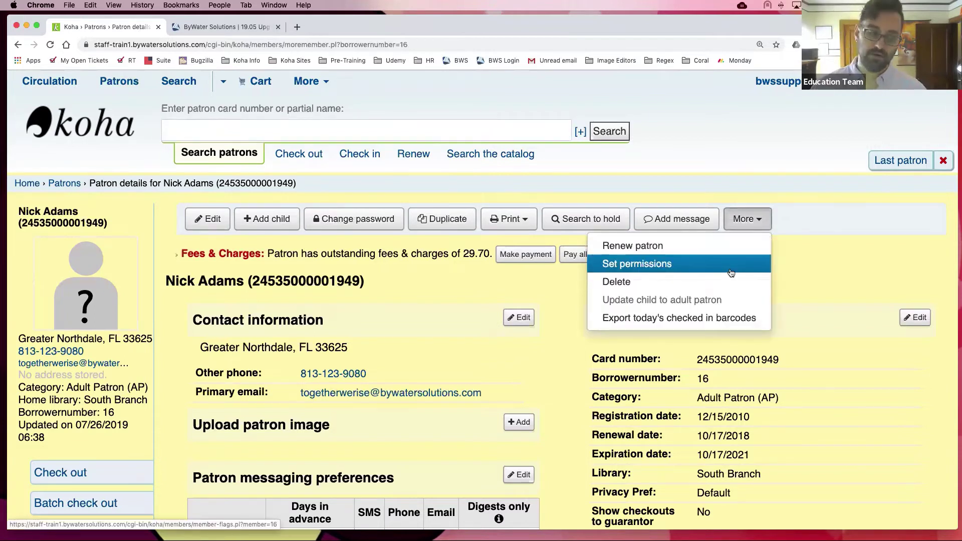
left_click(731, 272)
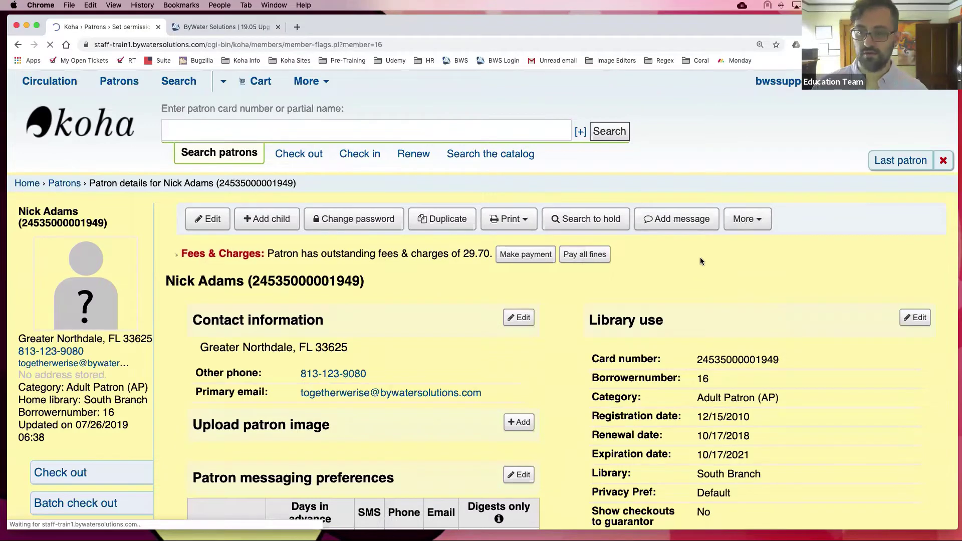
- Expand the details of all permissions and look through the granular permissions, especially those for managing Koha system settings
scroll(775, 292, "down", 4)
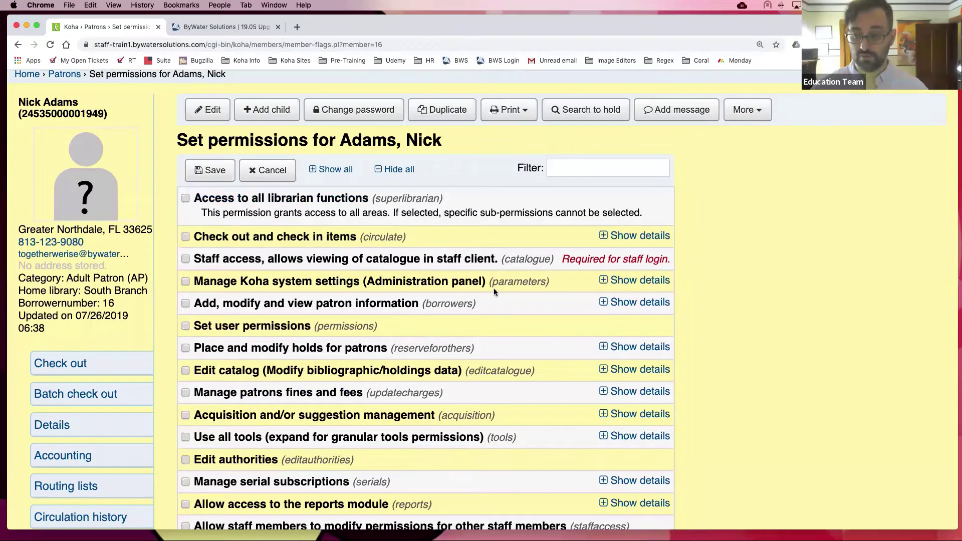
scroll(495, 287, "down", 3)
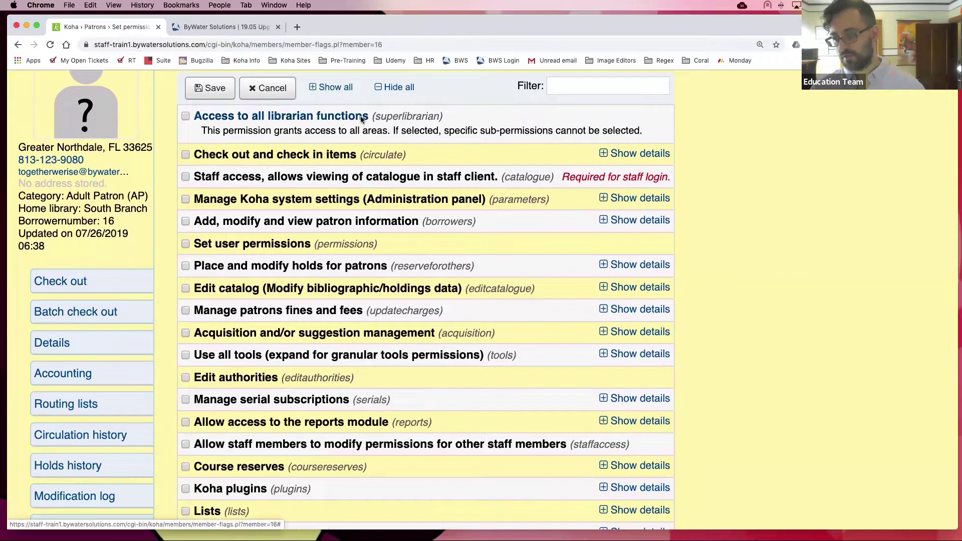
scroll(351, 115, "up", 1)
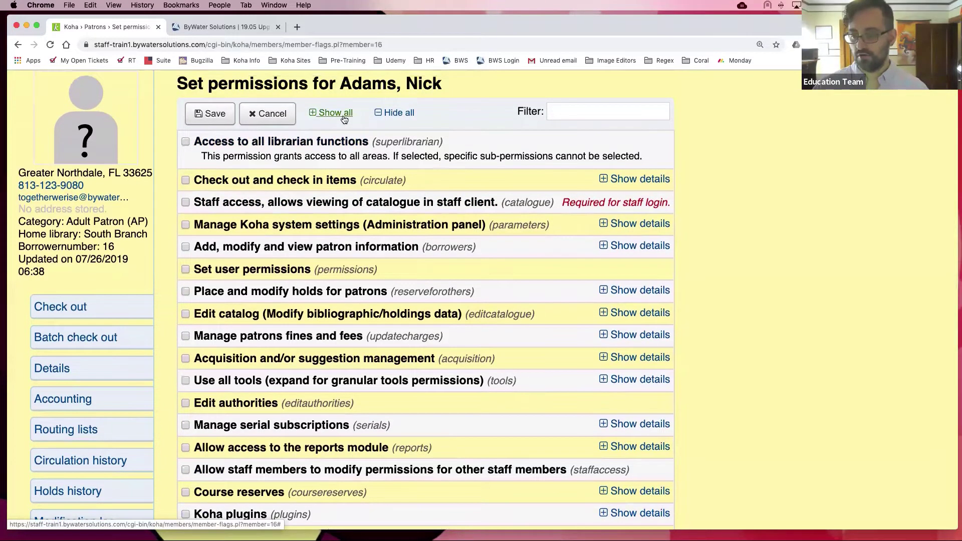
left_click(334, 113)
scroll(536, 350, "down", 2)
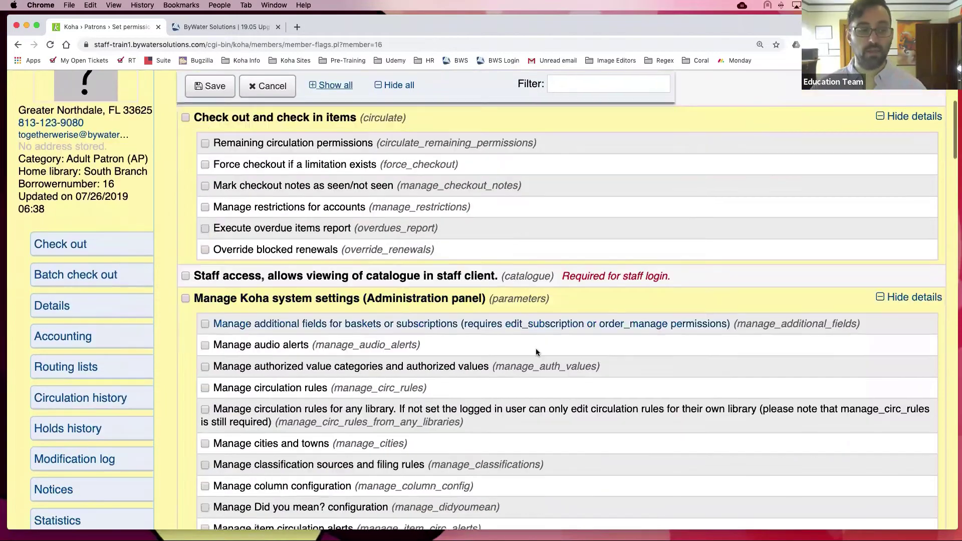
scroll(536, 352, "down", 5)
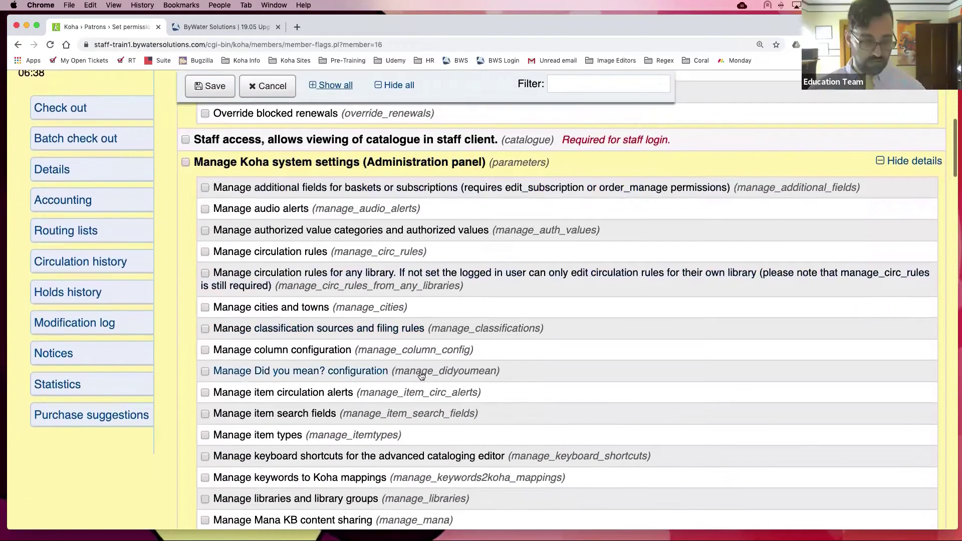
scroll(421, 375, "down", 8)
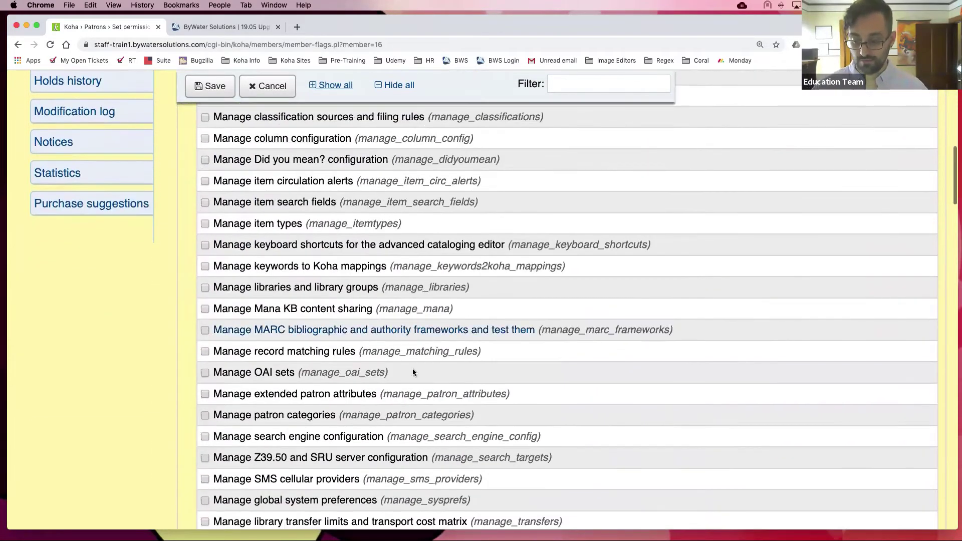
scroll(365, 411, "down", 10)
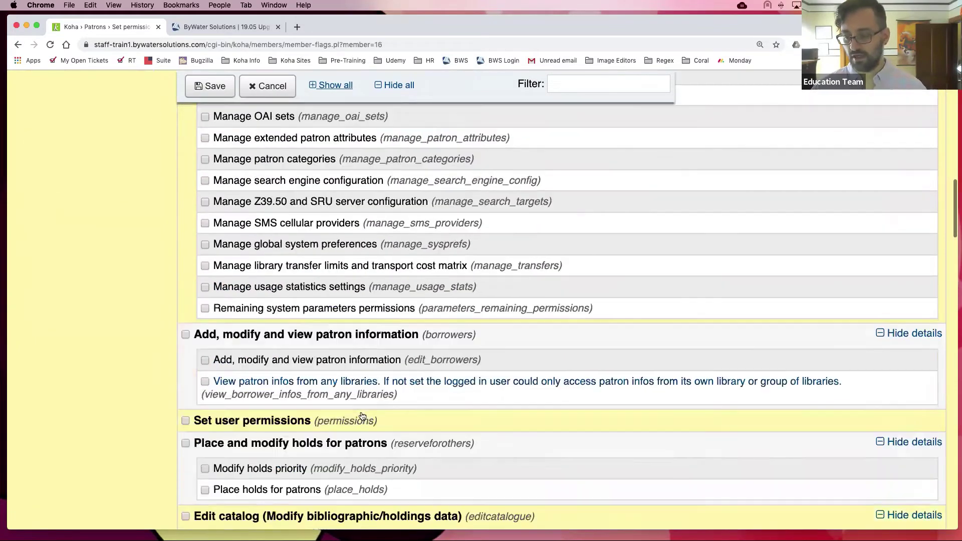
scroll(362, 415, "down", 12)
scroll(362, 415, "up", 20)
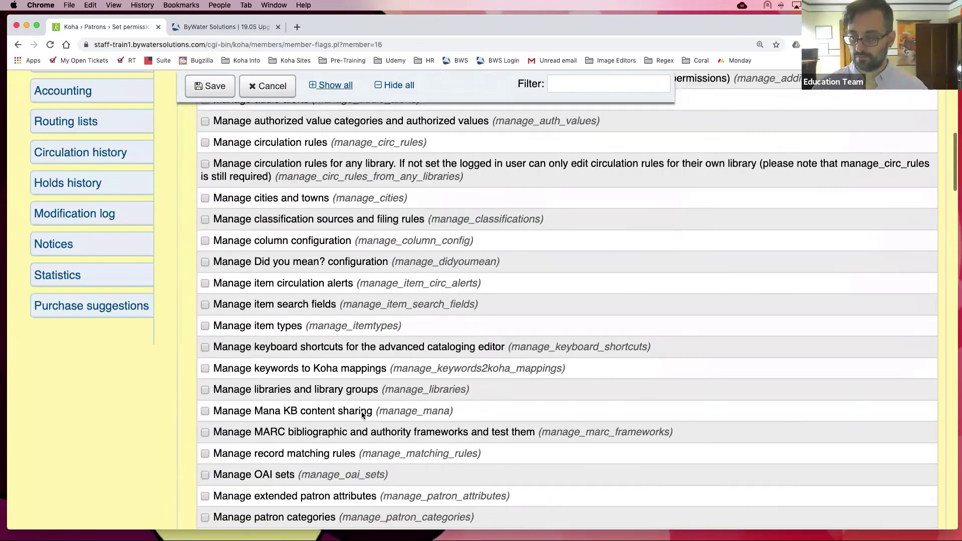
- Expand the detailed sub-permissions of the "Check out and check in items" (circulate) permission
scroll(361, 414, "up", 12)
left_click(923, 346)
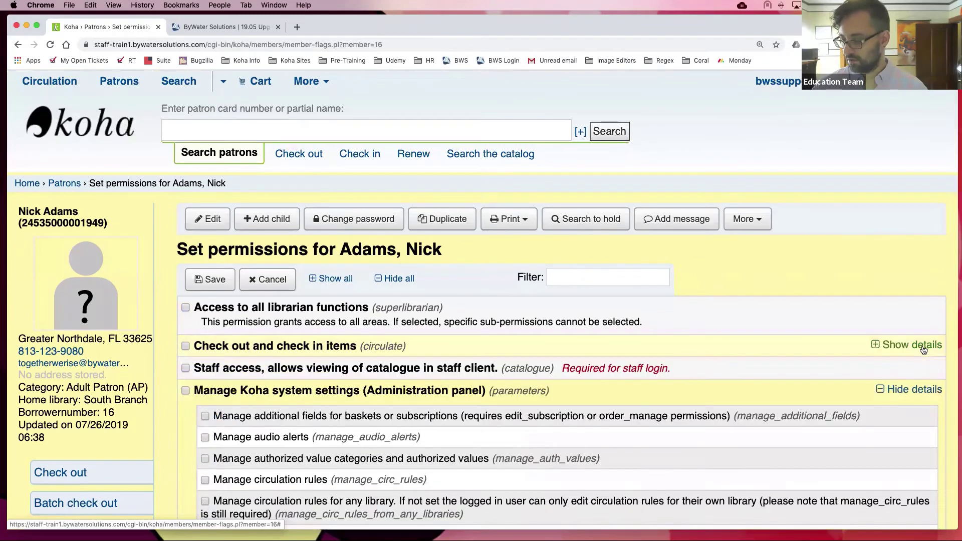
left_click(922, 347)
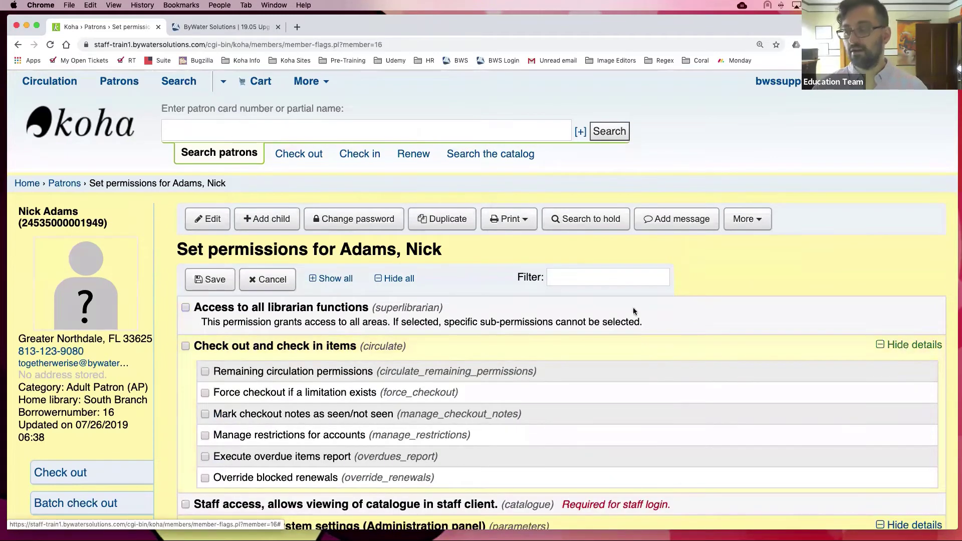
- Filter the patron's permissions by "item" and look through the matching permissions across all sections
left_click(590, 271)
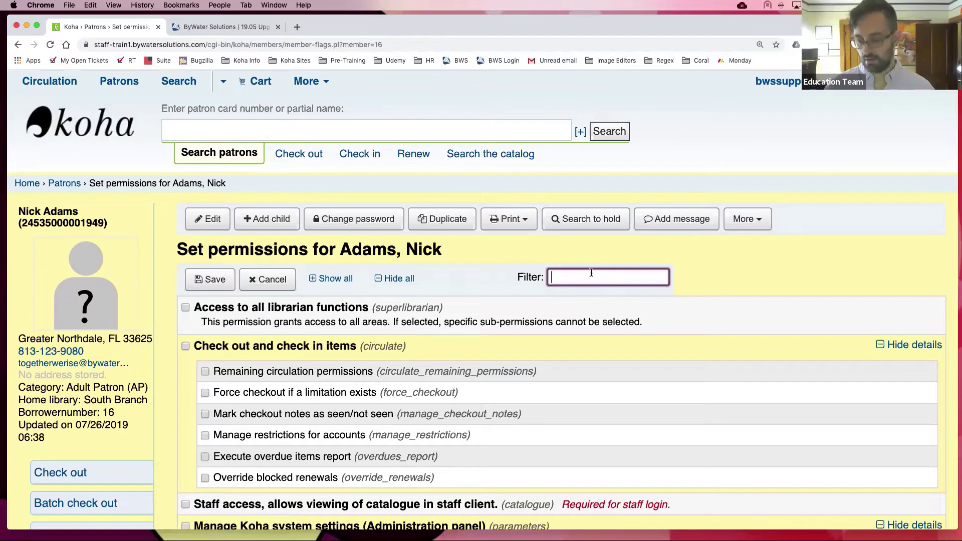
type("item")
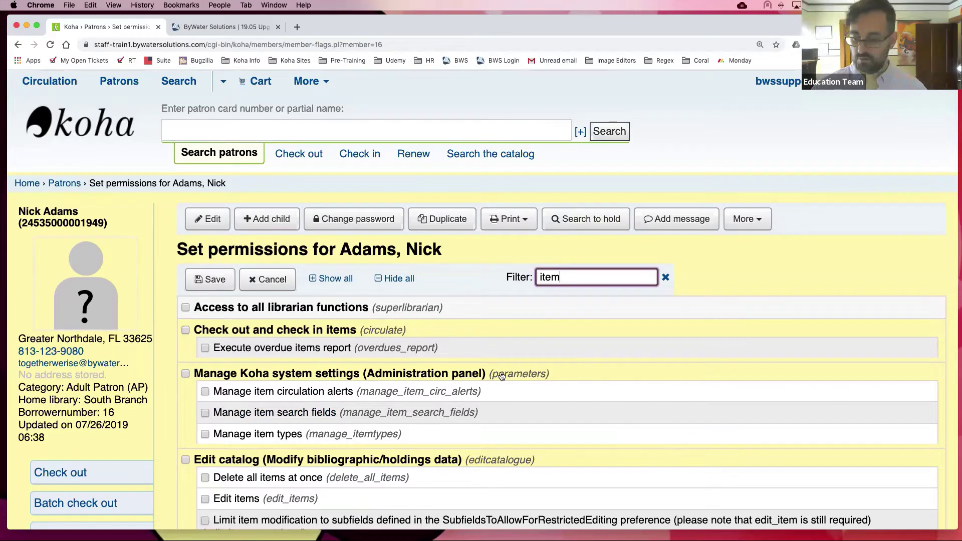
scroll(441, 311, "down", 1)
scroll(465, 448, "down", 4)
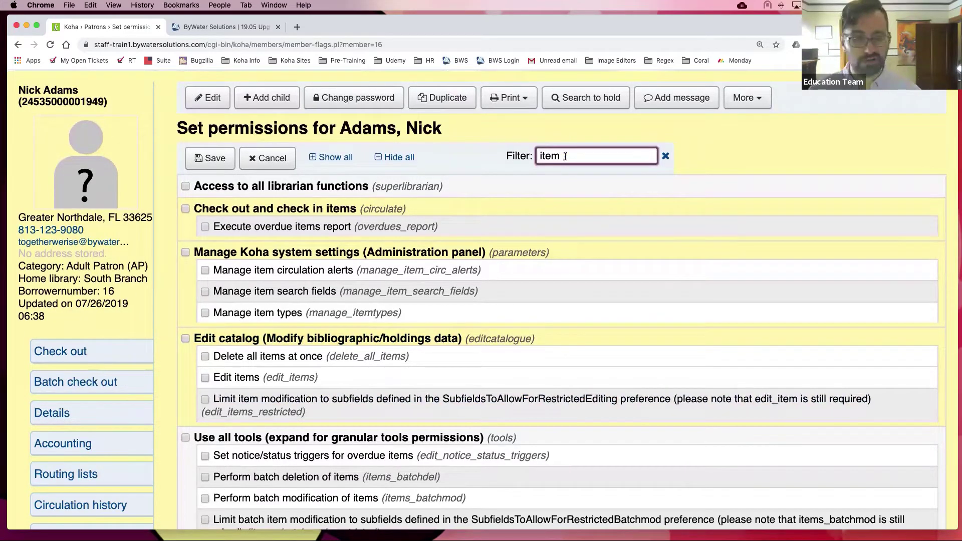
scroll(323, 257, "down", 5)
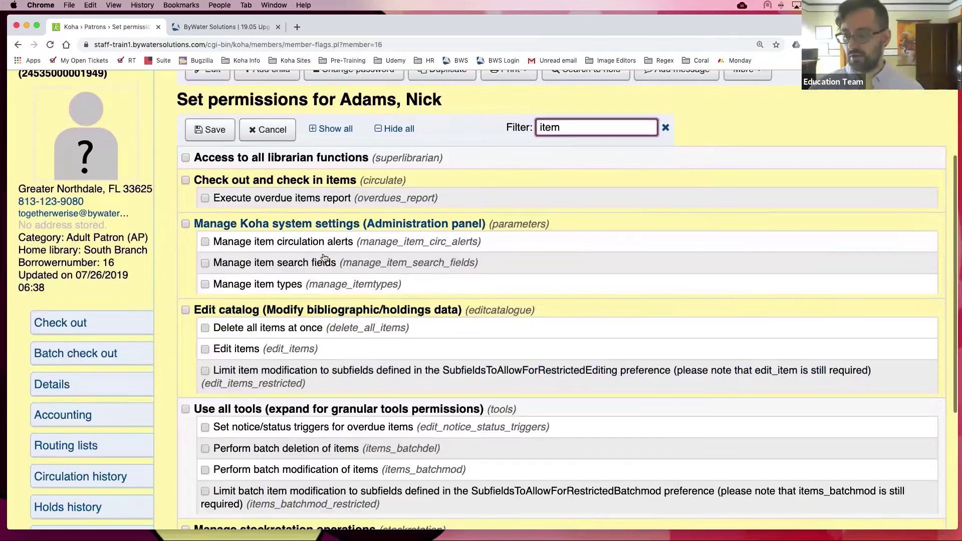
scroll(321, 259, "down", 1)
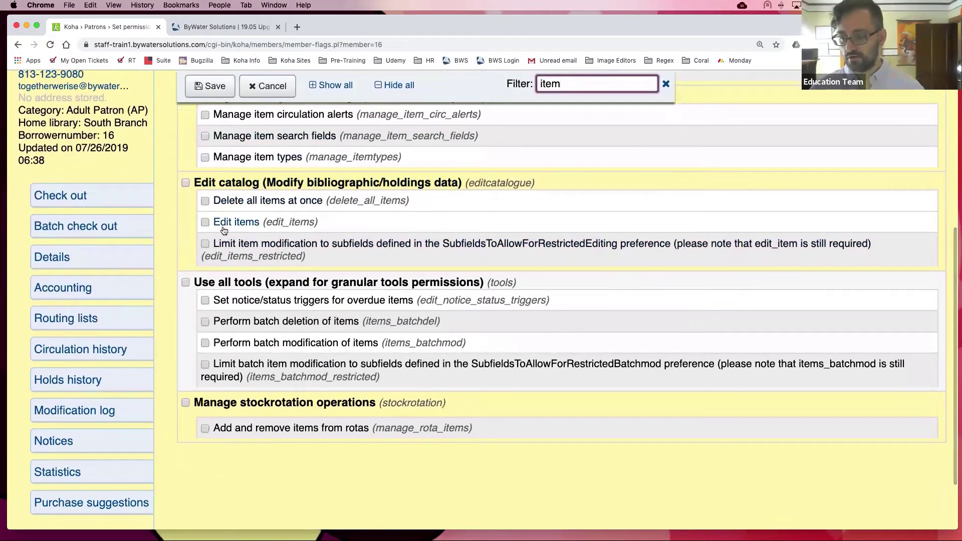
- Select the "Edit items" permission under Edit catalog, and clear the permission filter
left_click(205, 222)
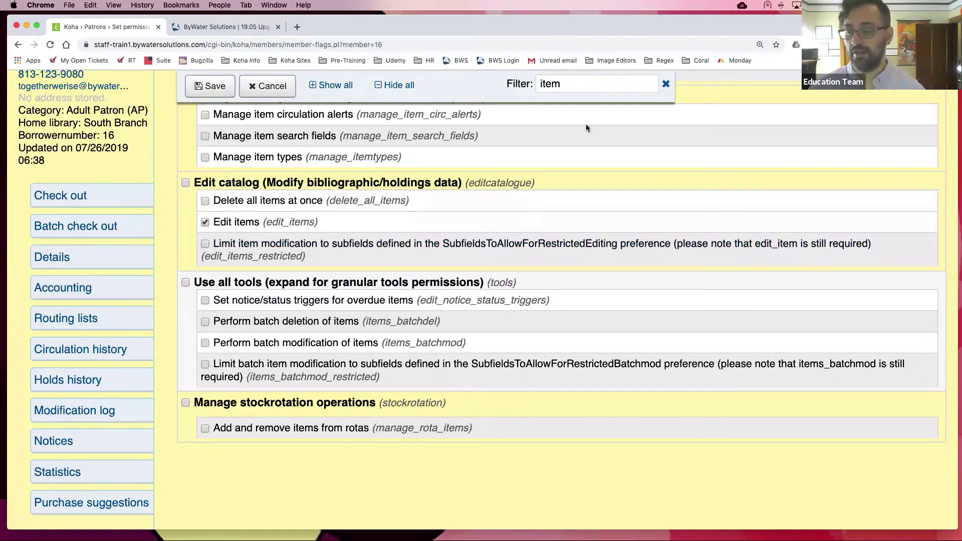
left_click(664, 84)
scroll(565, 184, "down", 1)
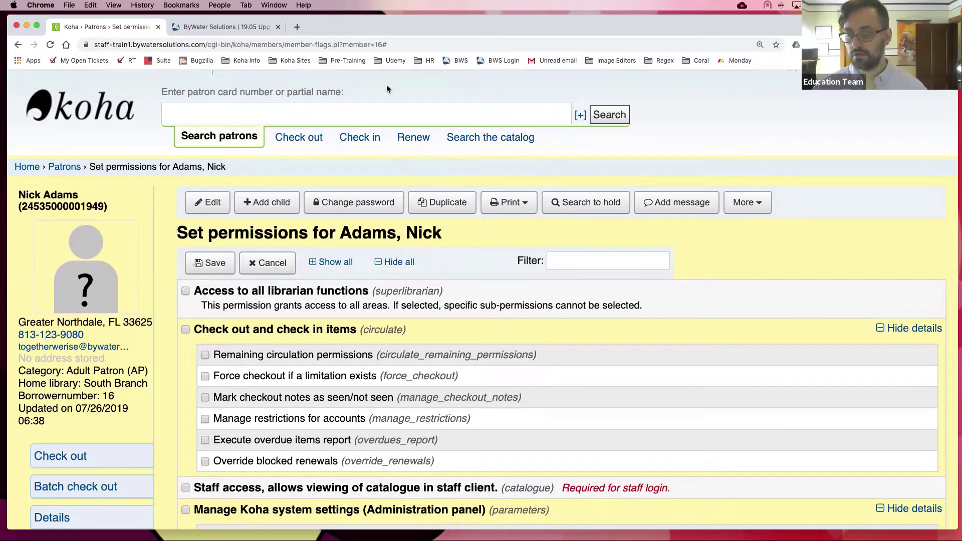
scroll(297, 108, "up", 1)
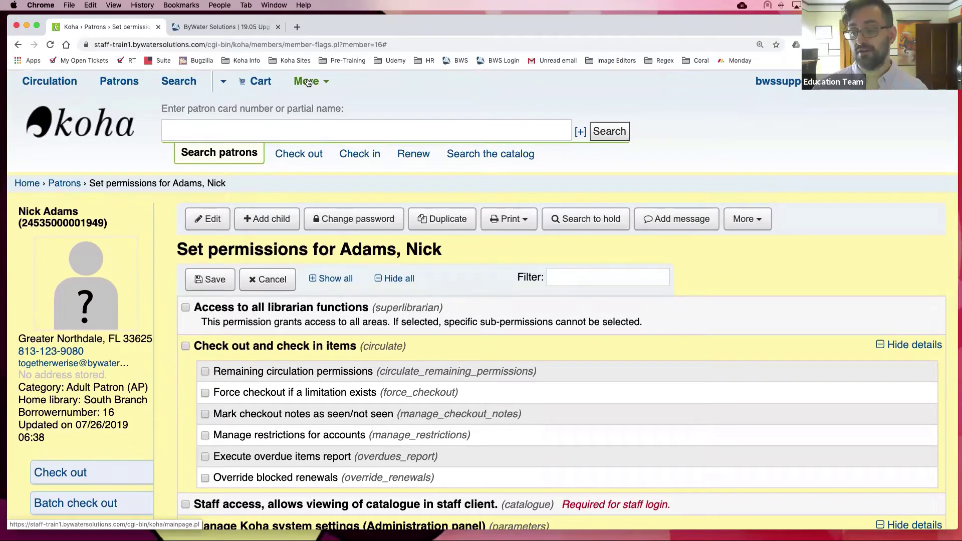
- Go to Koha administration and search the global system preferences for "password"
left_click(308, 82)
left_click(307, 266)
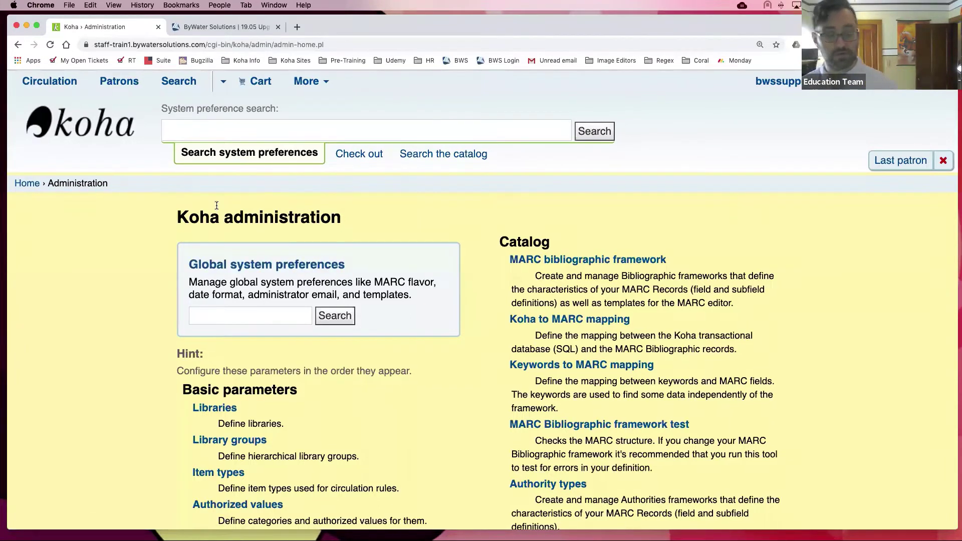
left_click(207, 313)
type("password")
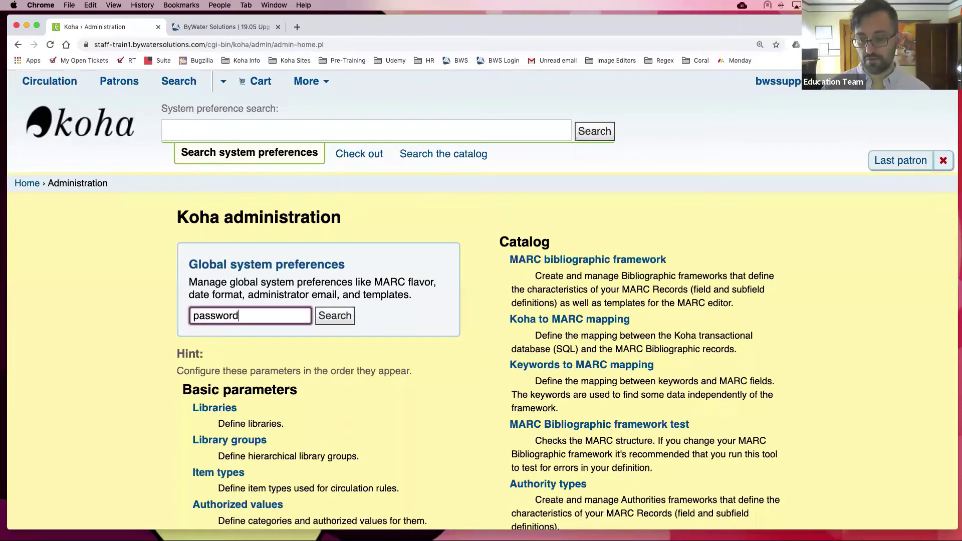
key("Return")
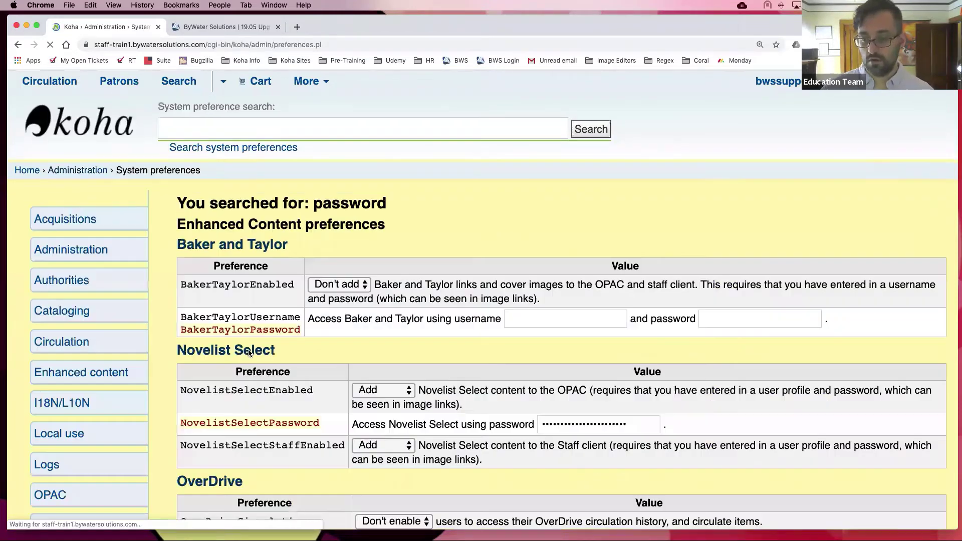
- Examine the OpacPasswordChange and OpacResetPassword settings in the OPAC preferences
scroll(245, 347, "down", 5)
scroll(245, 351, "down", 3)
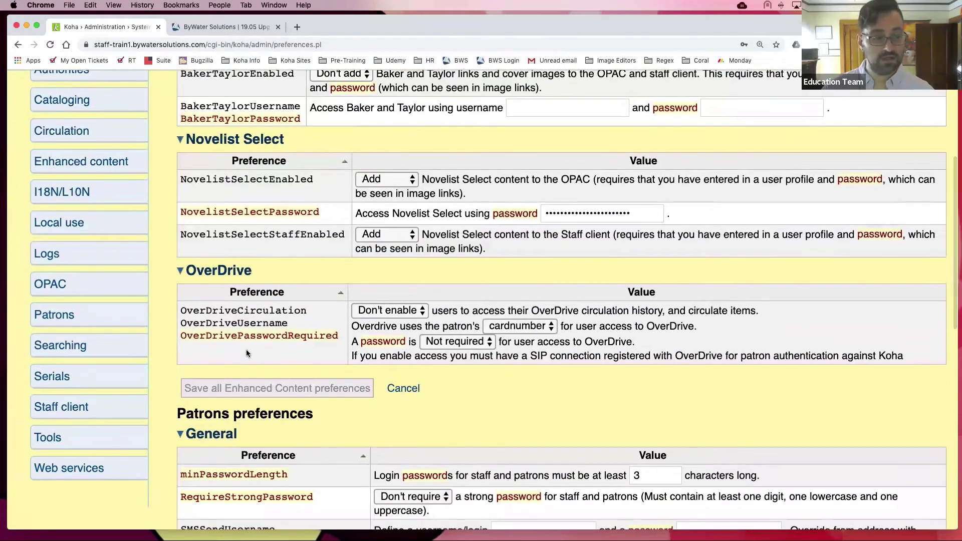
scroll(246, 351, "down", 15)
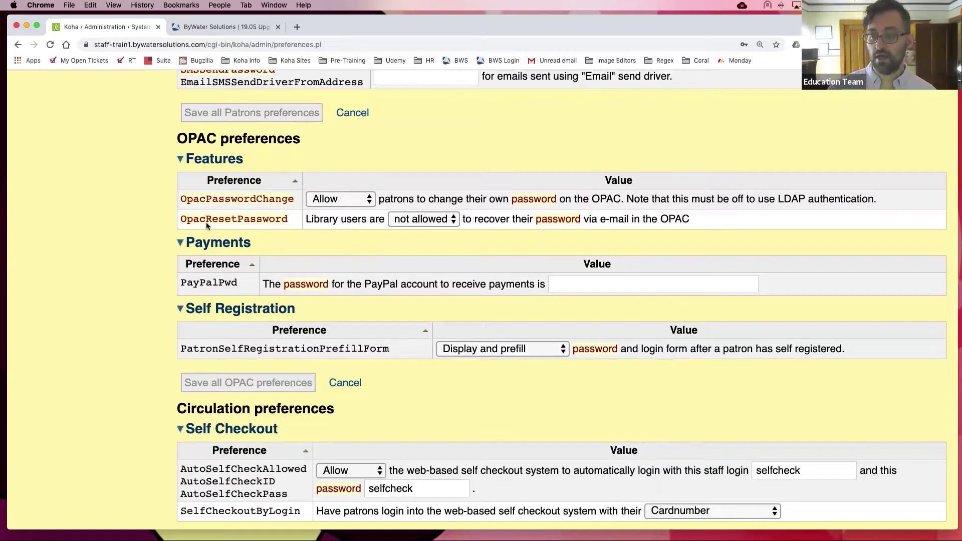
scroll(275, 221, "down", 1)
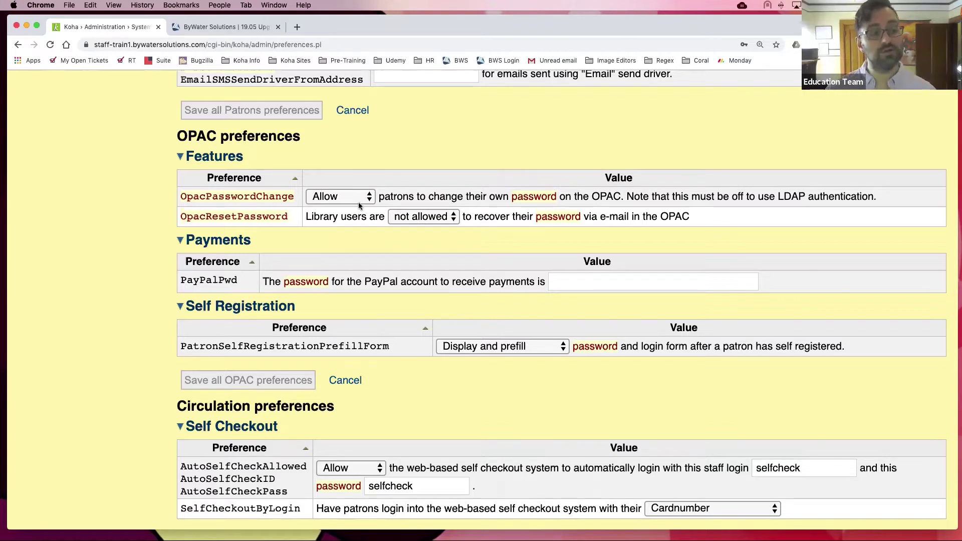
scroll(359, 206, "down", 1)
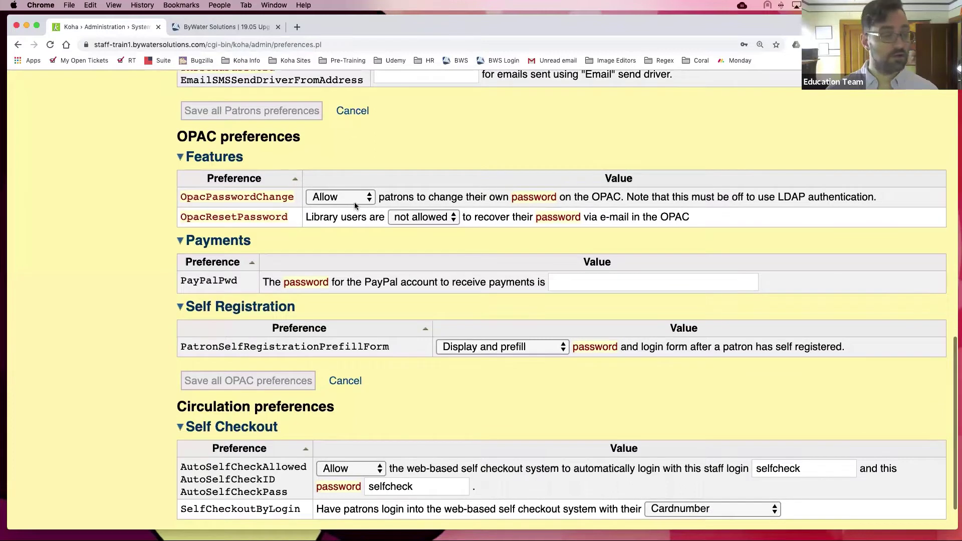
scroll(354, 206, "down", 1)
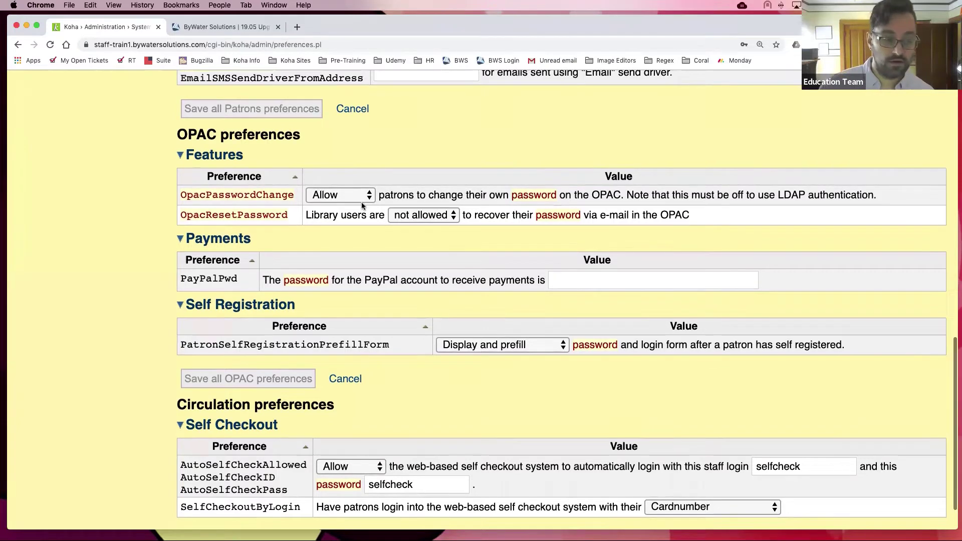
scroll(362, 205, "up", 5)
scroll(361, 205, "up", 20)
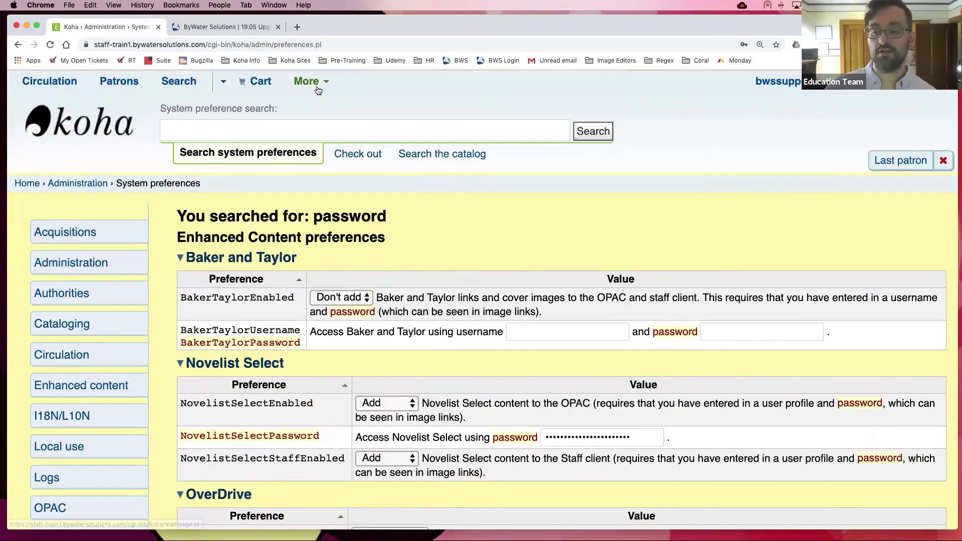
- Go to the patron categories in Koha administration and open the Adult Patron (AP) category for editing
left_click(318, 89)
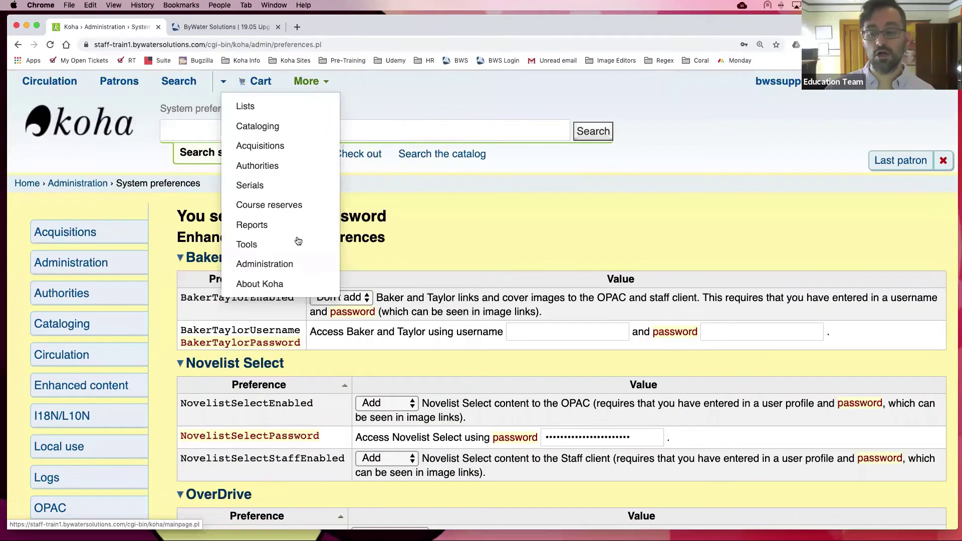
left_click(289, 265)
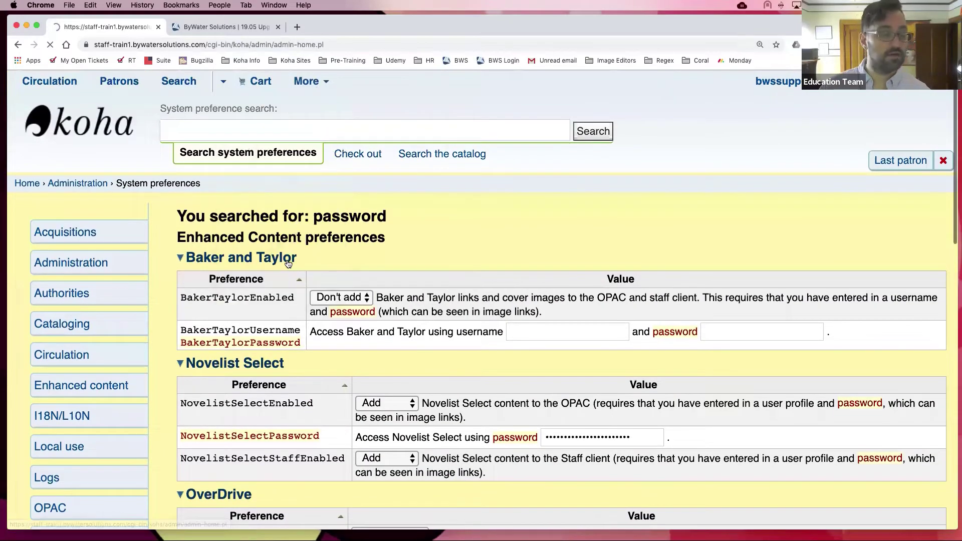
scroll(264, 278, "down", 1)
scroll(264, 278, "down", 5)
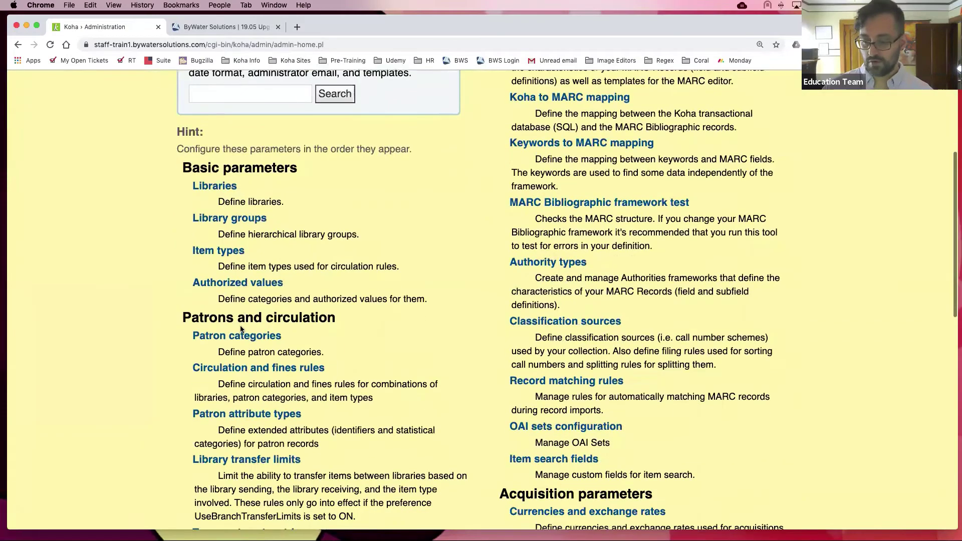
left_click(242, 337)
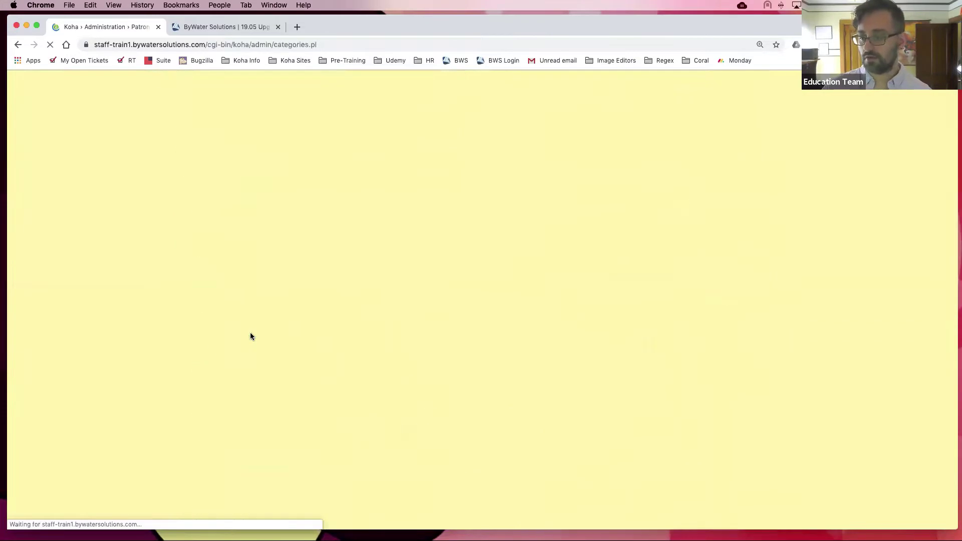
scroll(865, 294, "right", 3)
scroll(864, 294, "right", 2)
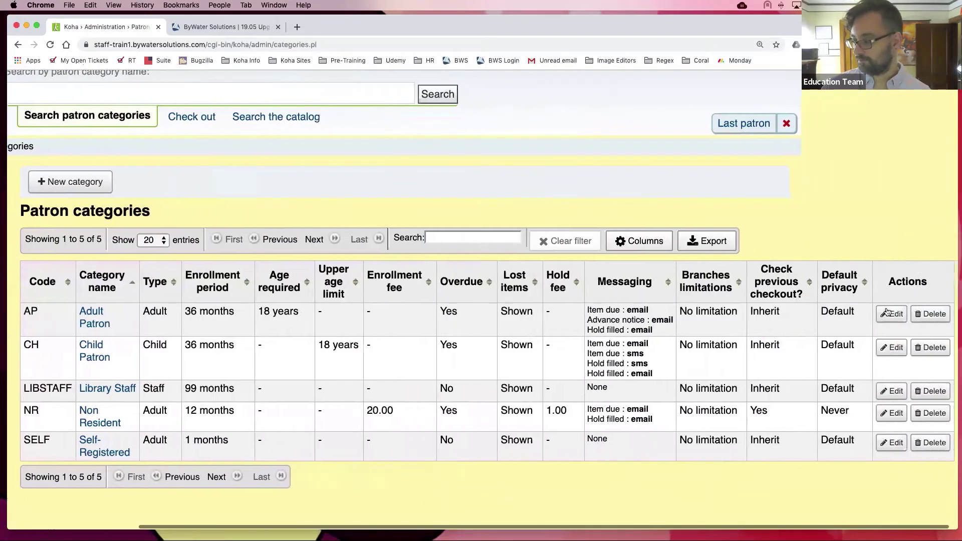
left_click(894, 312)
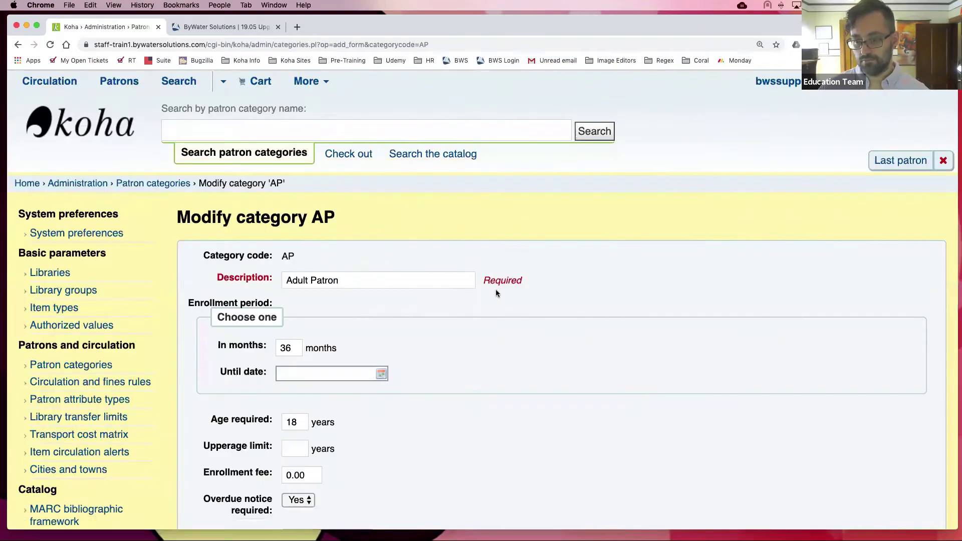
- Set the Adult Patron category's password reset in OPAC to follow the system preference OpacResetPassword
scroll(495, 289, "down", 5)
scroll(489, 301, "down", 8)
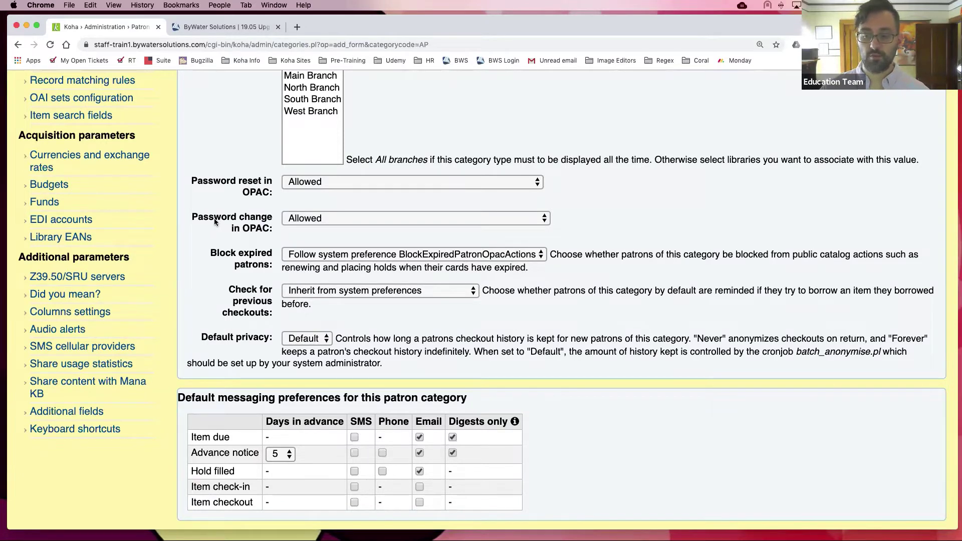
left_click(377, 182)
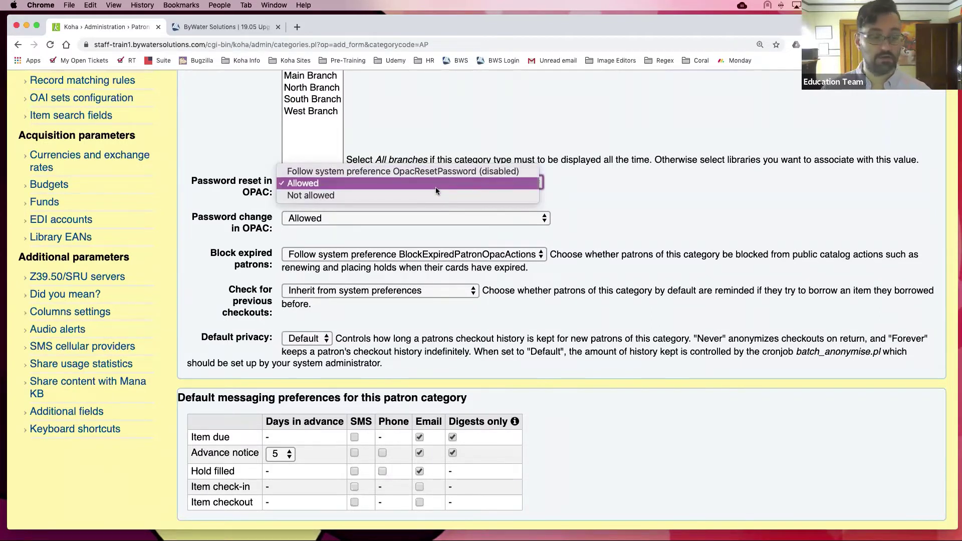
left_click(570, 181)
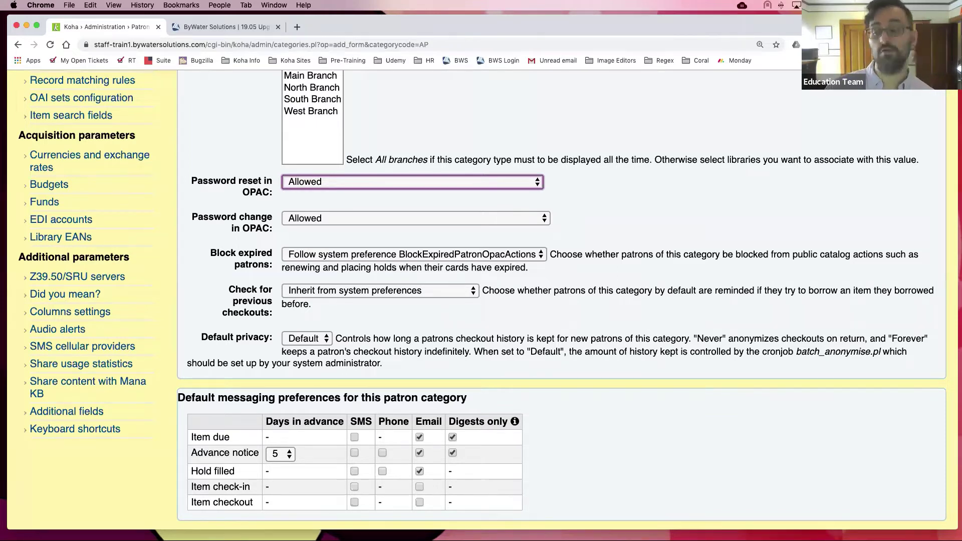
left_click(326, 185)
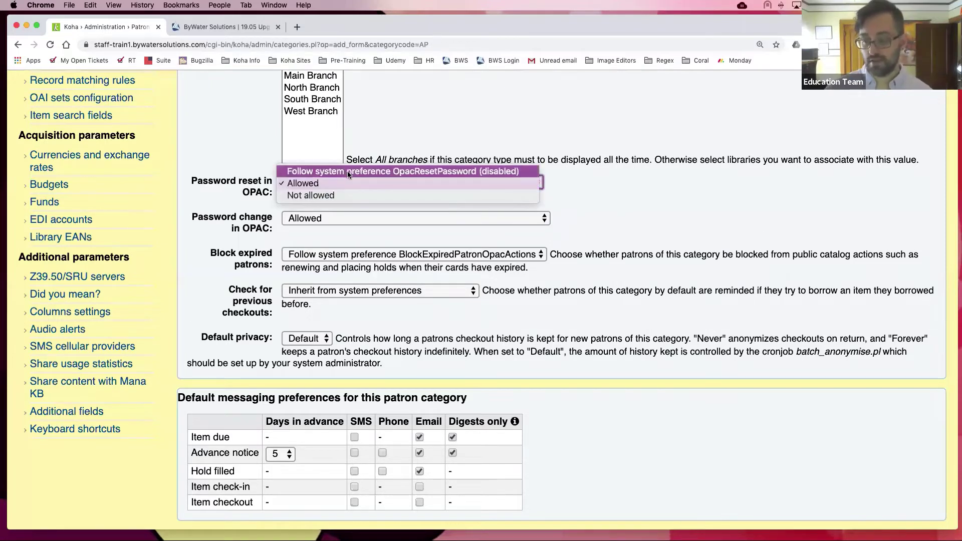
left_click(347, 170)
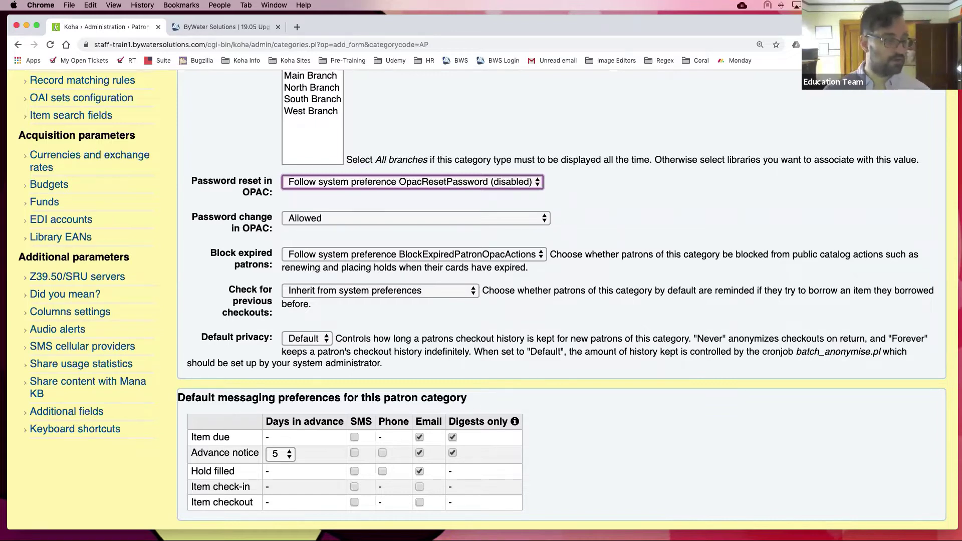
- Review the options offered for password change and password reset in OPAC, leaving both selections as they are
left_click(333, 218)
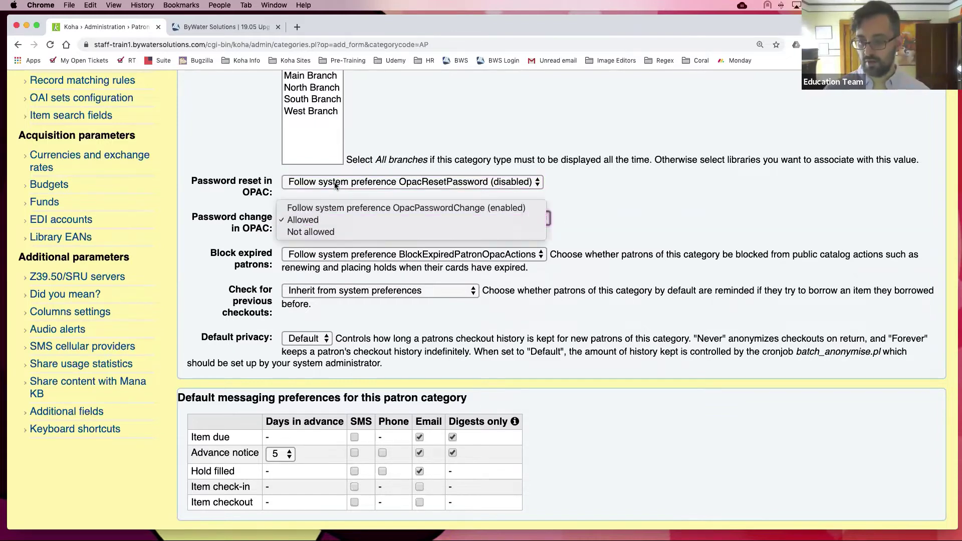
left_click(334, 185)
left_click(332, 185)
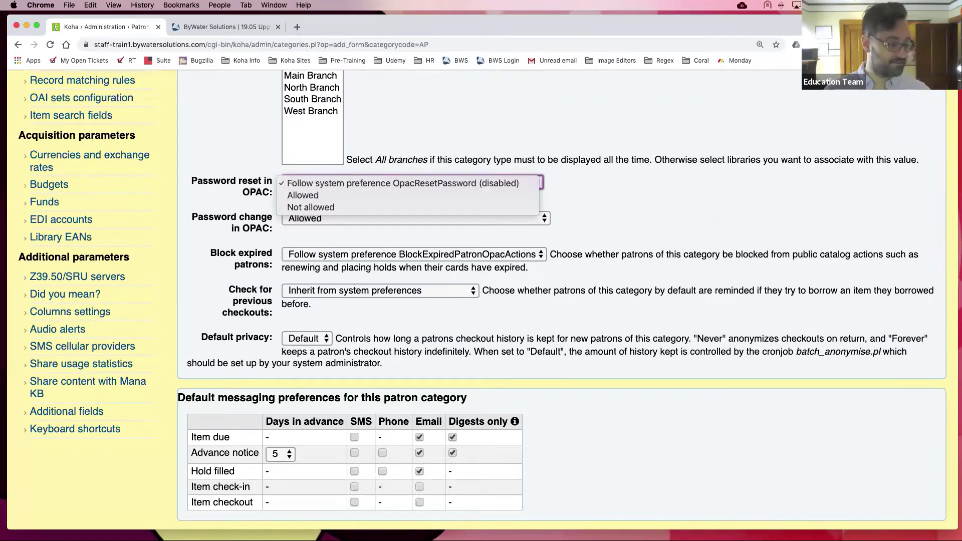
key("Escape")
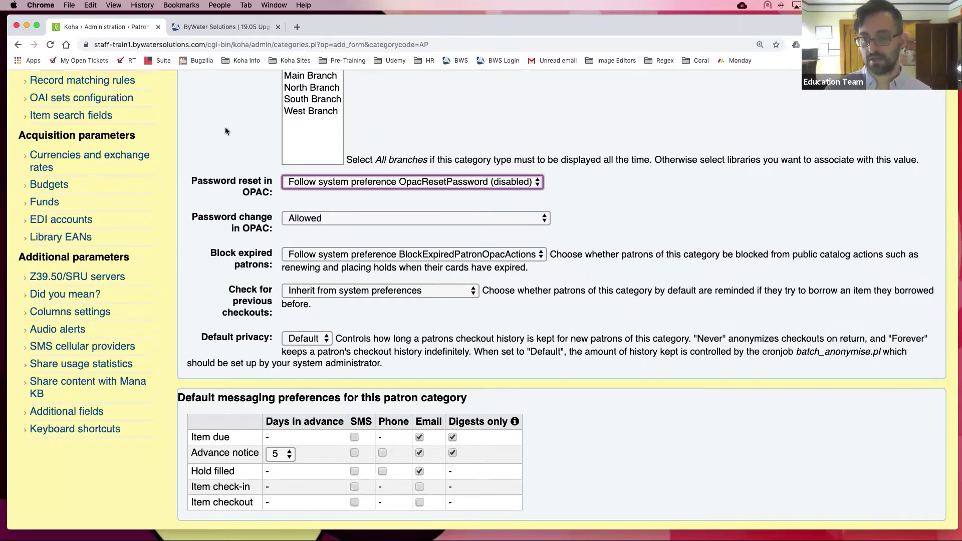
scroll(224, 127, "up", 15)
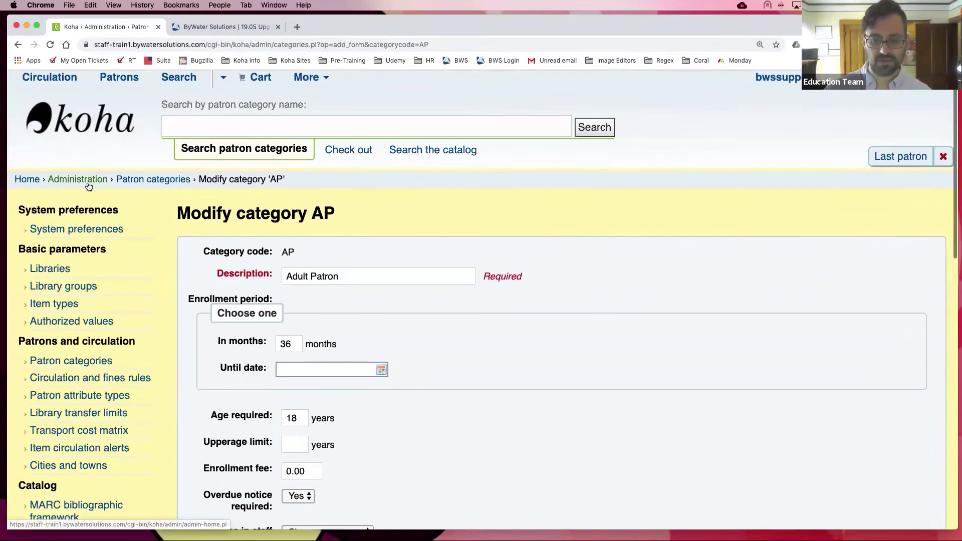
scroll(85, 206, "down", 1)
scroll(117, 228, "down", 1)
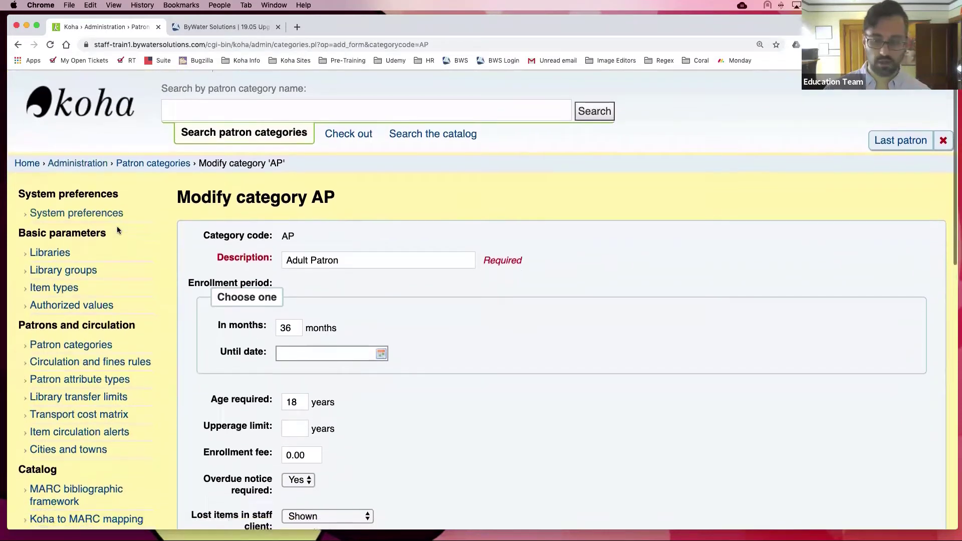
- Search the system preferences for moresearches and expand the OpacMoreSearches HTML value to read its description
left_click(112, 220)
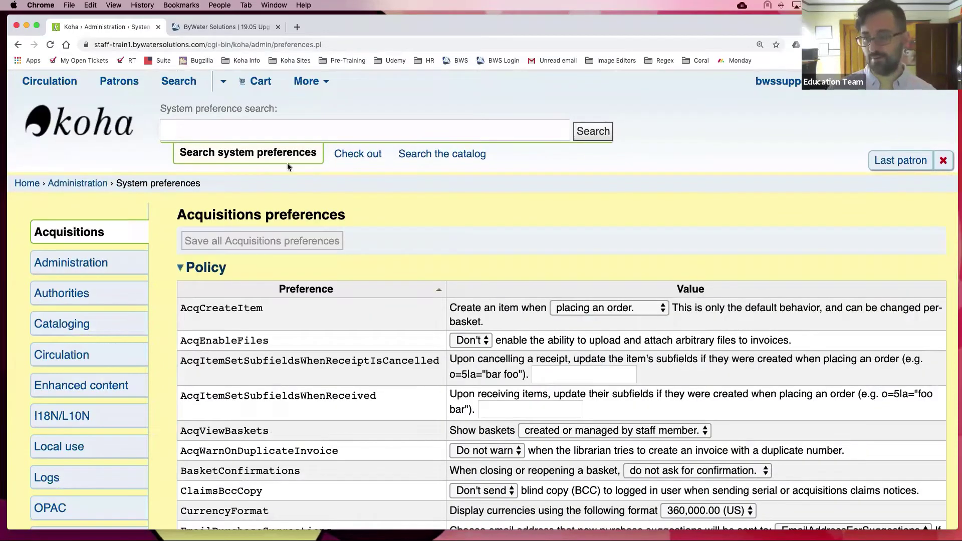
left_click(294, 133)
type("mores")
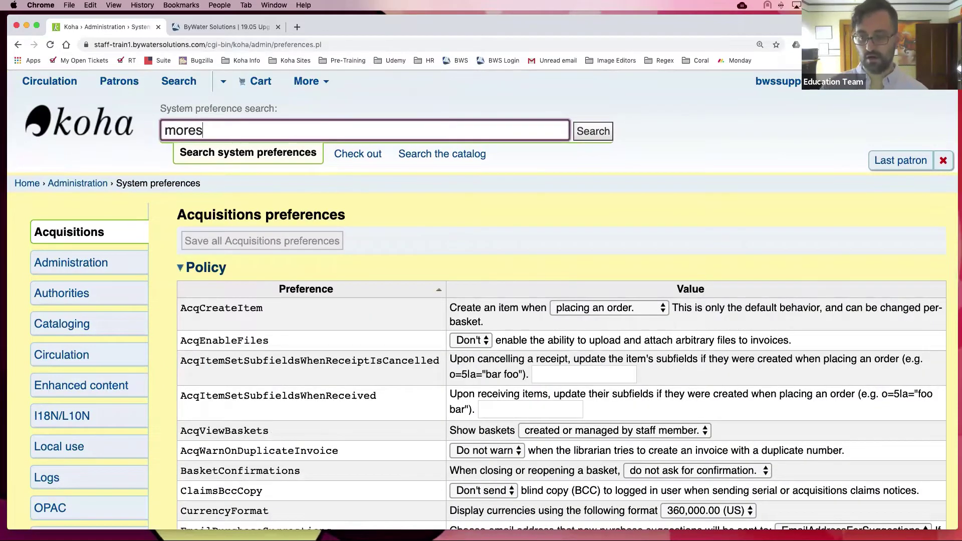
type("earch")
type("es")
key("Return")
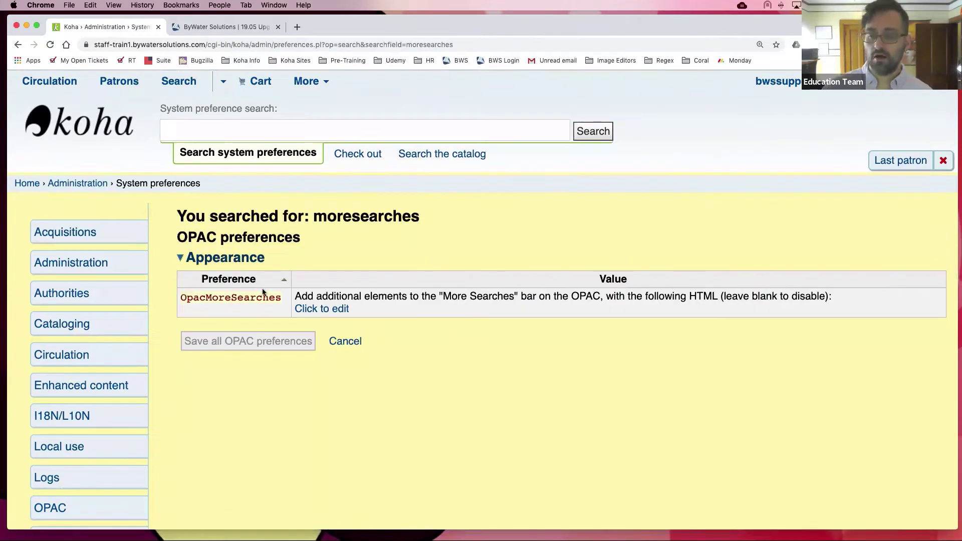
left_click(334, 311)
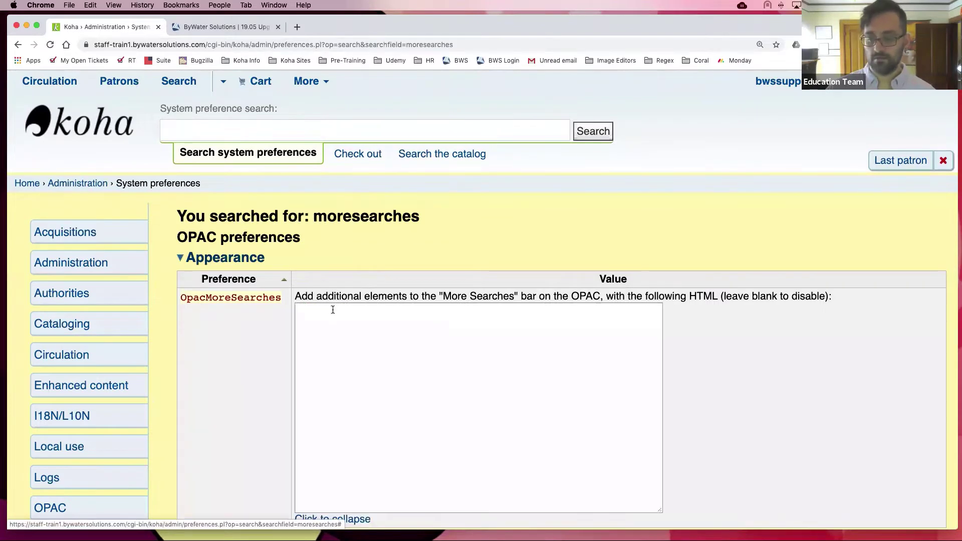
scroll(655, 346, "down", 1)
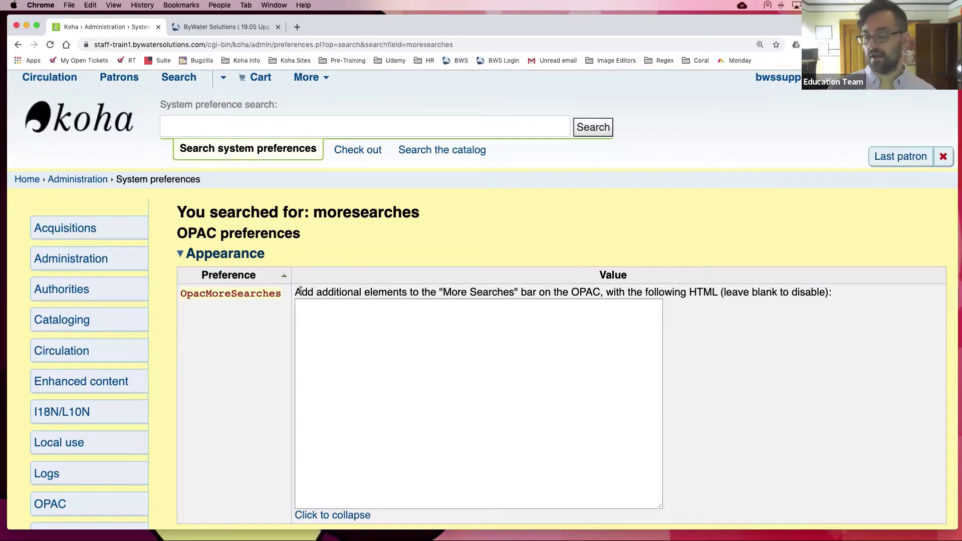
left_click_drag(293, 292, 316, 293)
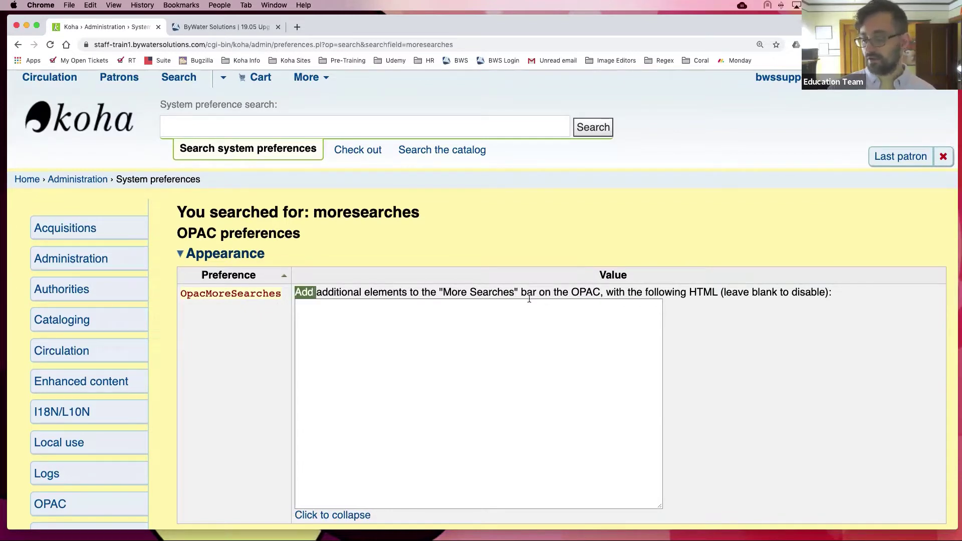
- Open the OPAC at train1.bywatersolutions.com in a new browser tab and view the links bar below the catalog search
left_click(298, 26)
type("train1.bywatersolutions.com")
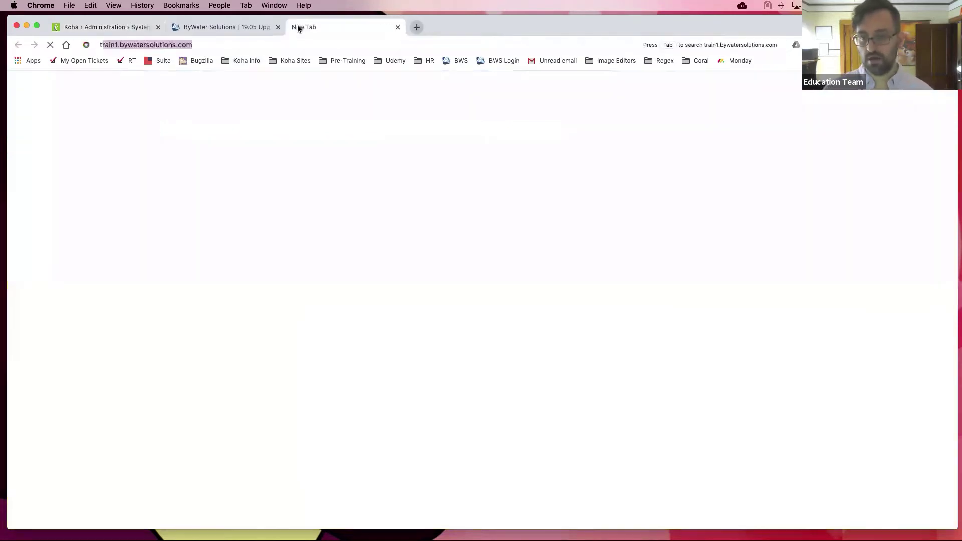
key("Return")
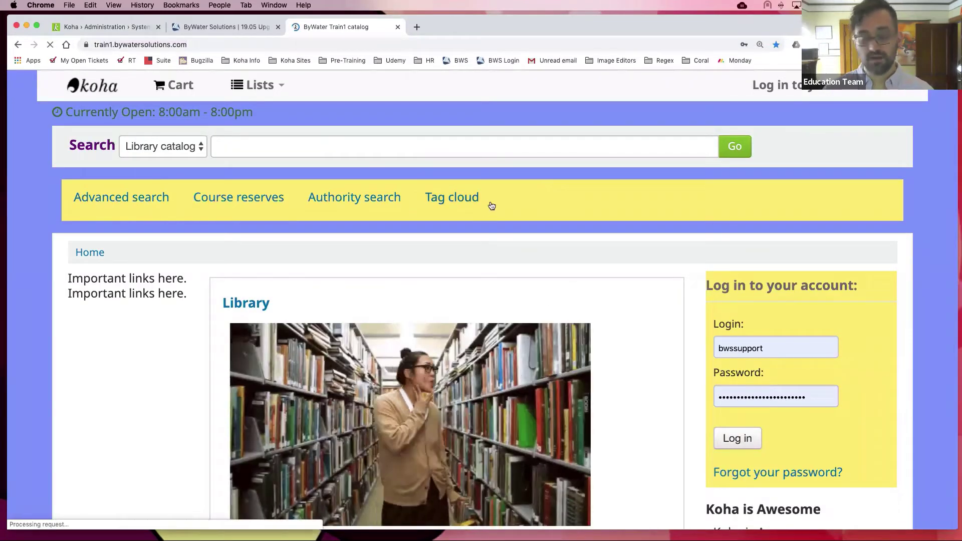
scroll(485, 200, "down", 1)
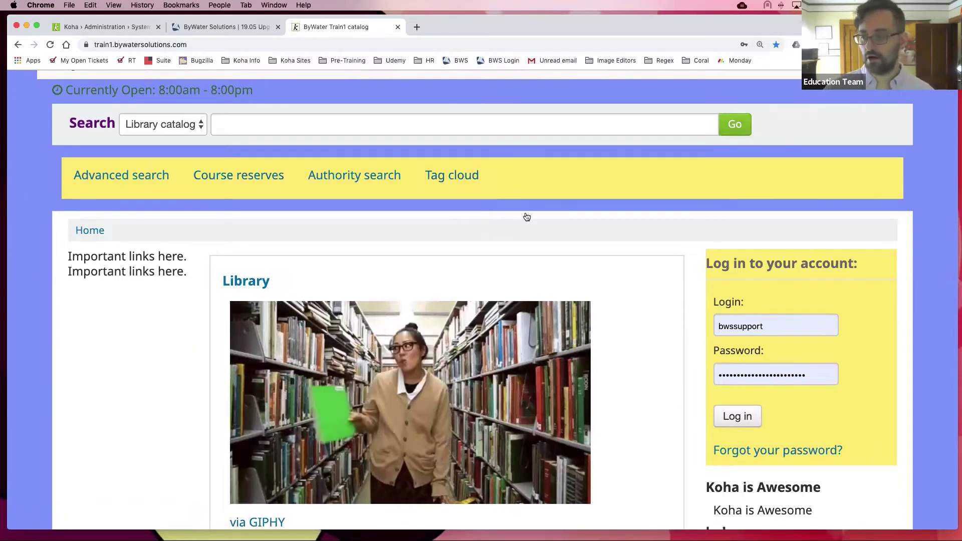
- Compare the OpacMoreSearches HTML value with the OPAC home page, highlighting the first "Important links here." line
left_click(87, 27)
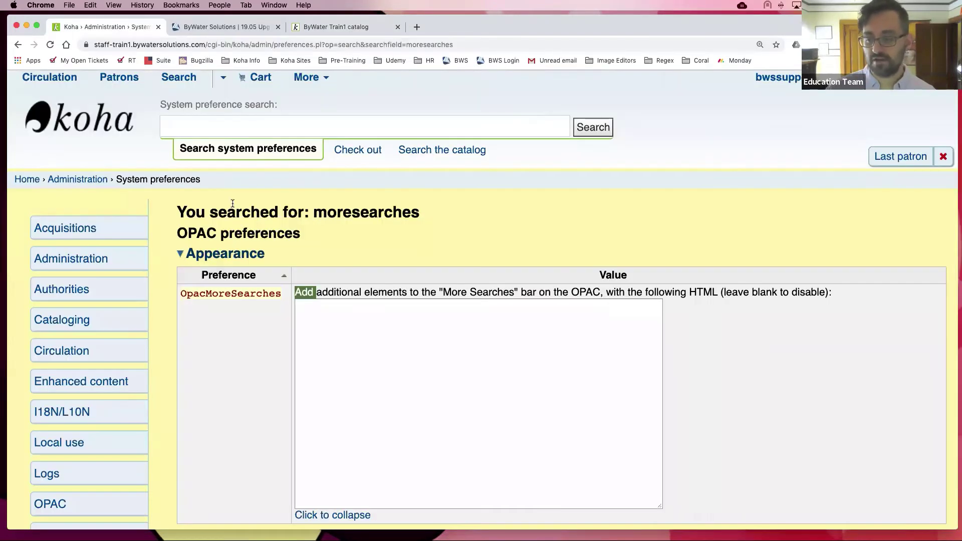
left_click(612, 318)
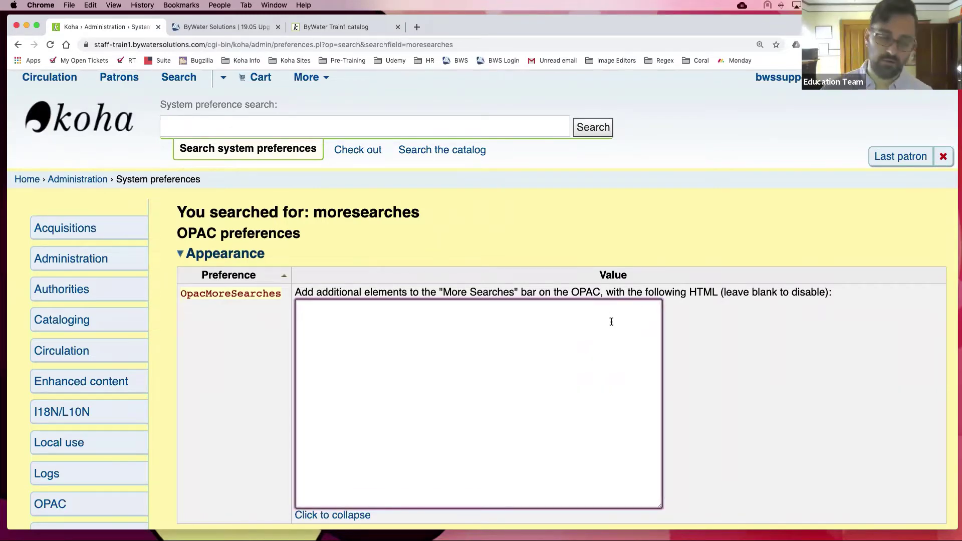
left_click(333, 25)
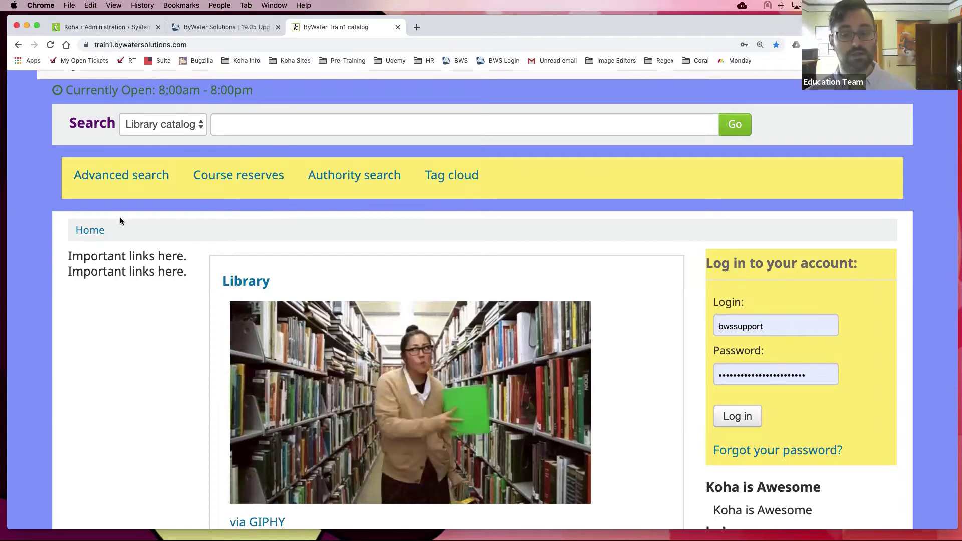
left_click_drag(69, 258, 187, 259)
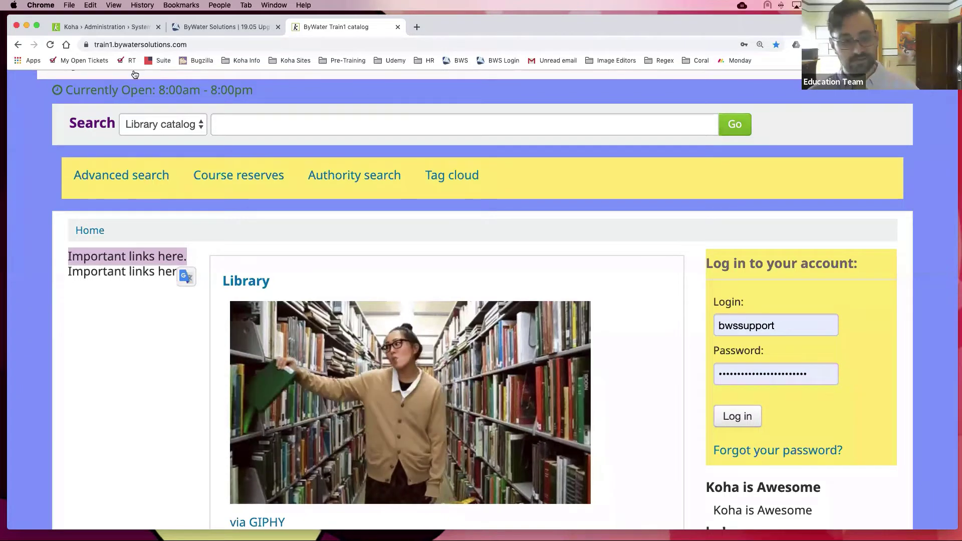
- Return to the staff system preferences and search them for unsubscribe
left_click(140, 29)
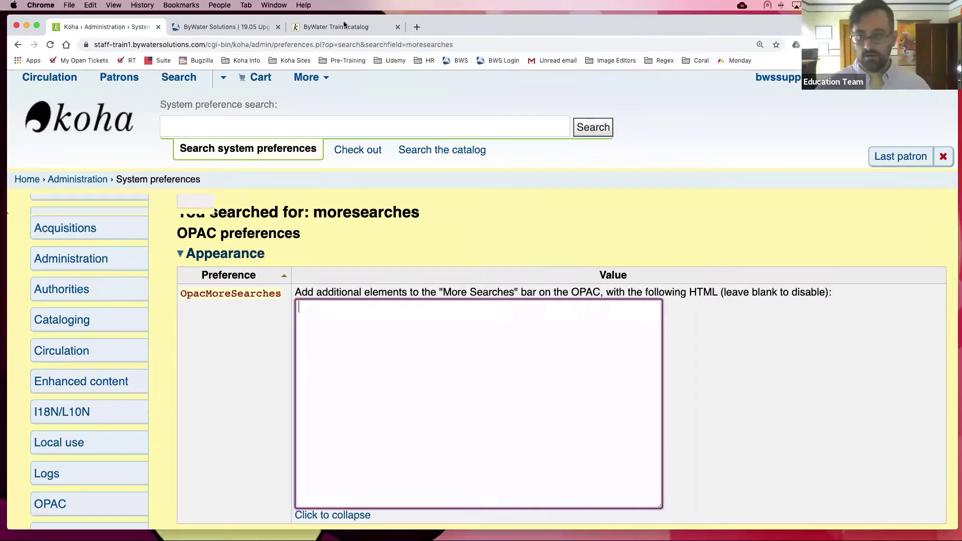
left_click(245, 129)
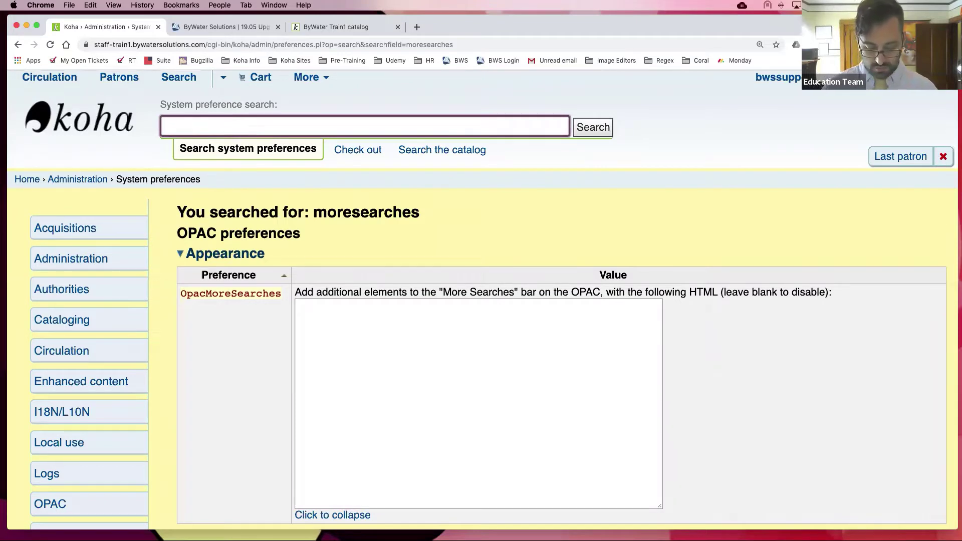
type("unsubscri")
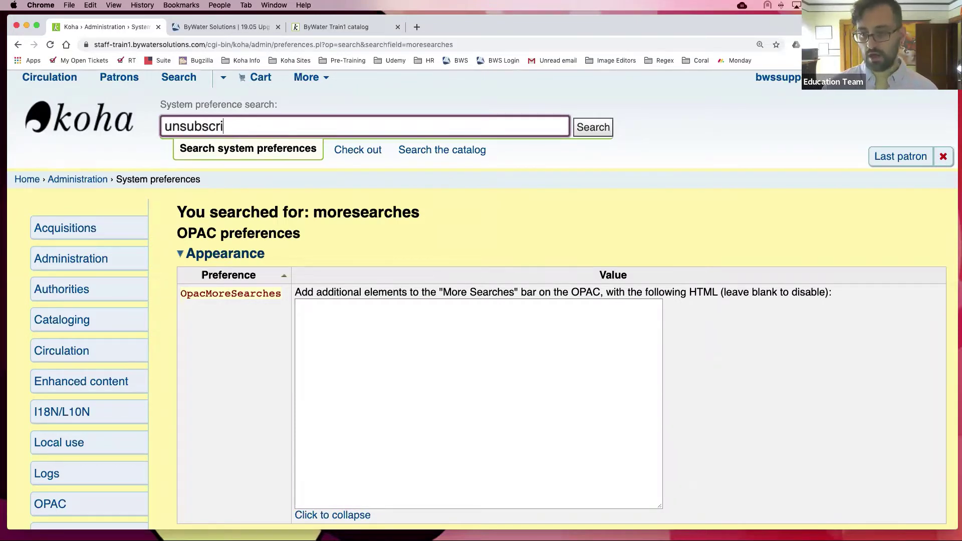
type("be")
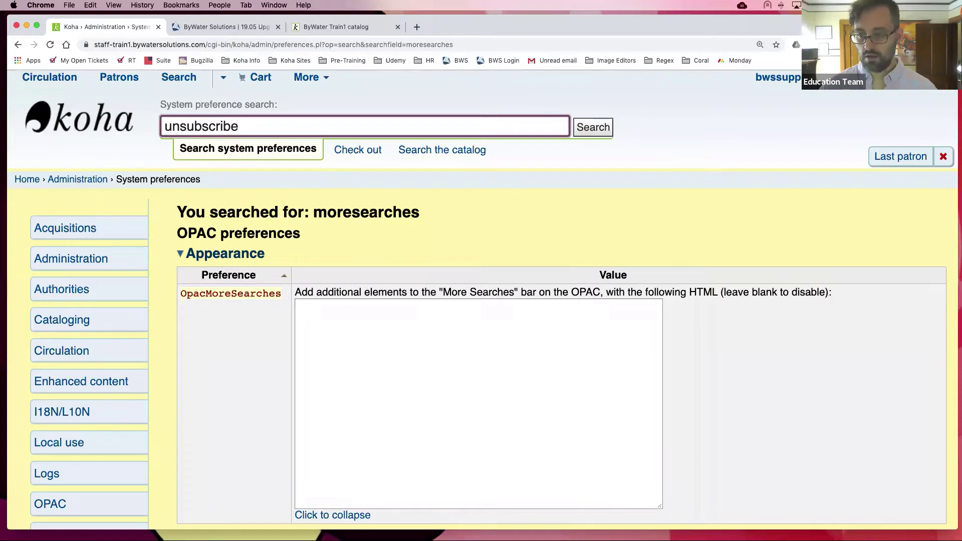
key("Return")
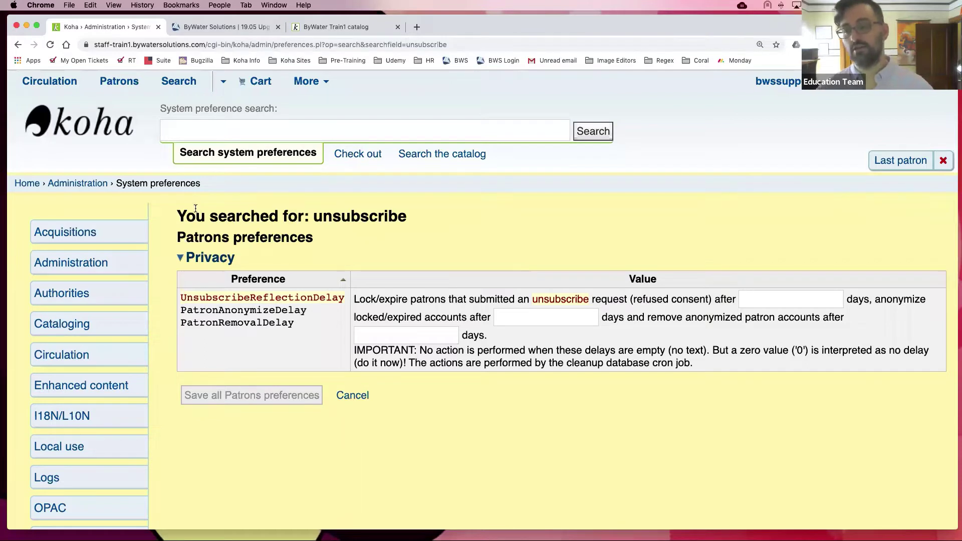
- Search the system preferences for unsubscribe|gdpr to bring up the unsubscribe and GDPR settings together
left_click(294, 125)
type("u")
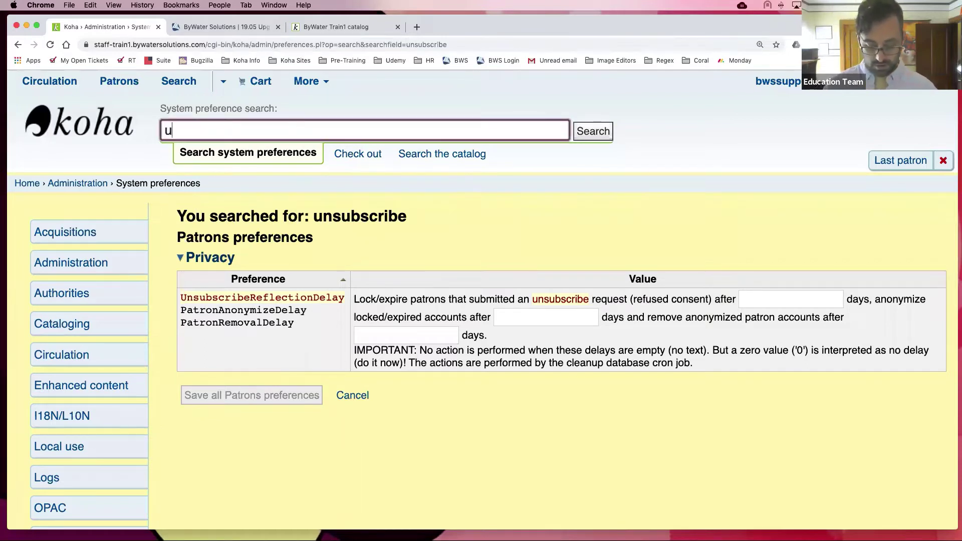
type("nsubscrive")
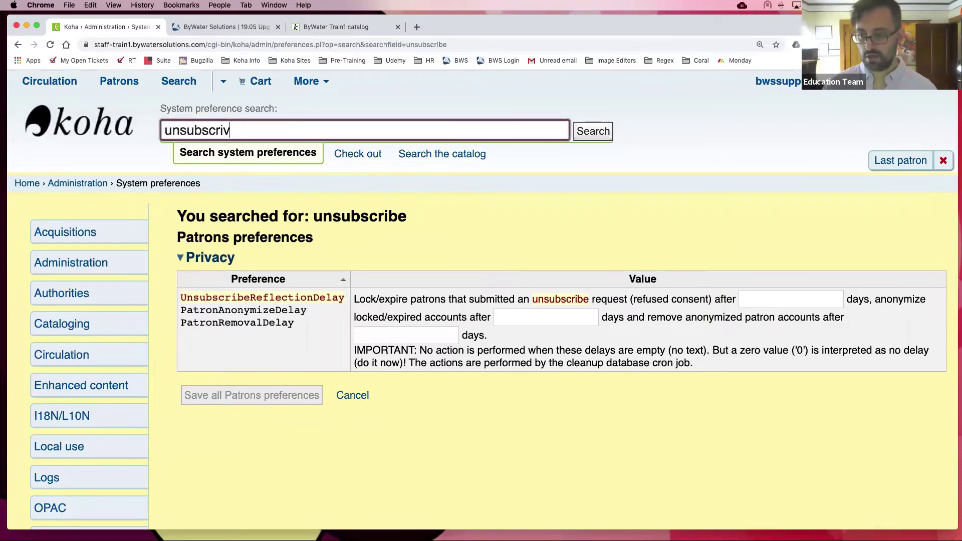
key("BackSpace")
key("BackSpace")
type("be")
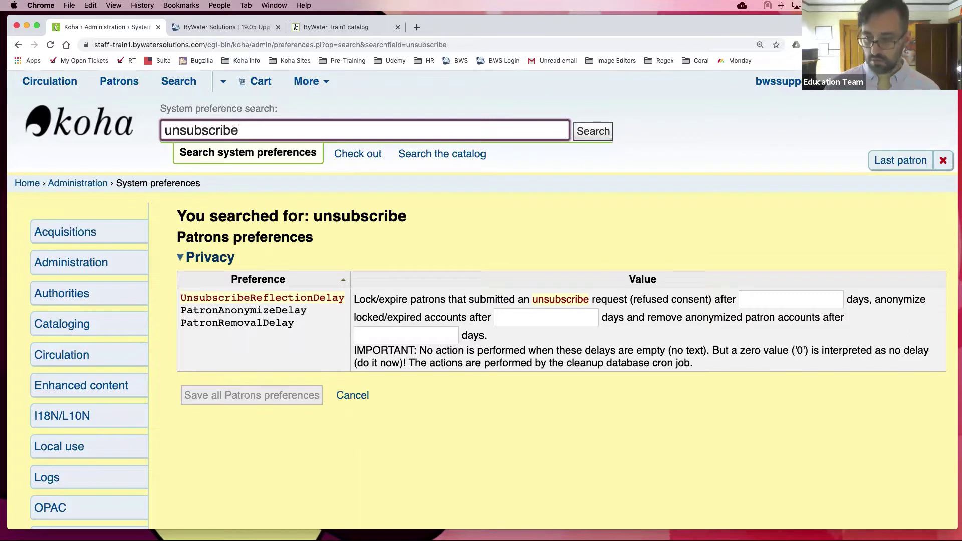
type("lgdpr")
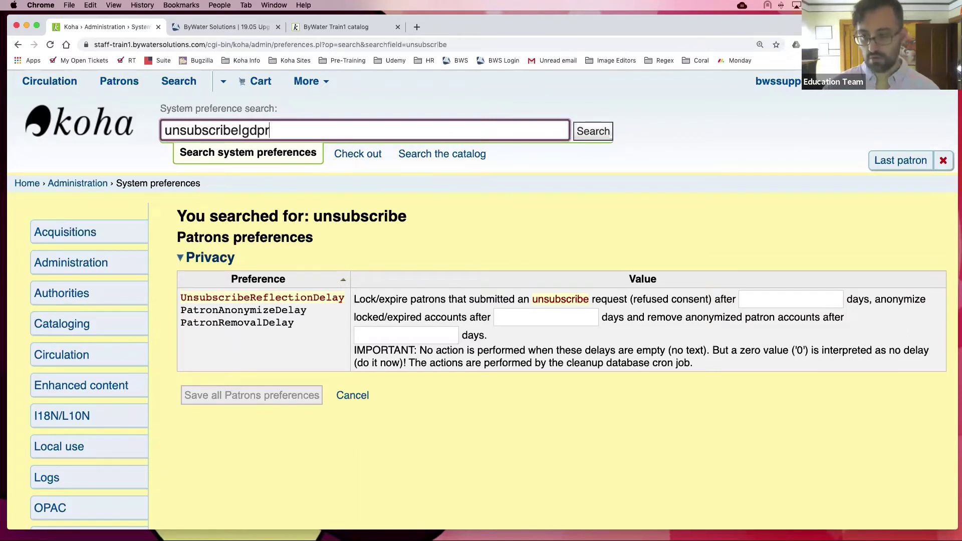
key("Return")
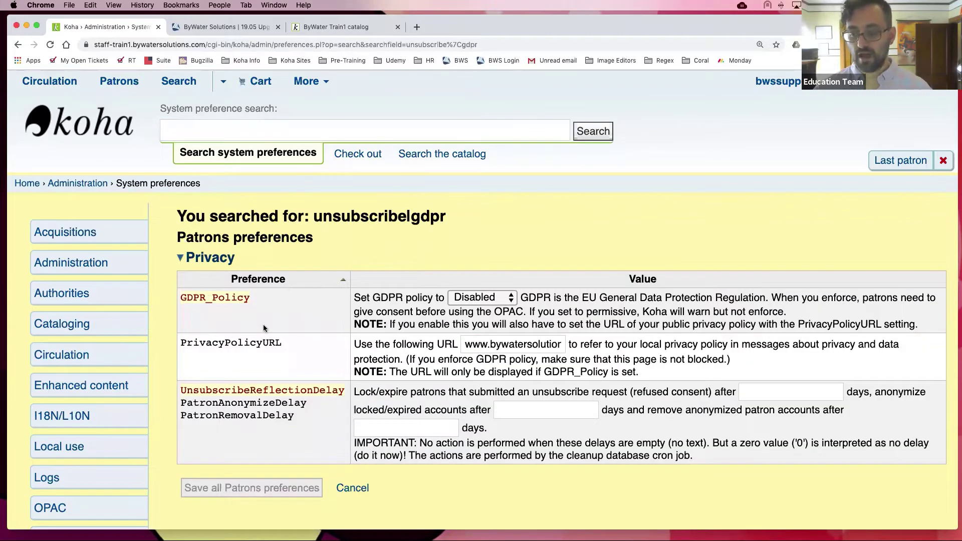
- Set the GDPR_Policy preference to Enforced
scroll(263, 324, "down", 1)
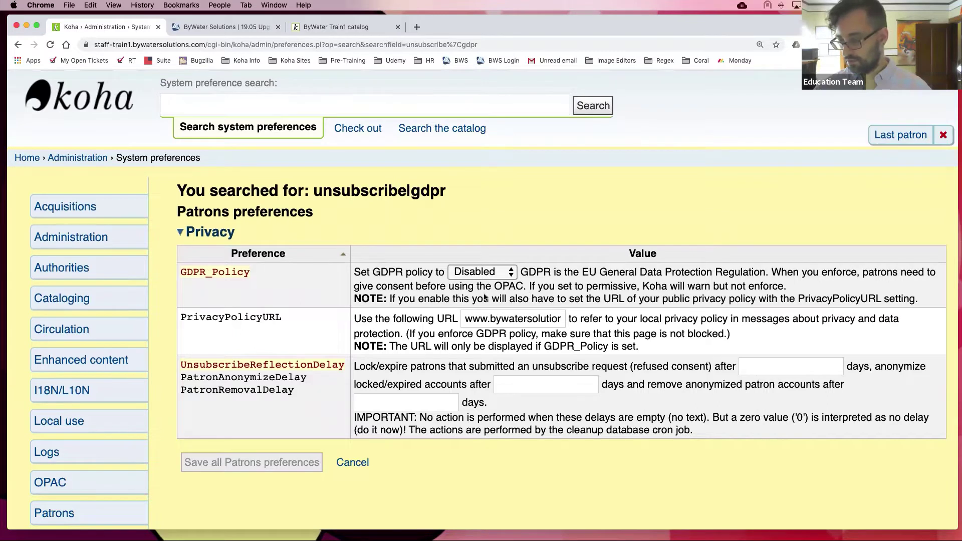
scroll(475, 306, "down", 1)
left_click(500, 251)
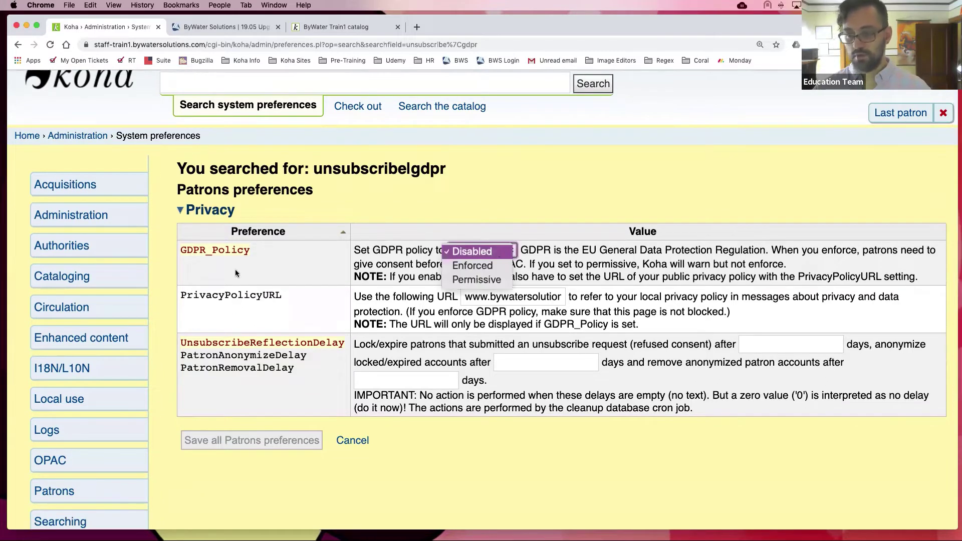
left_click(500, 266)
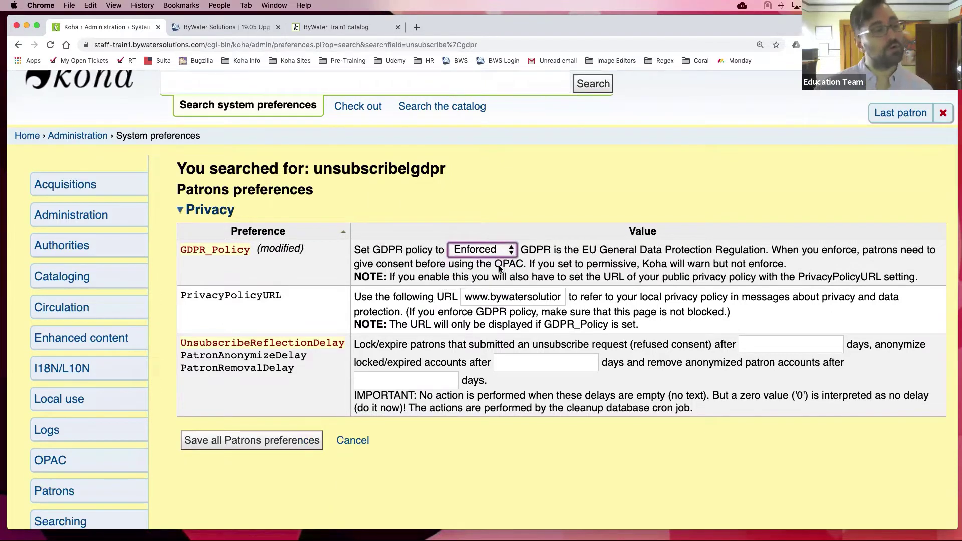
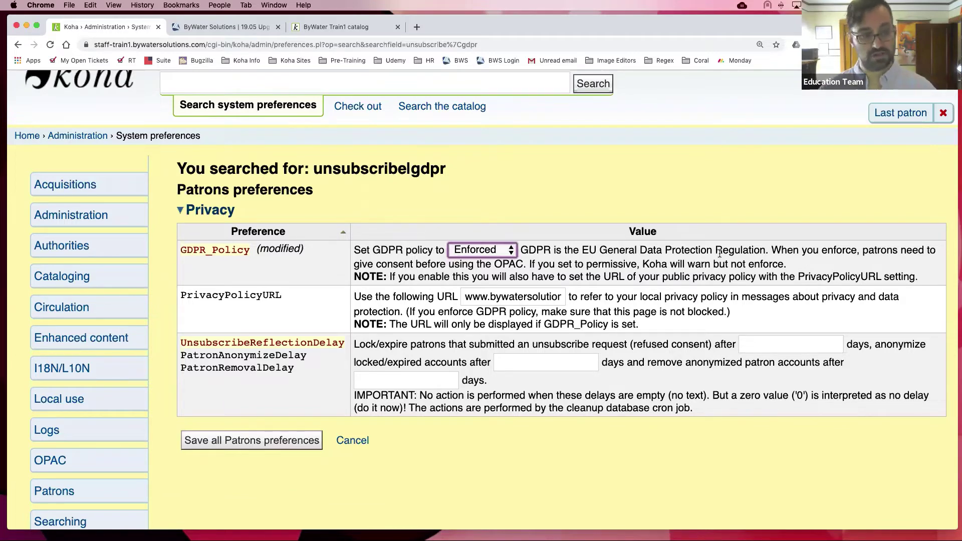
- Set the unsubscribe lock/expire delay to 5 days and the delay for anonymizing locked/expired accounts to 2 days
scroll(546, 383, "down", 5)
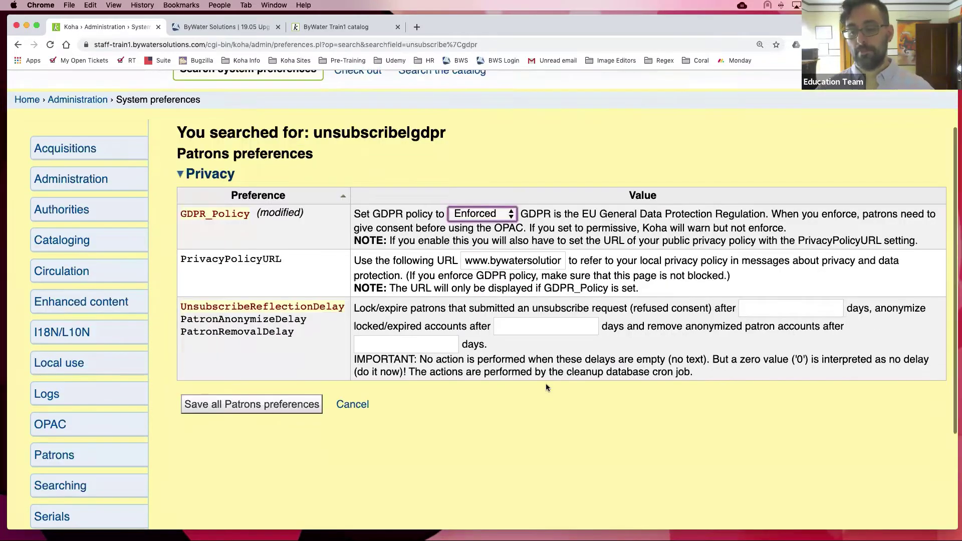
left_click(193, 218)
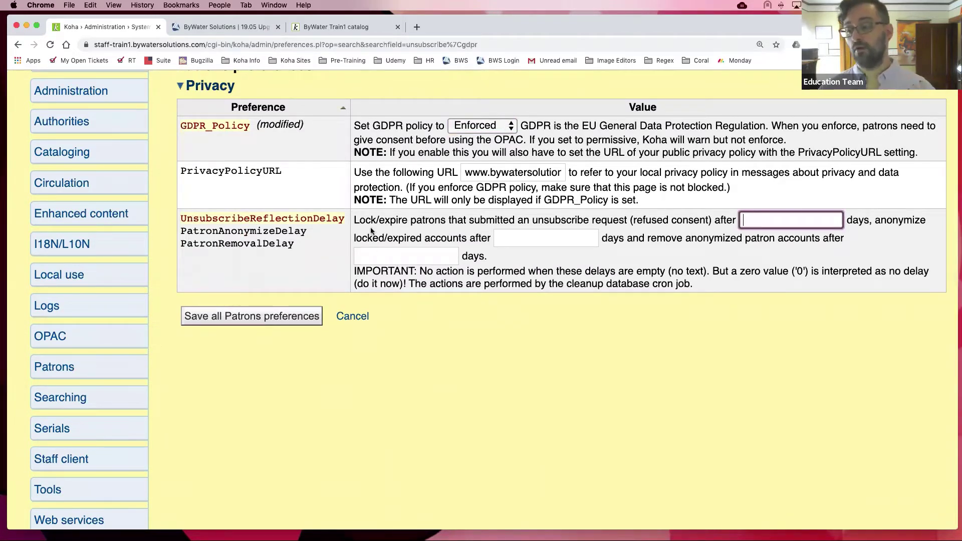
left_click(355, 221)
left_click_drag(354, 221, 445, 221)
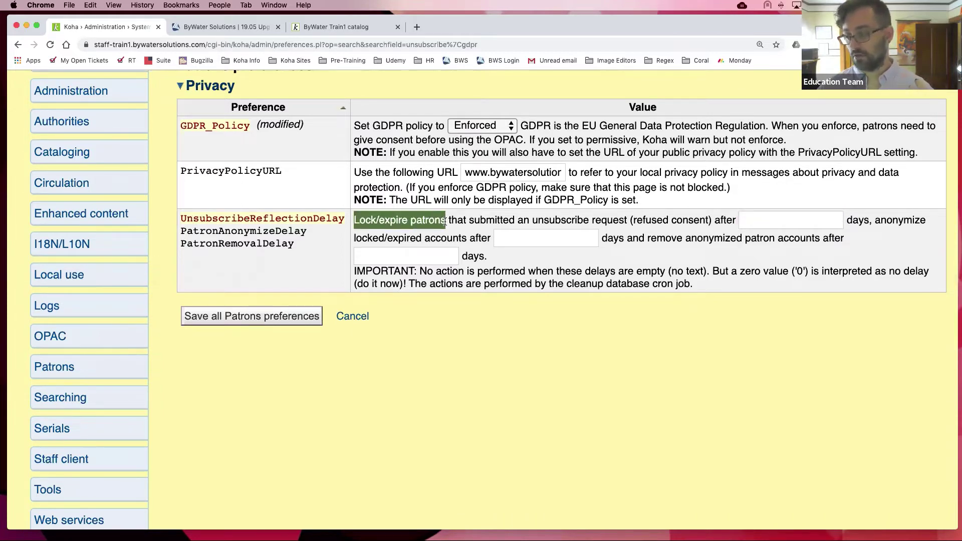
left_click(770, 218)
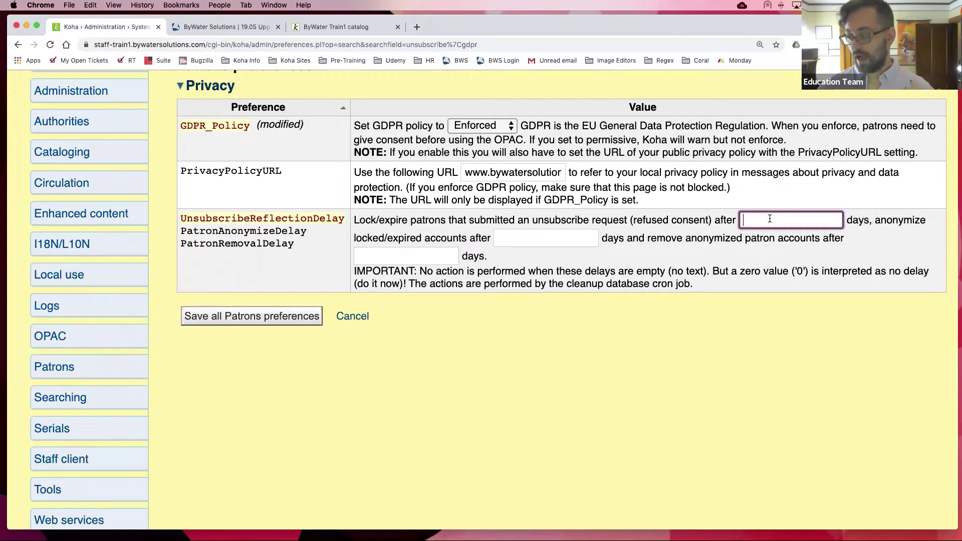
type("5")
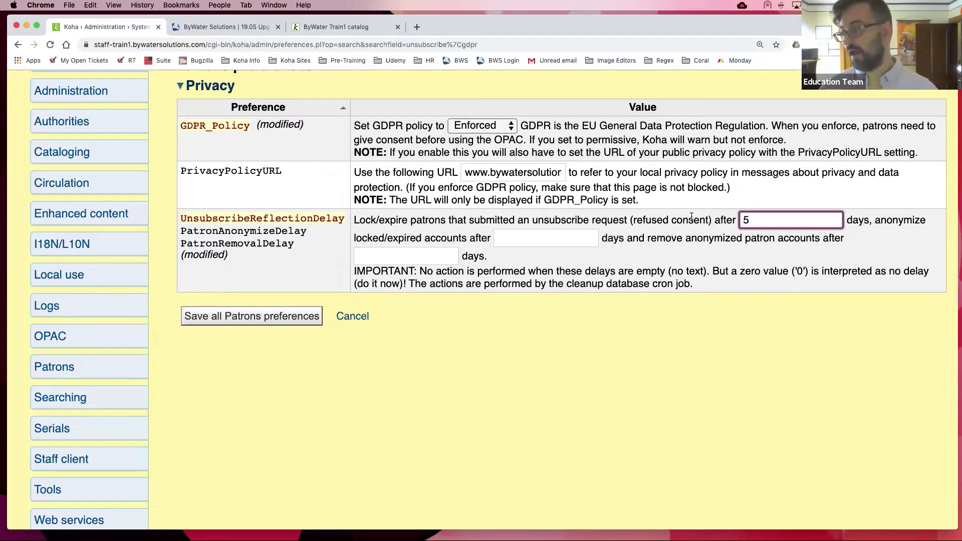
double_click(758, 218)
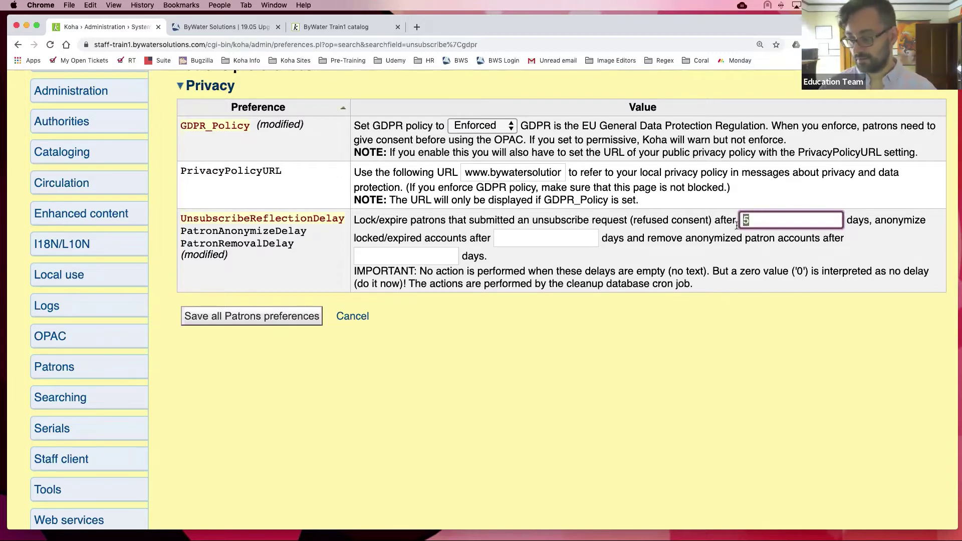
left_click(797, 217)
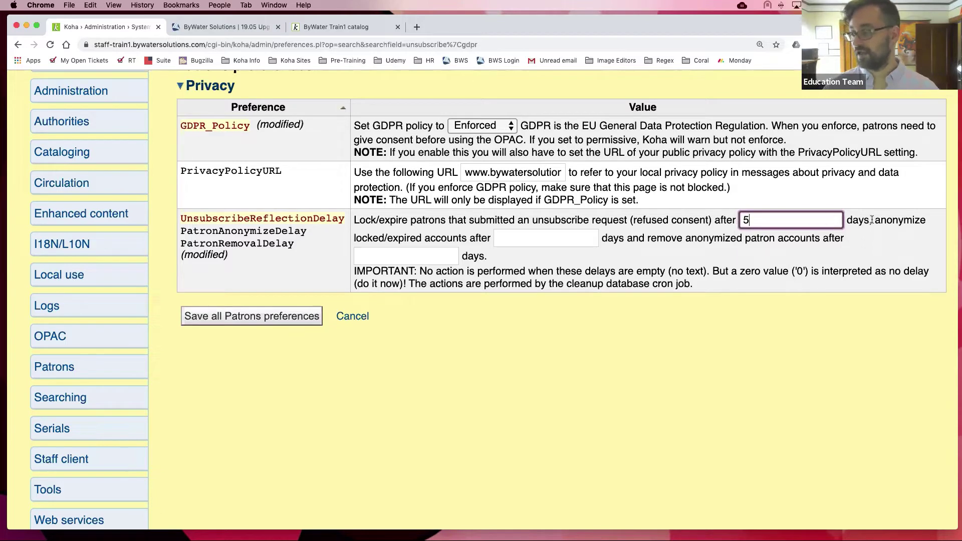
left_click(534, 240)
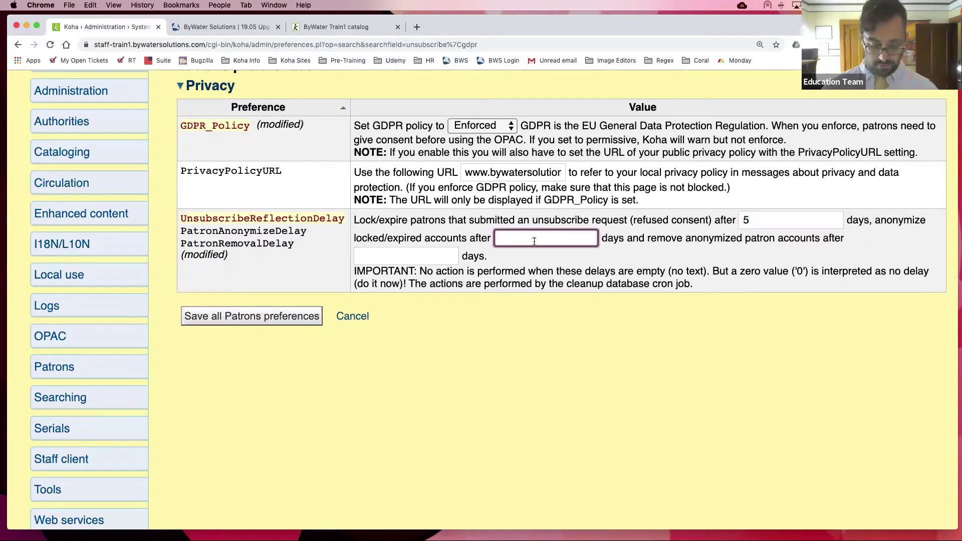
type("2")
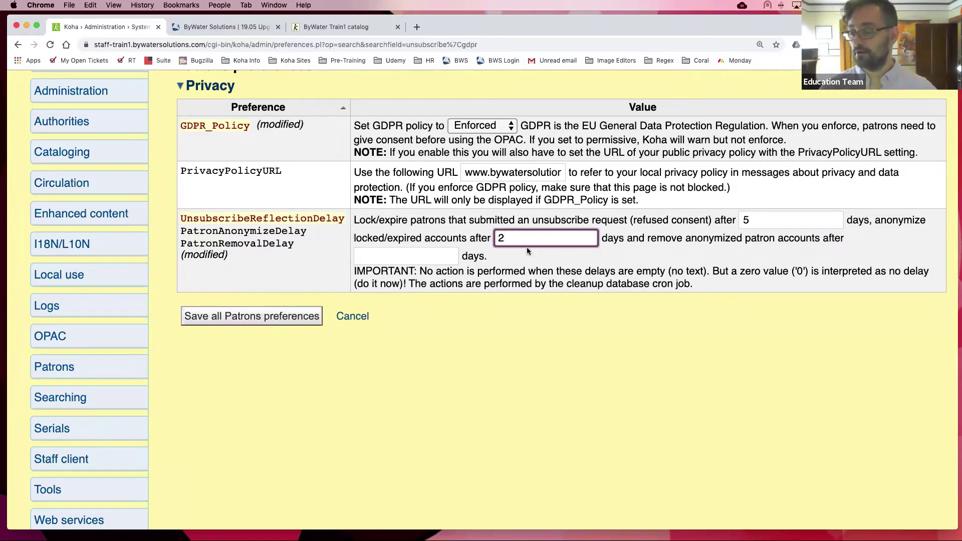
- Set the PatronRemovalDelay to 4 days and check the available GDPR_Policy options
left_click(388, 255)
type("4")
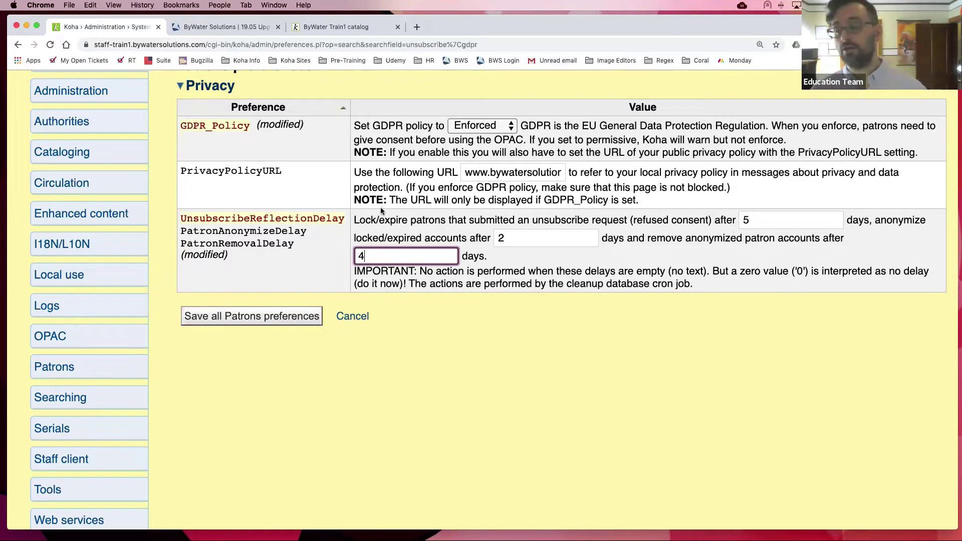
left_click(509, 128)
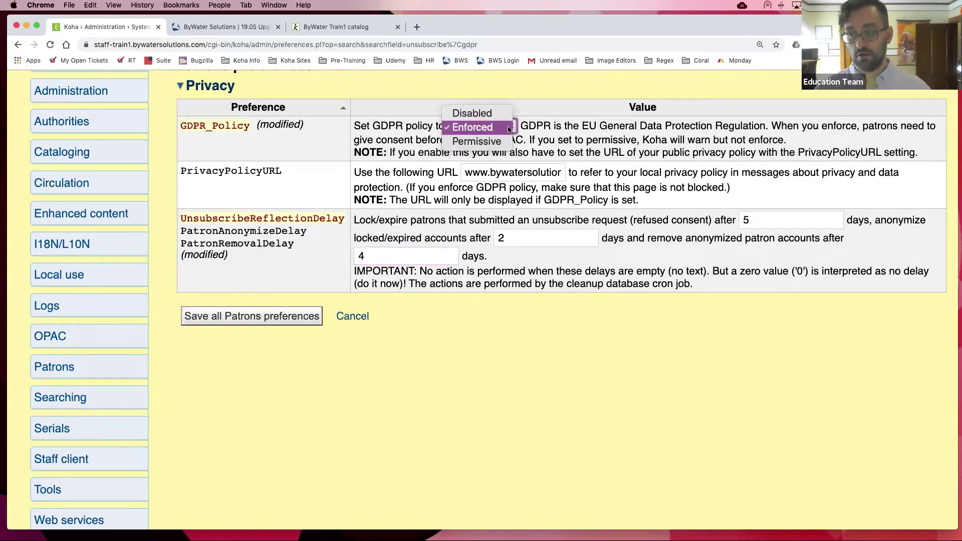
left_click(681, 157)
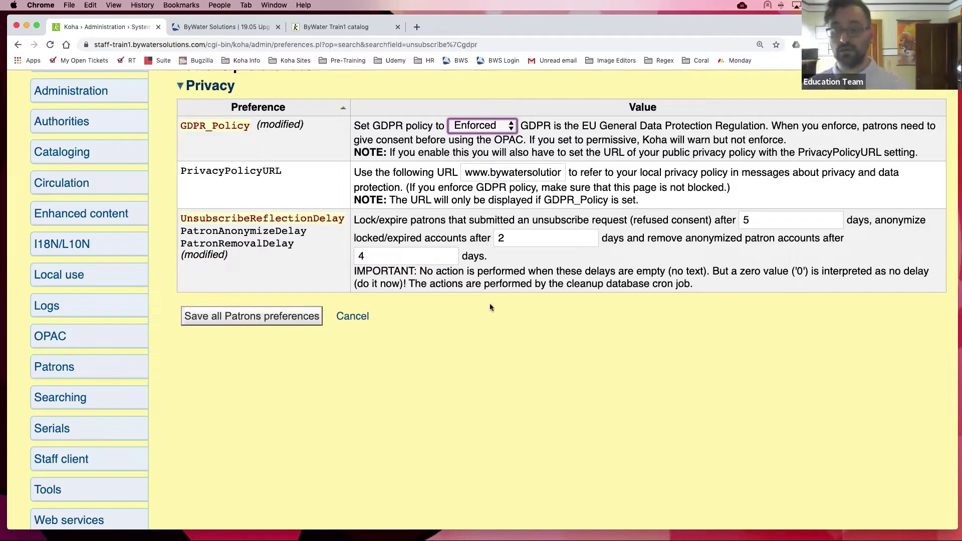
left_click(752, 218)
left_click(552, 240)
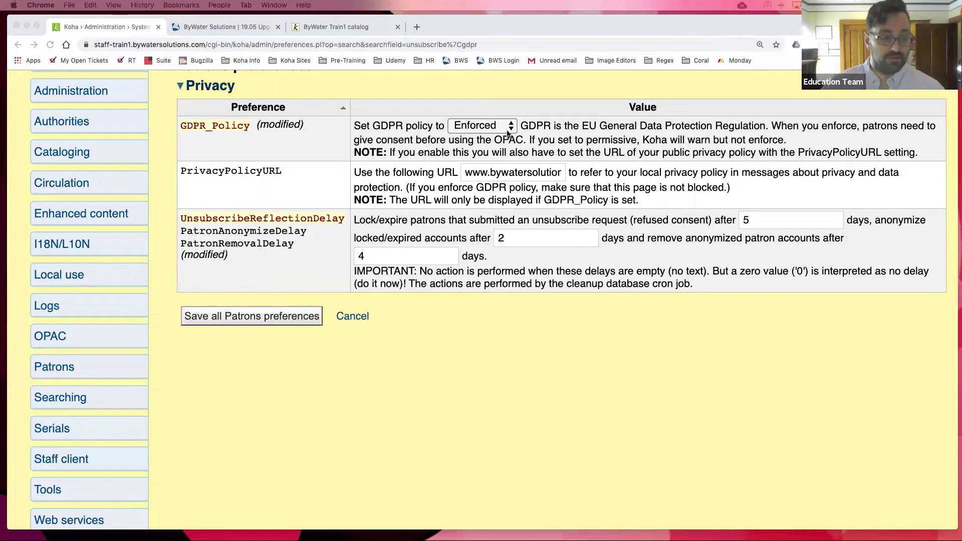
scroll(507, 133, "up", 1)
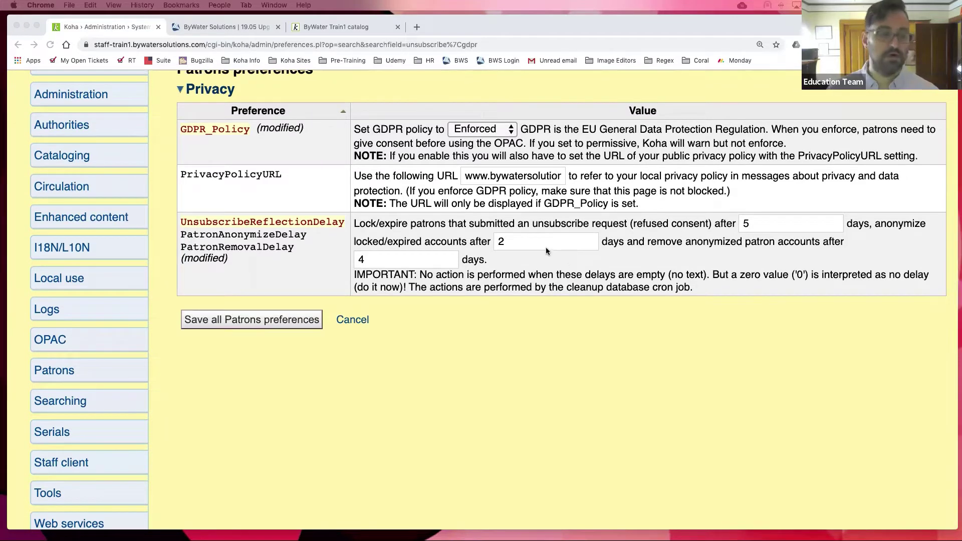
scroll(546, 248, "up", 1)
scroll(543, 248, "down", 1)
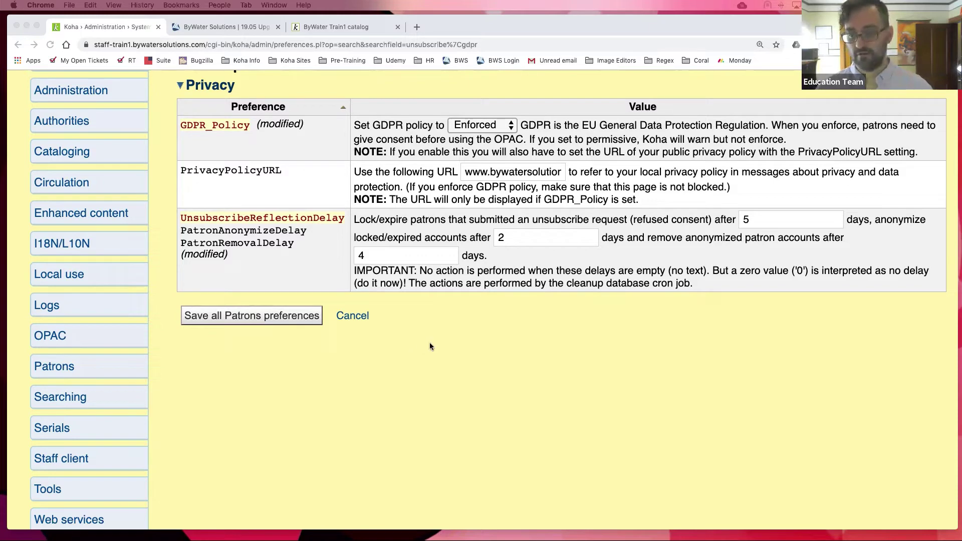
- Search the system preferences for "opachiddenitems", leaving the privacy preferences without saving
scroll(429, 341, "up", 5)
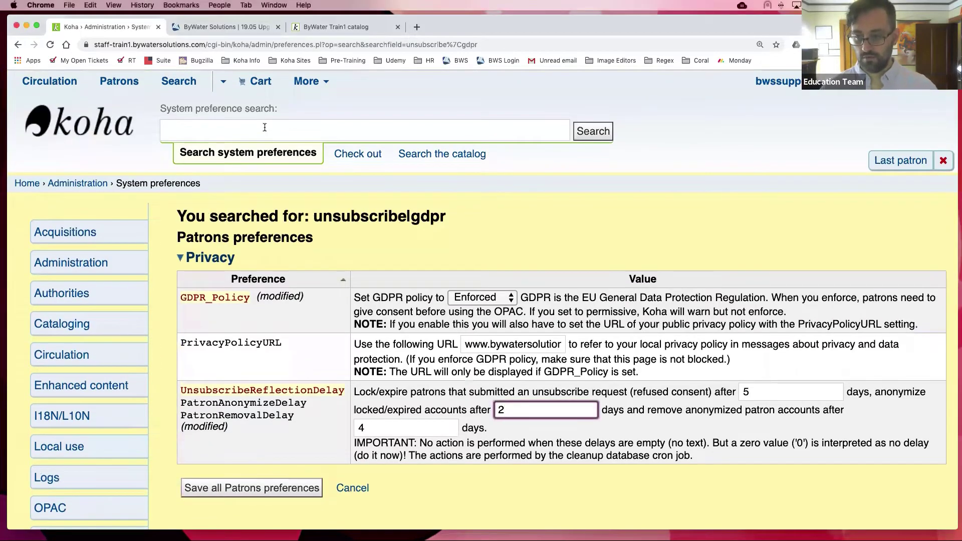
left_click(264, 127)
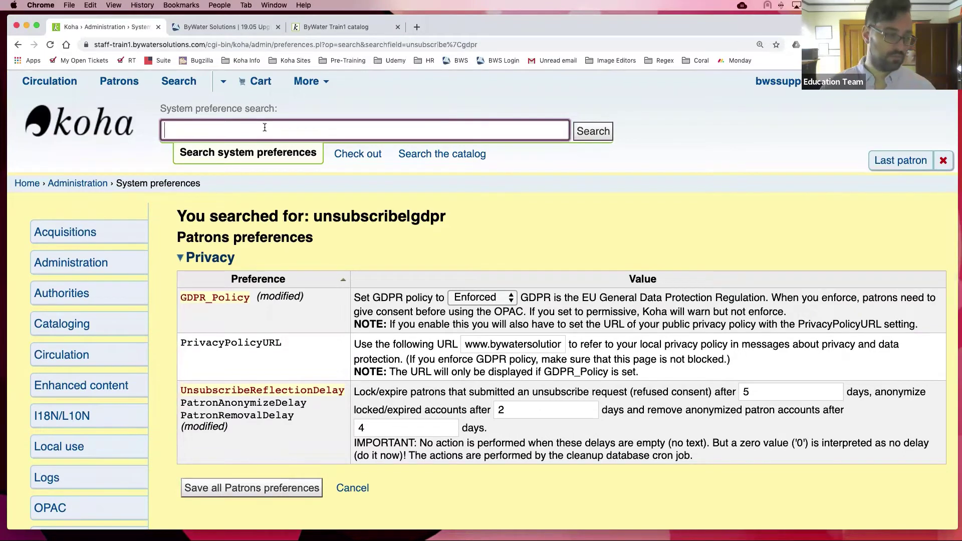
type("opacha")
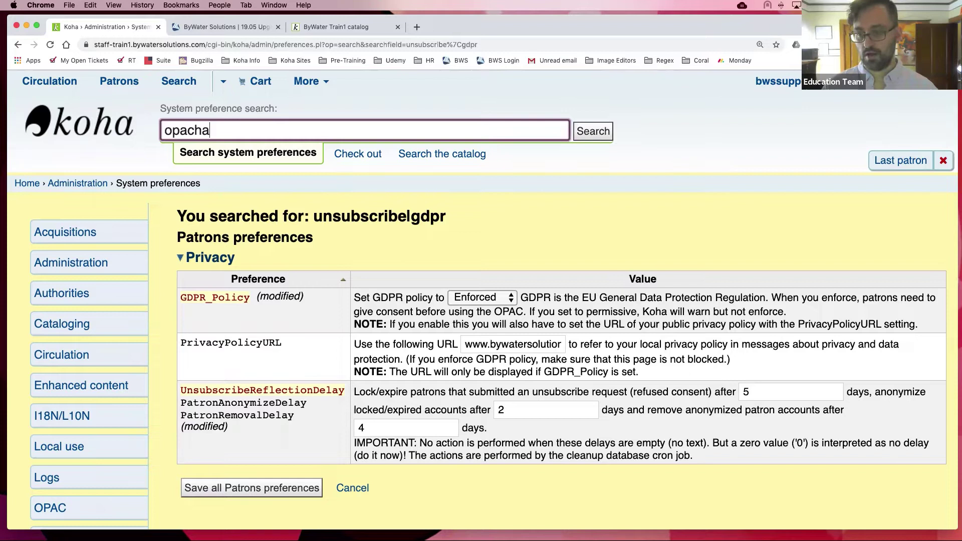
key("BackSpace")
type("iddenitems")
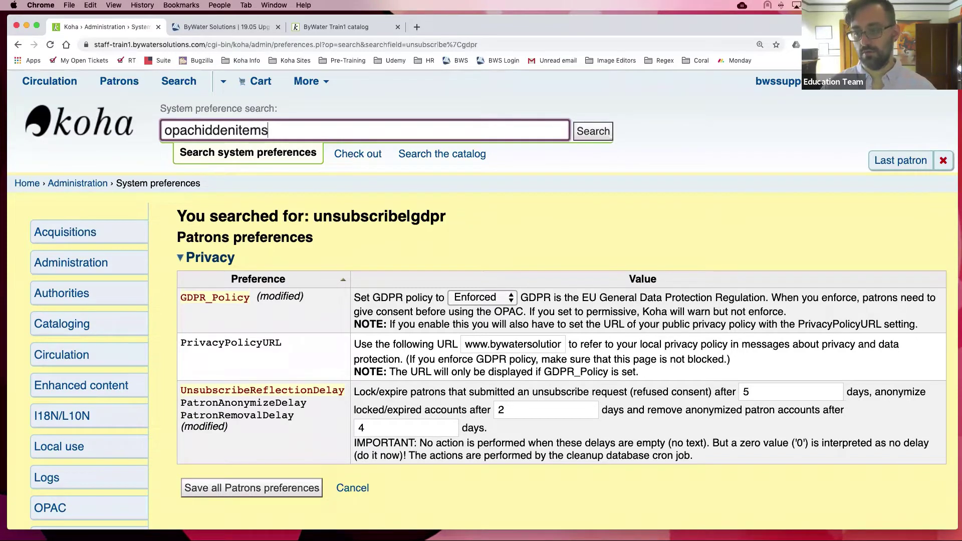
key("Return")
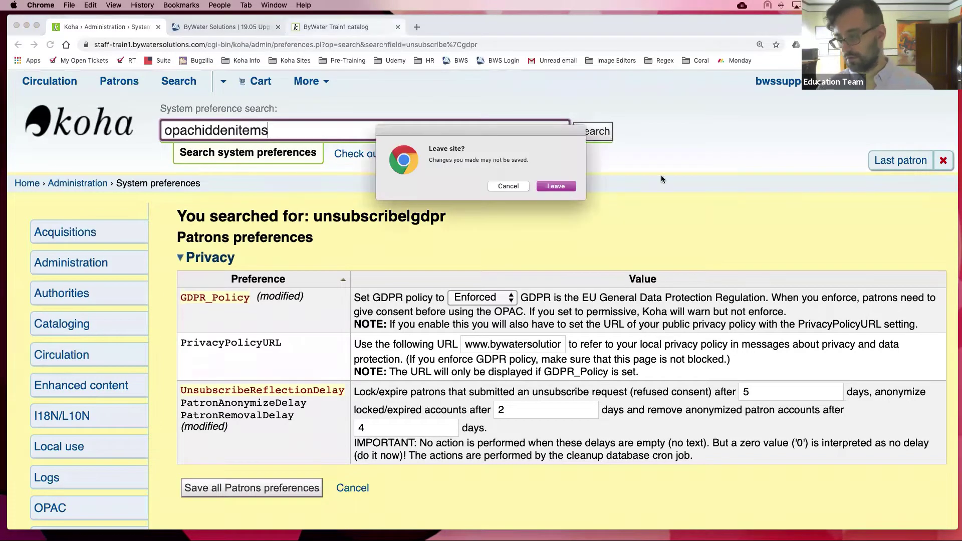
left_click(563, 188)
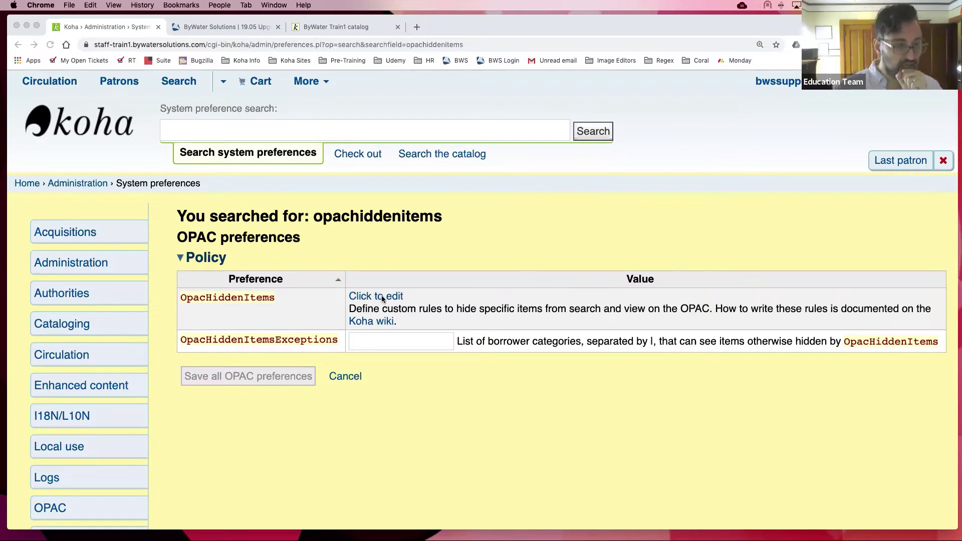
- Expand the OpacHiddenItems preference for editing and enter the start of an item type rule, "itype: [book"
scroll(381, 296, "down", 1)
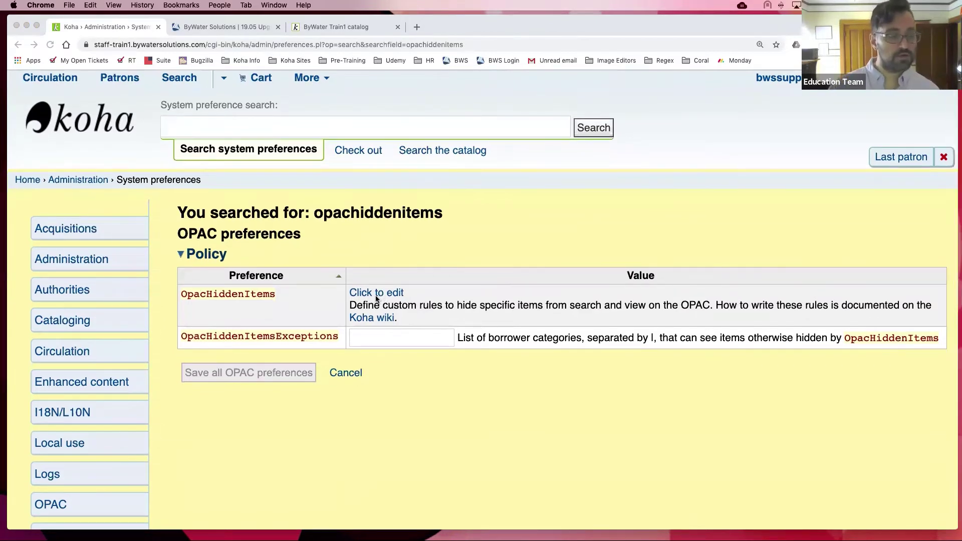
scroll(376, 299, "up", 1)
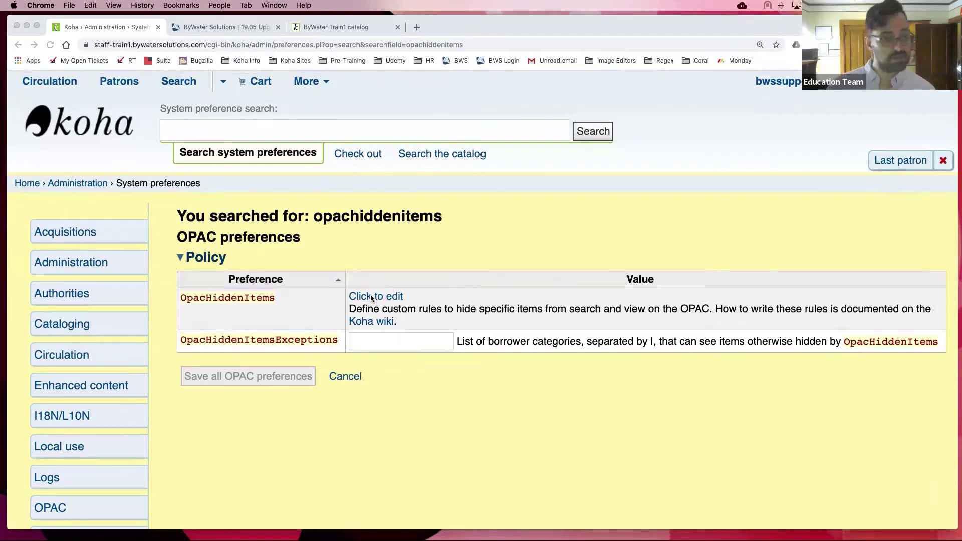
scroll(372, 294, "down", 1)
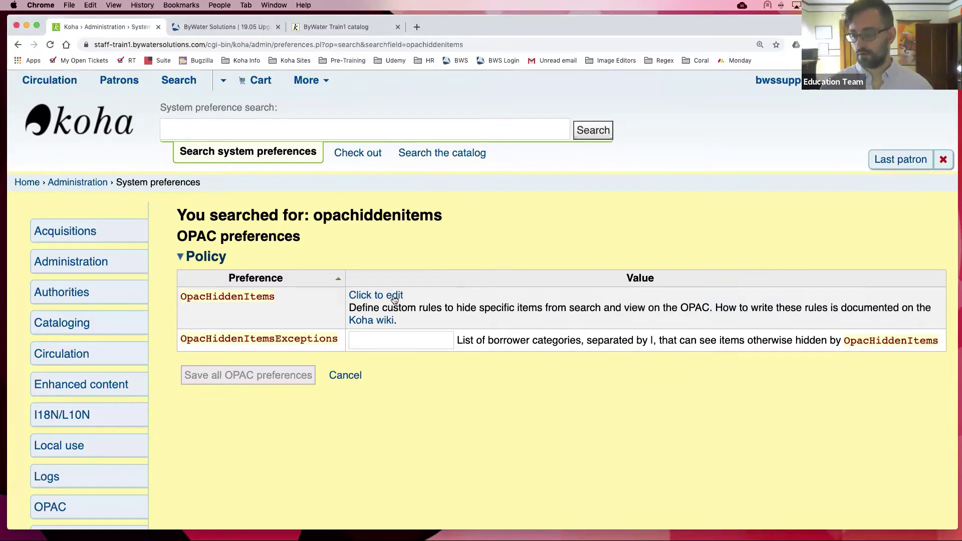
left_click(396, 297)
scroll(404, 301, "down", 5)
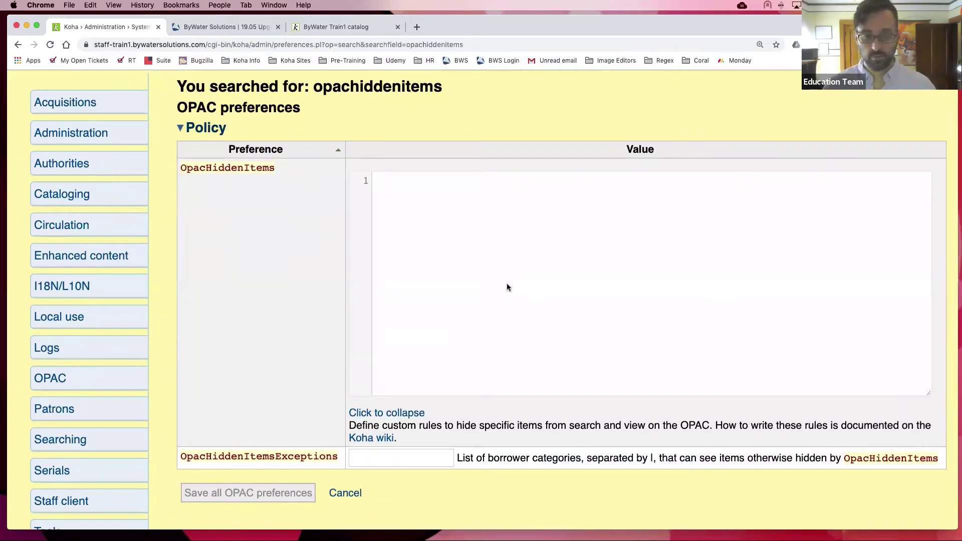
left_click(494, 262)
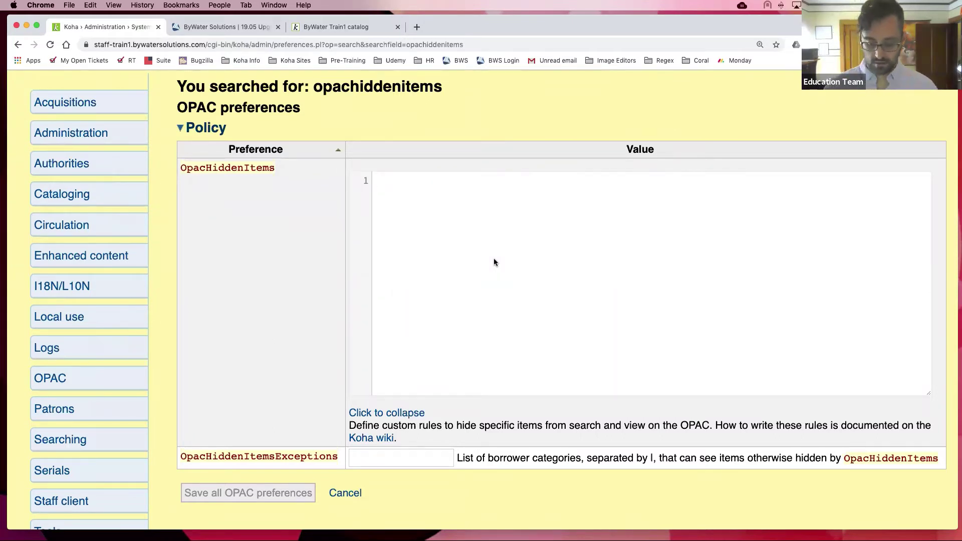
type("itype:")
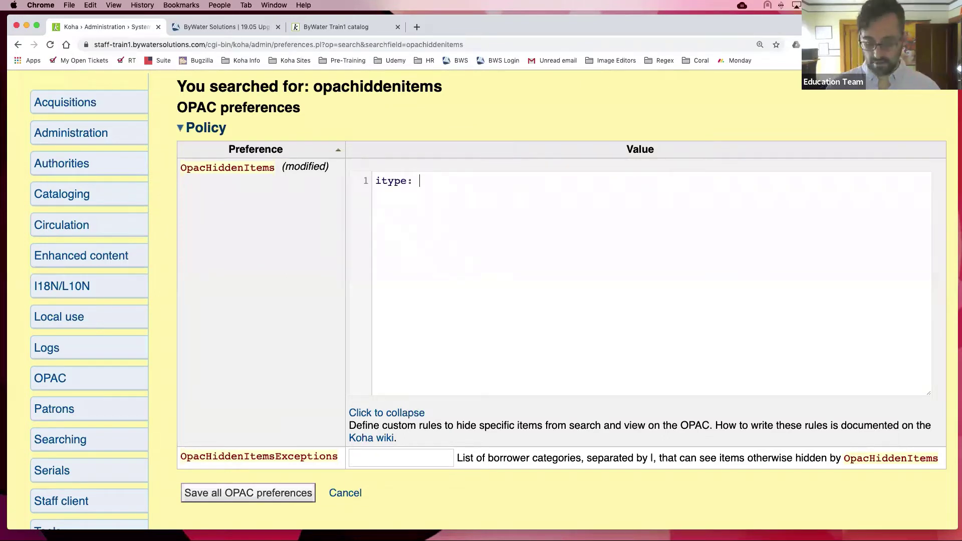
type("[")
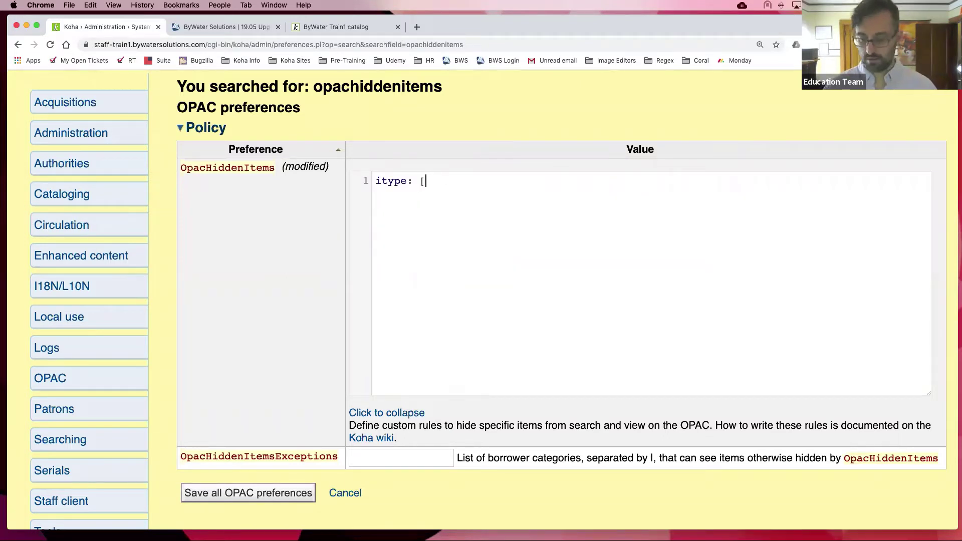
type("book")
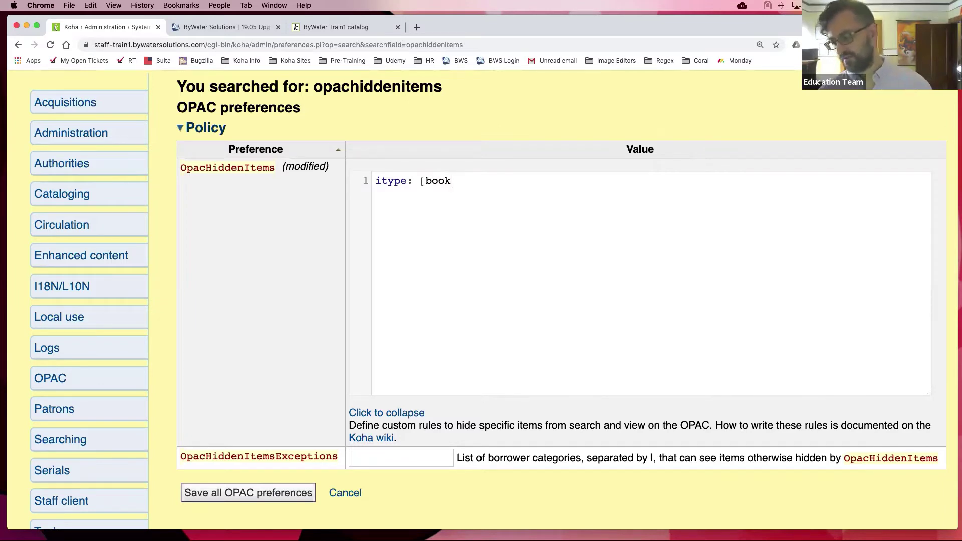
- Consult the Koha wiki page on OpacHiddenItems for the rule syntax, and return to the system preferences
left_click(390, 439)
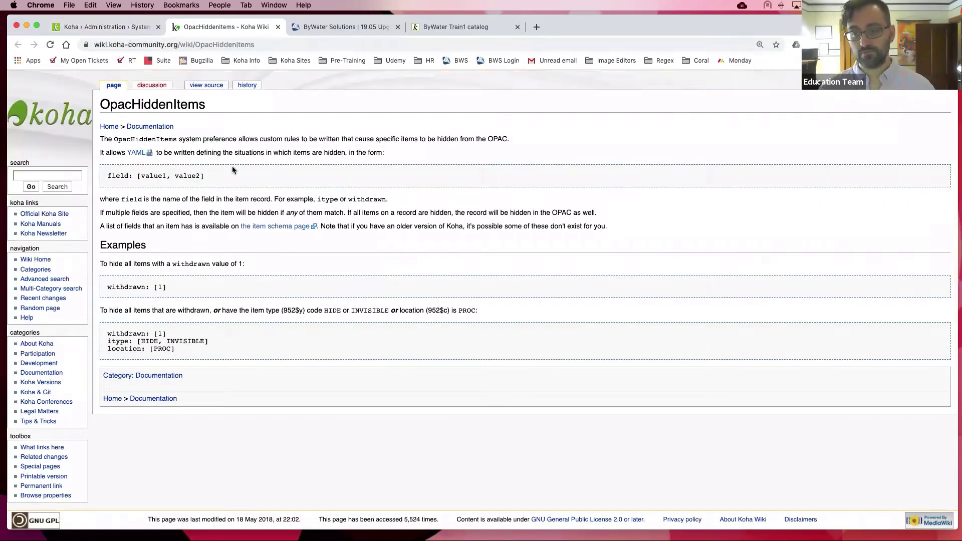
scroll(377, 212, "down", 1)
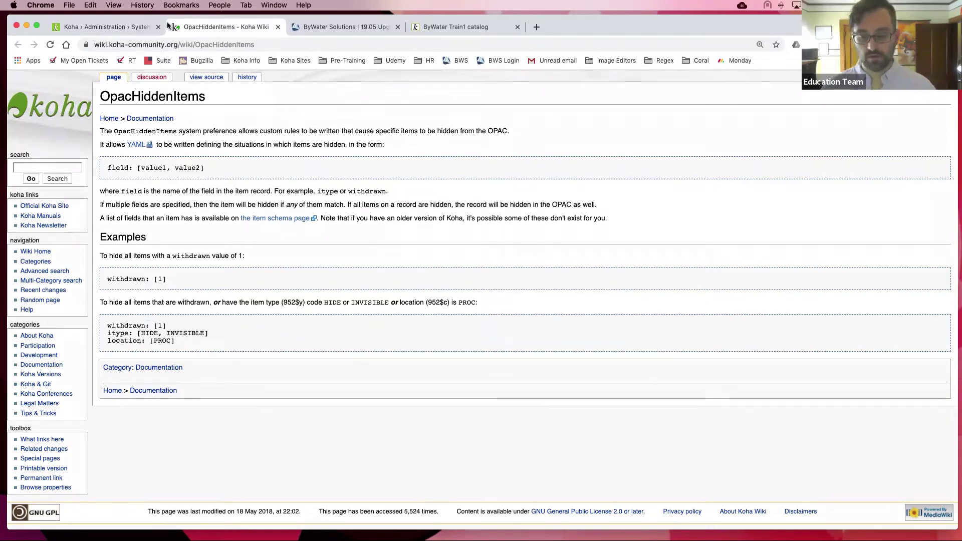
left_click(107, 27)
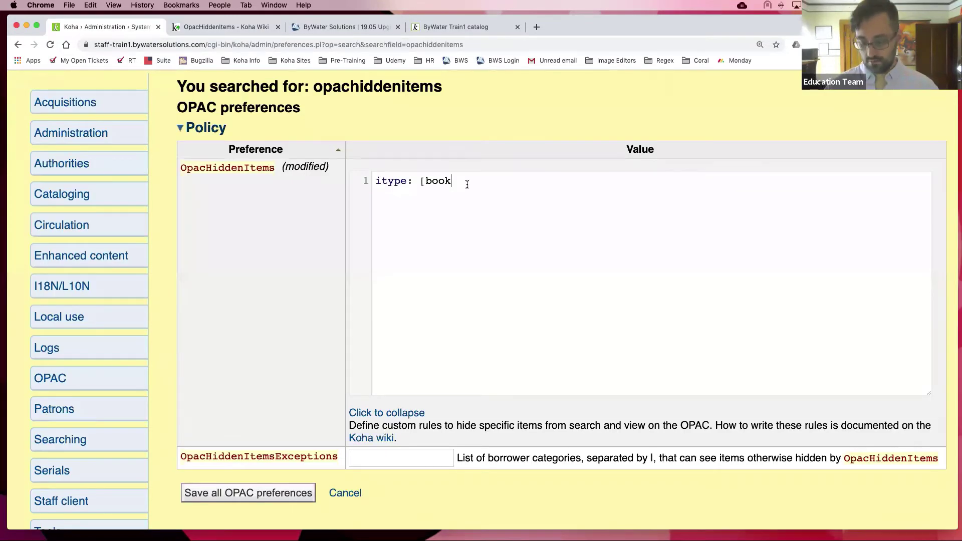
- Complete the item type rule with a second value so that it reads "itype: [book,ill]"
type(",iol")
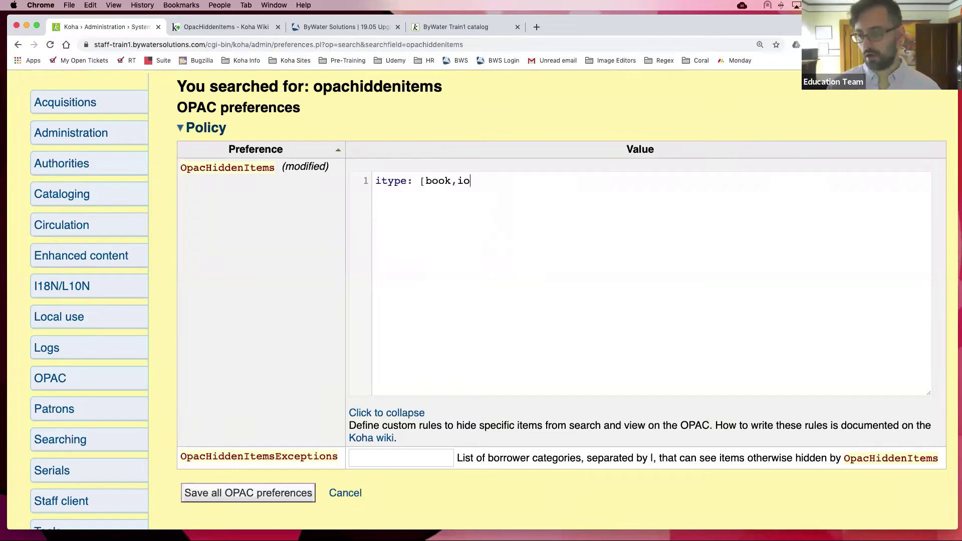
key("BackSpace")
key("BackSpace")
type("l")
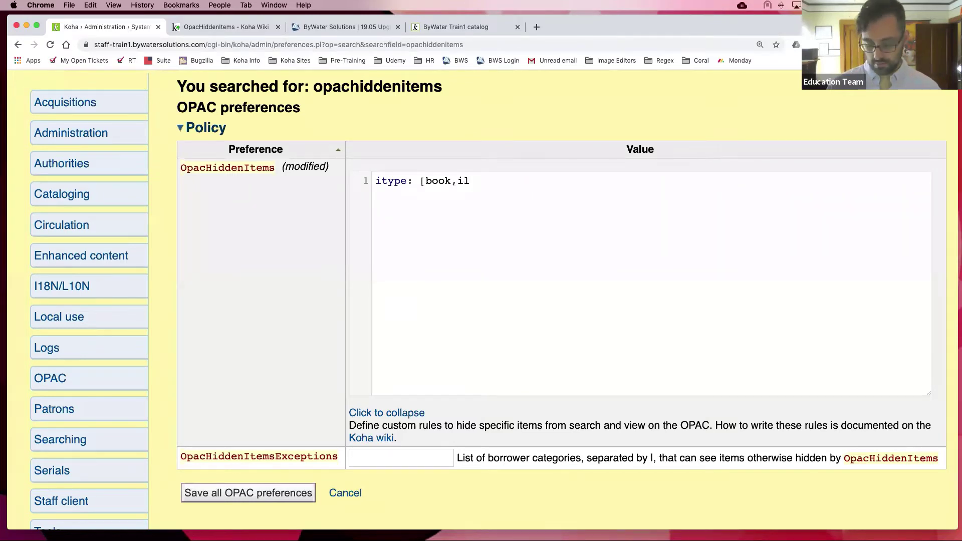
type("l]")
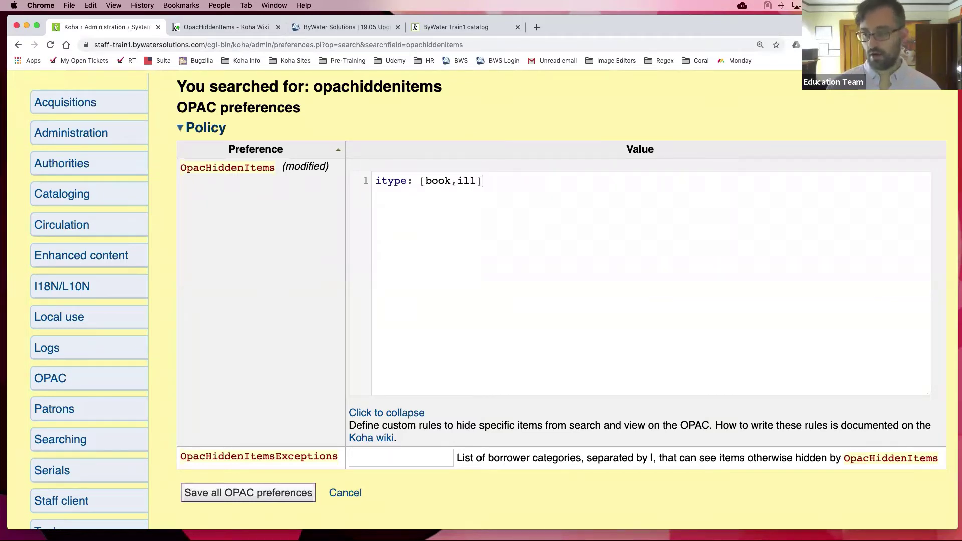
- Add a second line to the OpacHiddenItems rules reading "itemlost [blahblah]"
key("Return")
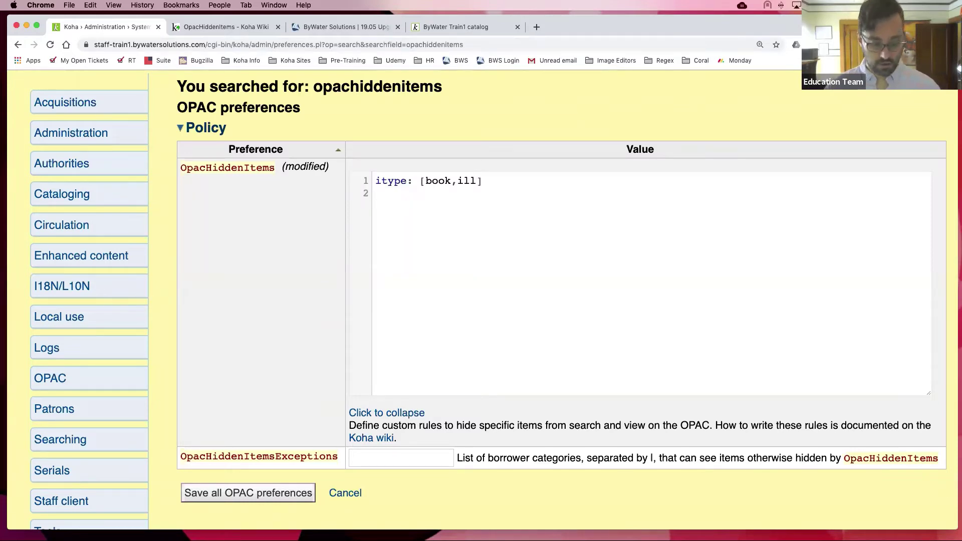
type("itemlost")
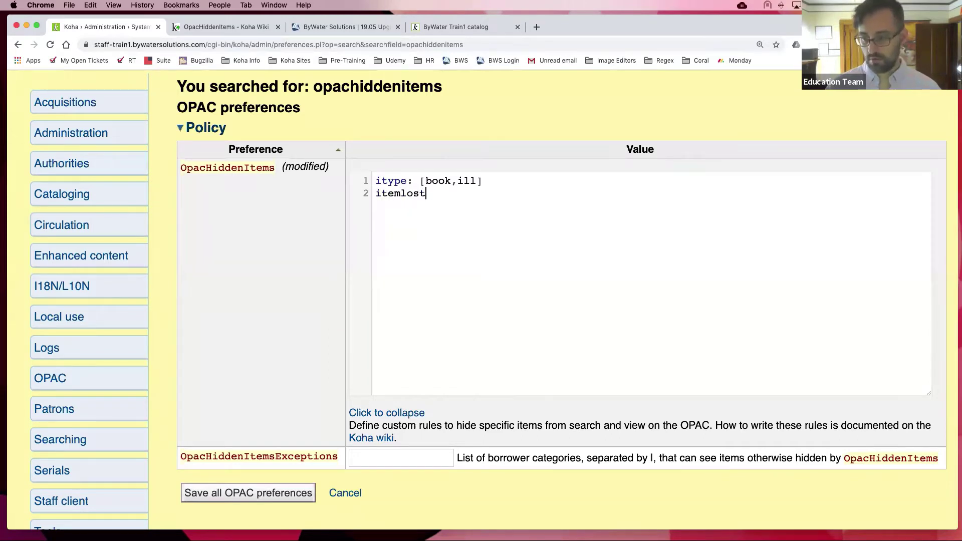
type(" sd")
key("BackSpace")
key("BackSpace")
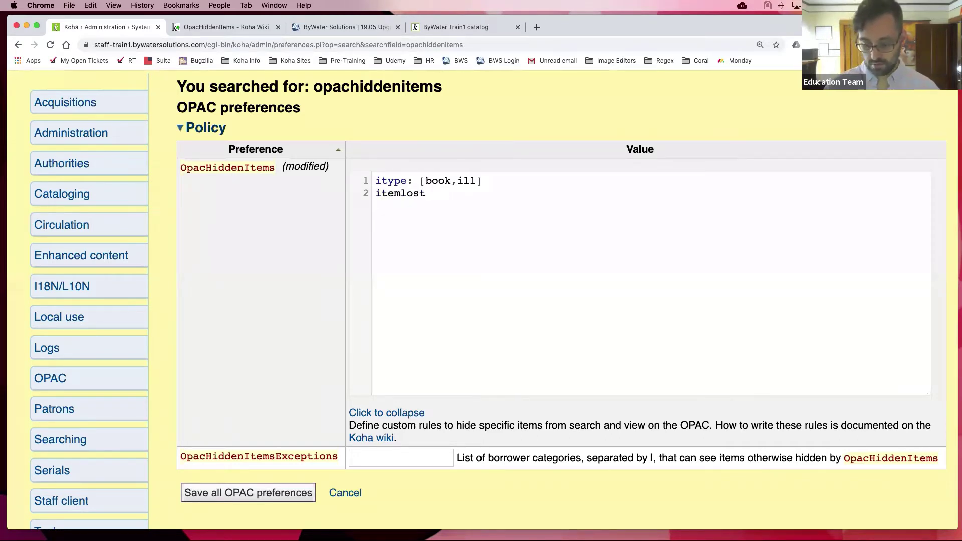
type("[blah")
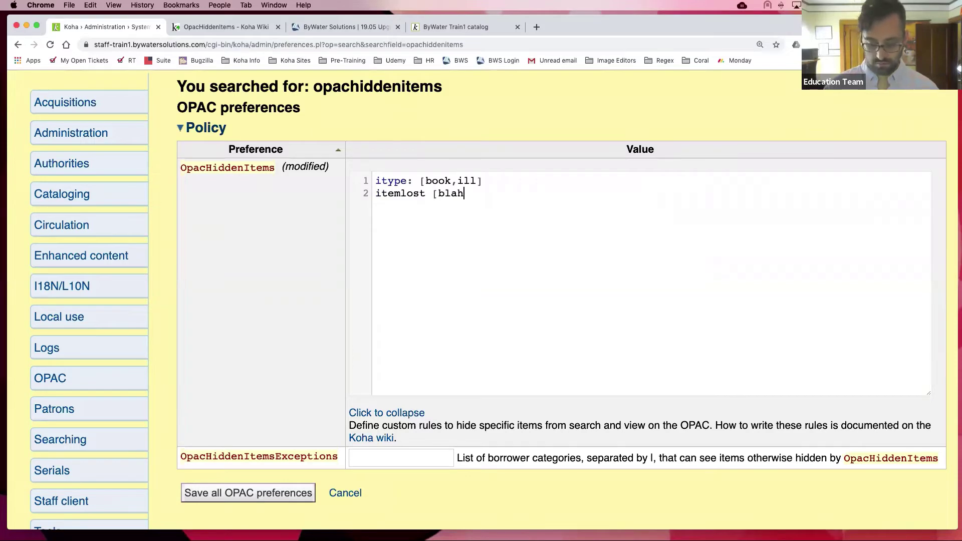
type("blah]")
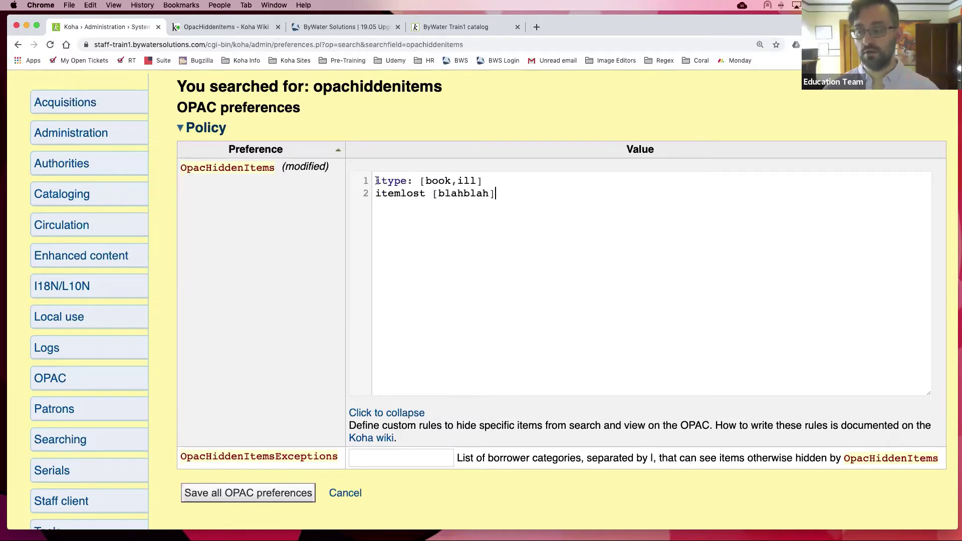
- Correct the second OpacHiddenItems rule by adding the missing colon so that it reads "itemlost: [blahblah]"
left_click_drag(377, 181, 408, 182)
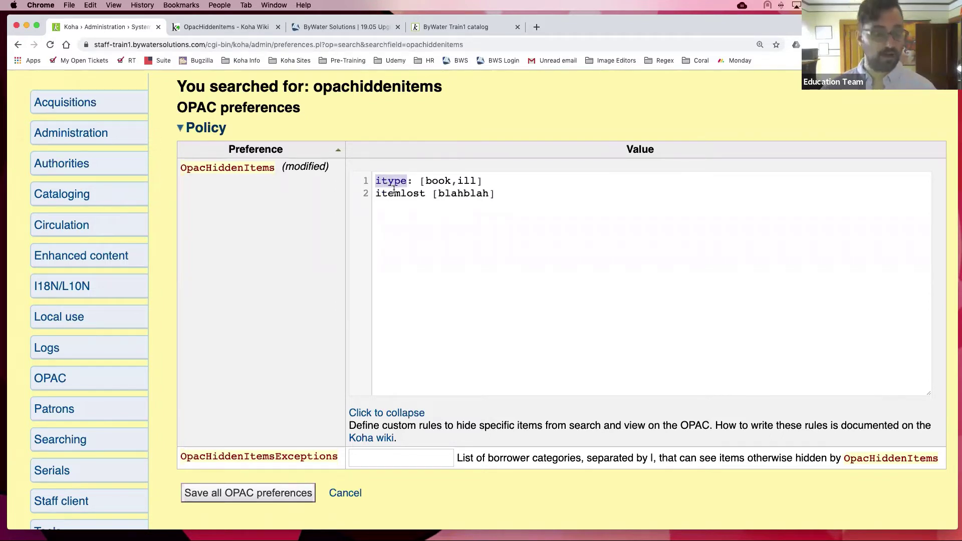
left_click_drag(402, 185, 407, 183)
left_click(433, 195)
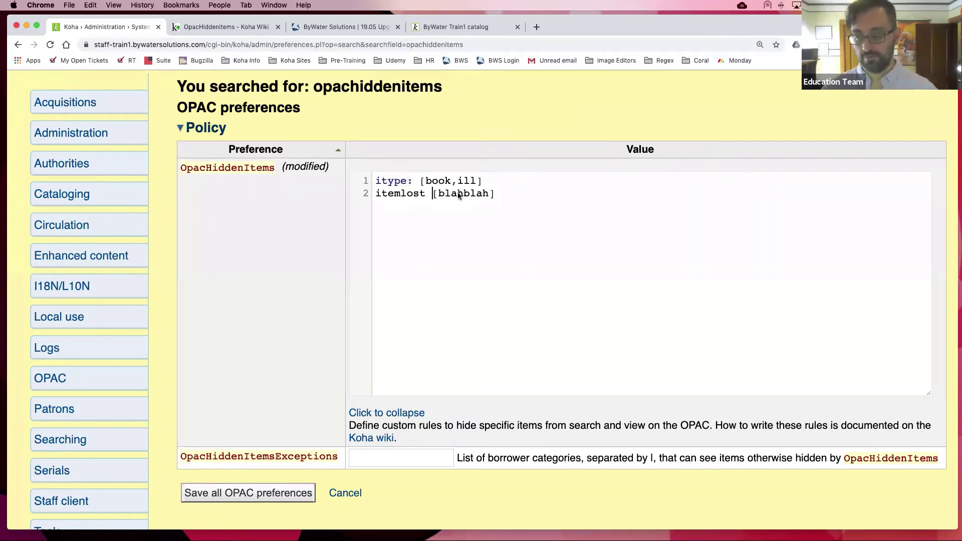
double_click(399, 192)
left_click(429, 197)
type(":")
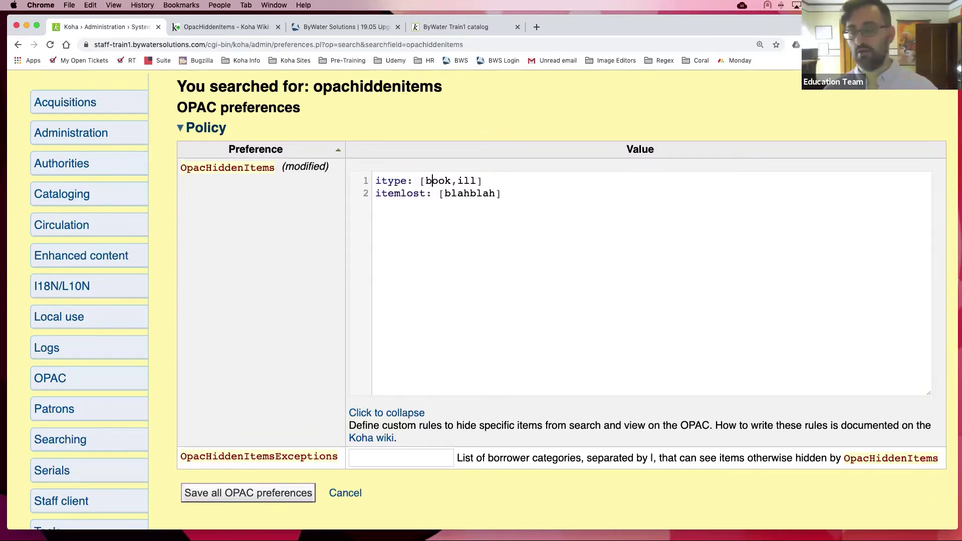
- Insert an unclosed single quote before blahblah and add the stray text "fdlkjtrhojrtjtj" after the itemlost rule's closing bracket
left_click(445, 194)
type("'")
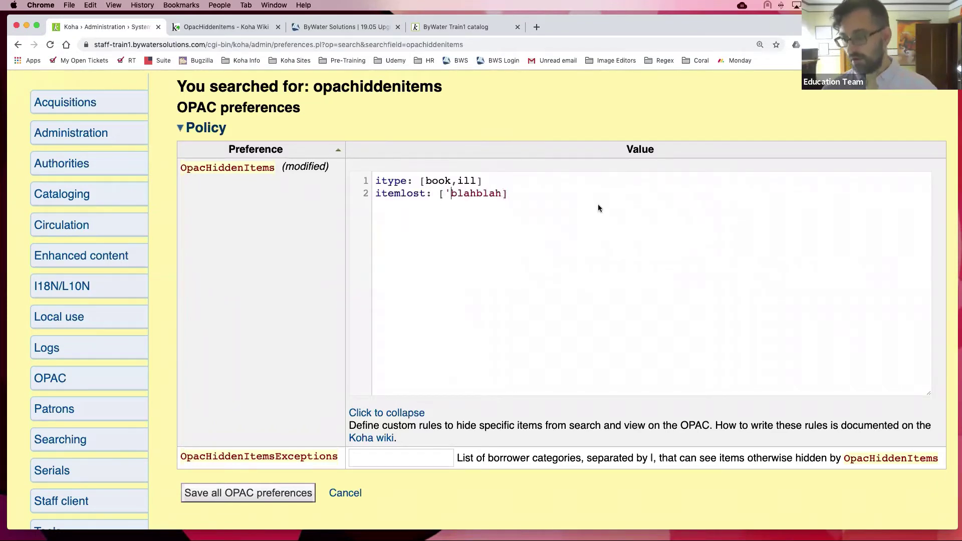
left_click(597, 203)
type("f")
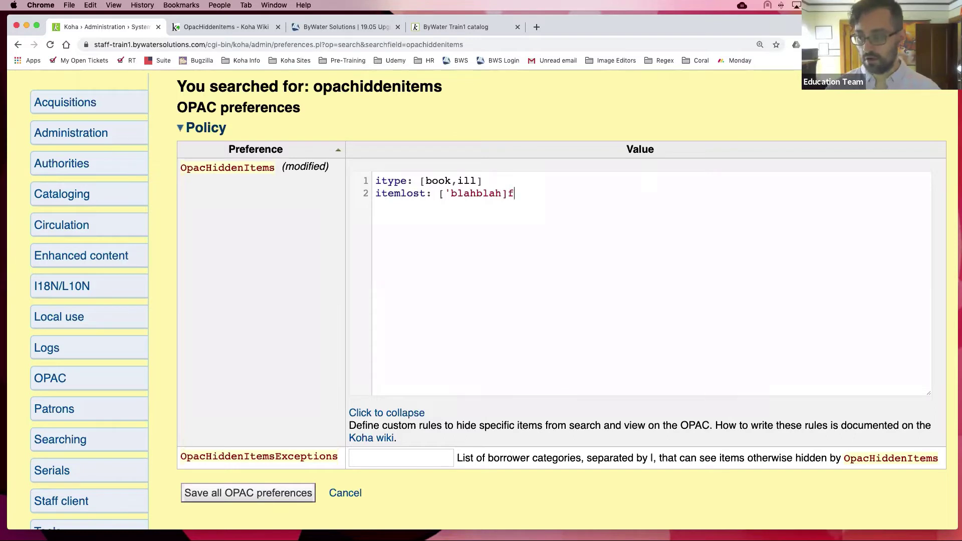
type("dlkjtrhojrtjtj")
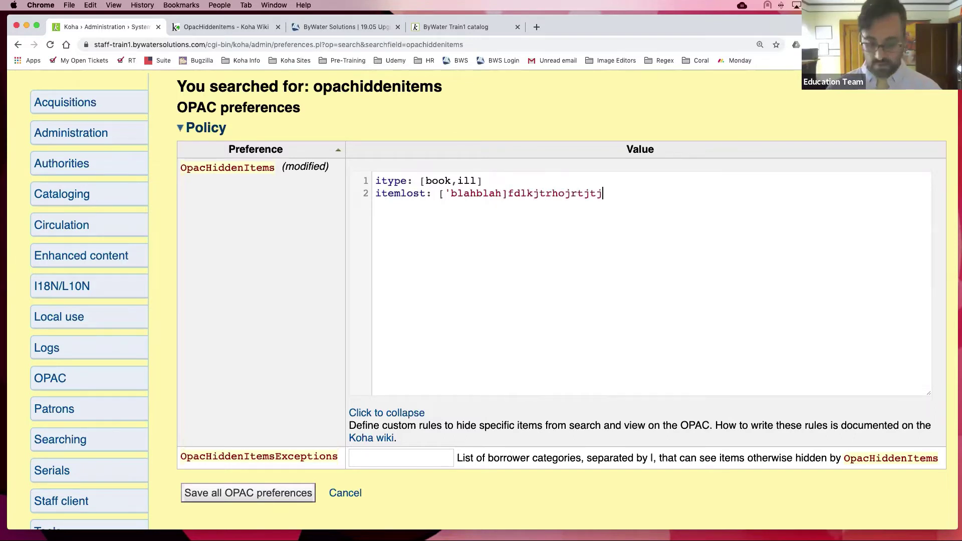
- Remove the stray text after the itemlost rule and close the quote so that it reads "itemlost: ['blahblah']"
key("BackSpace")
key("BackSpace")
key("BackSpace")
key("BackSpace")
key("BackSpace")
key("BackSpace")
key("BackSpace")
key("BackSpace")
key("BackSpace")
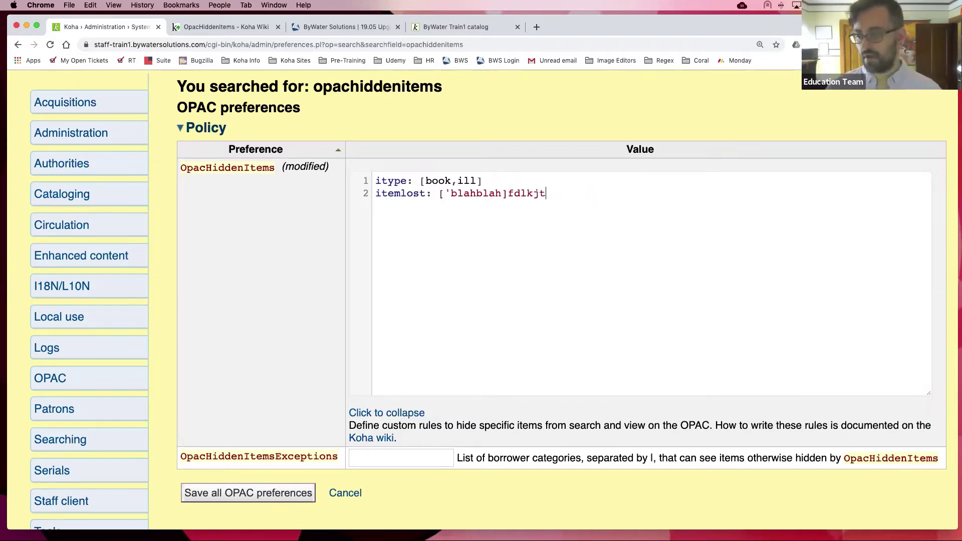
key("BackSpace")
key("BackSpace")
key("BackSpace")
key("BackSpace")
key("BackSpace")
key("BackSpace")
key("Left")
type("'")
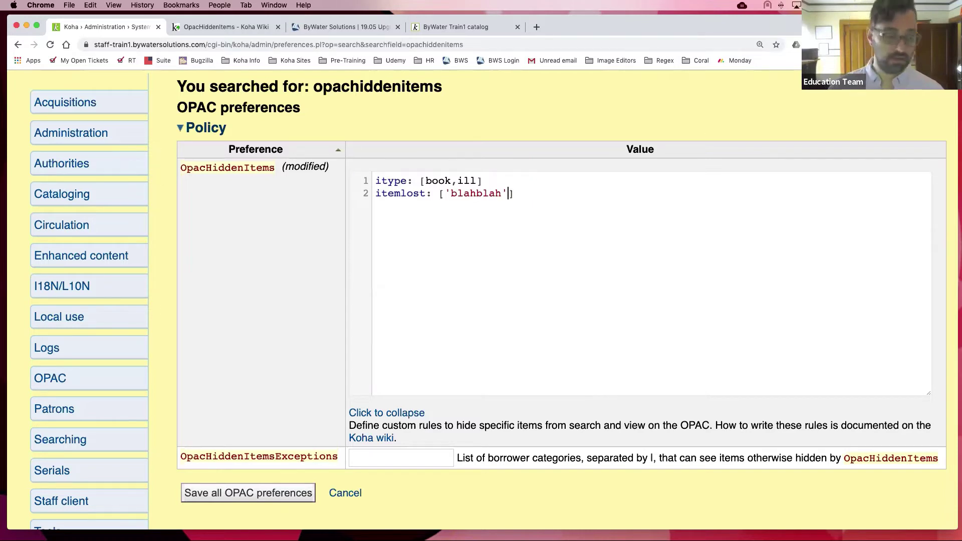
- Replace the quoted itemlost value with the number 1 so that the rule reads "itemlost: [1]"
key("Left")
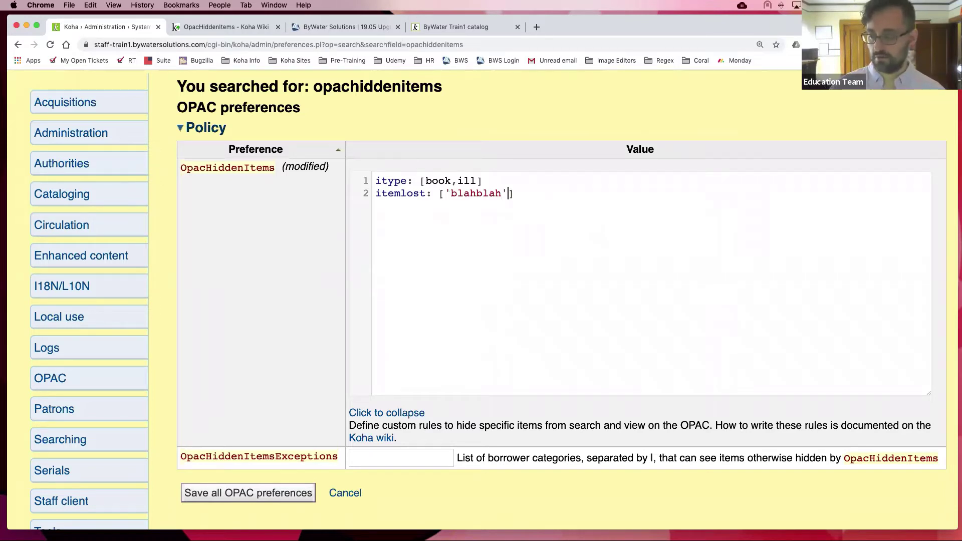
key("BackSpace")
key("BackSpace")
key("BackSpace")
key("BackSpace")
key("BackSpace")
key("BackSpace")
key("BackSpace")
key("BackSpace")
key("BackSpace")
key("BackSpace")
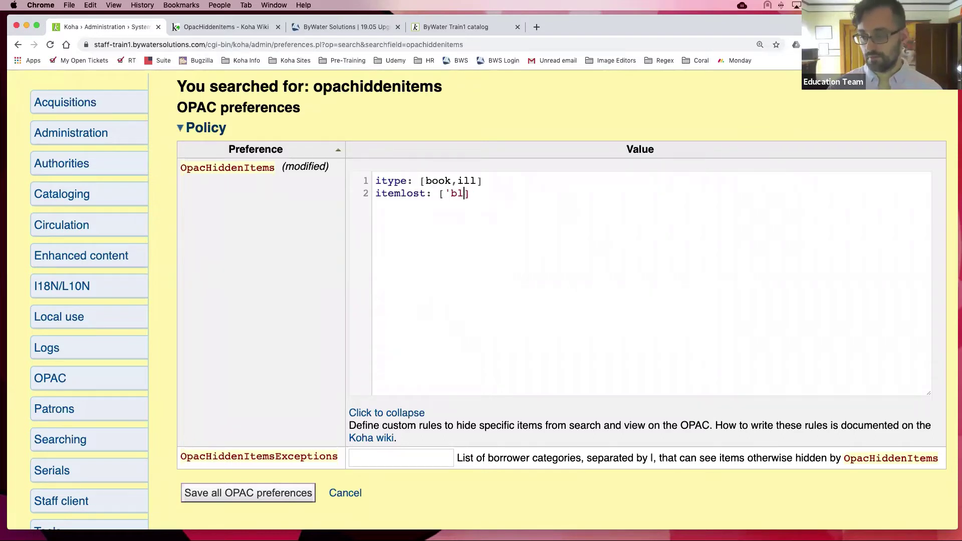
type("1")
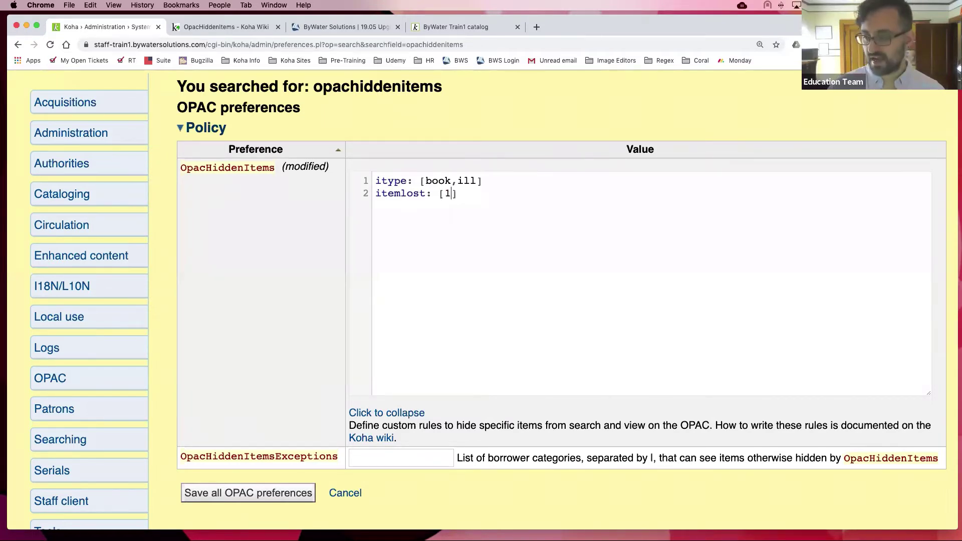
- Remove the closing bracket from the itemlost rule to make it malformed, and save the OPAC preferences
key("super+minus")
key("super+equal")
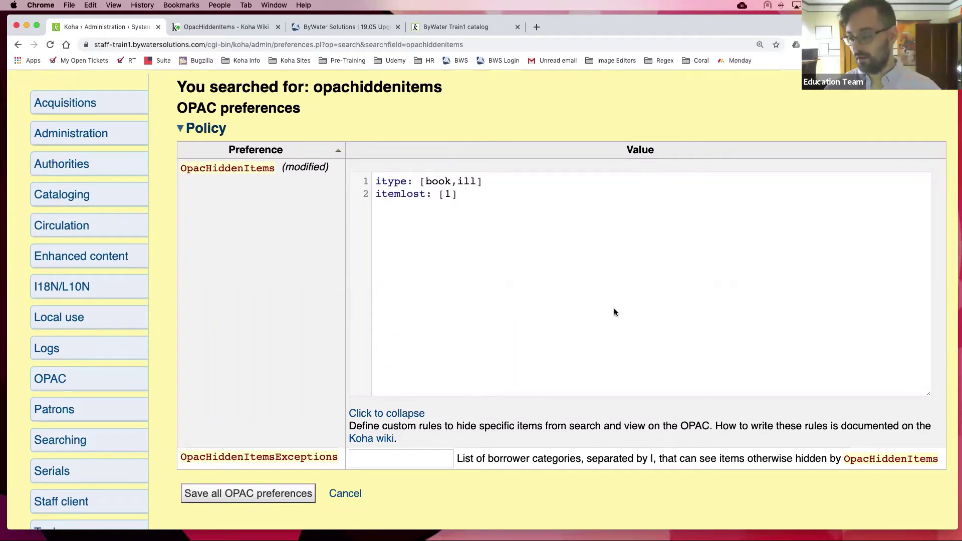
key("Delete")
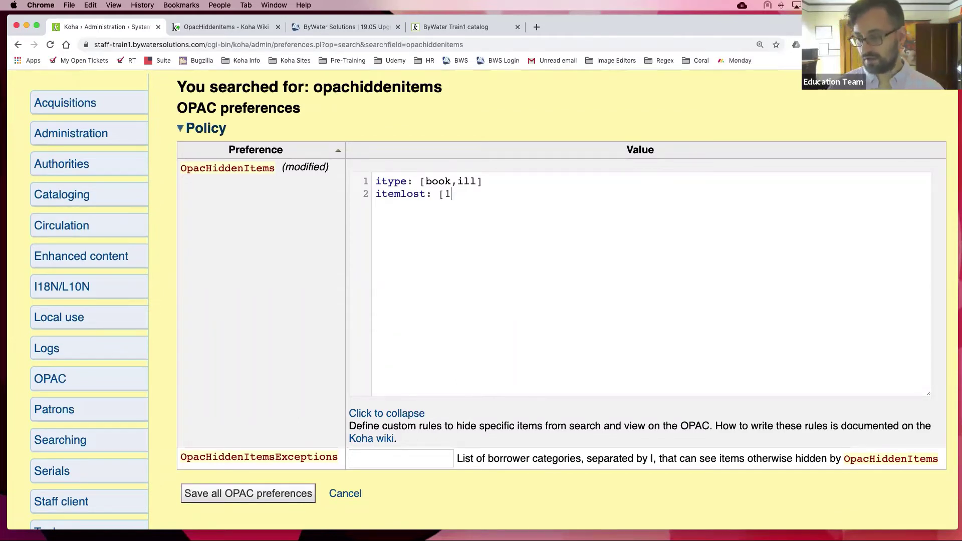
left_click(301, 495)
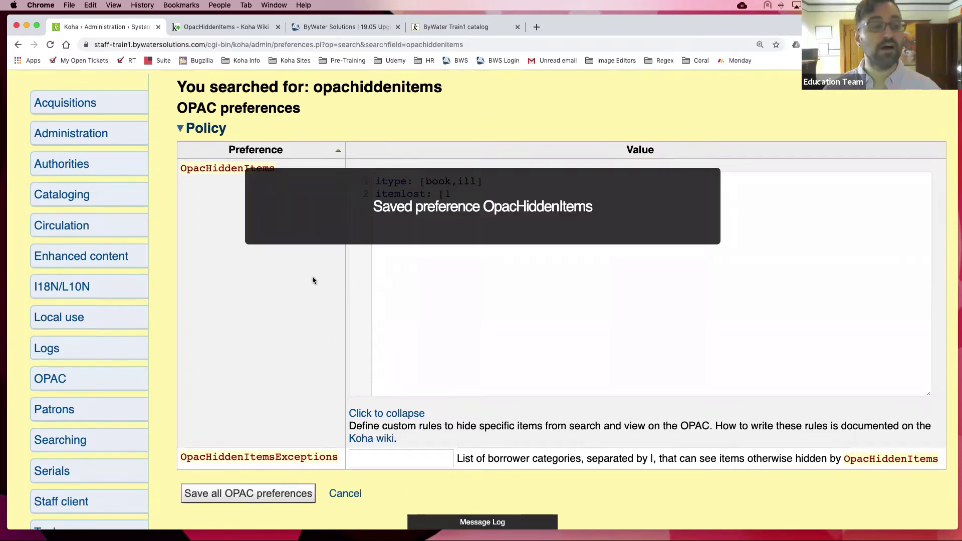
- Open About Koha in a separate browser tab and examine the system information for configuration warnings about preferences
scroll(311, 276, "up", 5)
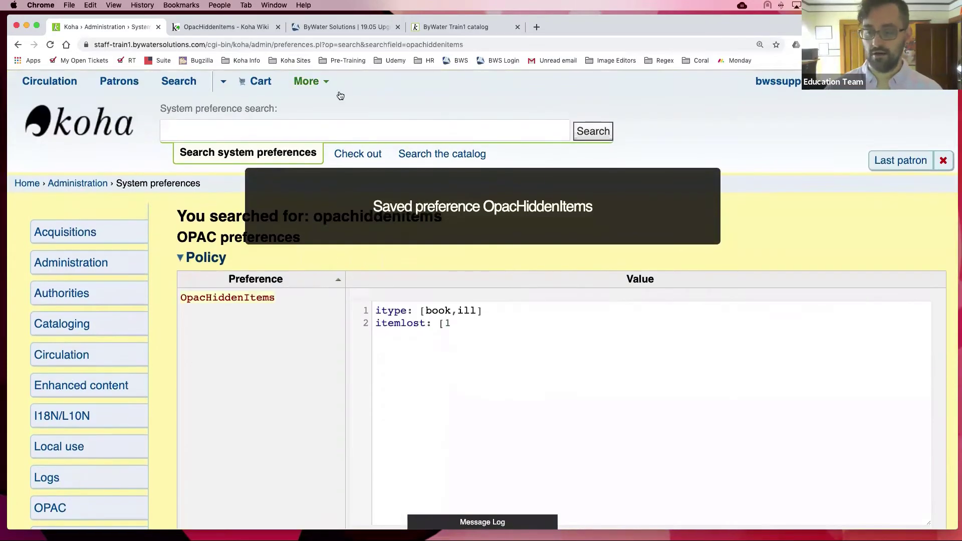
left_click(318, 83)
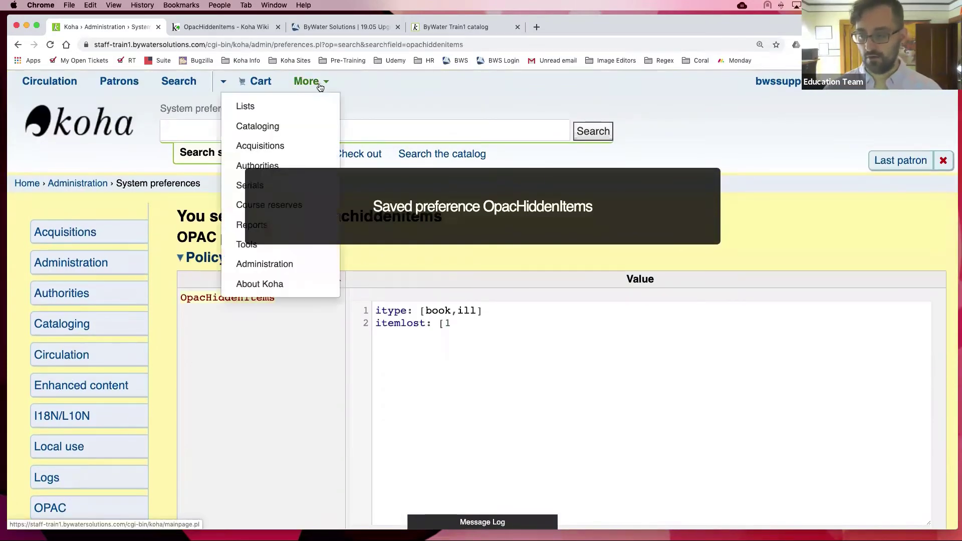
right_click(261, 284)
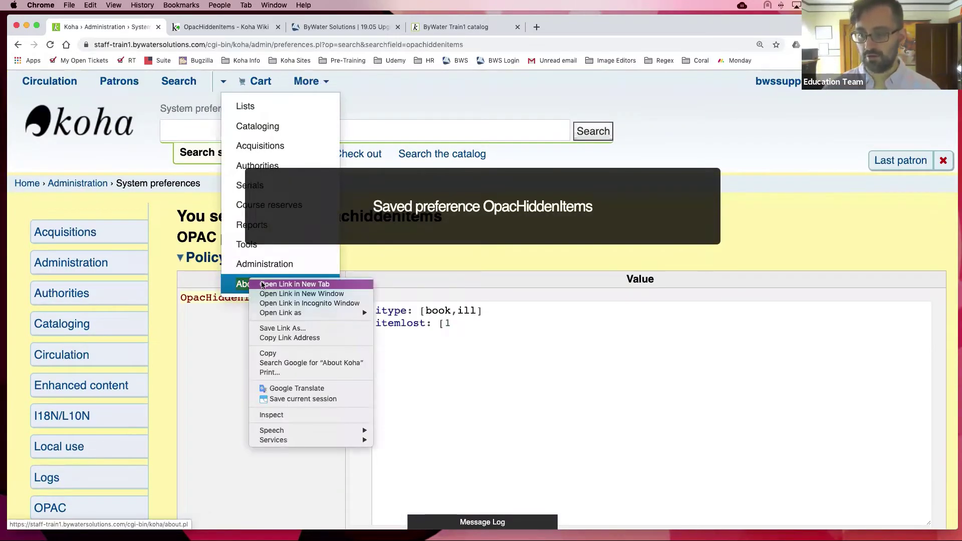
left_click(262, 284)
left_click(235, 29)
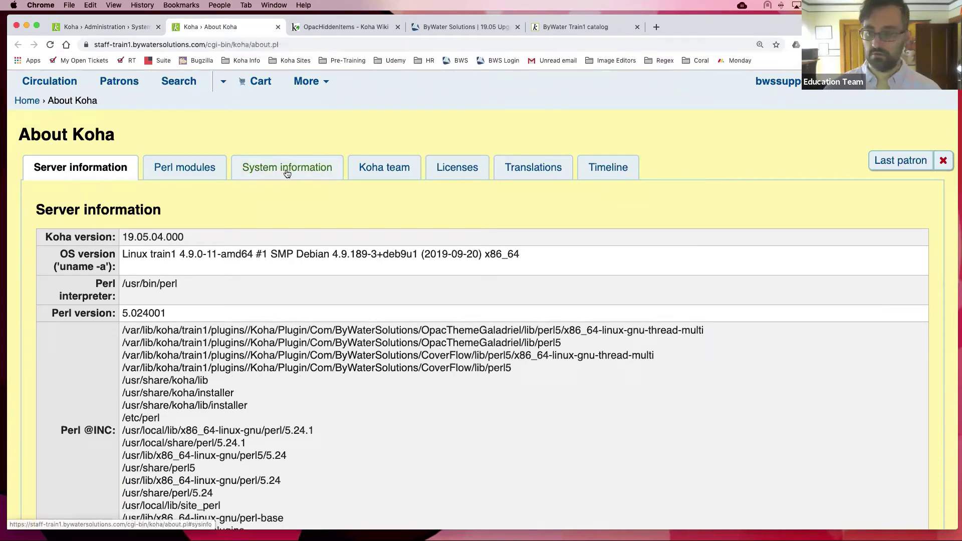
left_click(287, 170)
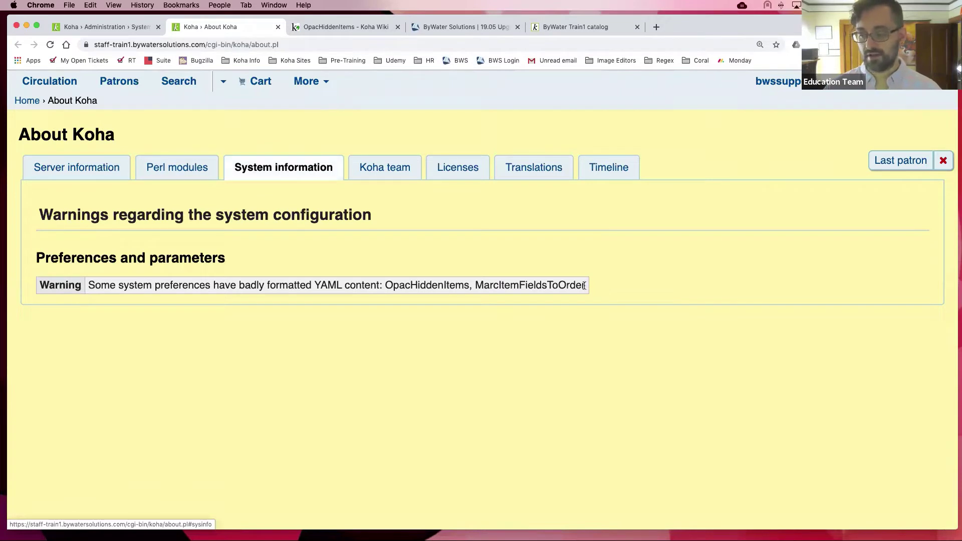
left_click_drag(585, 287, 56, 289)
left_click(55, 289)
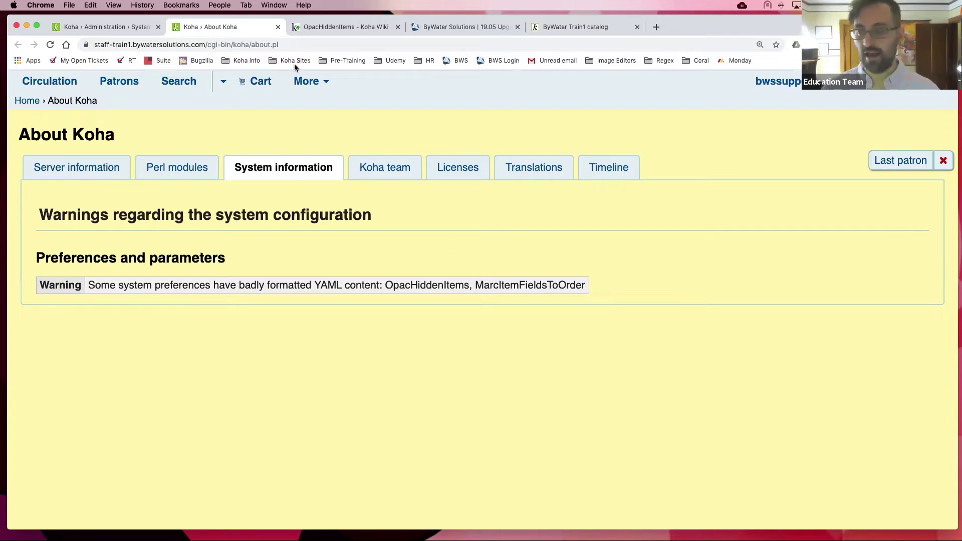
- Return to the OpacHiddenItems preference, clear all of its rules and save the OPAC preferences
left_click(112, 25)
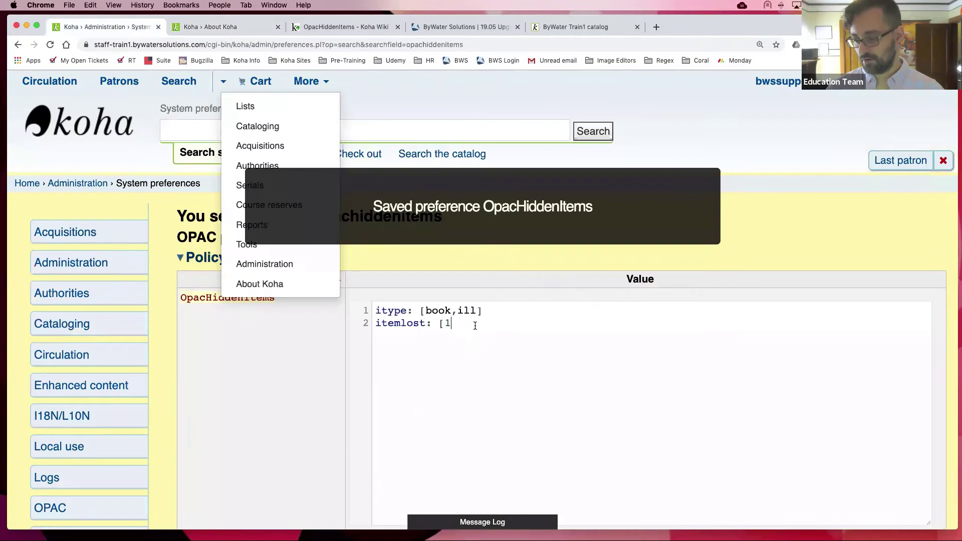
key("super+a")
key("BackSpace")
scroll(336, 391, "down", 5)
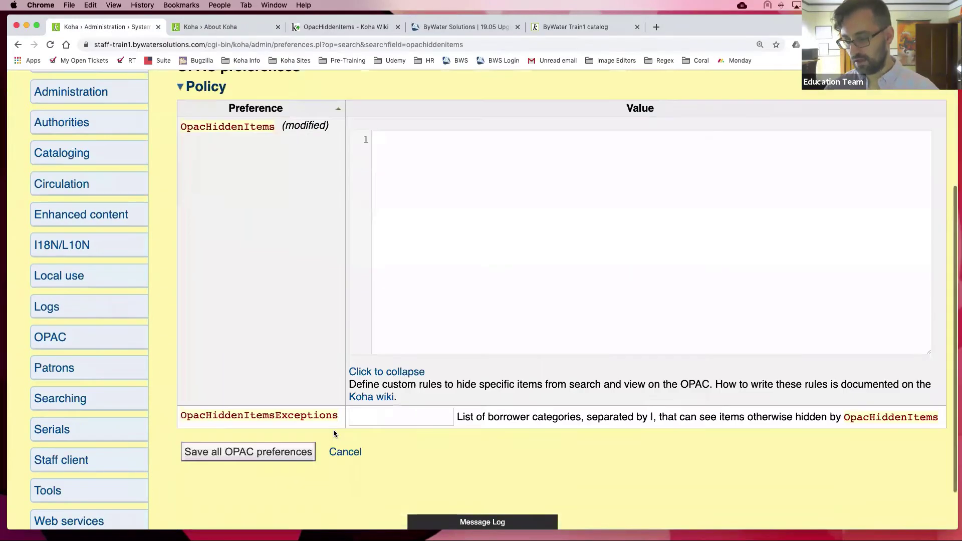
left_click(241, 451)
- Search the system preferences for "marcitem" and correct the MarcItemFieldsToOrder mapping so that it reads "itype: 975$h"
scroll(256, 138, "up", 5)
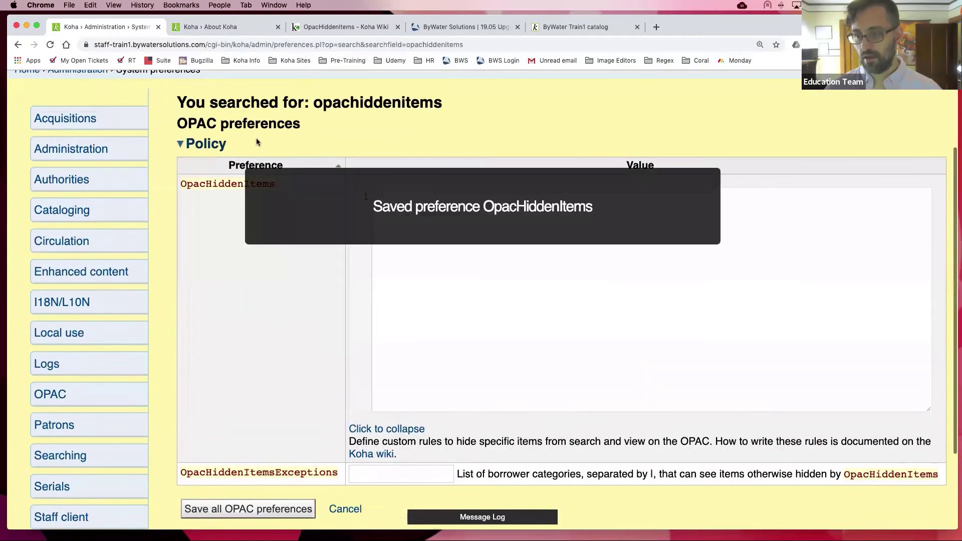
left_click(296, 130)
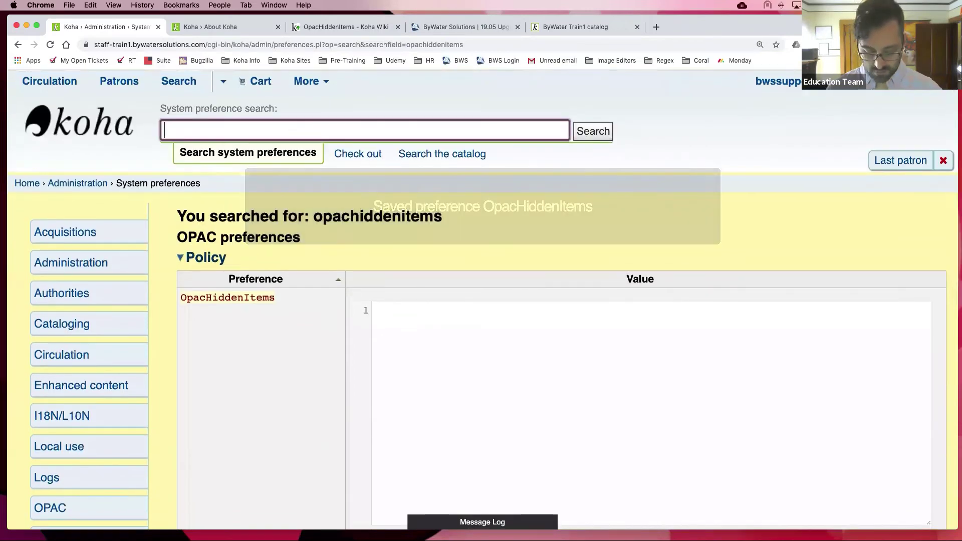
type("marcitem")
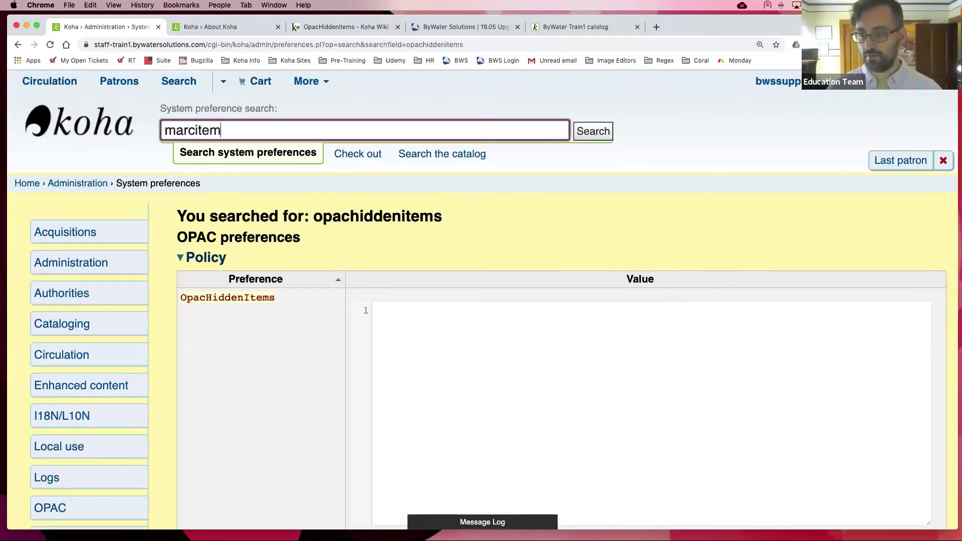
key("Return")
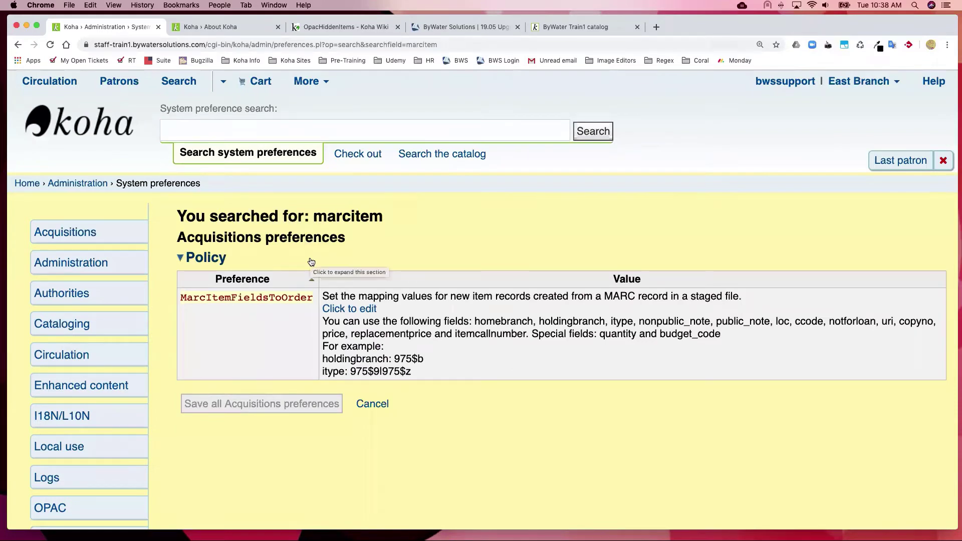
left_click(340, 310)
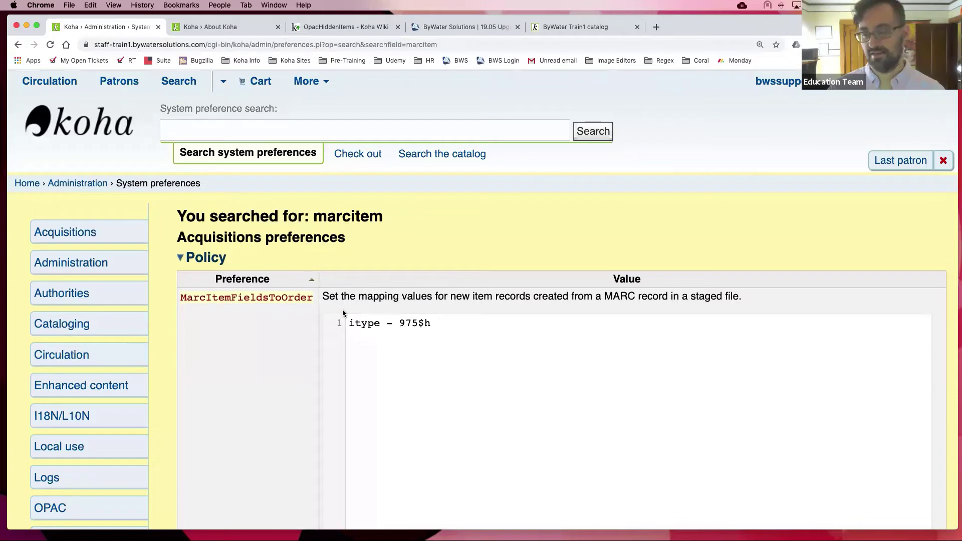
left_click(395, 331)
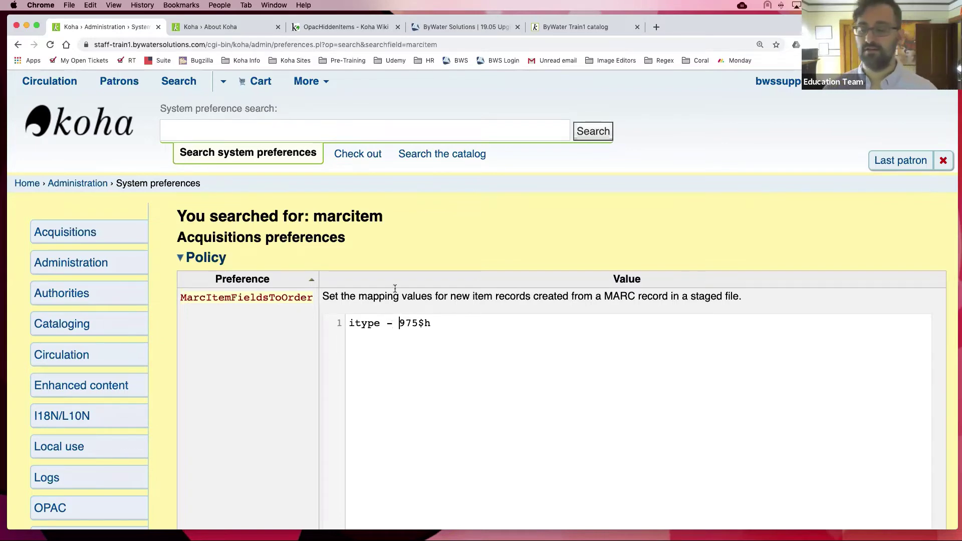
scroll(428, 396, "down", 5)
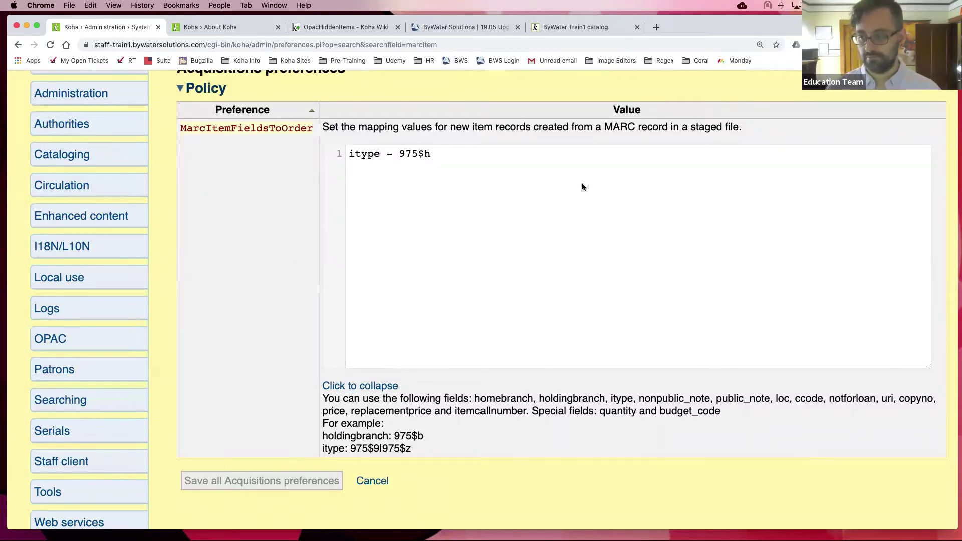
key("BackSpace")
key("BackSpace")
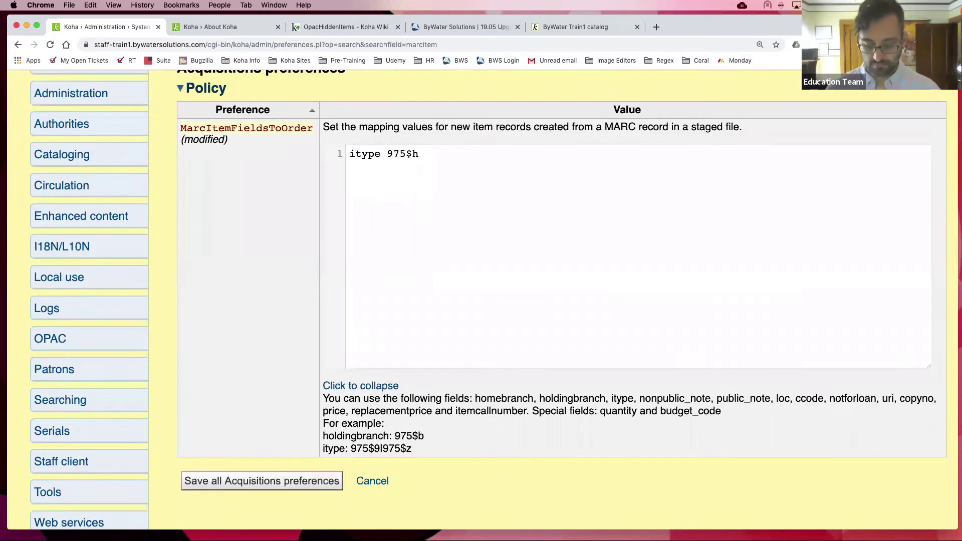
type(":")
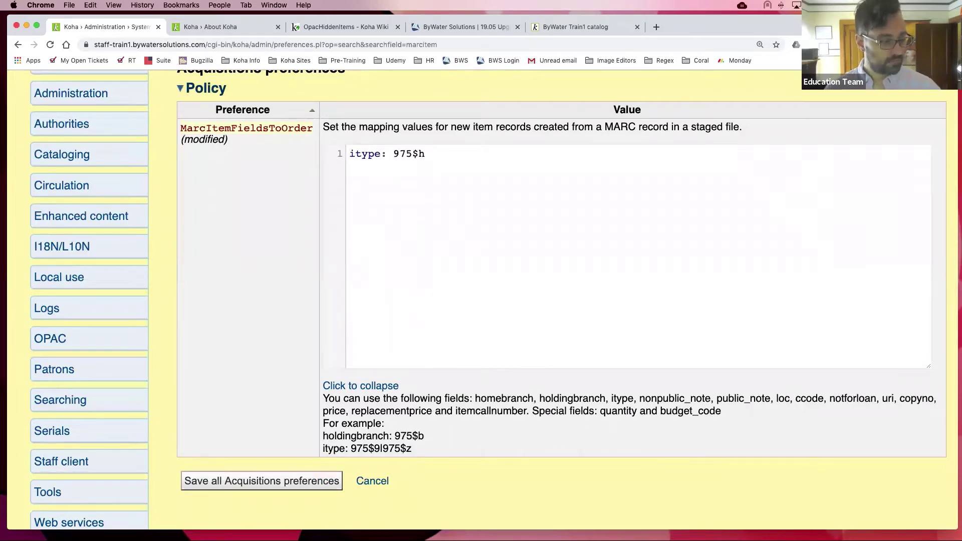
- Search the system preferences for "opacuserjs", discarding the unsaved acquisitions change, and open the OPACUserJS code for editing
scroll(504, 135, "up", 5)
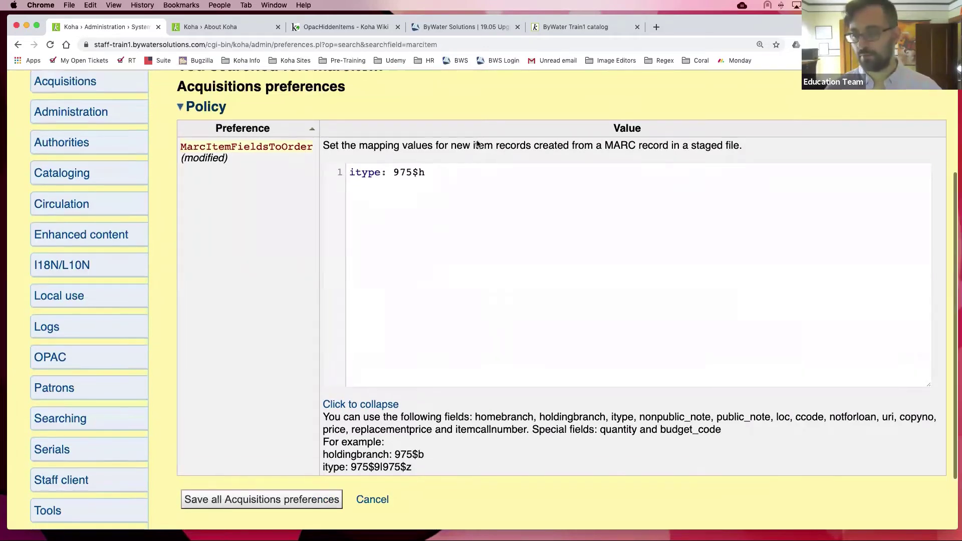
left_click(223, 133)
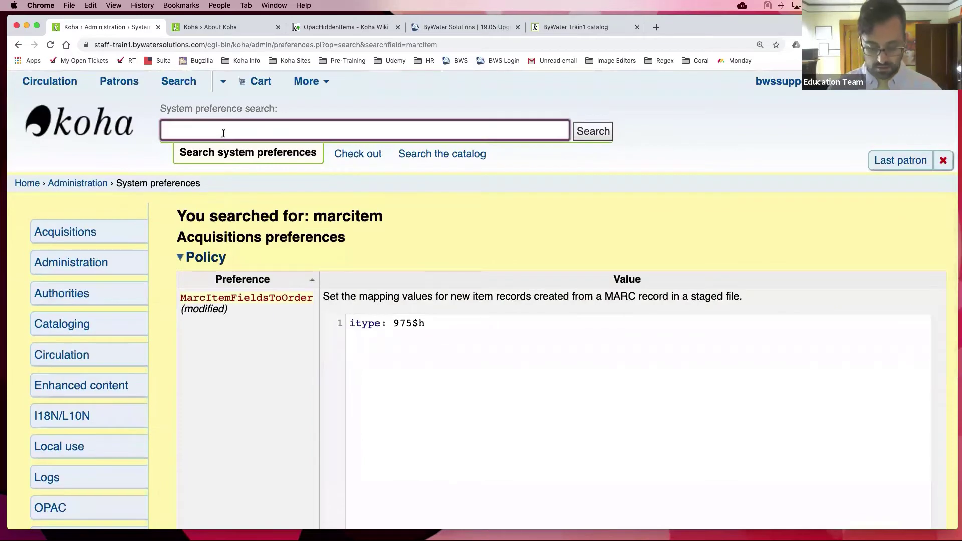
type("opac")
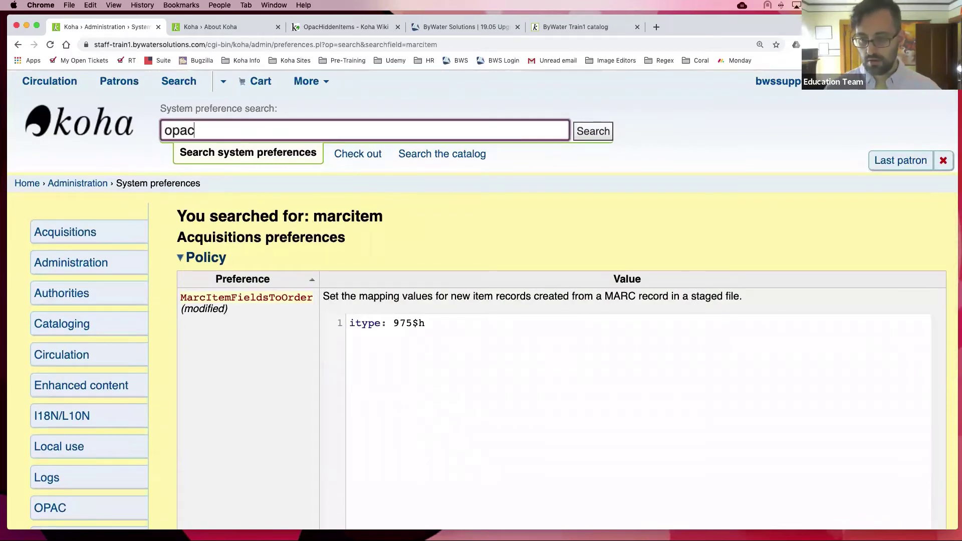
type("user")
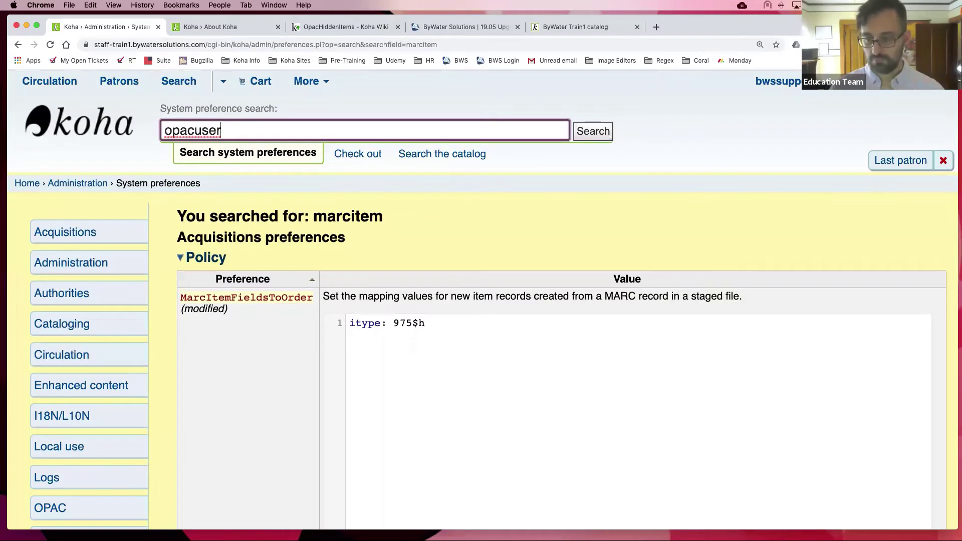
type("js")
key("Return")
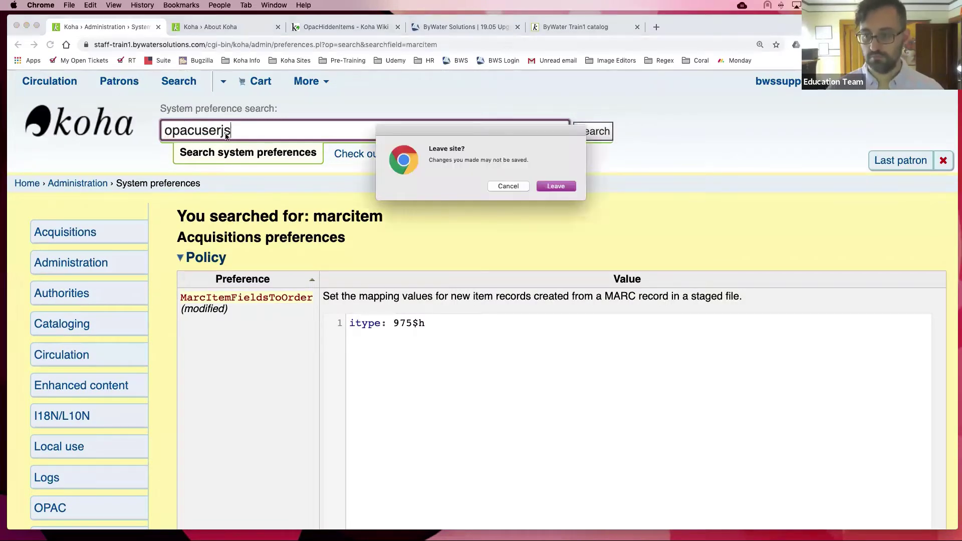
left_click(556, 186)
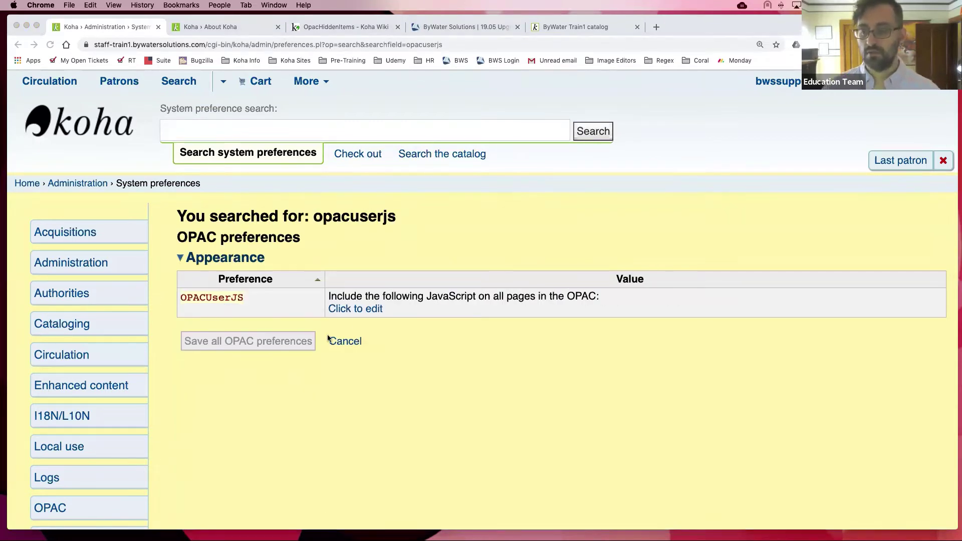
left_click(348, 309)
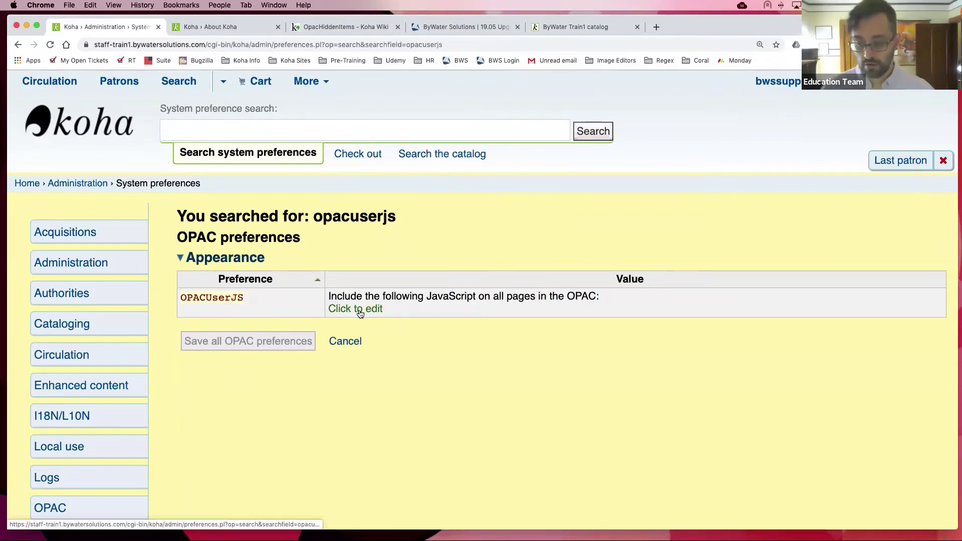
left_click(359, 309)
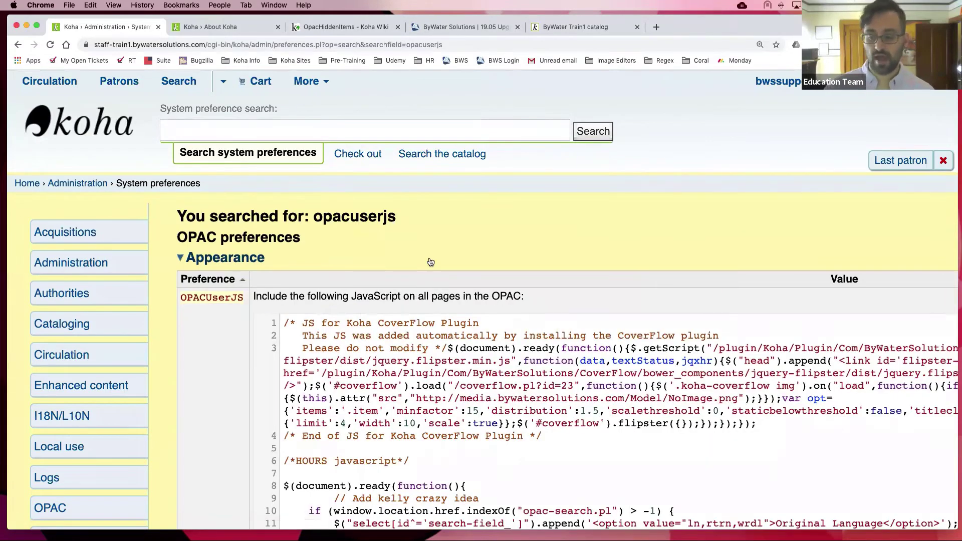
- Examine the CoverFlow plugin code and the comment lines marking separate sections in the OPACUserJS preference
scroll(430, 256, "down", 3)
scroll(430, 256, "down", 2)
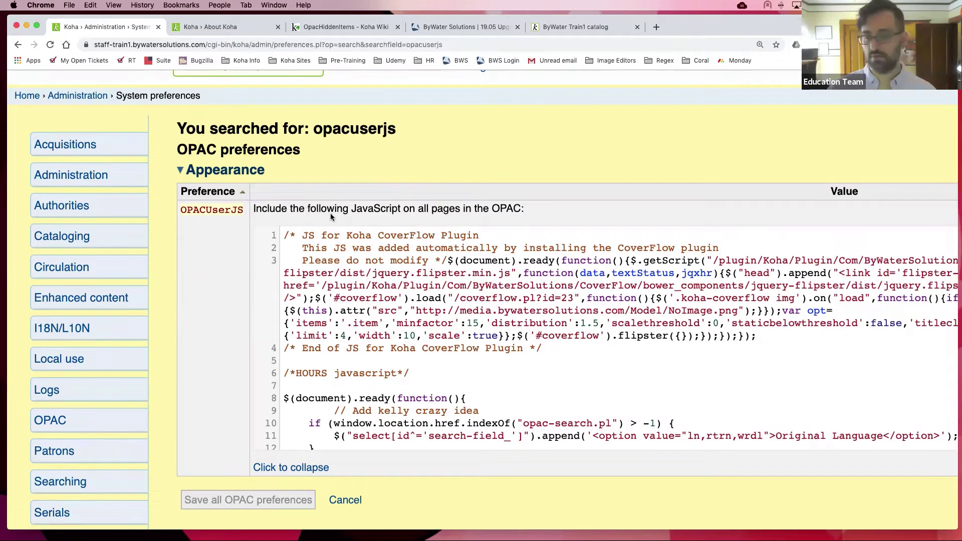
scroll(207, 195, "down", 2)
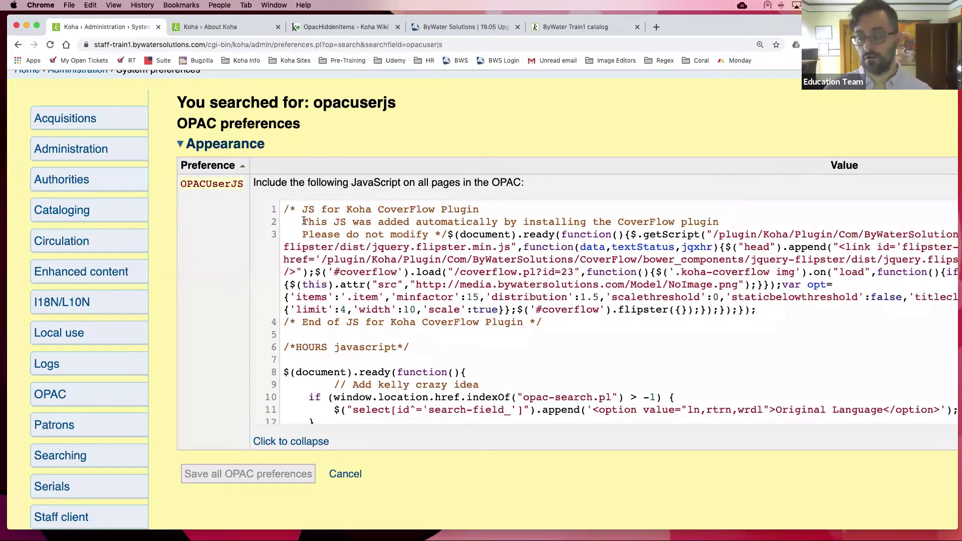
scroll(409, 295, "down", 2)
scroll(410, 282, "down", 2)
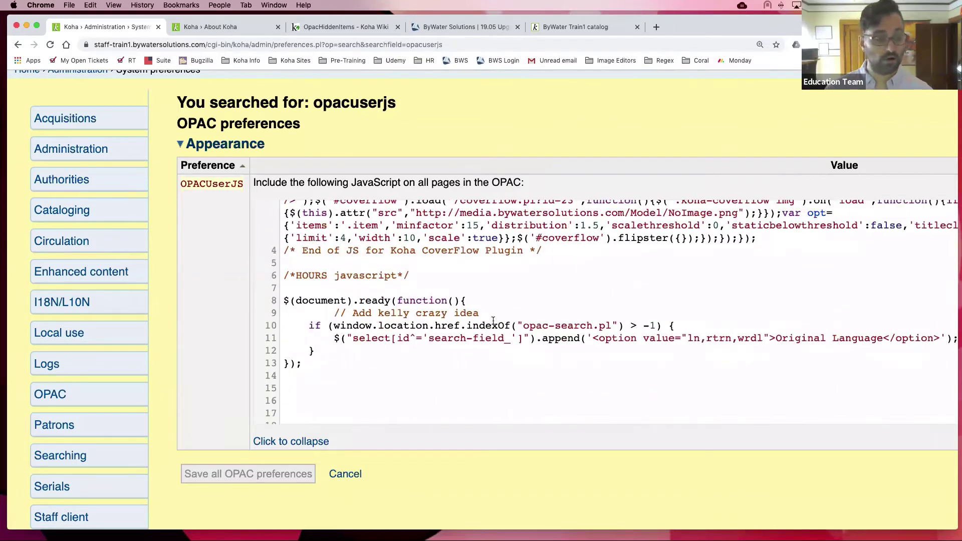
scroll(495, 284, "up", 5)
scroll(498, 287, "up", 3)
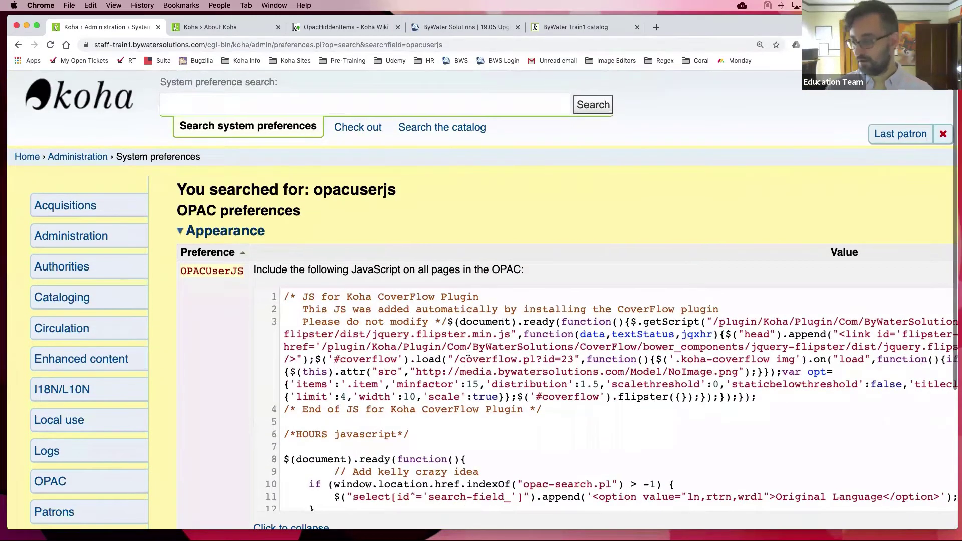
scroll(468, 351, "down", 3)
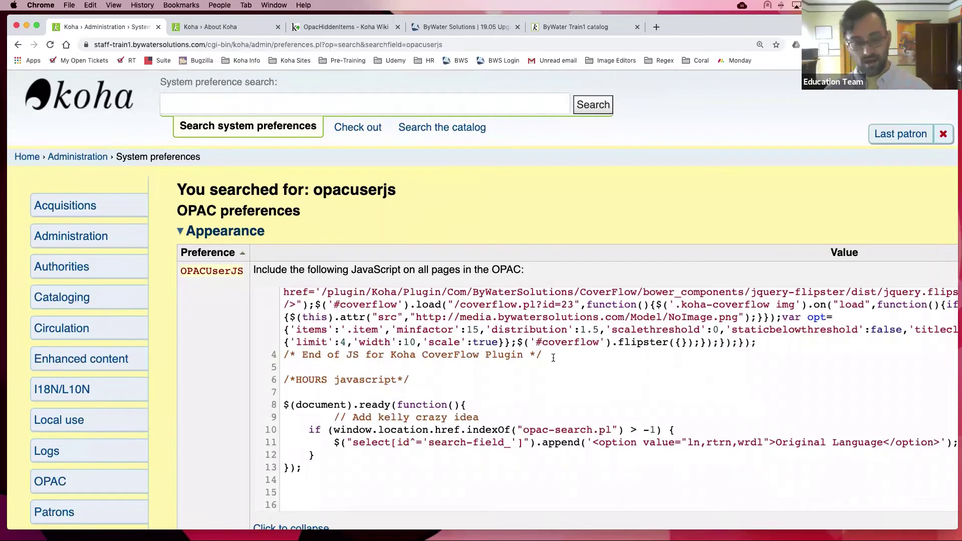
left_click_drag(553, 358, 283, 353)
left_click(296, 379)
scroll(417, 340, "up", 1)
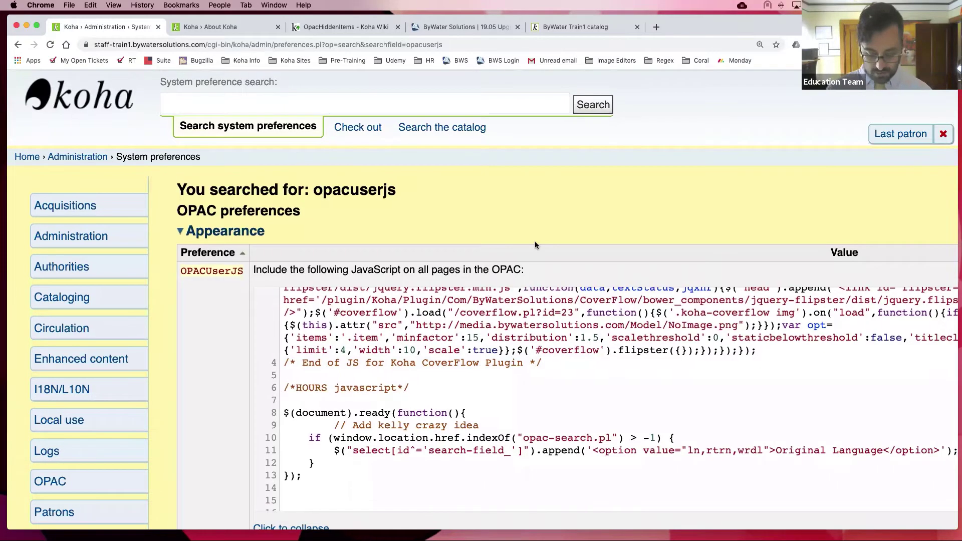
- Search the page for "hours" to locate the matching comment in the OPACUserJS code, and close the search
key("super+f")
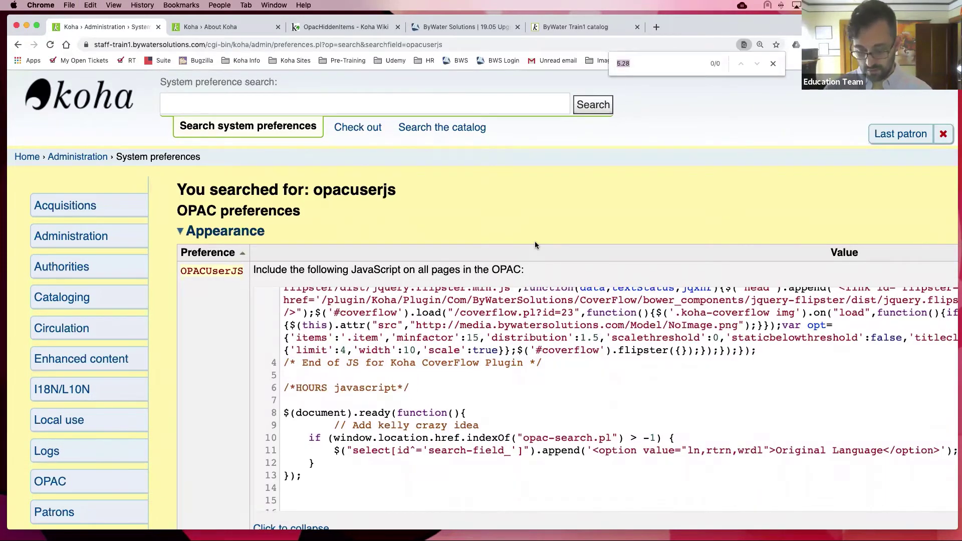
type("hour")
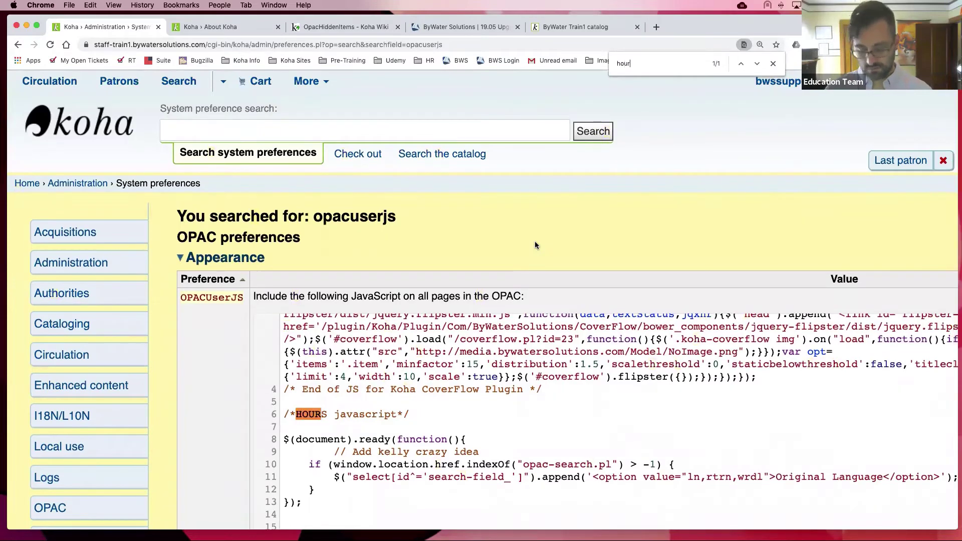
type("s")
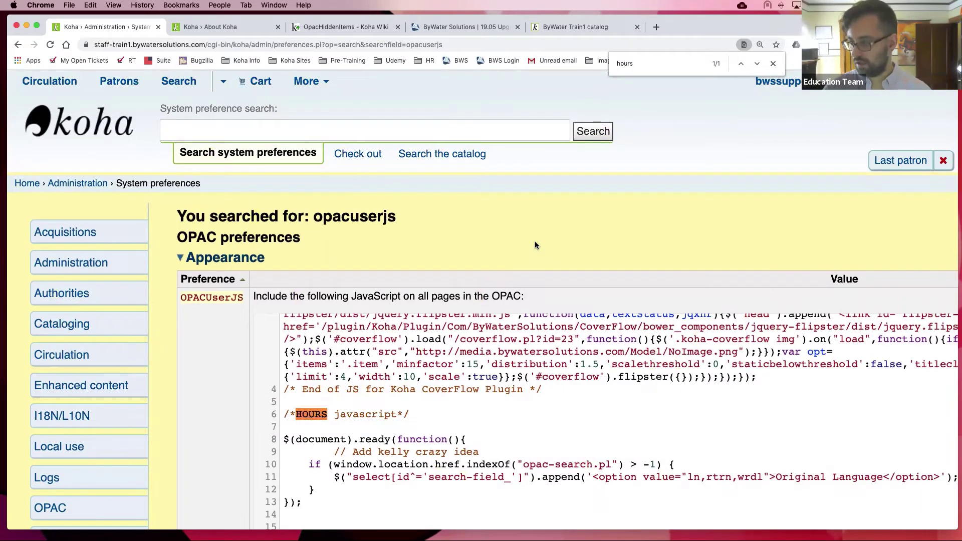
key("BackSpace")
key("BackSpace")
key("BackSpace")
key("BackSpace")
key("BackSpace")
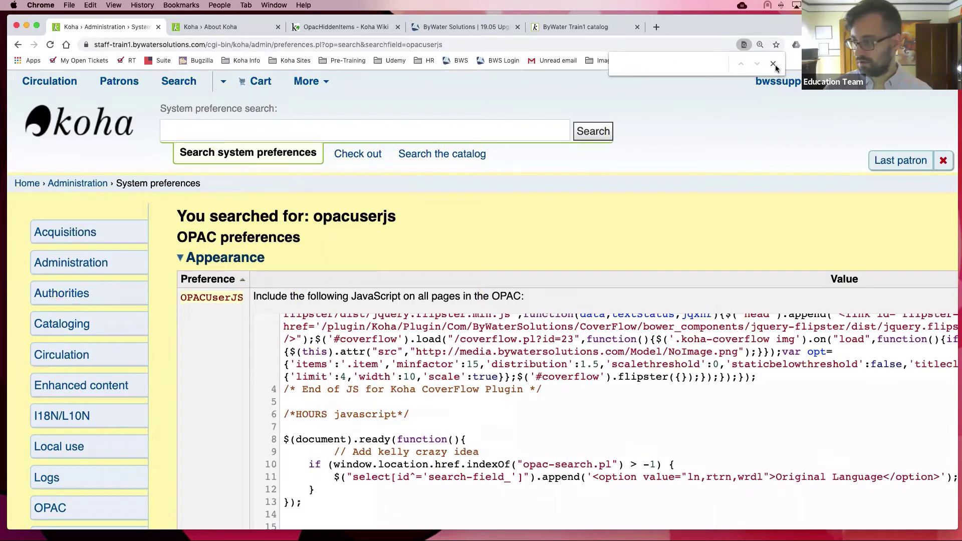
key("Escape")
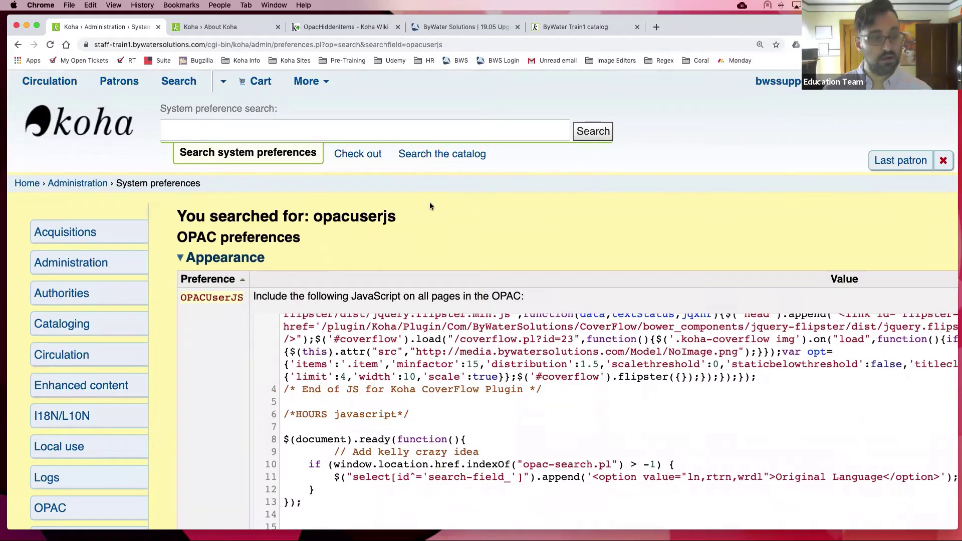
- Skim the OPACUserJS code down to the Sunday schedule entry, and search the page for "wedn"
scroll(297, 219, "down", 10)
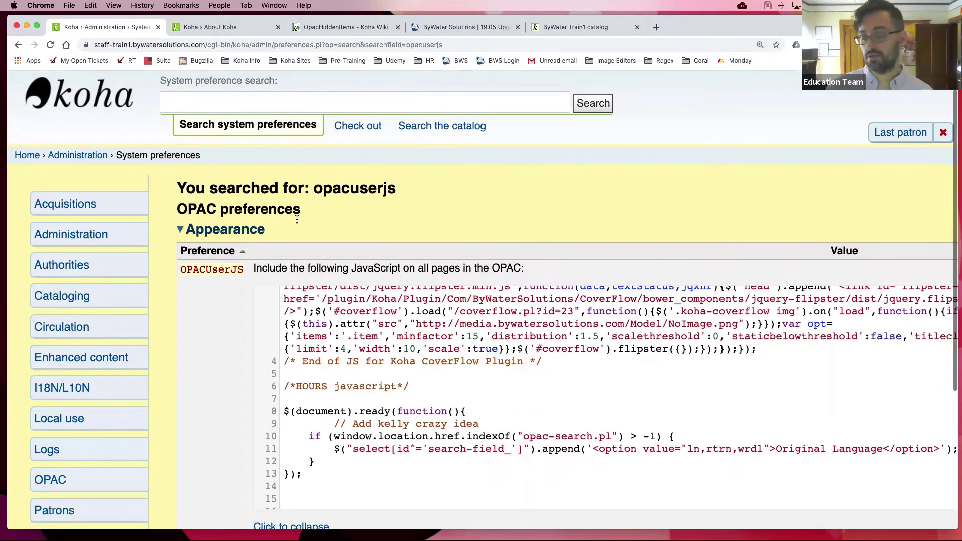
scroll(368, 270, "down", 15)
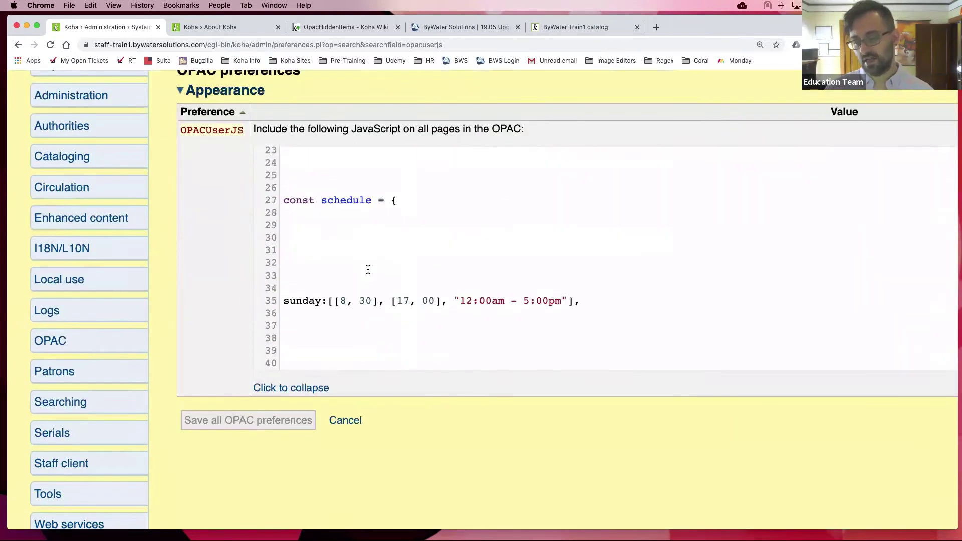
scroll(429, 276, "up", 2)
scroll(430, 276, "up", 20)
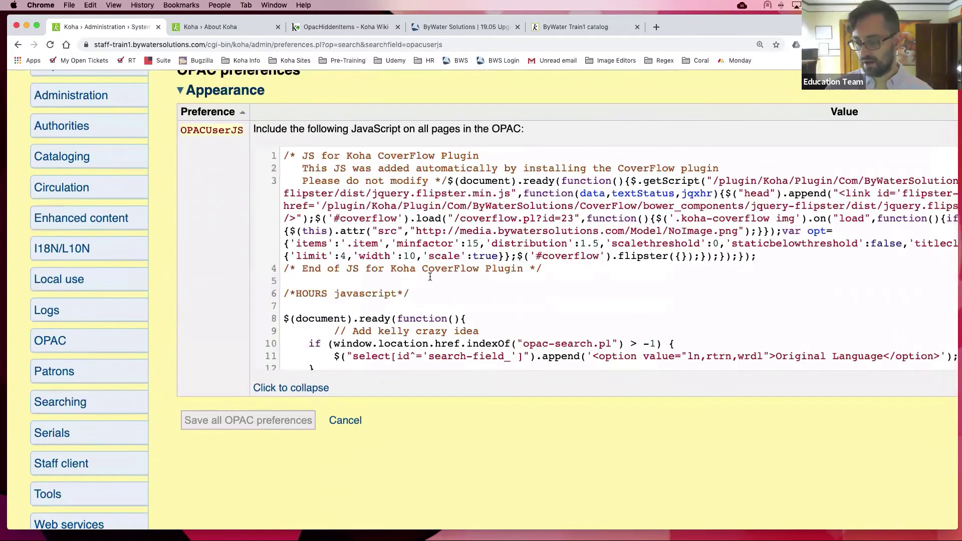
key("super+f")
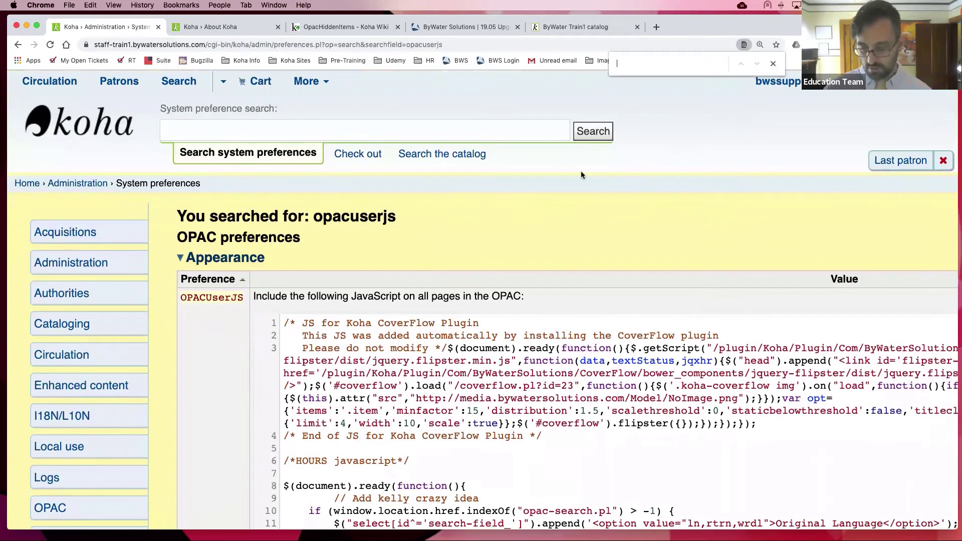
type("wedn")
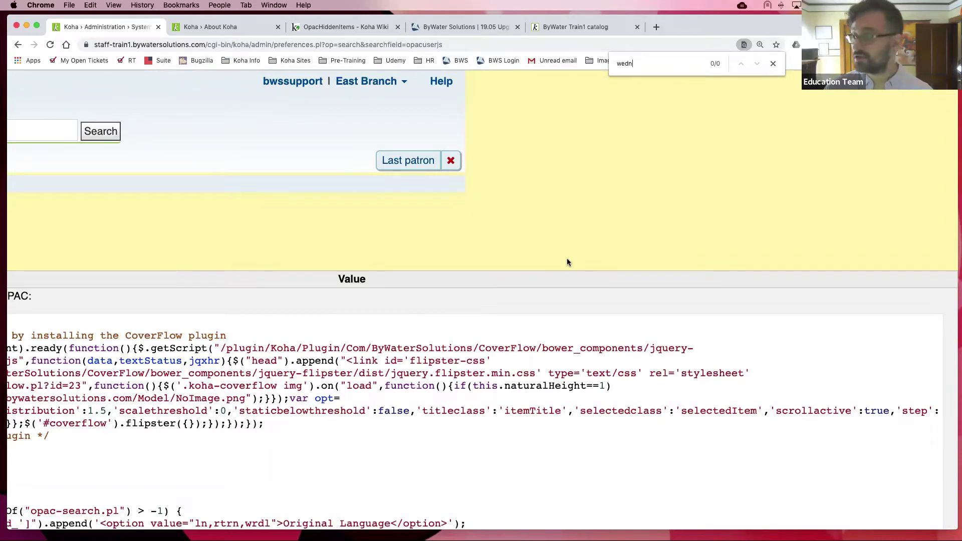
- Look through the OPACUserJS code for the daily opening hours in the schedule constant
scroll(735, 124, "left", 10)
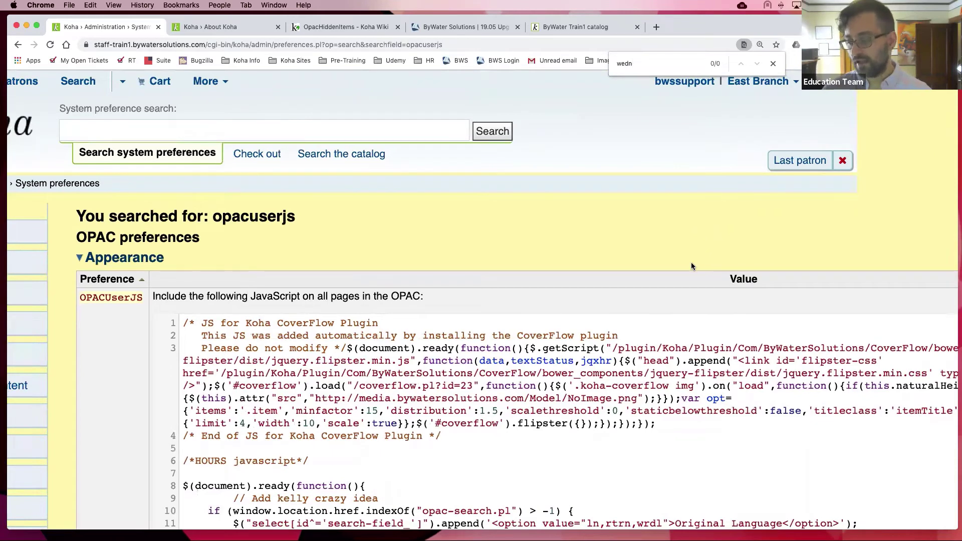
scroll(503, 424, "down", 3)
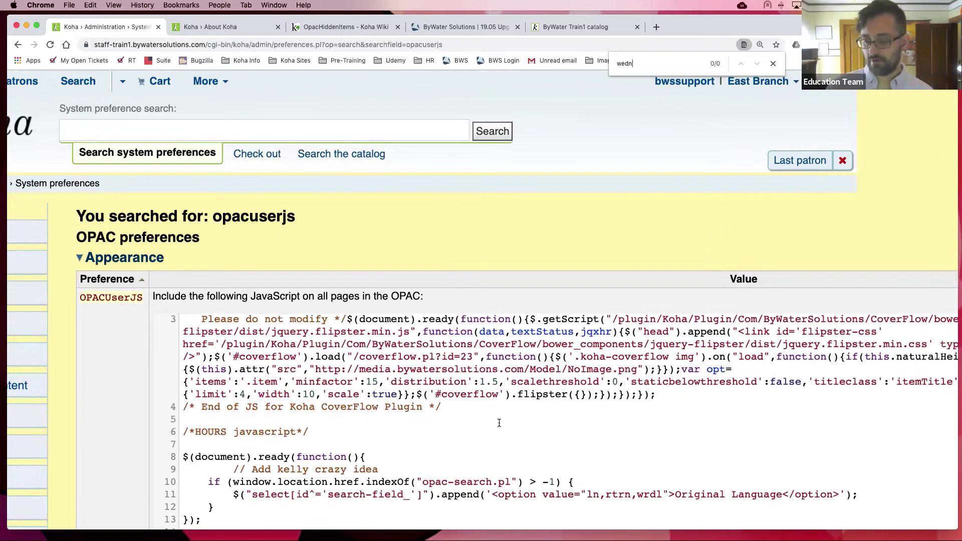
scroll(499, 422, "down", 12)
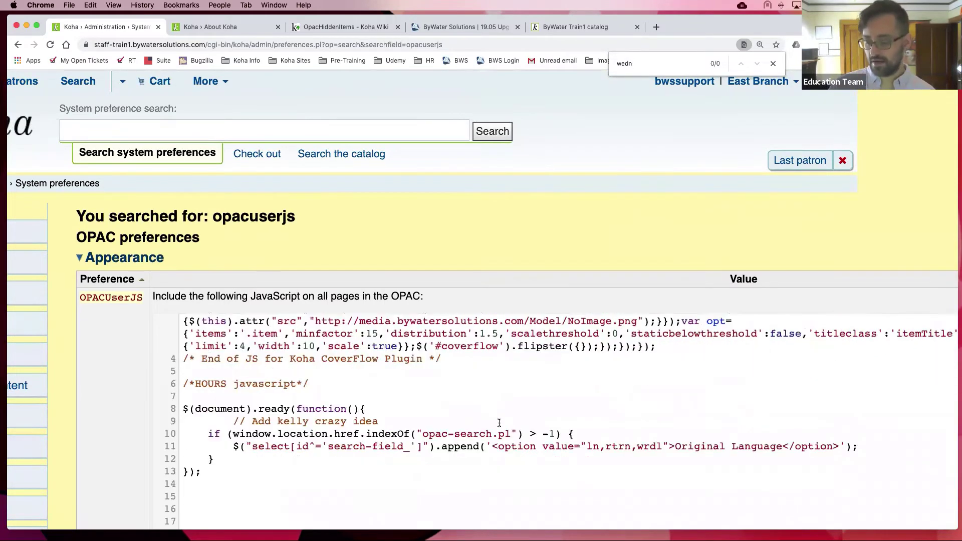
scroll(488, 424, "down", 3)
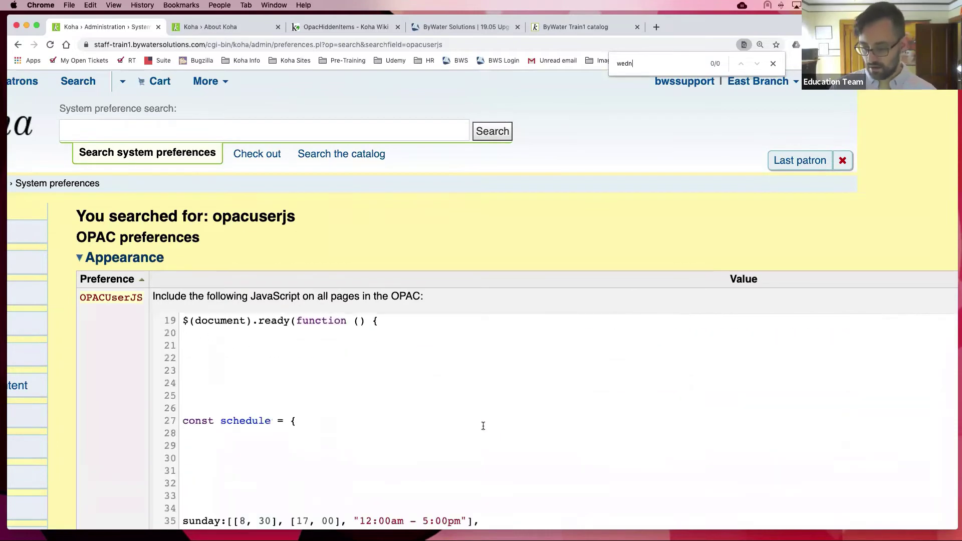
scroll(482, 424, "up", 1)
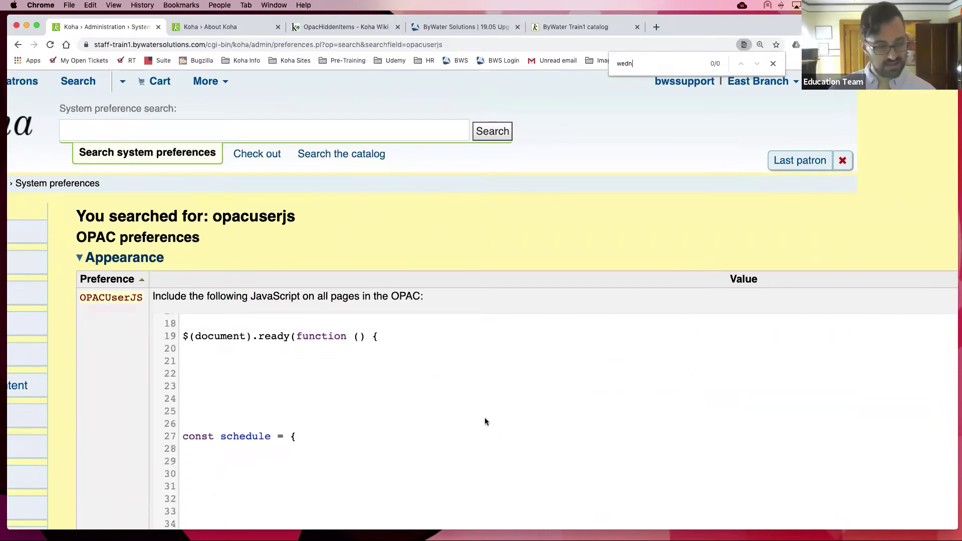
scroll(483, 259, "down", 12)
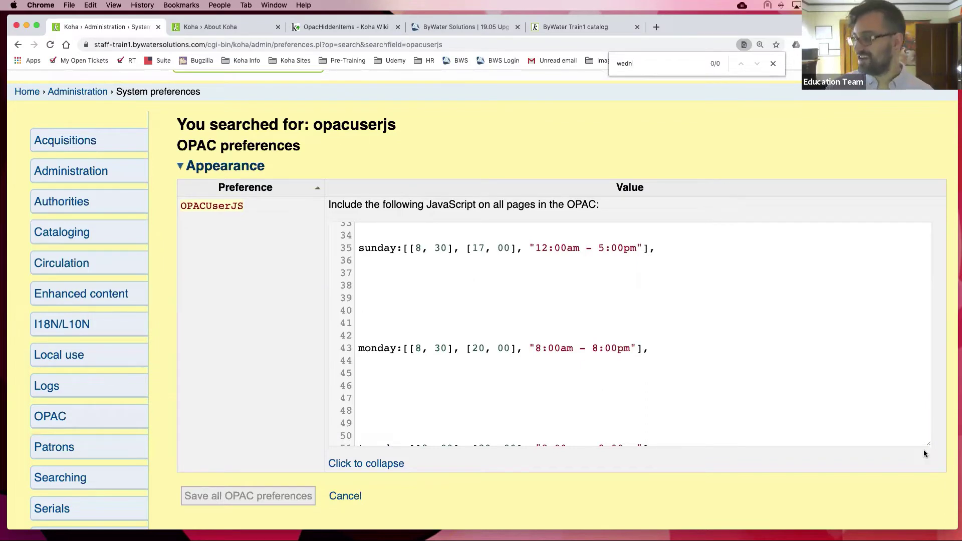
mouse_move(929, 443)
left_mouse_down()
mouse_move(930, 458)
mouse_move(922, 441)
left_mouse_up()
- Select all of the OPACUserJS code and clear the selection at the Friday schedule entry
left_click(530, 304)
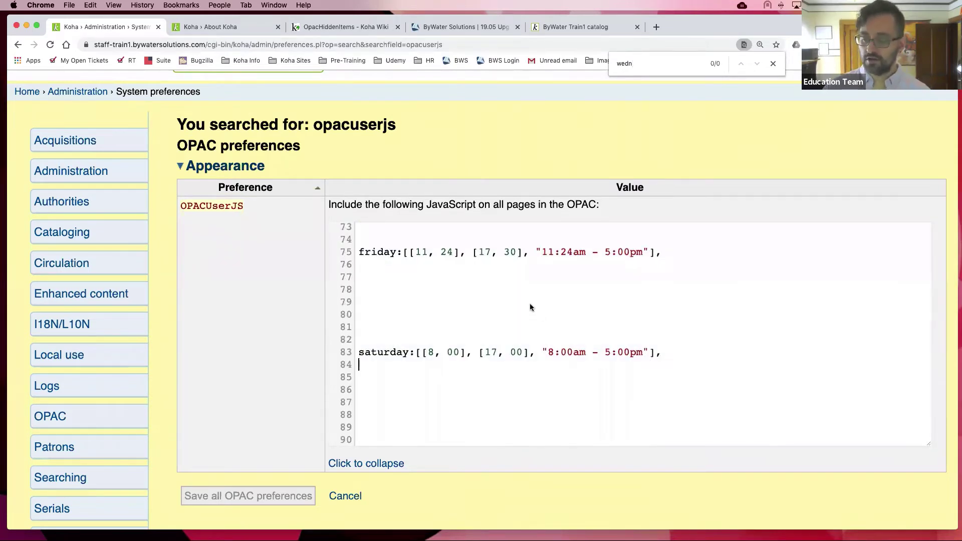
right_click(531, 304)
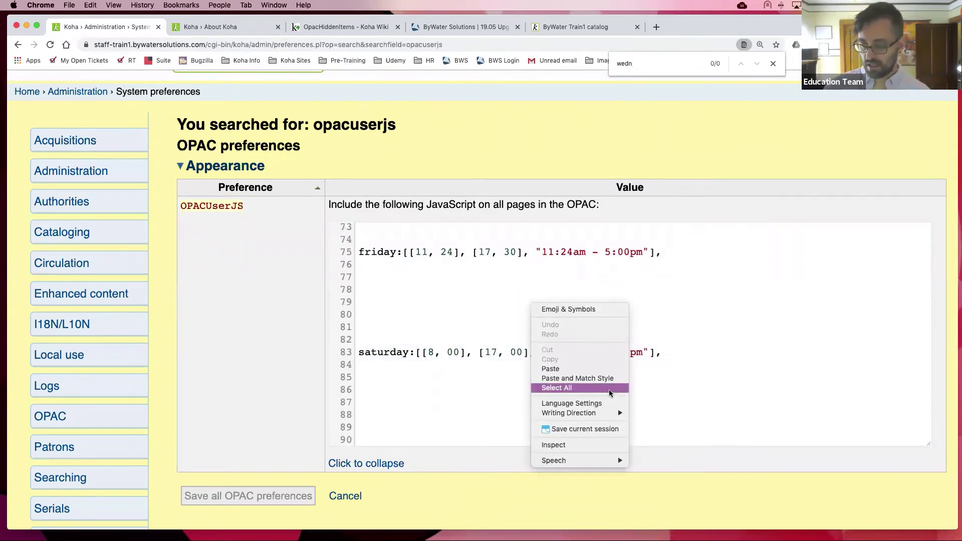
left_click(609, 388)
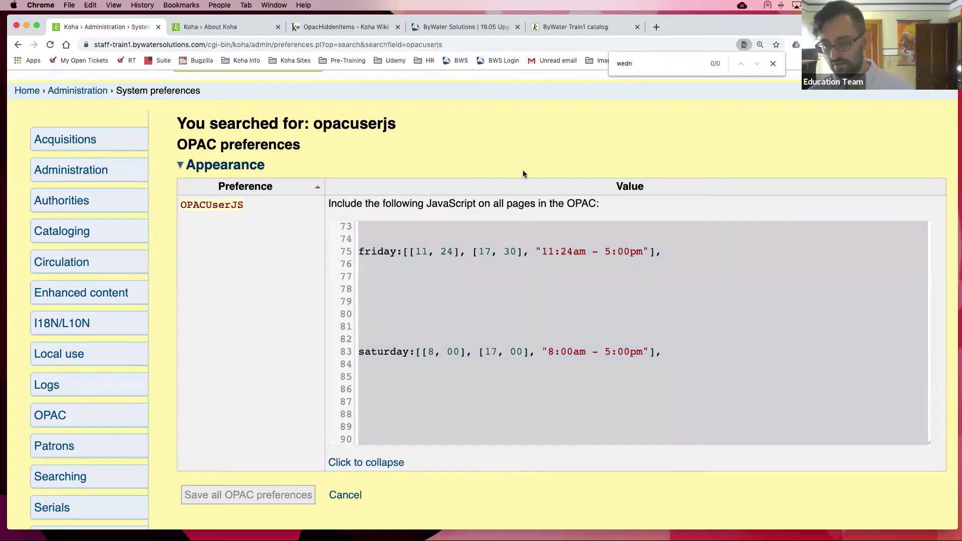
left_click(524, 252)
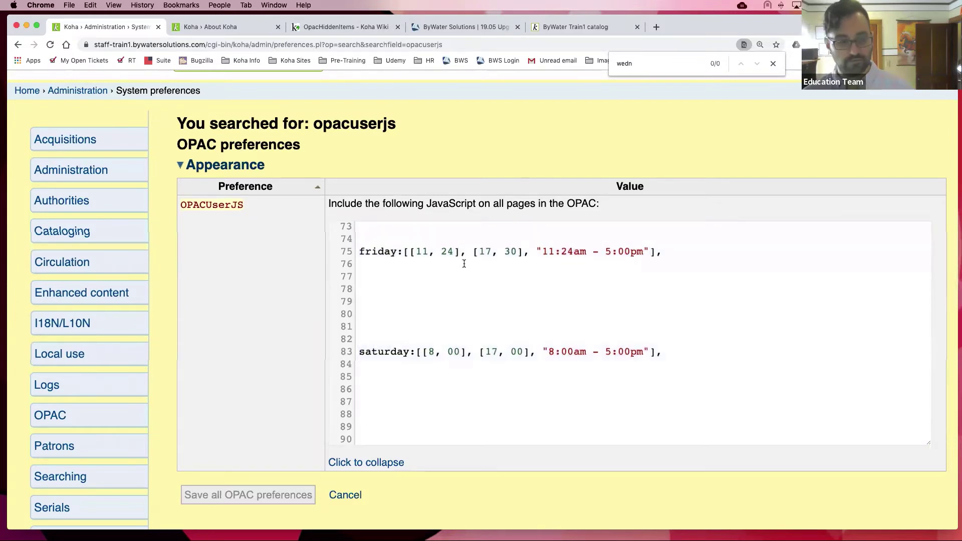
scroll(466, 276, "up", 10)
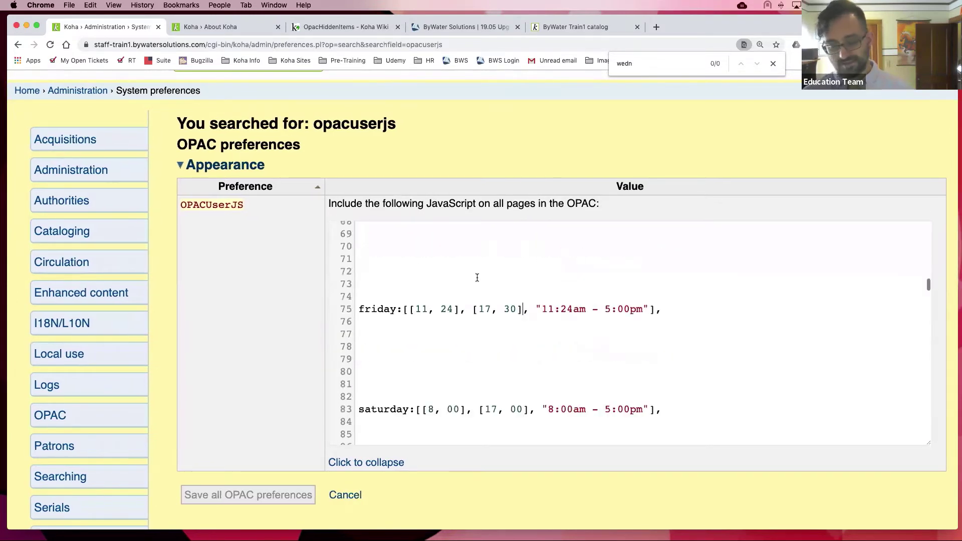
- Examine the OPACUserJS code from the CoverFlow plugin block through the daily schedule to the day and hour declarations
scroll(477, 277, "up", 8)
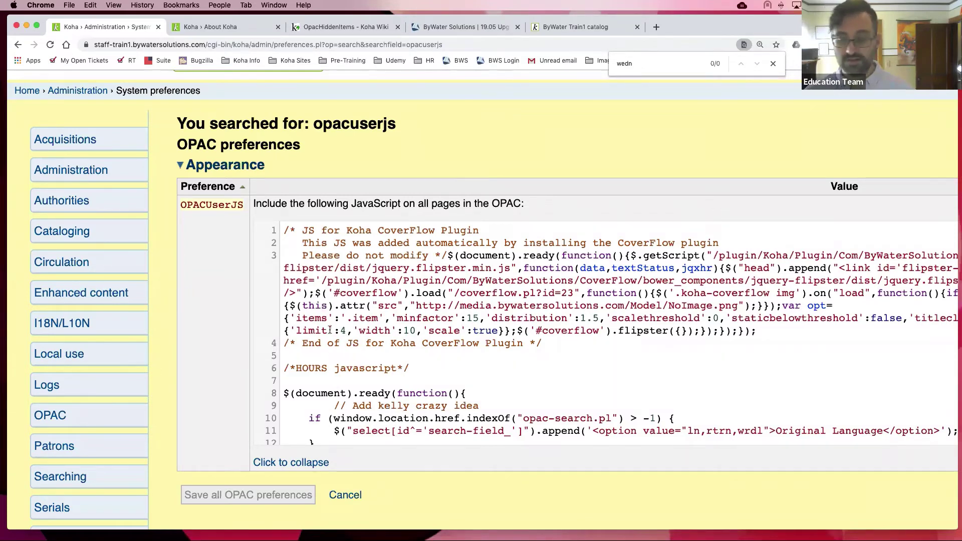
scroll(331, 329, "down", 1)
scroll(330, 329, "down", 10)
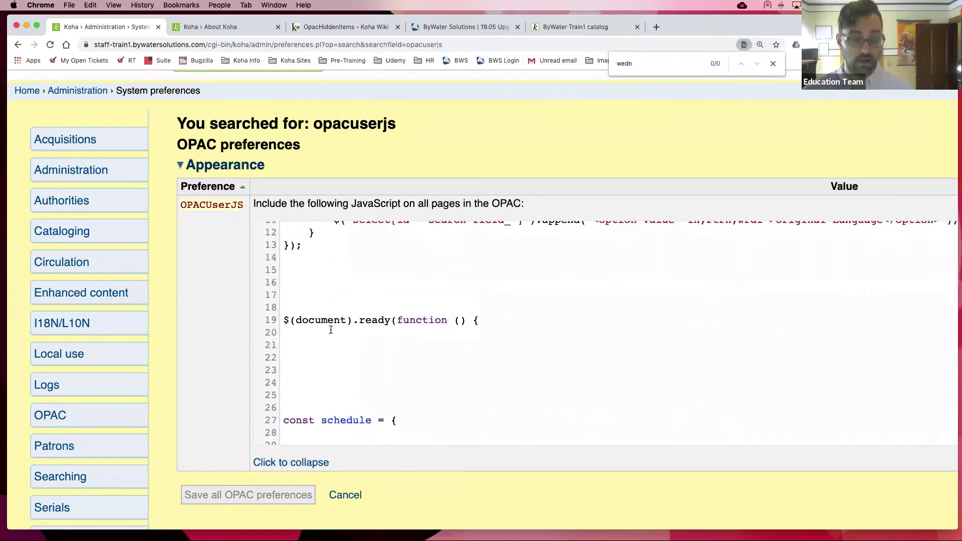
scroll(330, 329, "down", 15)
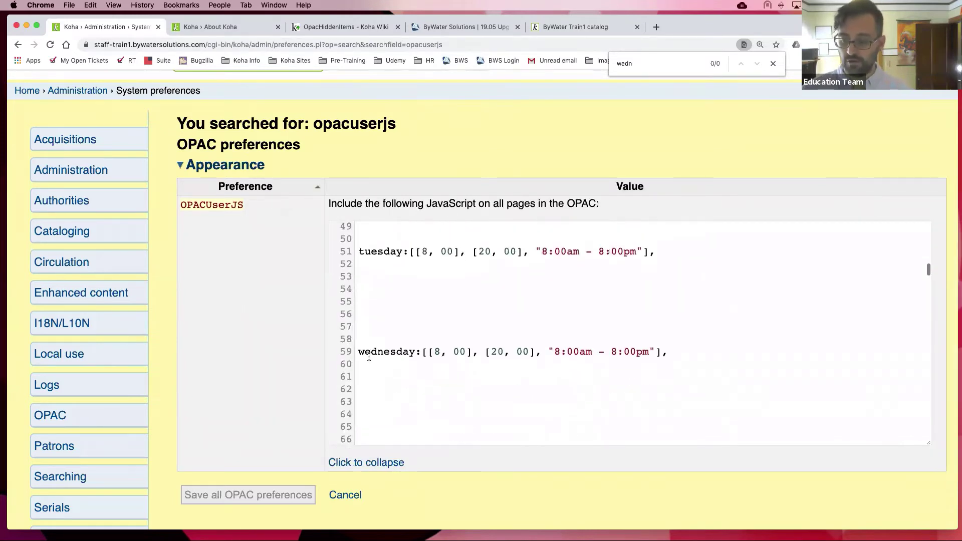
scroll(370, 357, "down", 9)
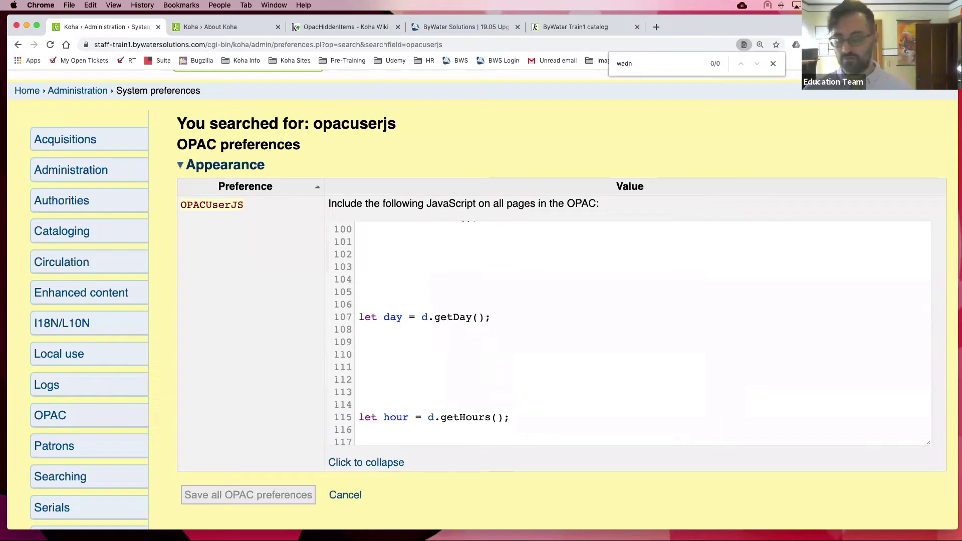
double_click(620, 121)
scroll(622, 122, "down", 1)
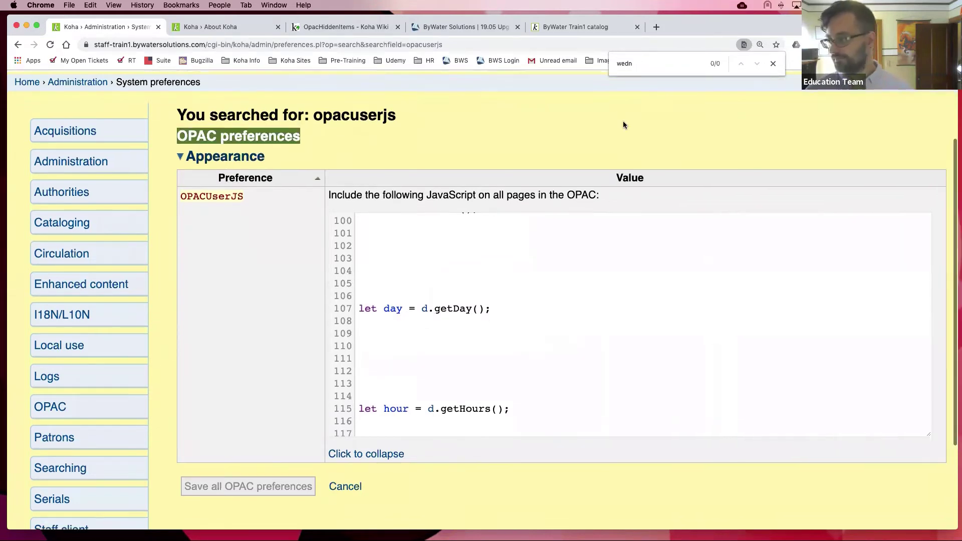
scroll(611, 121, "down", 5)
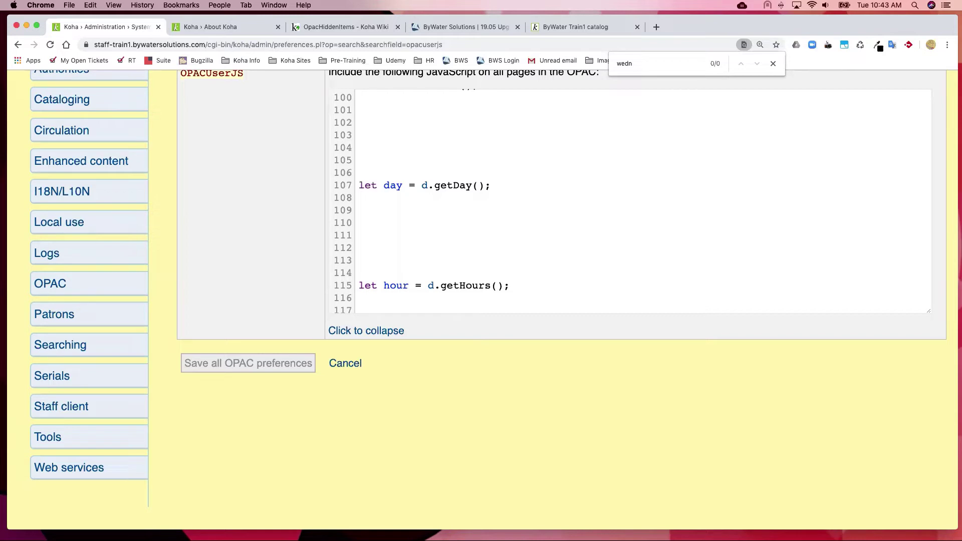
scroll(698, 243, "up", 20)
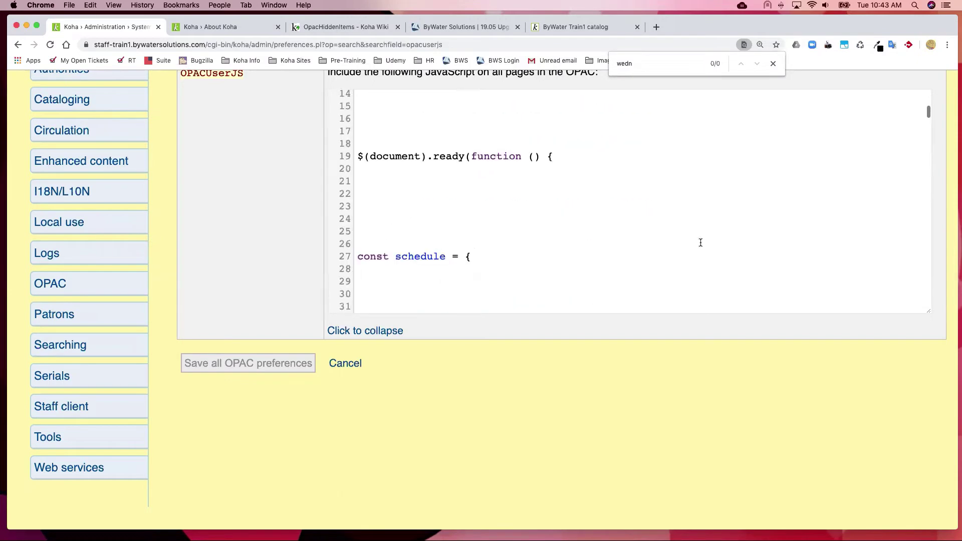
- Search the system preferences for "opacmain"
scroll(698, 242, "up", 5)
left_click(356, 125)
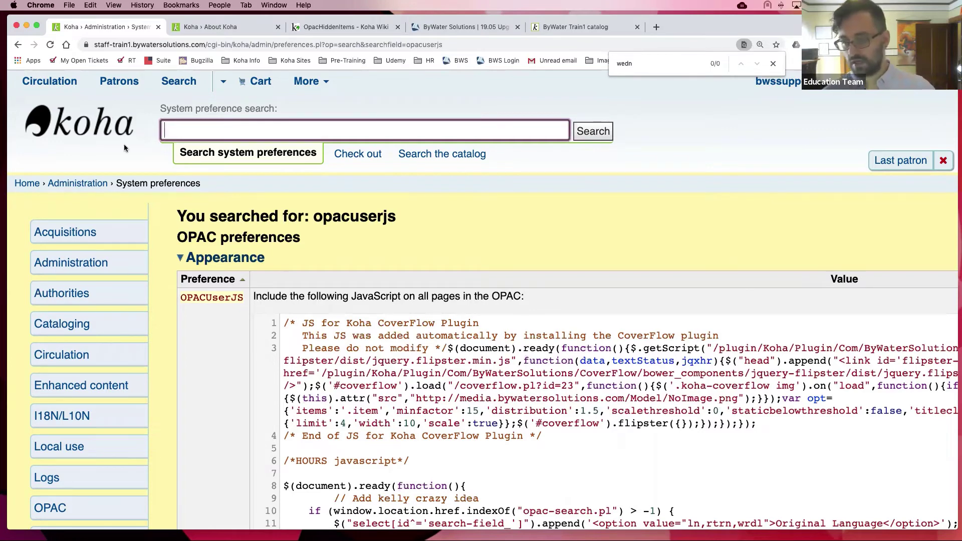
type("opacm")
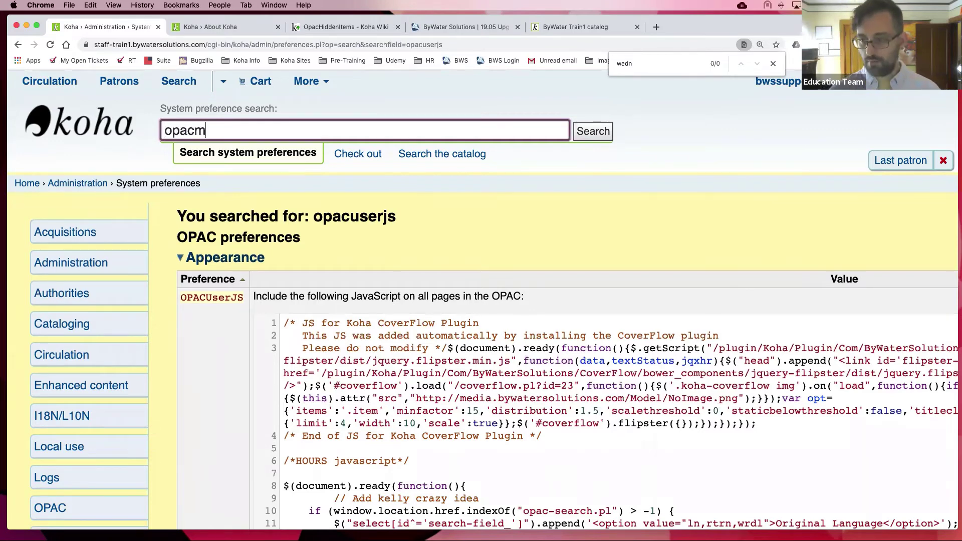
type("ain")
key("Return")
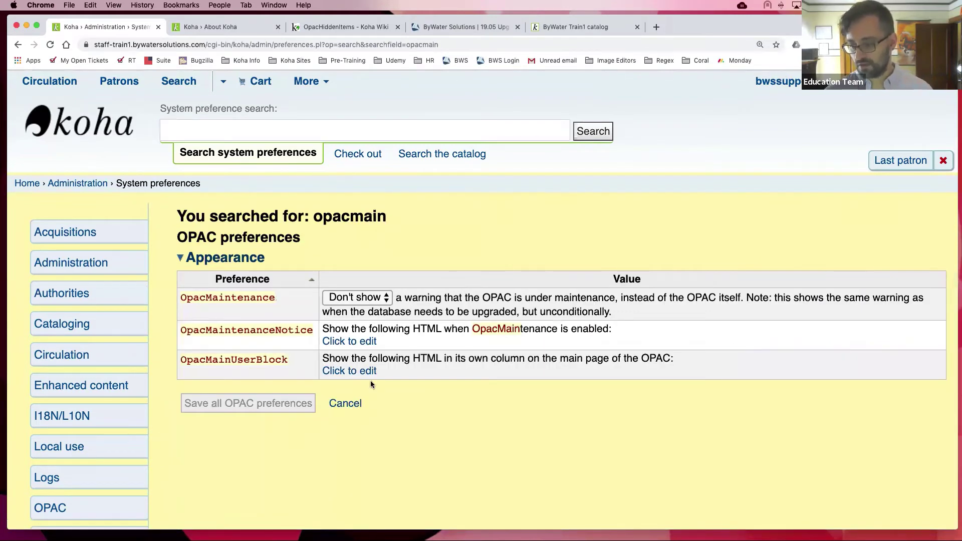
- Open the OpacMainUserBlock preference in its code editor and view its HTML
left_click(361, 372)
scroll(451, 365, "down", 5)
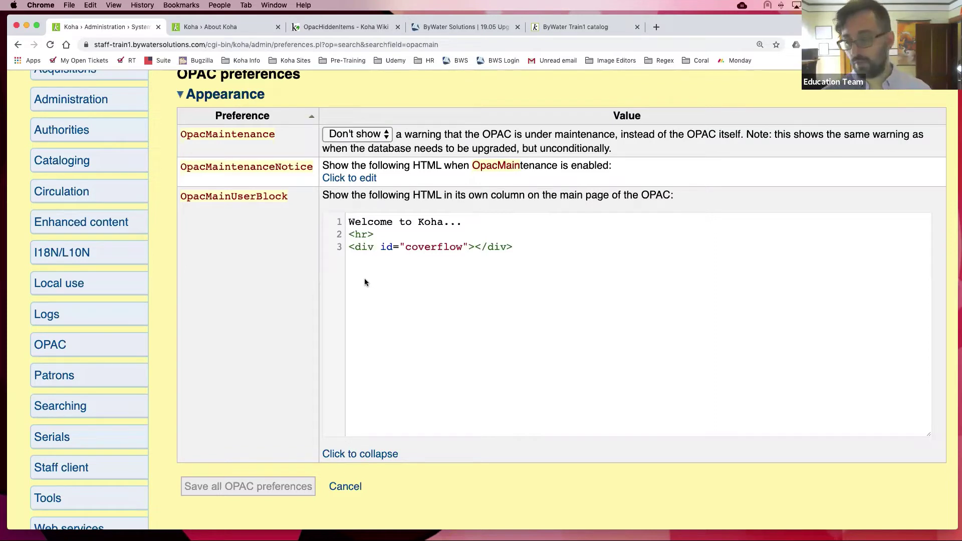
scroll(344, 283, "up", 1)
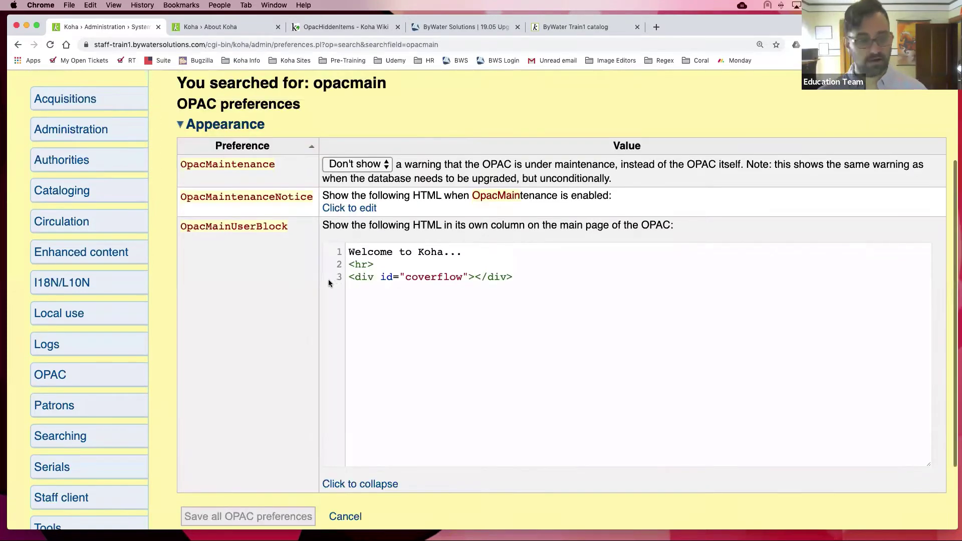
scroll(322, 285, "up", 1)
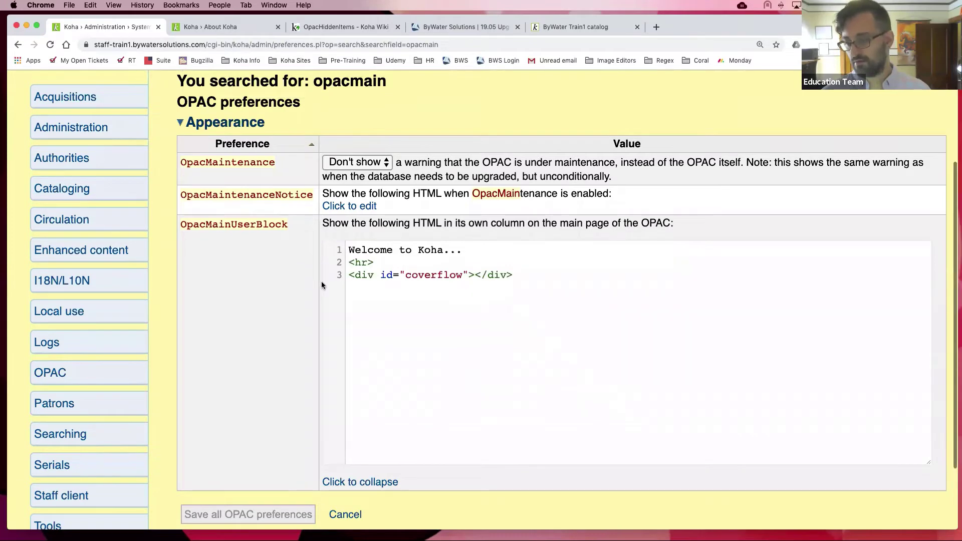
- Search the system preferences for "moresearches"
scroll(322, 285, "up", 5)
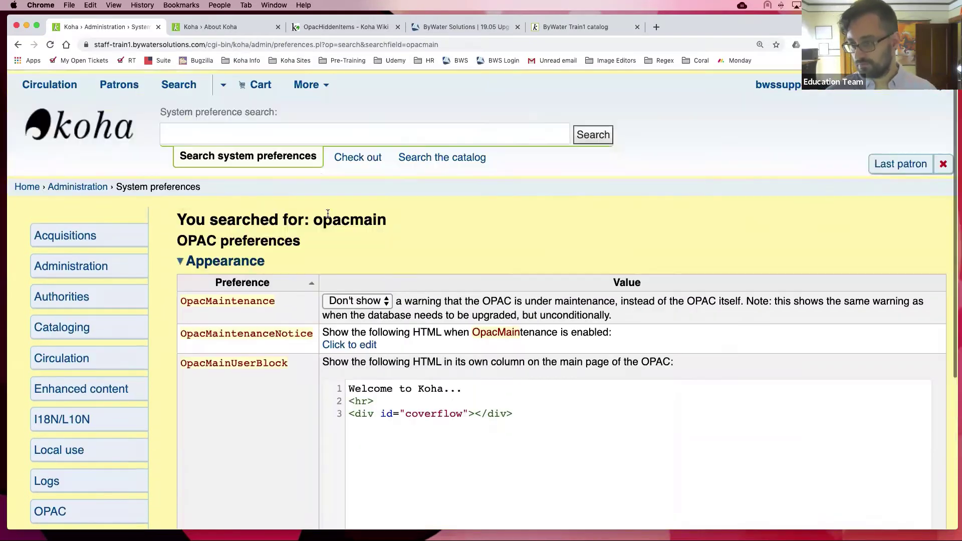
left_click(357, 122)
type("more")
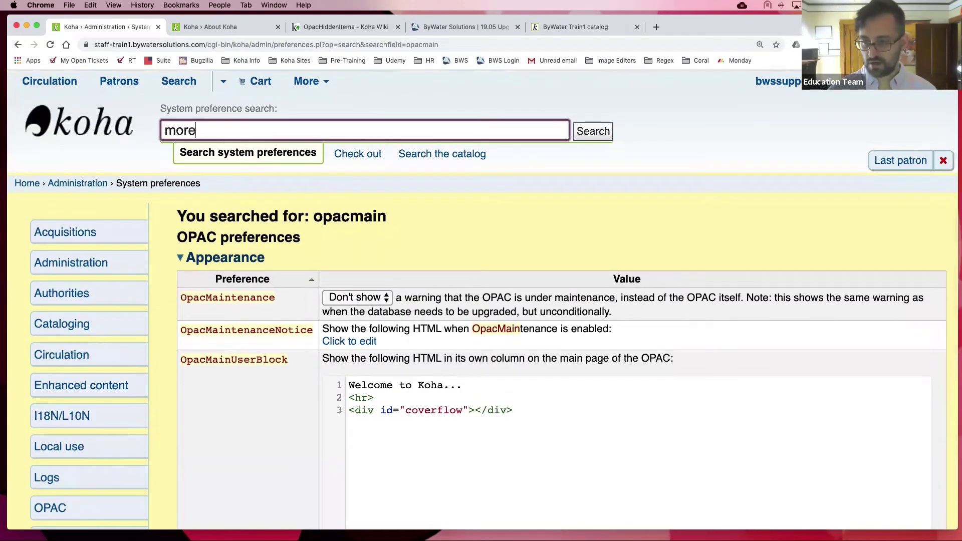
type("search")
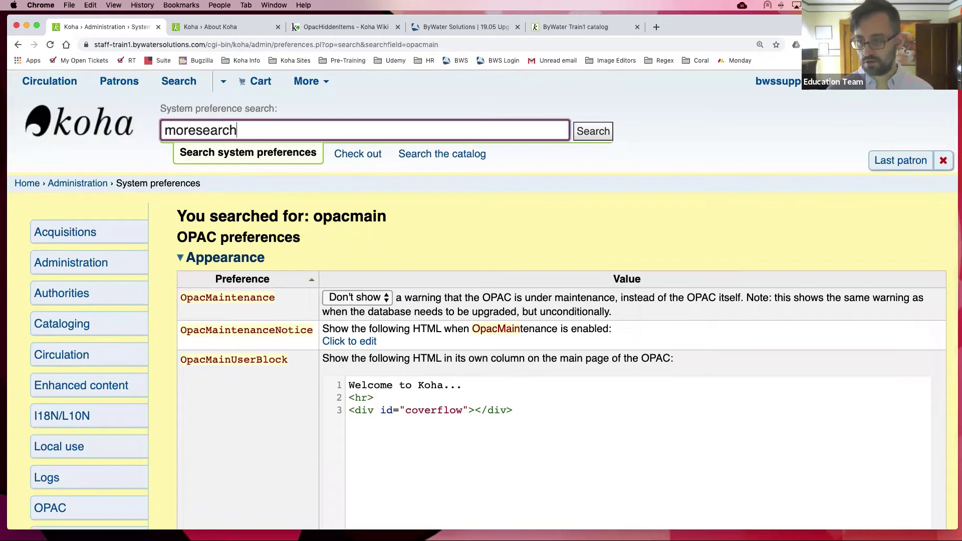
type("es")
key("Return")
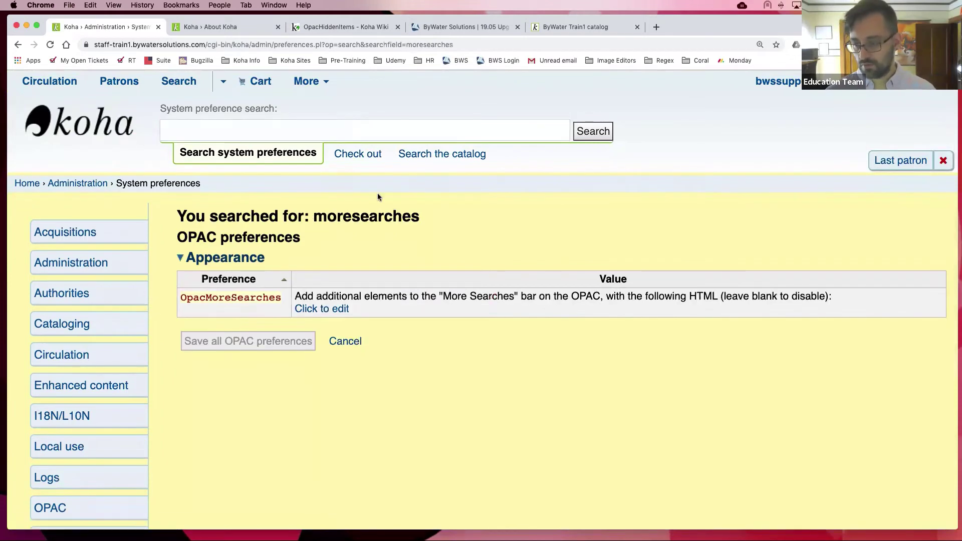
- Open OpacMoreSearches for editing and enter the sample lines "thsehtsb" and "blksektj"
left_click(306, 308)
type("thsehts")
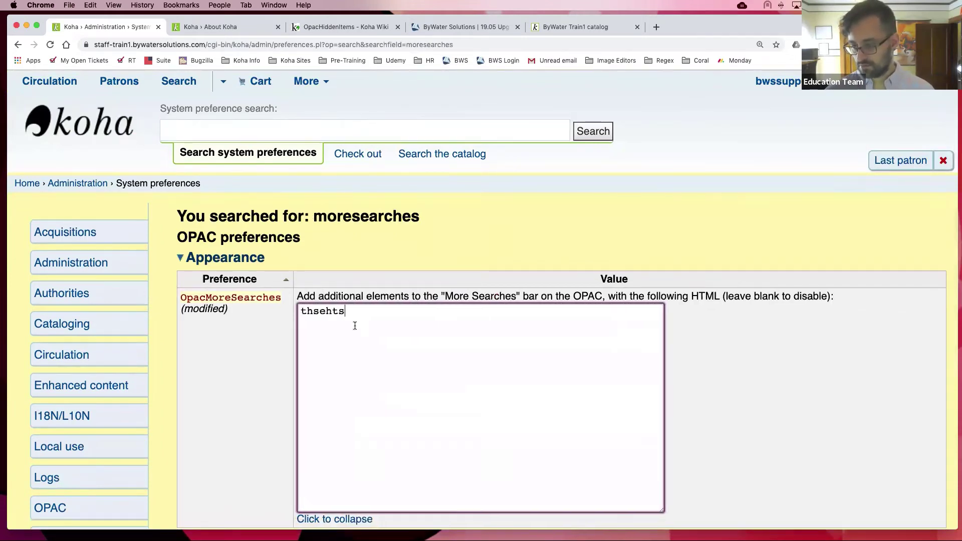
type("b")
key("Return")
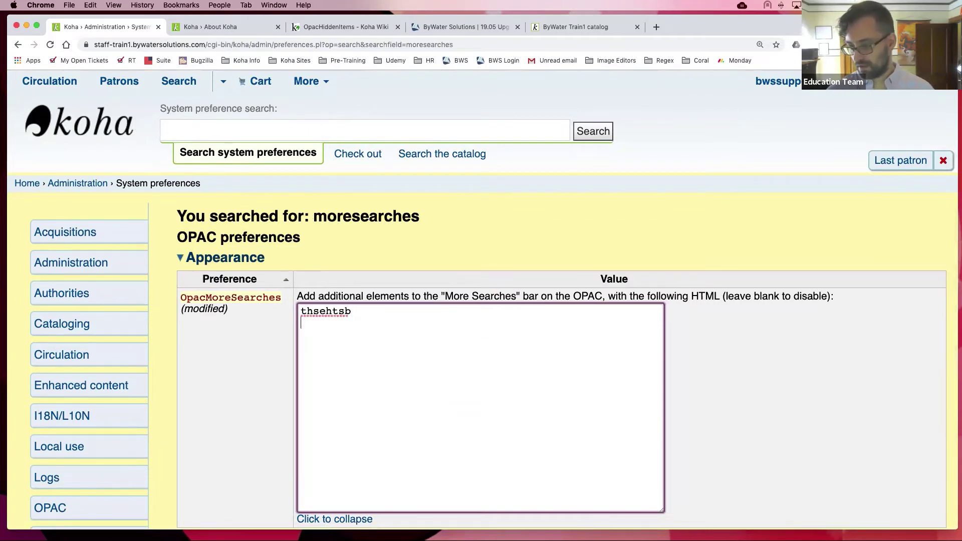
type("blksektj")
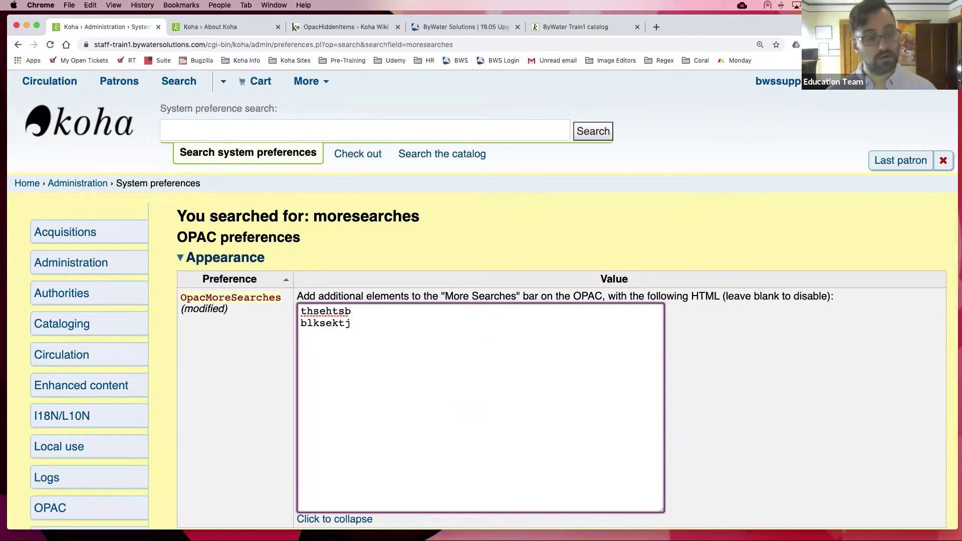
- Delete both sample lines from the OpacMoreSearches value so that it is blank
key("BackSpace")
key("BackSpace")
key("BackSpace")
key("BackSpace")
key("BackSpace")
key("BackSpace")
key("BackSpace")
key("BackSpace")
key("BackSpace")
key("BackSpace")
key("BackSpace")
key("BackSpace")
key("BackSpace")
key("BackSpace")
key("BackSpace")
key("BackSpace")
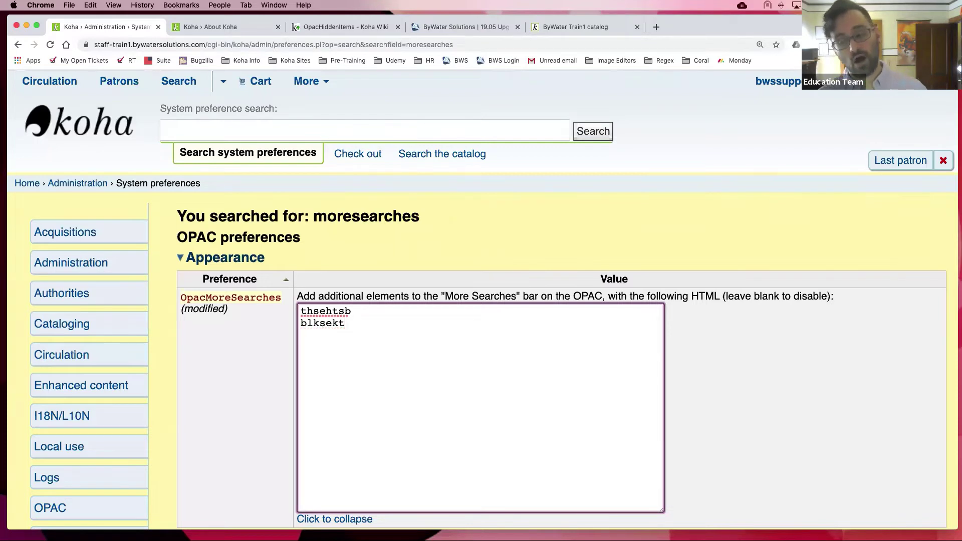
key("BackSpace")
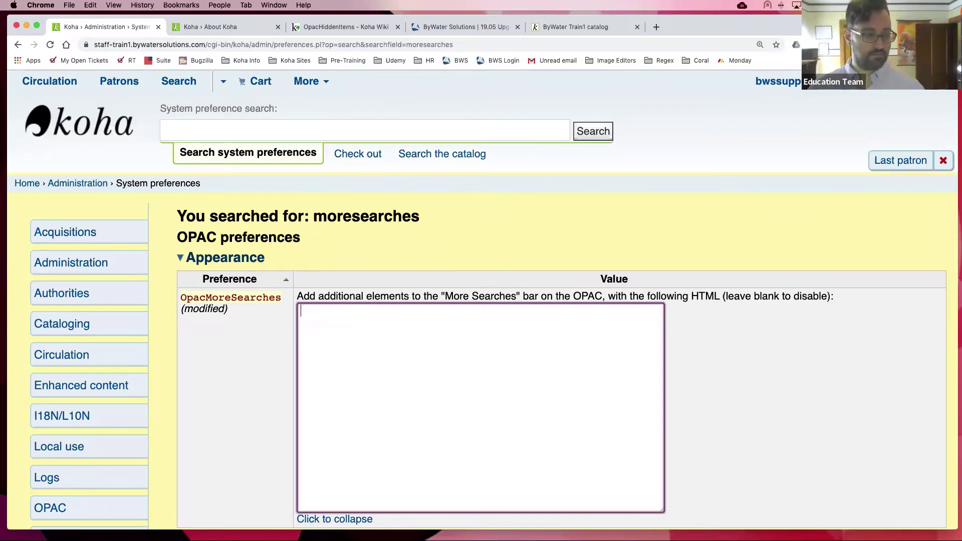
- Leave the OpacMoreSearches edit without saving and return to the Koha administration home page
scroll(215, 320, "down", 5)
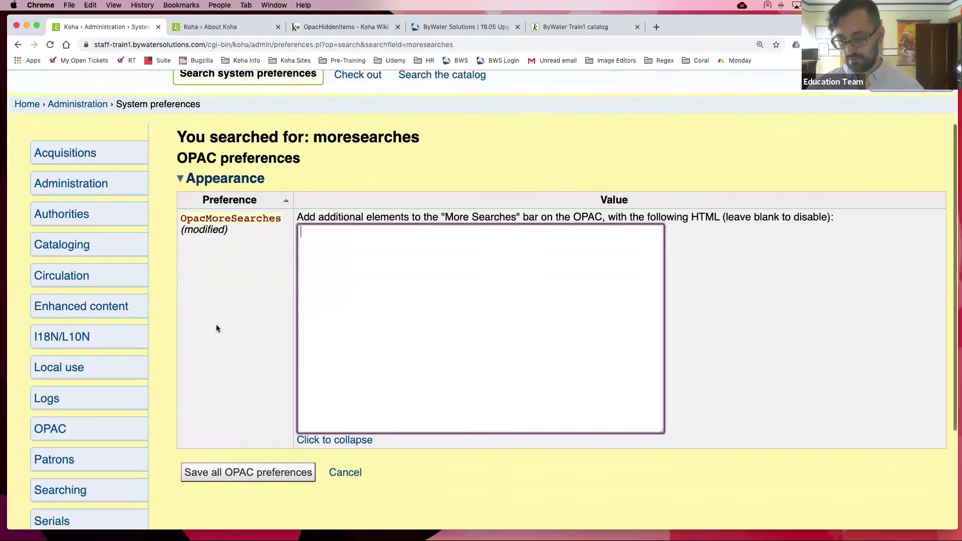
left_click(351, 450)
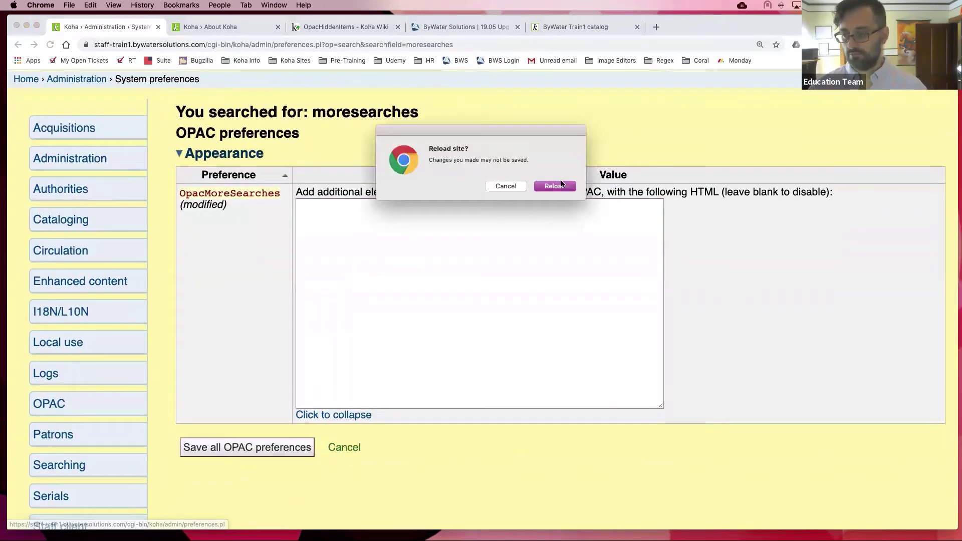
left_click(503, 190)
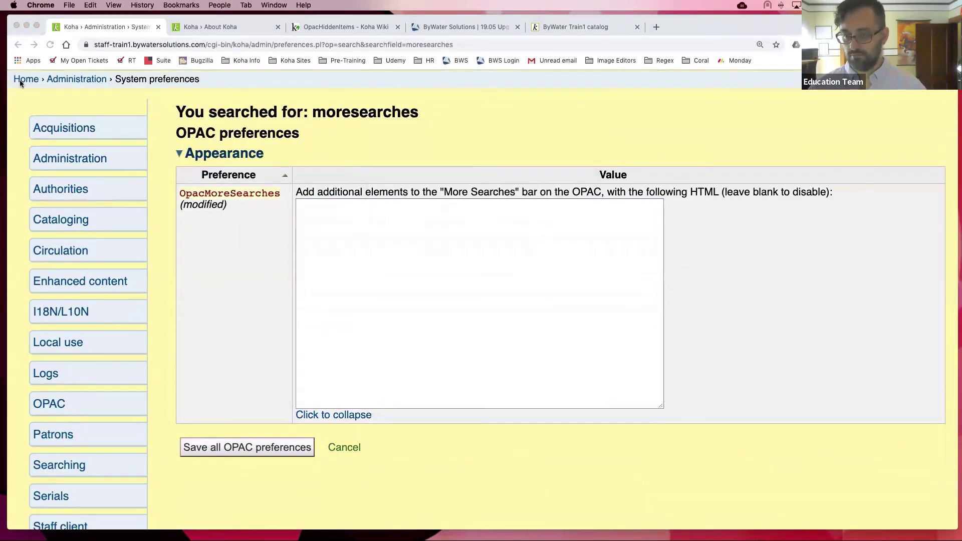
left_click(76, 83)
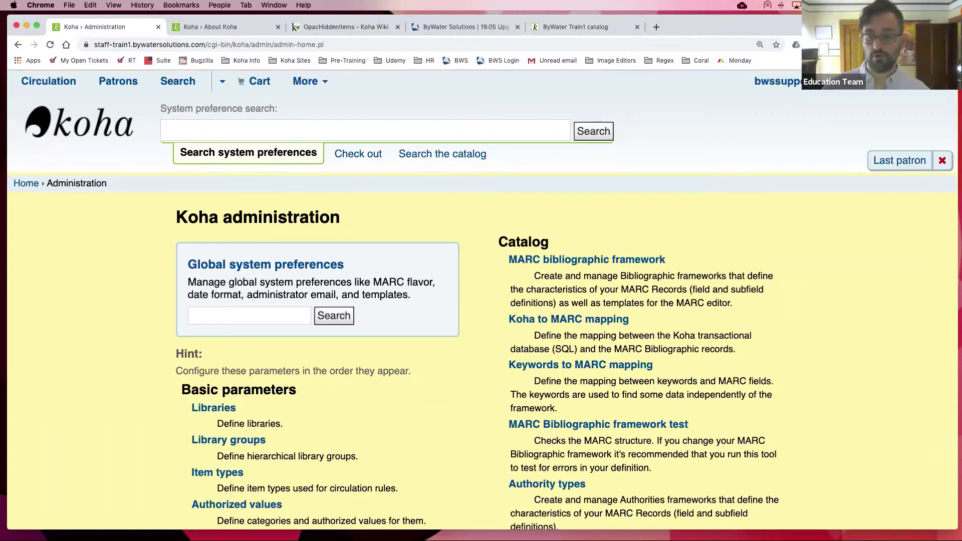
- Search the global system preferences for "longover"
left_click(259, 321)
type("longover")
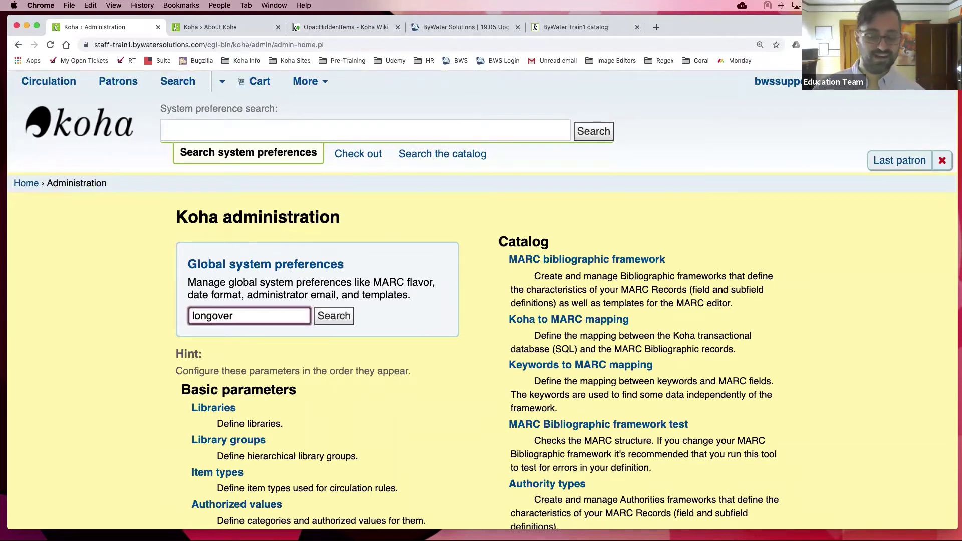
key("Return")
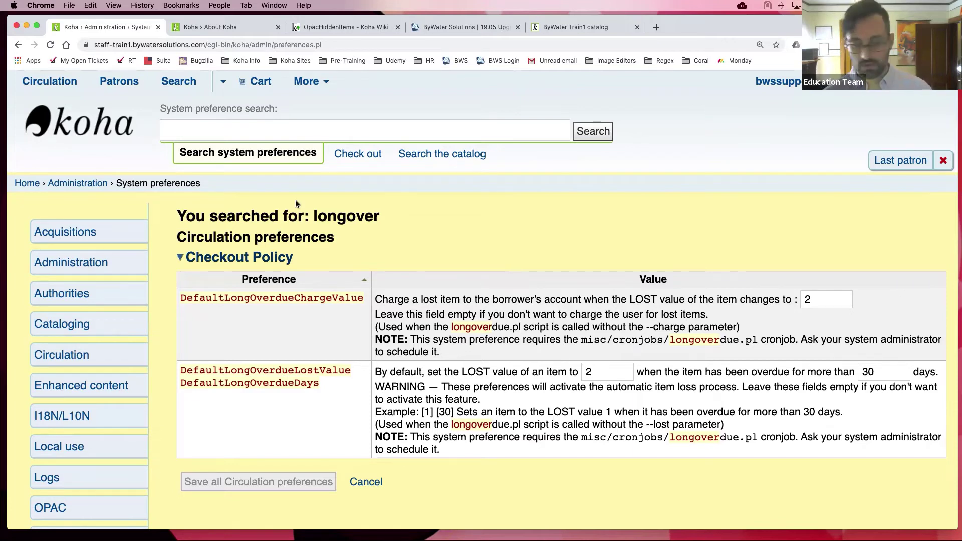
- Search the system preferences for "email"
left_click(298, 133)
type("email")
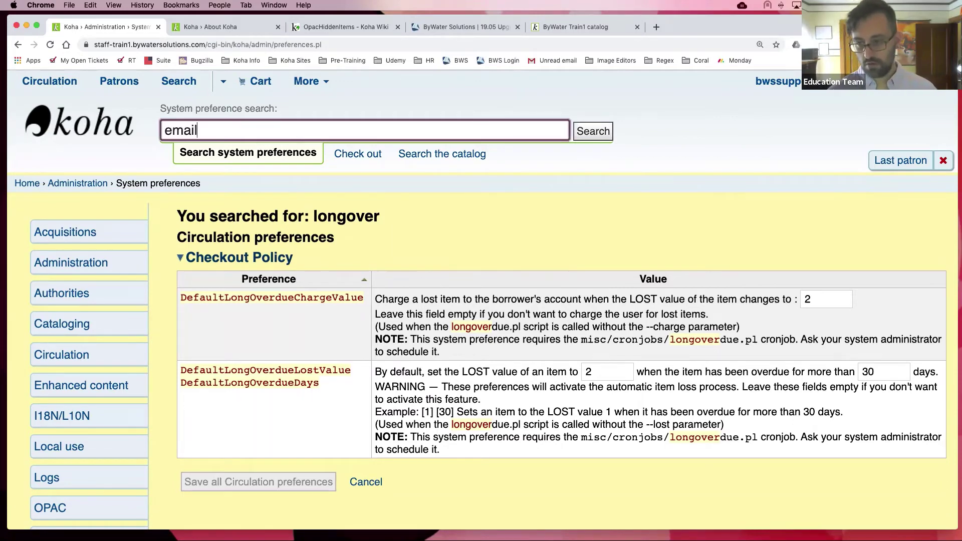
key("Return")
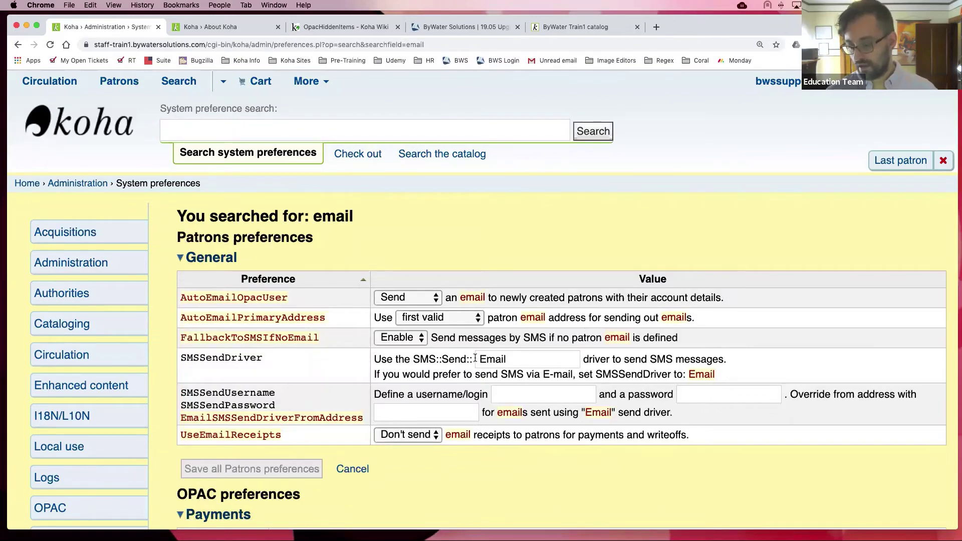
- Look through the email-related preferences and highlight the SendAllEmailsTo preference name under the administration interface options
scroll(381, 351, "down", 5)
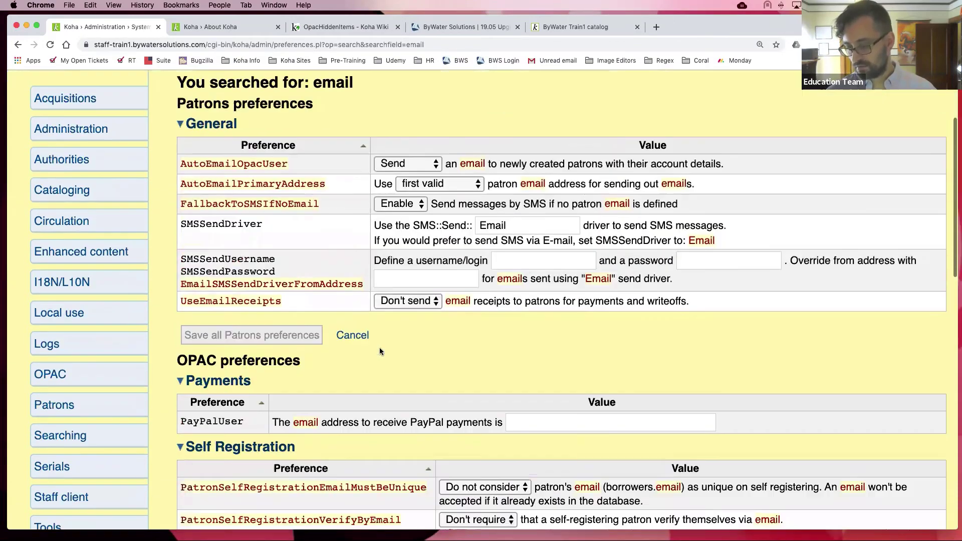
scroll(380, 352, "down", 10)
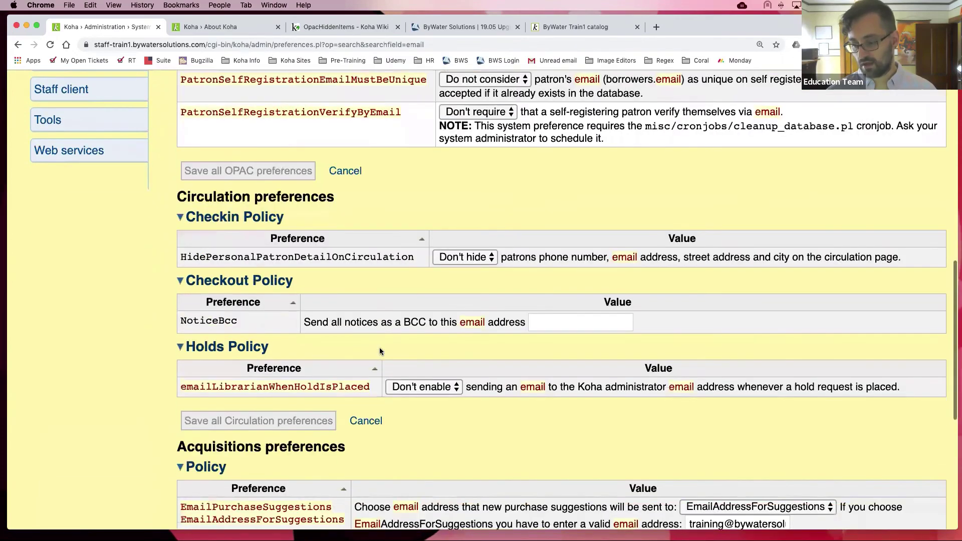
scroll(379, 349, "down", 5)
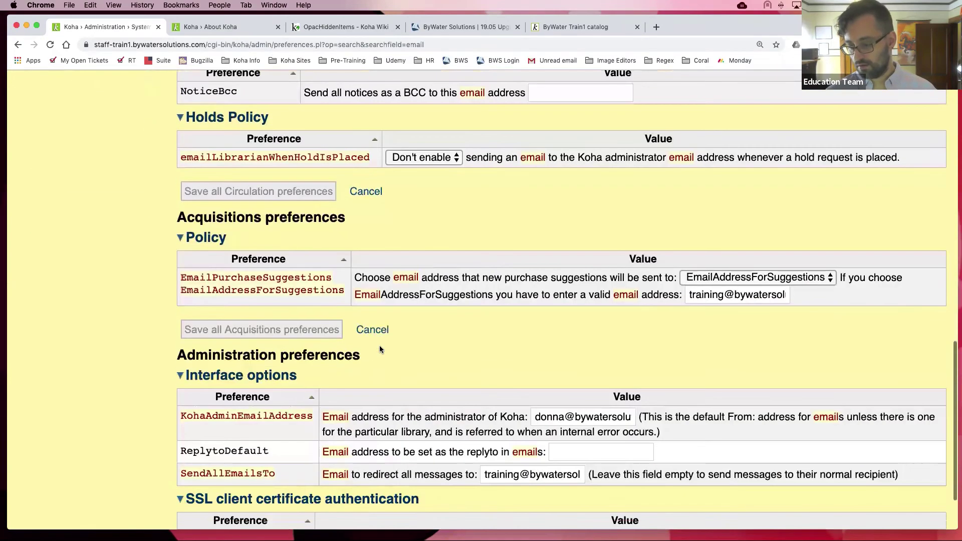
scroll(380, 349, "down", 3)
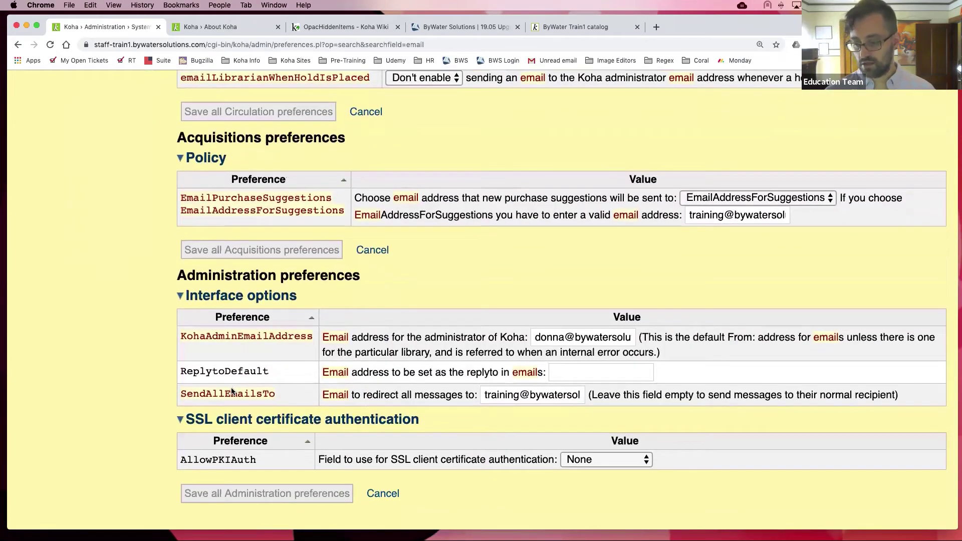
double_click(231, 393)
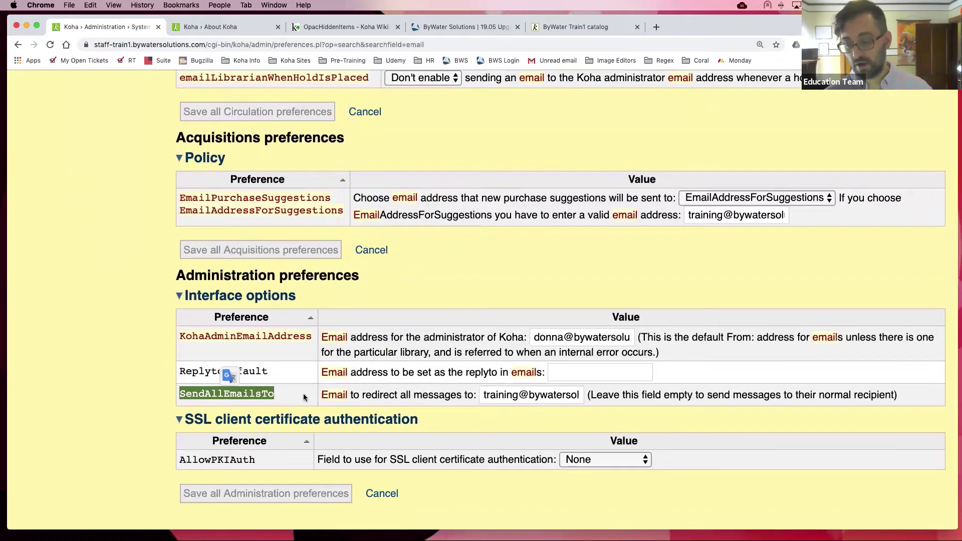
- Examine the full redirect address entered for the SendAllEmailsTo preference
triple_click(551, 394)
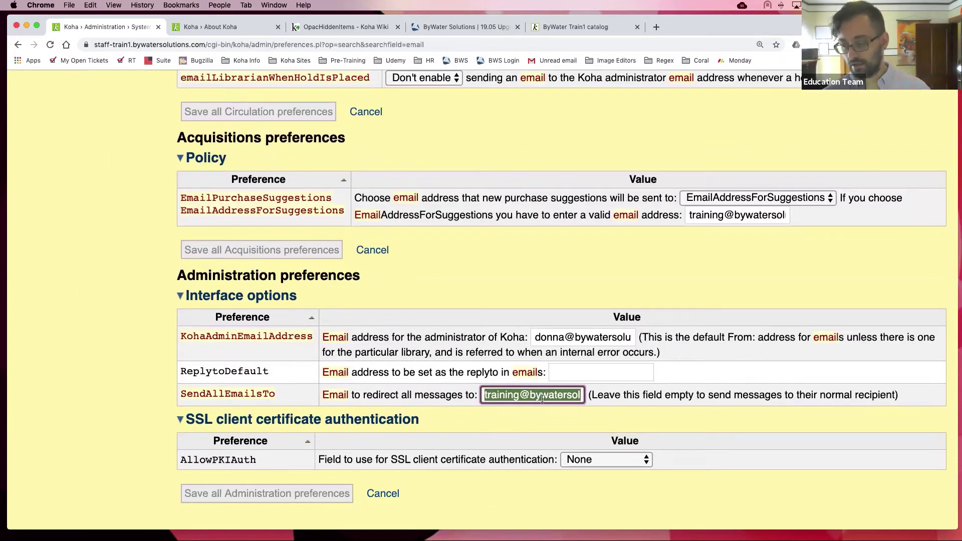
scroll(542, 398, "right", 1)
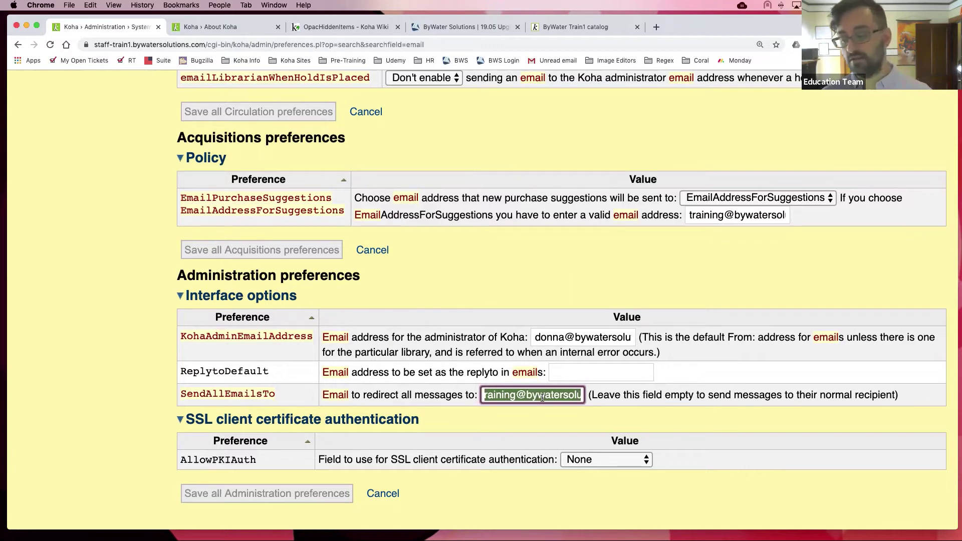
left_click(514, 396)
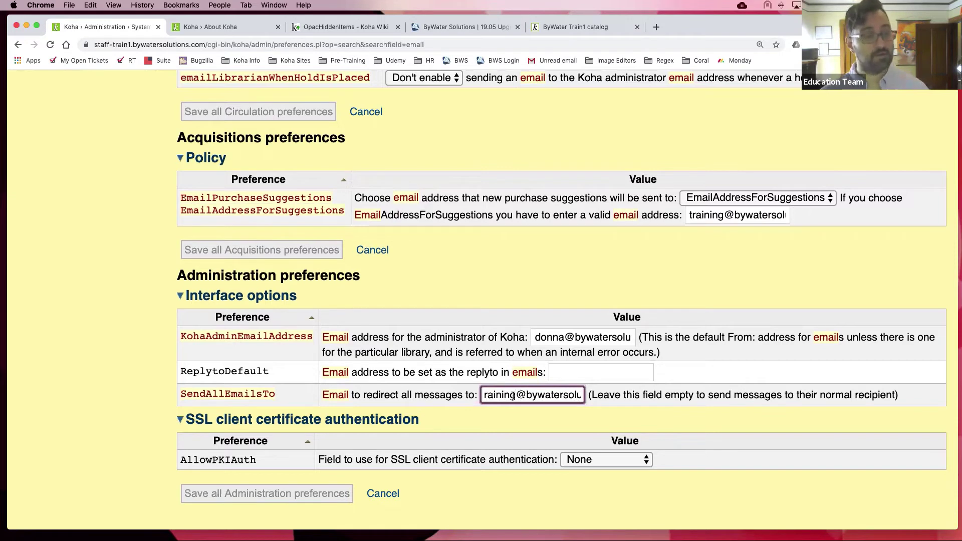
scroll(513, 396, "left", 1)
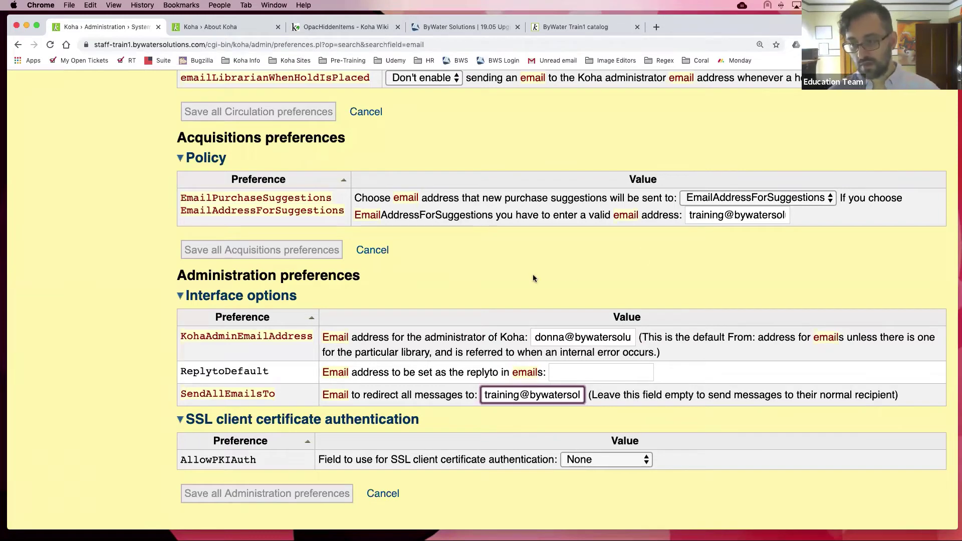
- Open the list of saved guided reports in the Reports module
scroll(533, 275, "up", 20)
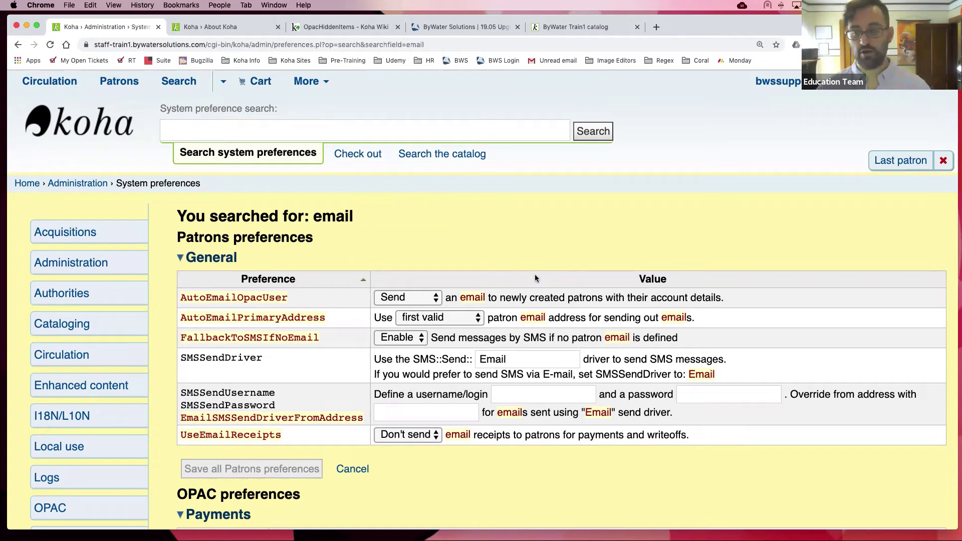
left_click(312, 83)
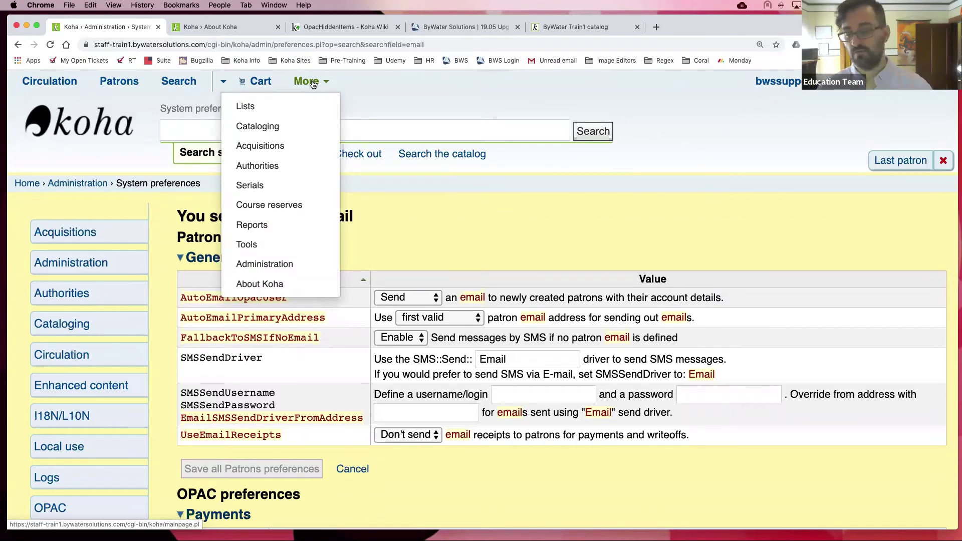
left_click(249, 219)
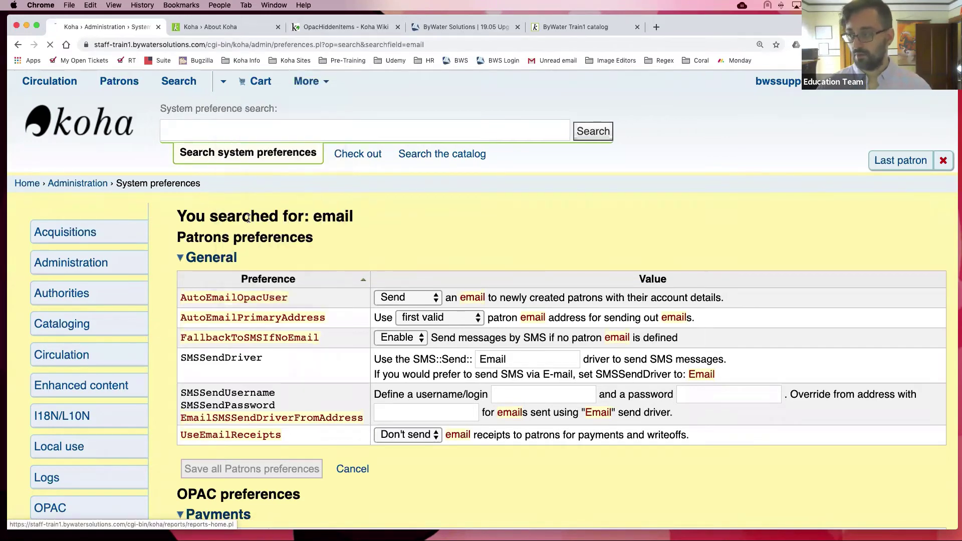
left_click(238, 336)
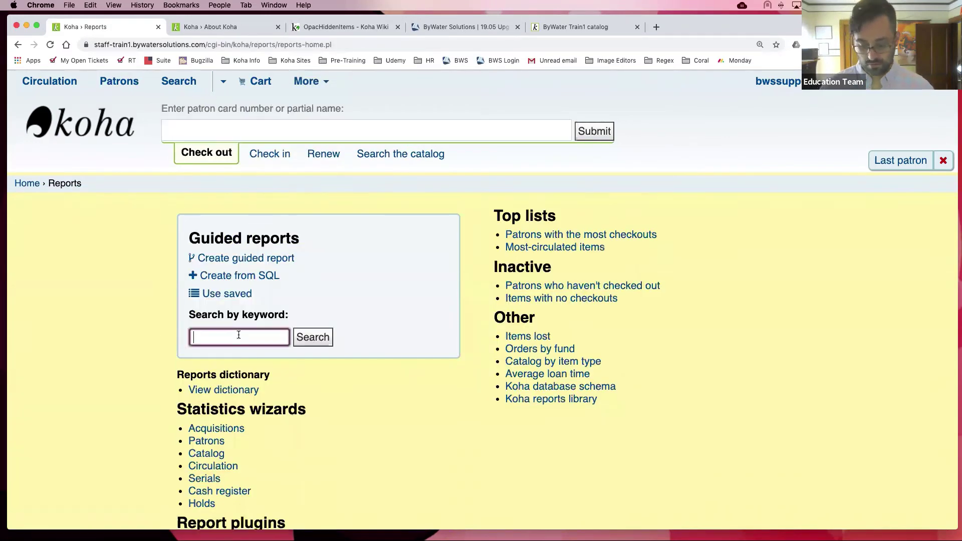
left_click(244, 295)
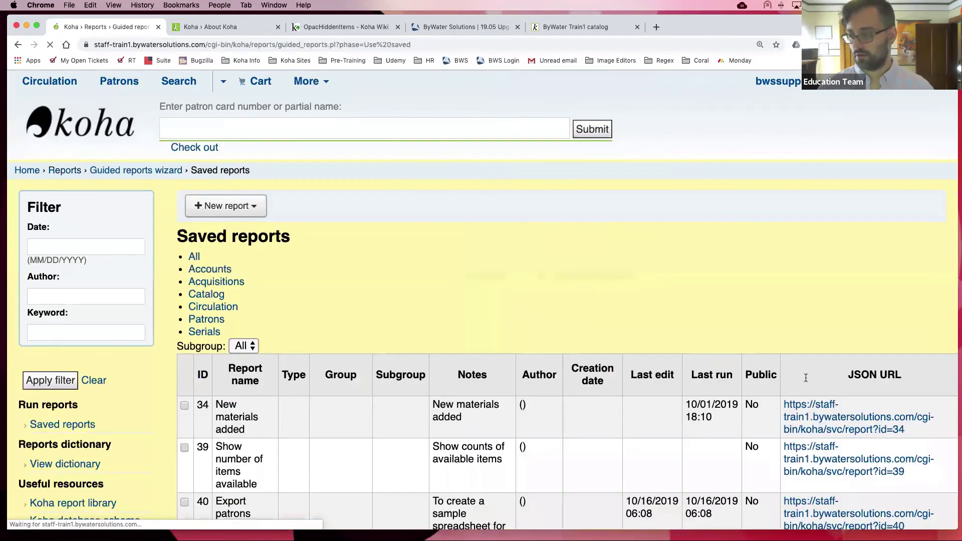
- Run the saved report "Patrons Who Owe A Lot of Money"
left_click(643, 368)
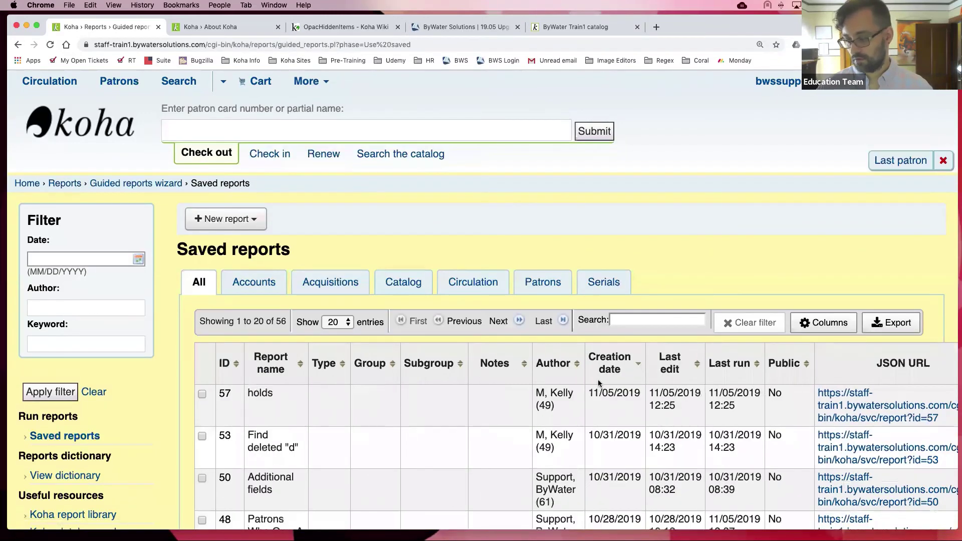
scroll(597, 380, "down", 5)
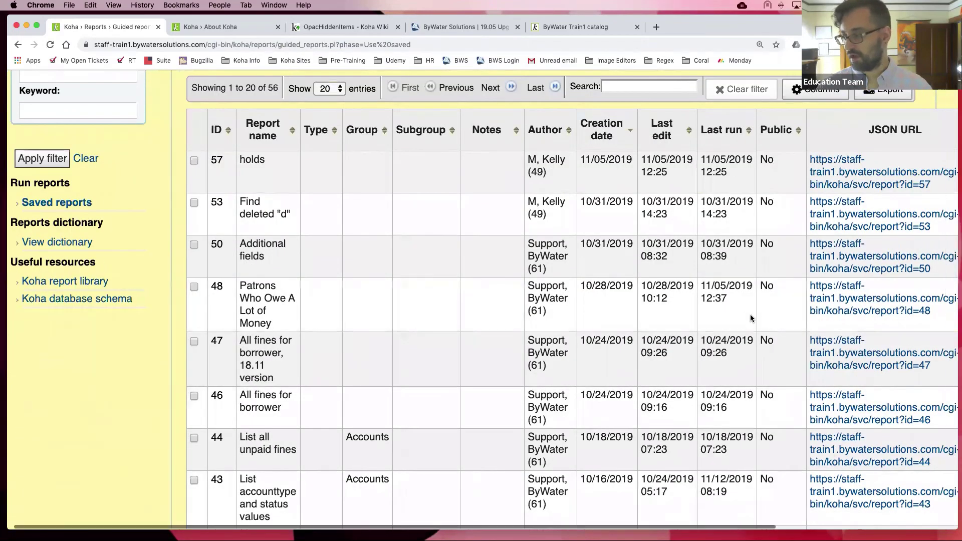
scroll(760, 311, "right", 5)
left_click(923, 289)
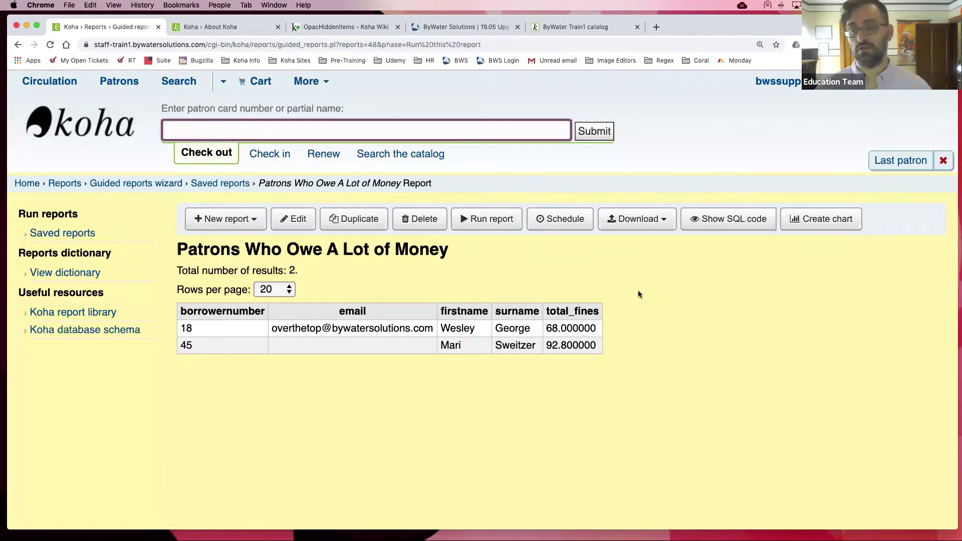
- Switch to the About Koha browser tab and open the Notices & slips tool there
left_click(212, 26)
left_click(303, 82)
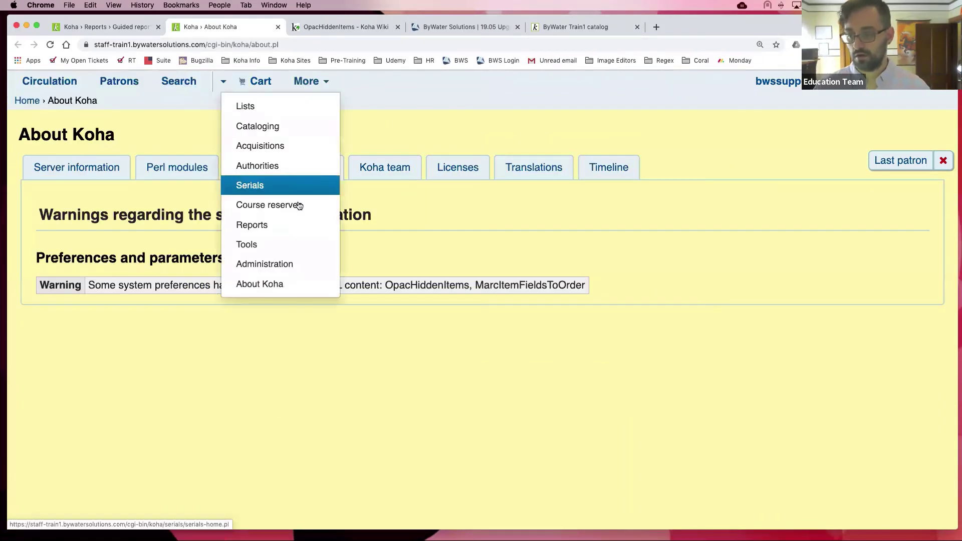
left_click(277, 242)
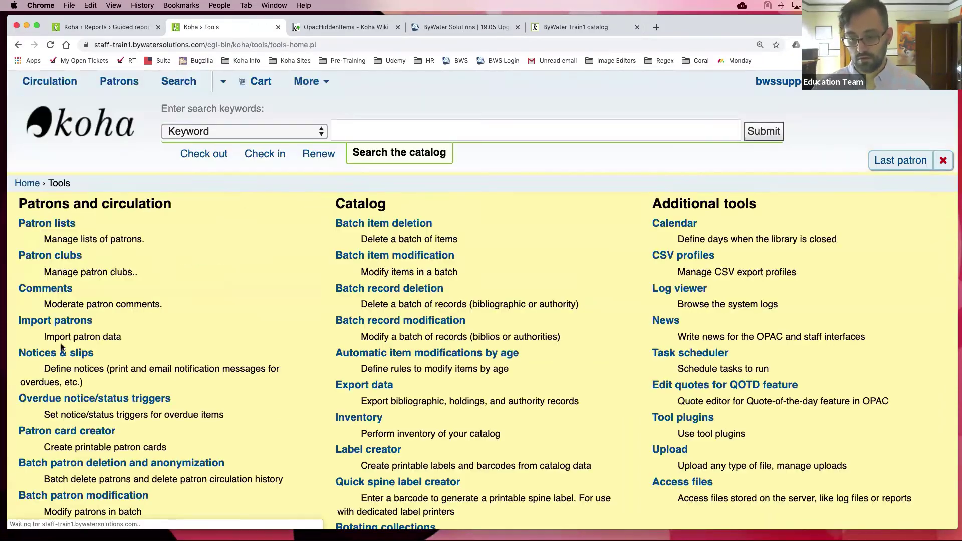
left_click(63, 350)
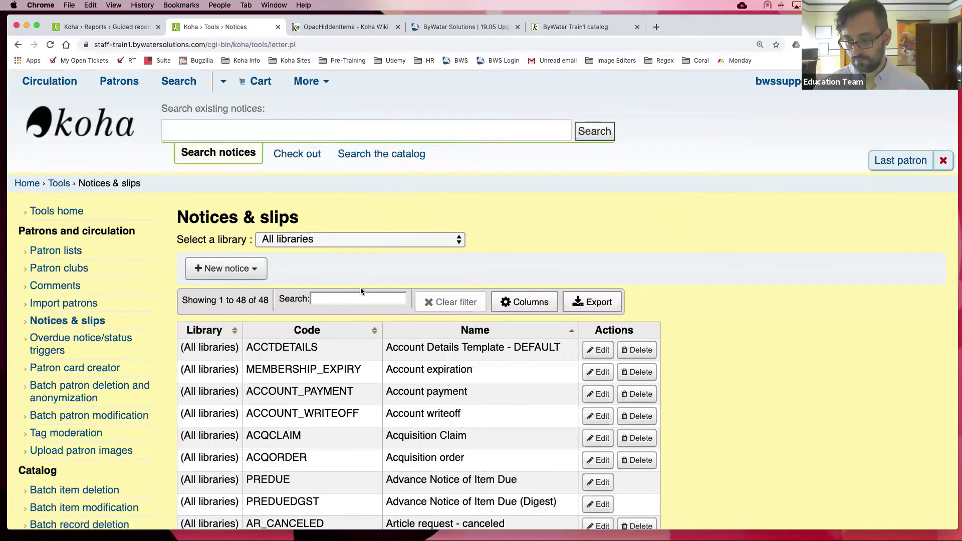
- Filter the notices by "big" and open the BIGFINE notice for editing with its email message section expanded
left_click(359, 298)
type("big")
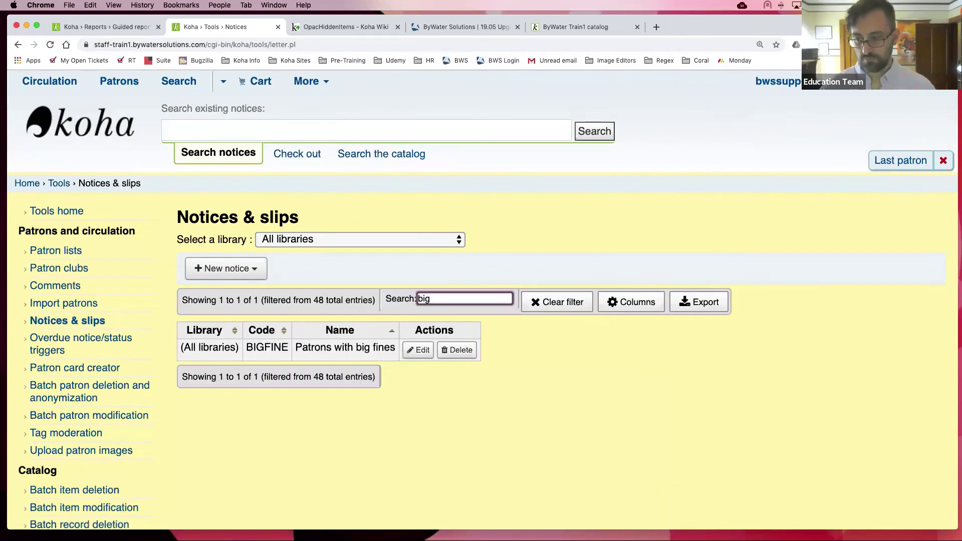
left_click(426, 352)
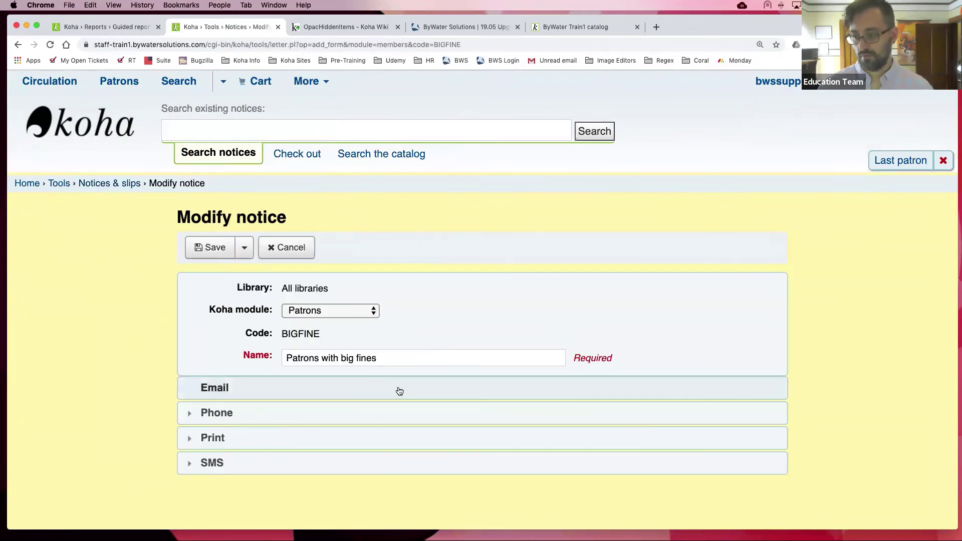
left_click(402, 391)
scroll(441, 362, "down", 3)
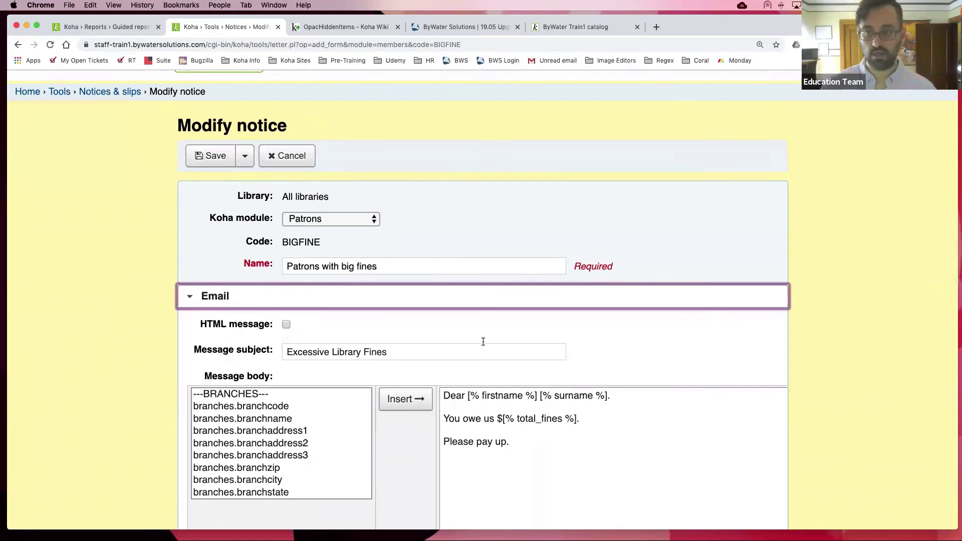
- Compare the email column in the Patrons Who Owe A Lot of Money report with the placeholders in the BIGFINE notice's message body
left_click(110, 25)
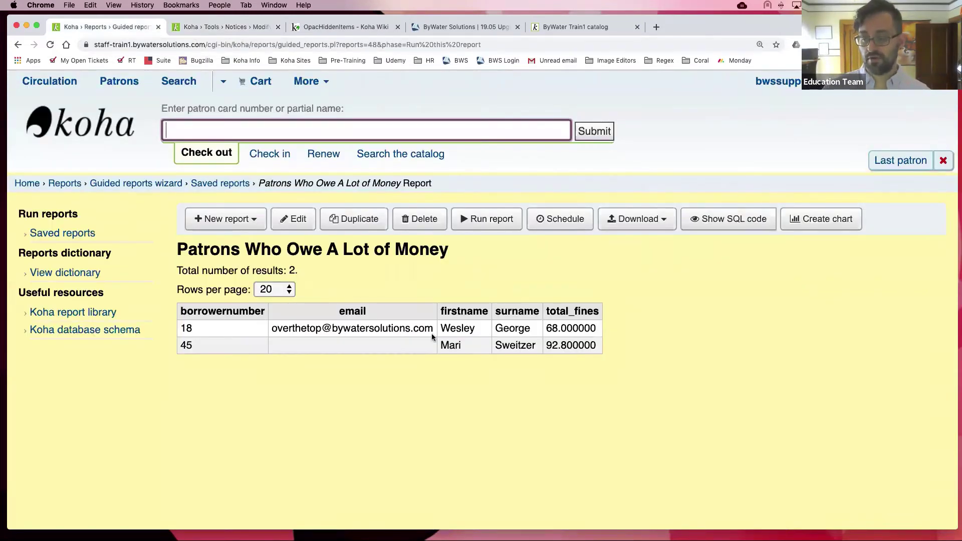
double_click(345, 313)
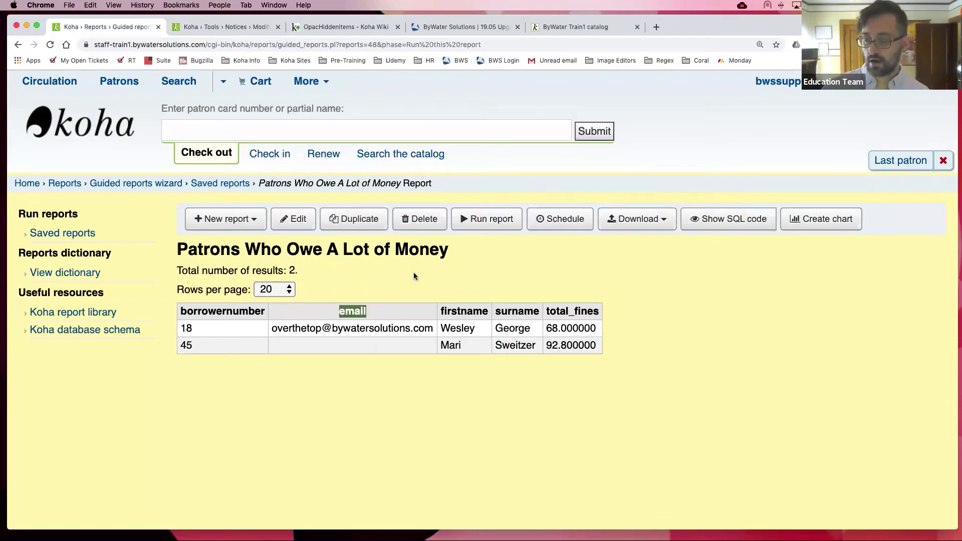
left_click(224, 26)
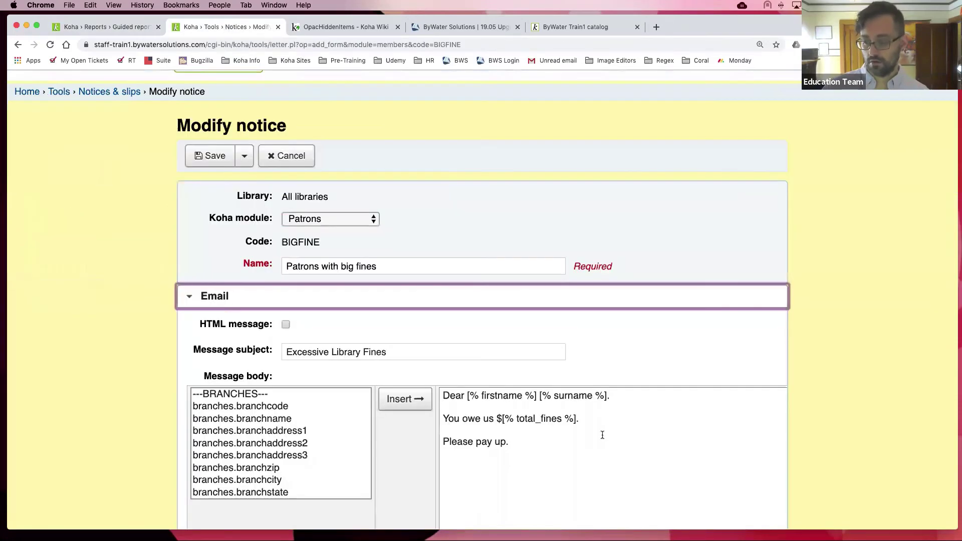
left_click_drag(664, 424, 656, 442)
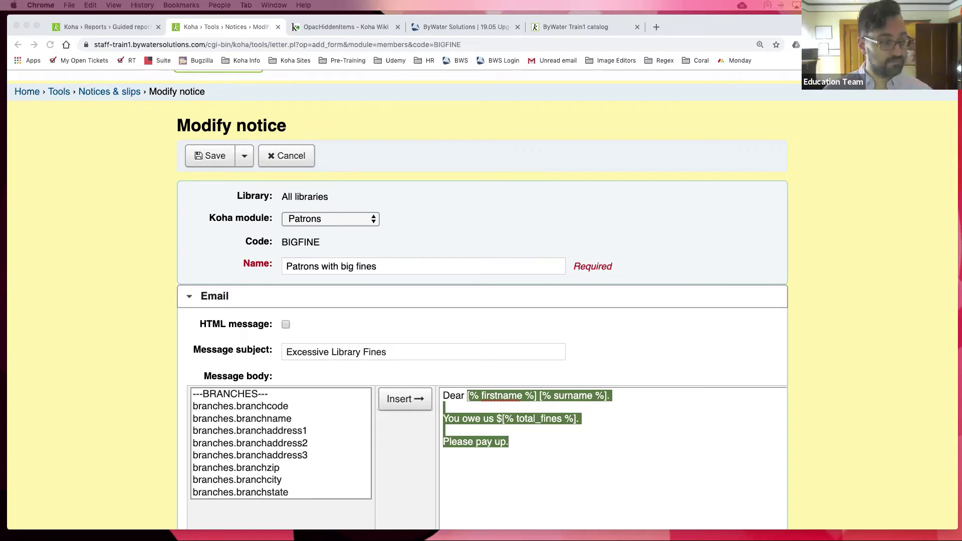
- Return to the notices list without saving the BIGFINE notice and filter the list by "pre"
left_click(121, 92)
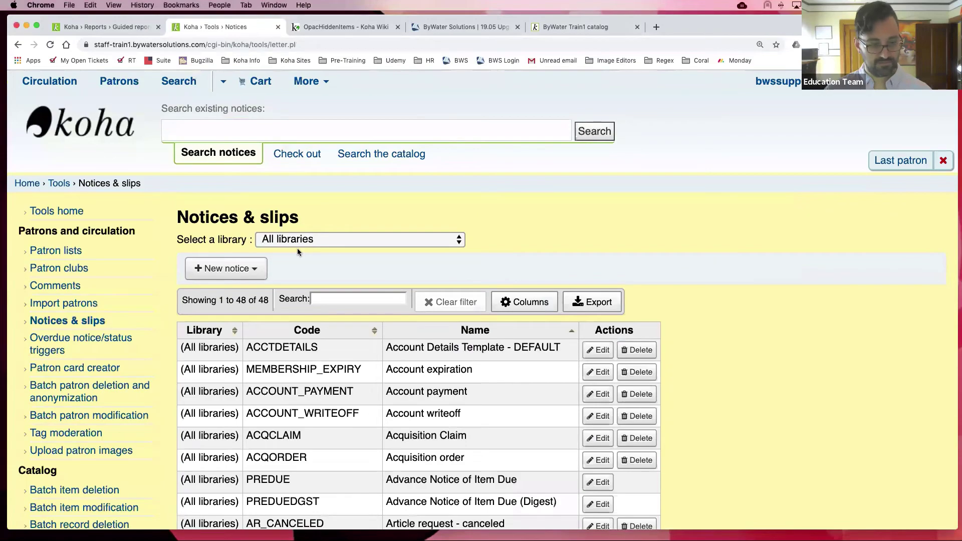
scroll(297, 249, "down", 5)
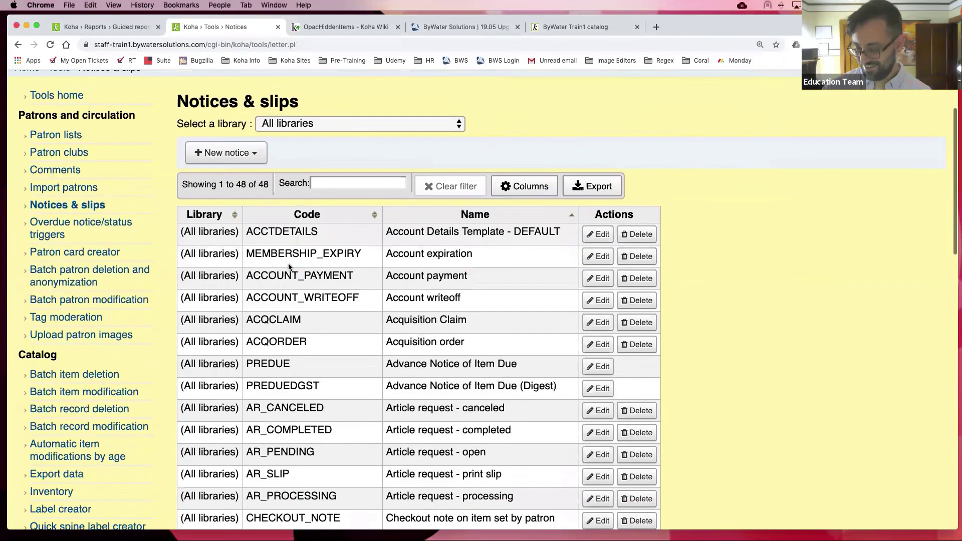
scroll(288, 263, "down", 8)
scroll(293, 251, "up", 6)
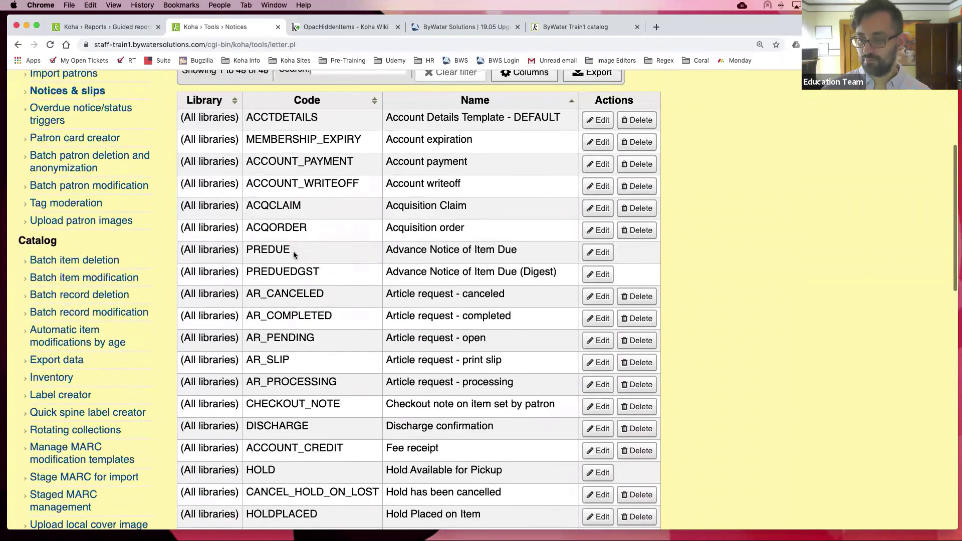
scroll(293, 251, "up", 8)
scroll(331, 286, "down", 1)
left_click(331, 287)
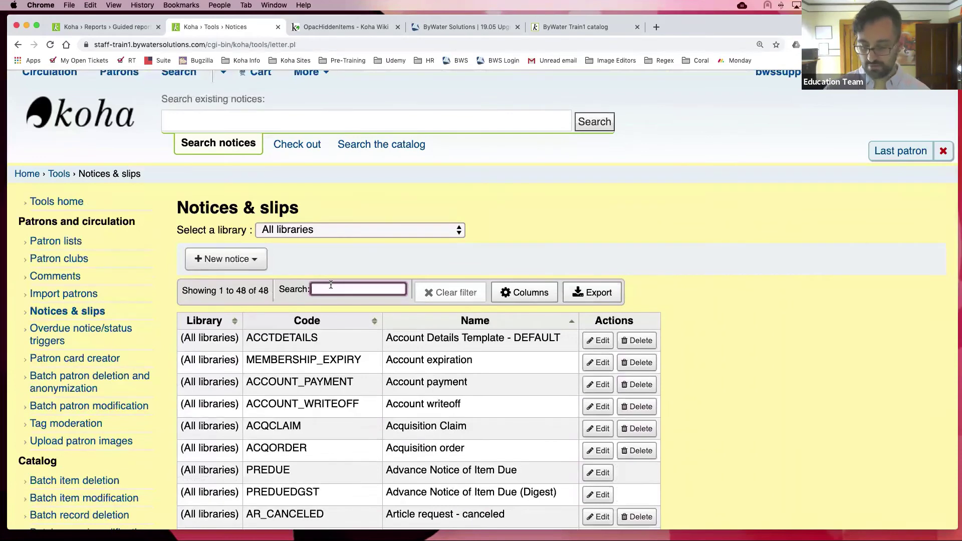
type("pre")
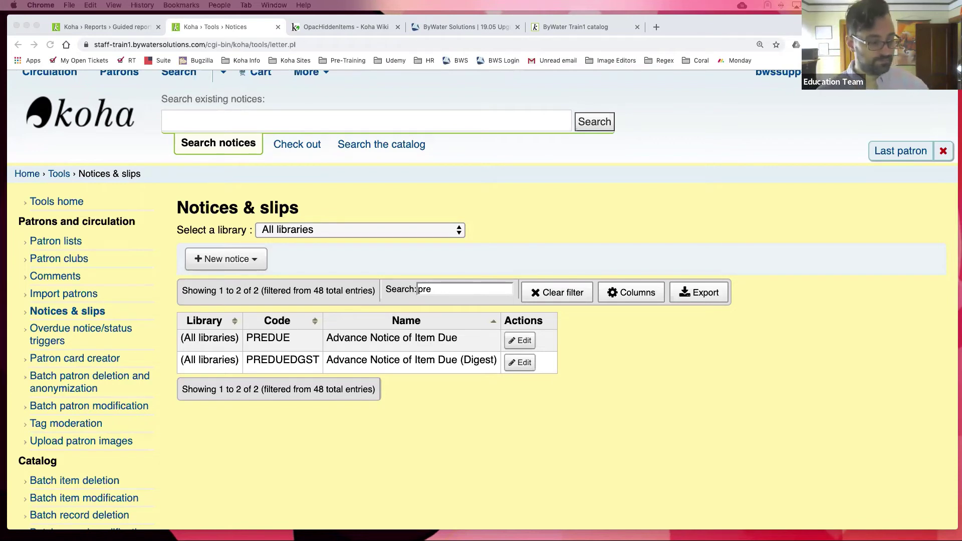
left_click(474, 423)
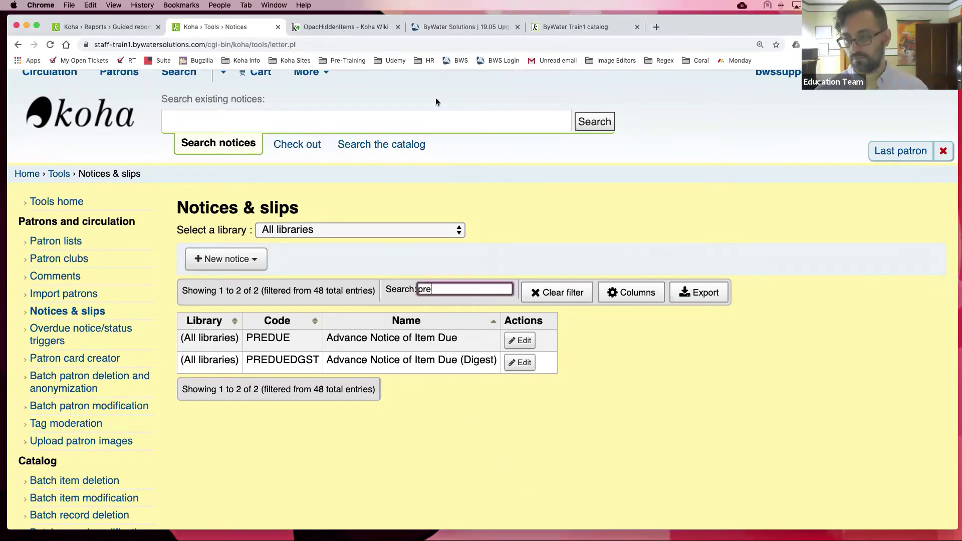
- Close the notices browser tab and open the Koha administration home page from the report's tab
scroll(62, 95, "up", 1)
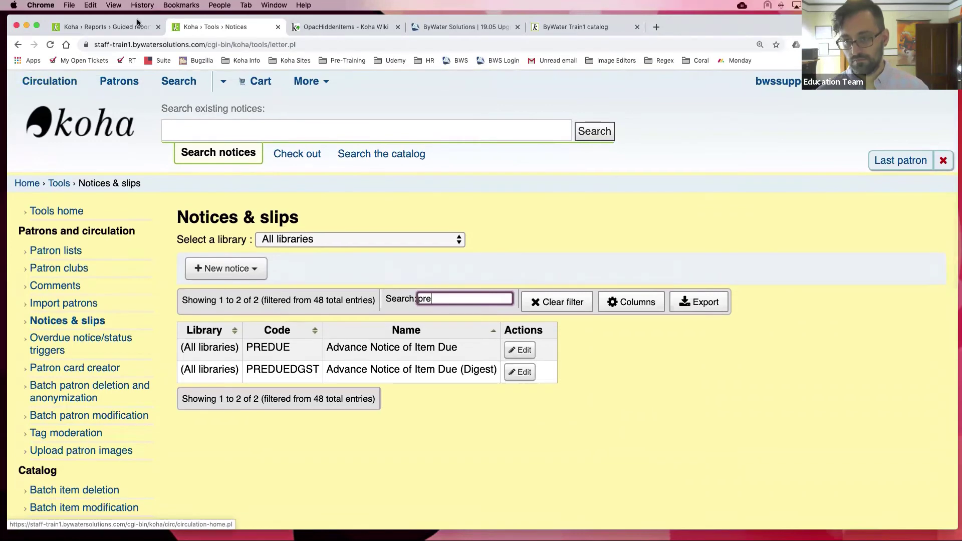
key("super+w")
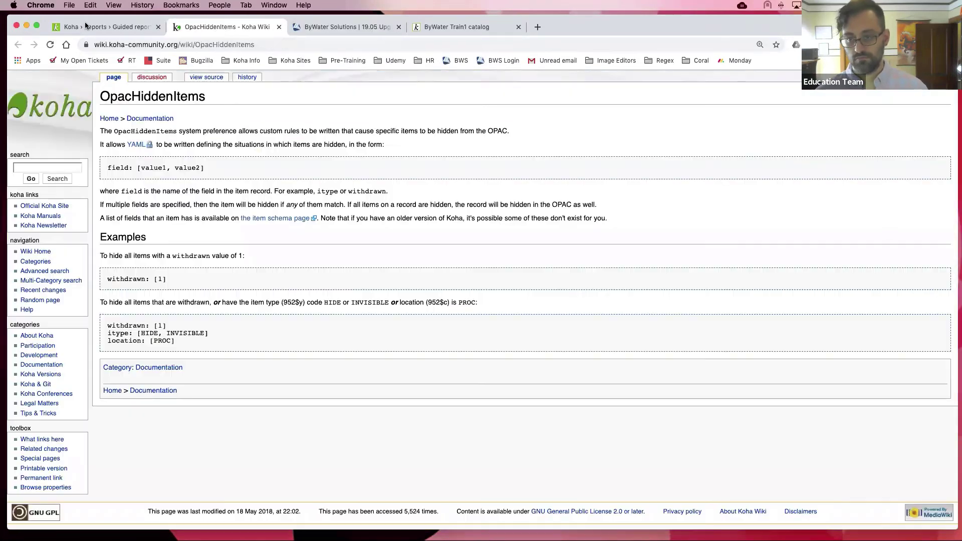
left_click(148, 24)
left_click(296, 81)
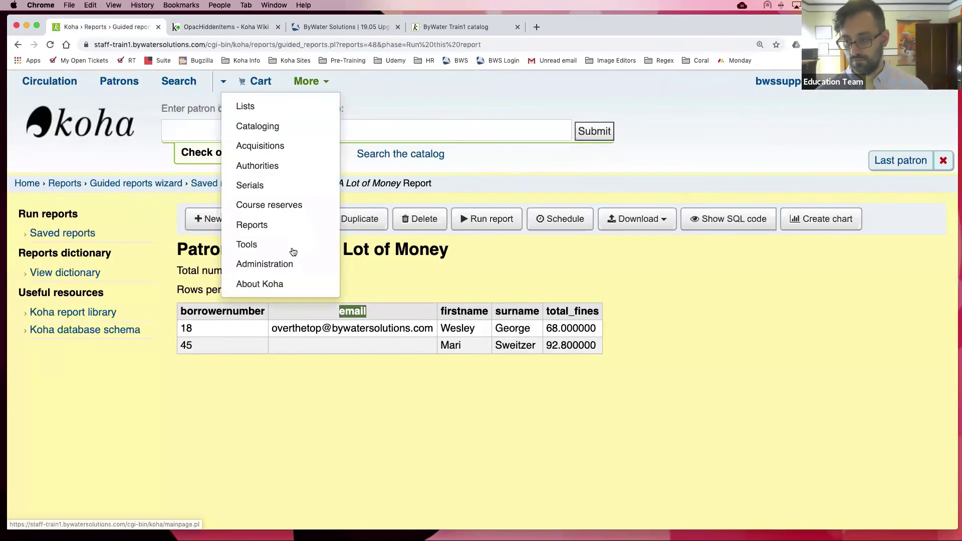
left_click(291, 259)
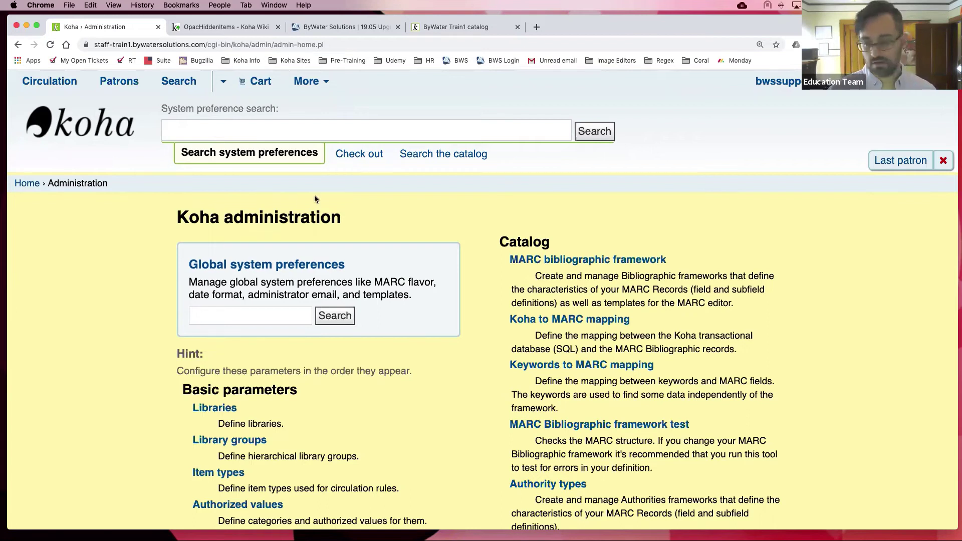
- Search the system preferences for "fallbacktosms"
left_click(247, 318)
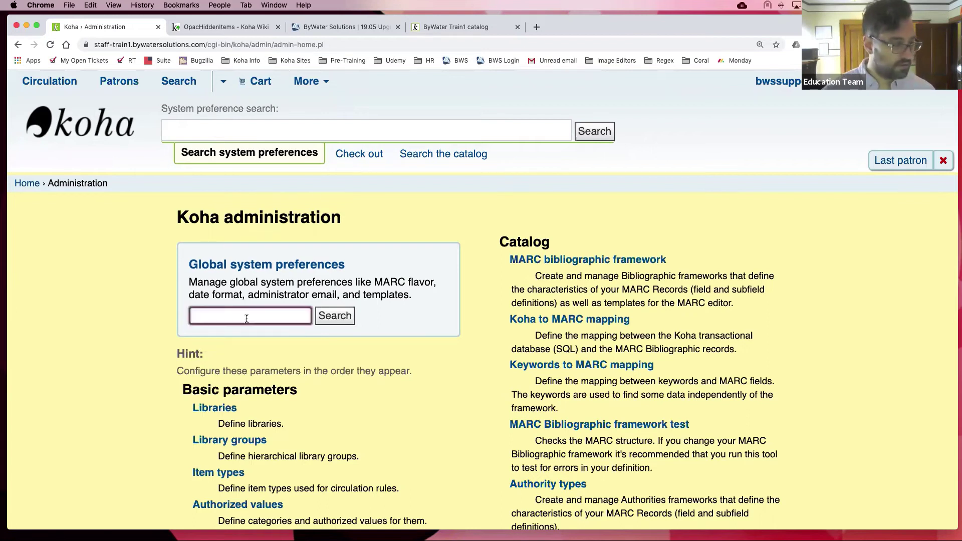
type("fallbck")
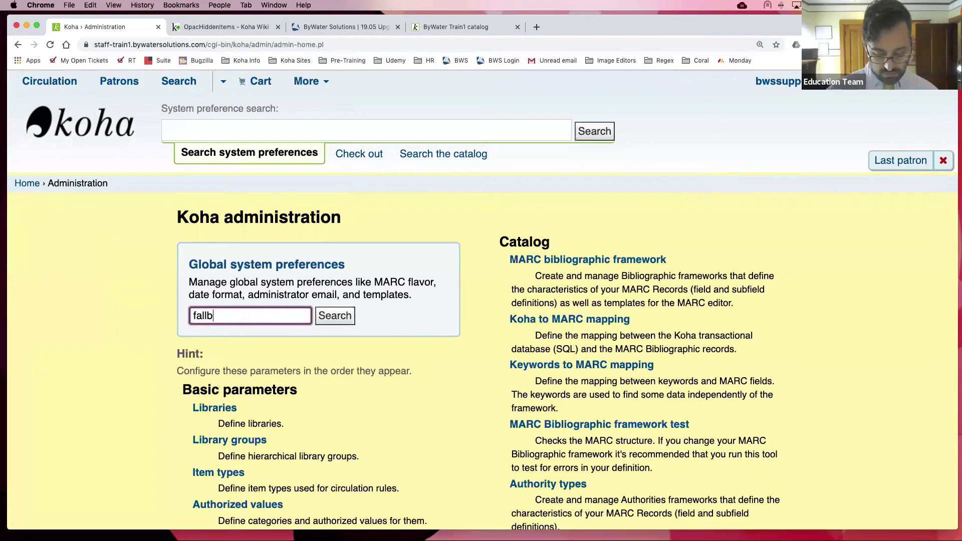
key("BackSpace")
key("BackSpace")
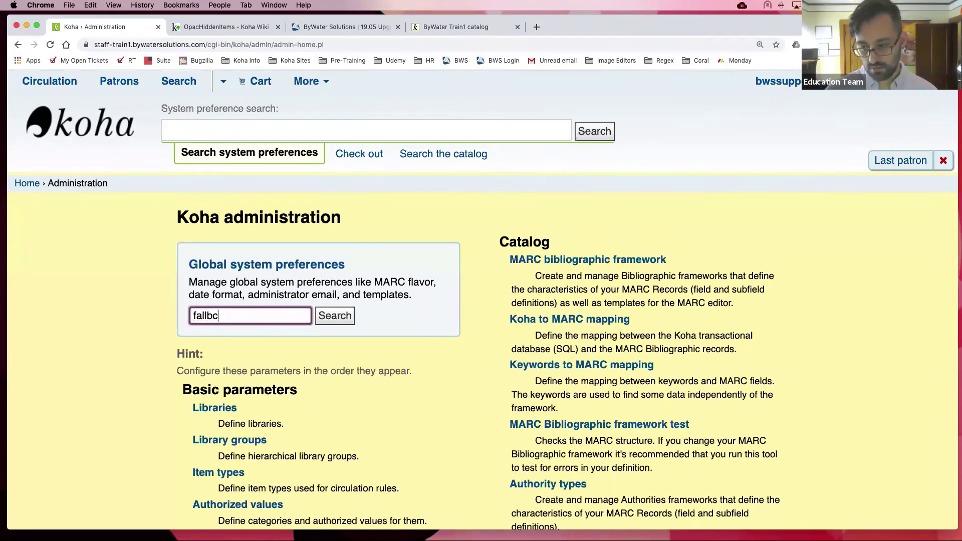
type("ackto s")
key("BackSpace")
key("BackSpace")
type("sms")
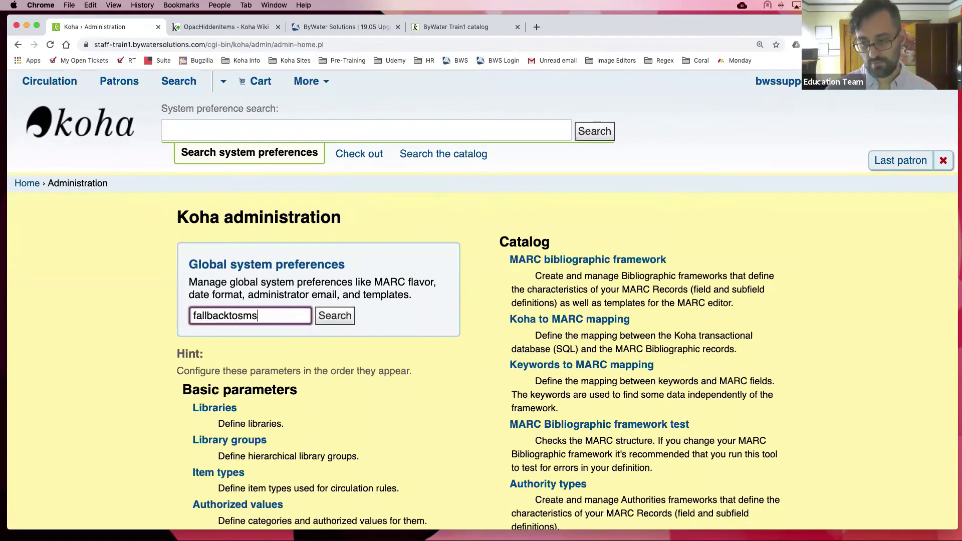
key("Return")
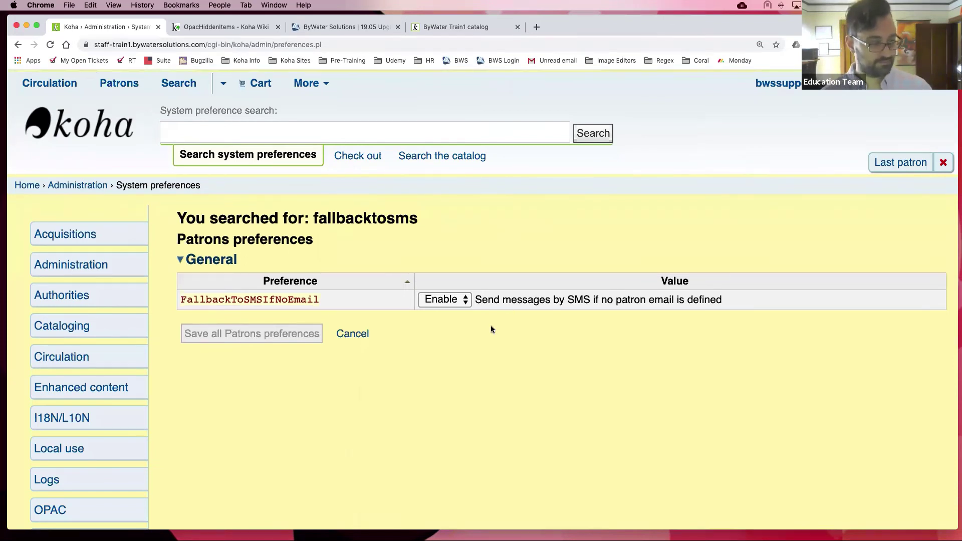
- Run an item search across all libraries for items with the lost status Missing
left_click(223, 82)
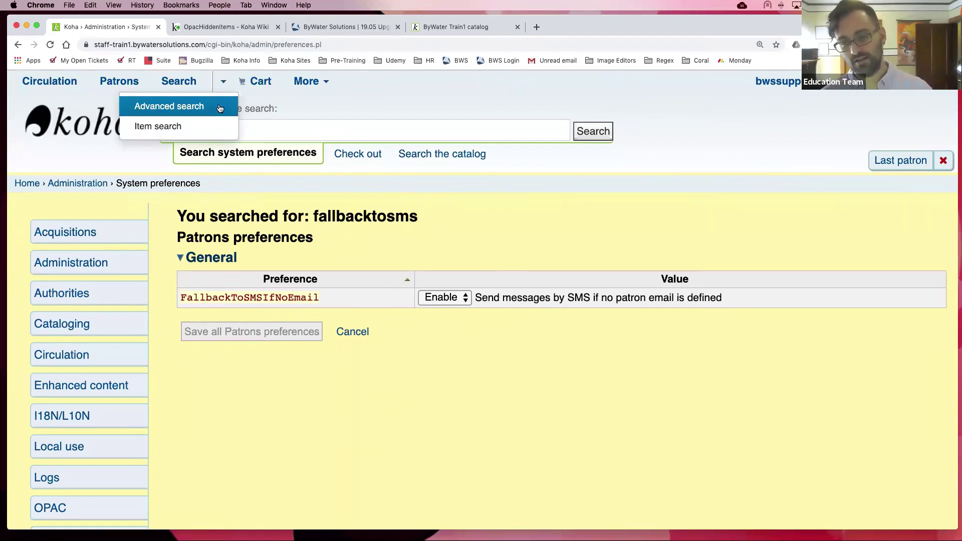
left_click(191, 131)
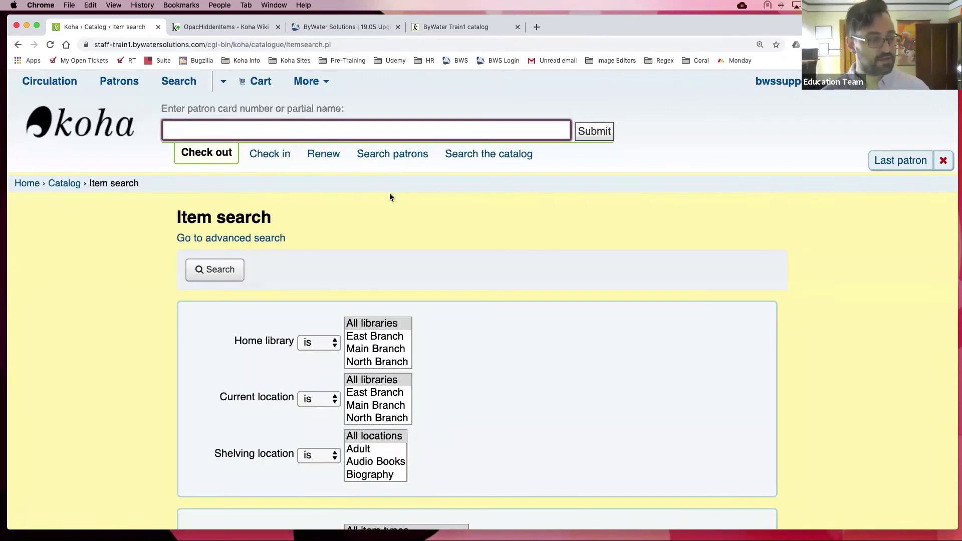
scroll(407, 231, "down", 5)
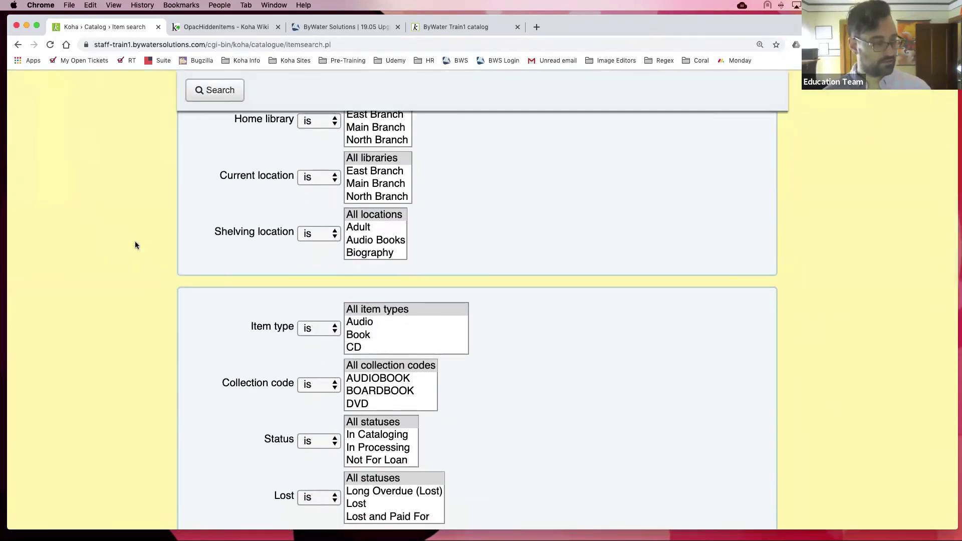
scroll(509, 283, "down", 2)
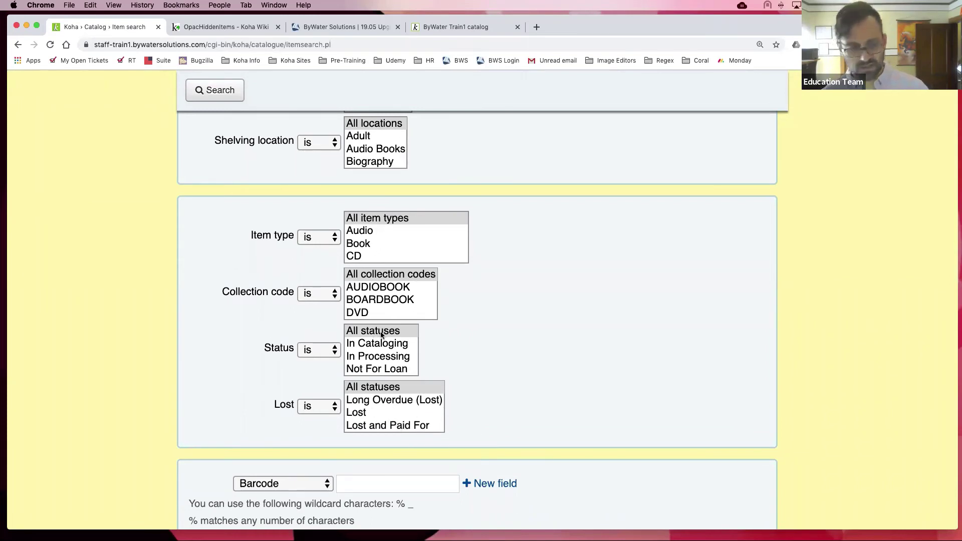
scroll(411, 397, "down", 1)
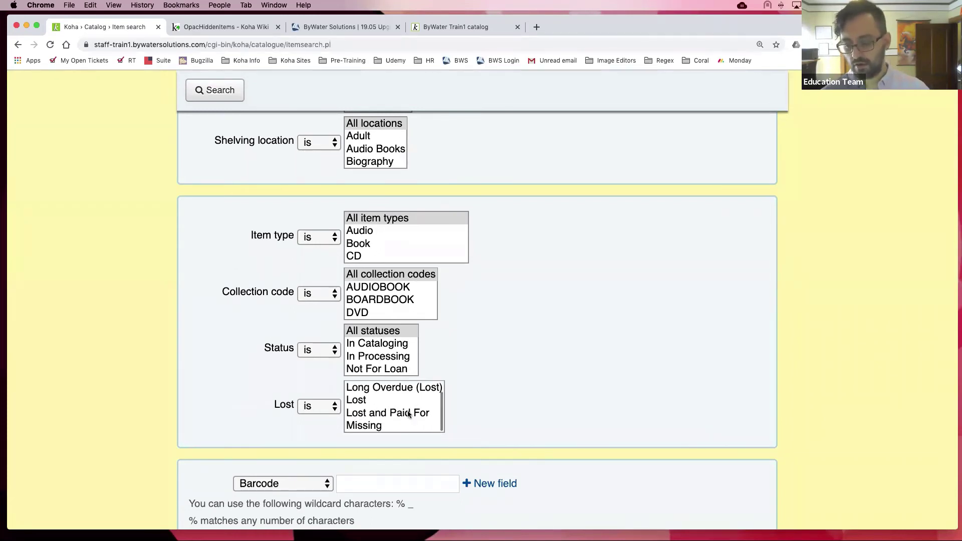
scroll(479, 342, "down", 2)
scroll(390, 374, "up", 1)
scroll(388, 375, "down", 1)
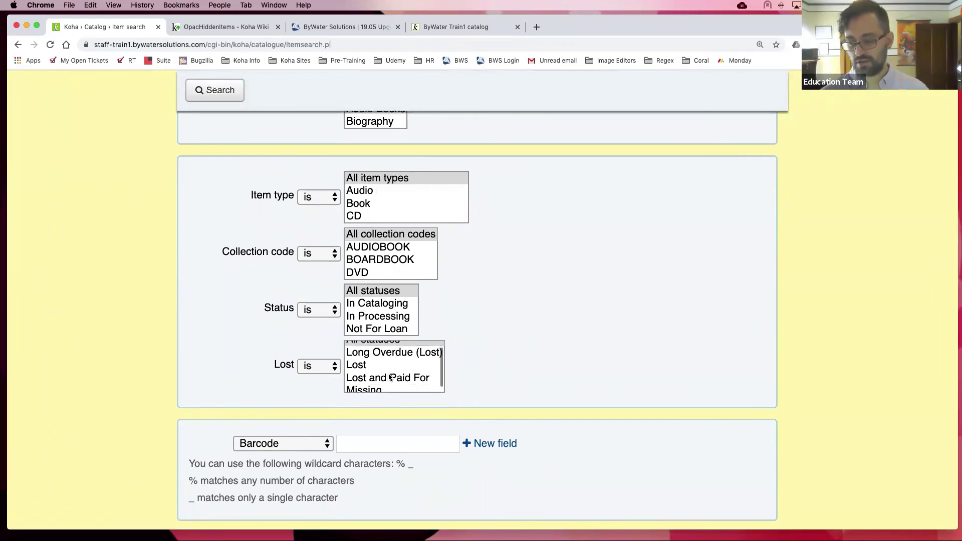
left_click(374, 383)
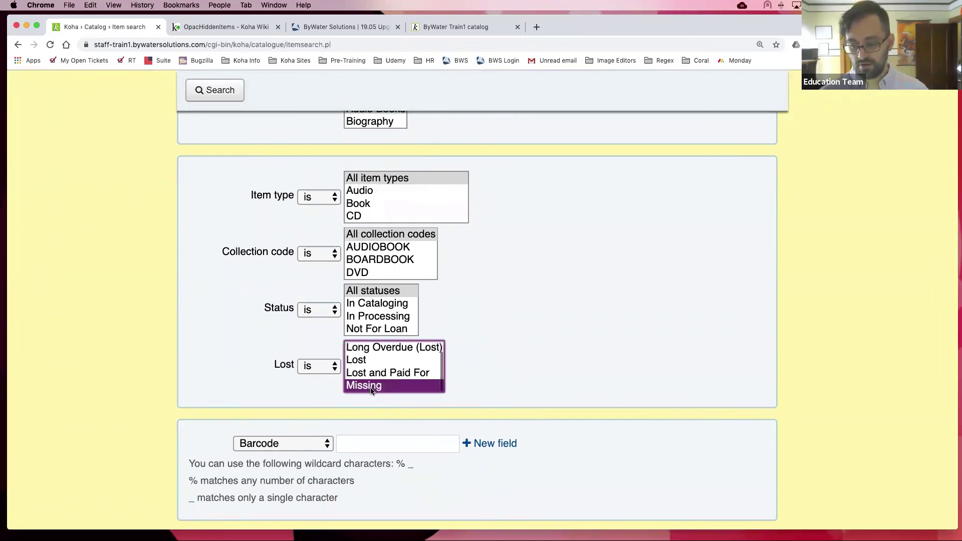
scroll(371, 387, "down", 3)
scroll(356, 396, "down", 1)
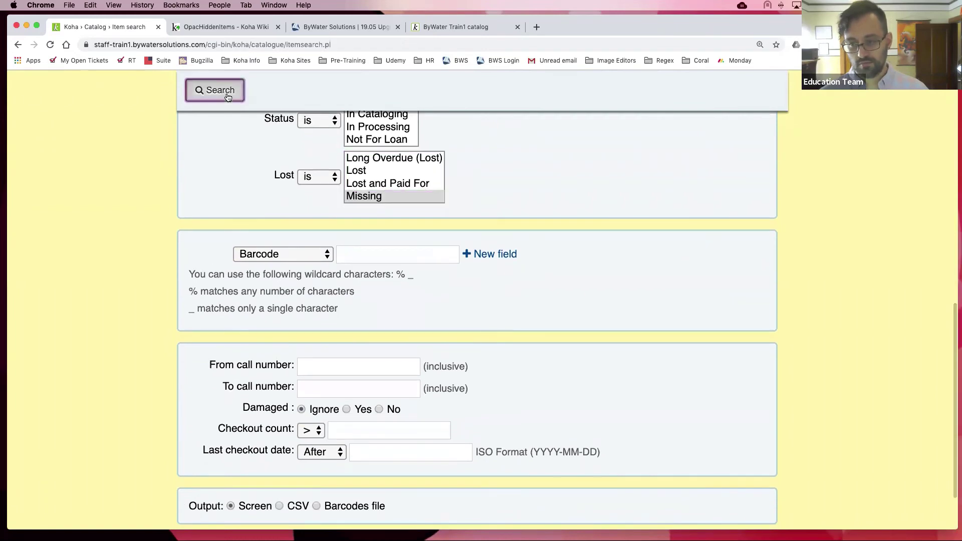
left_click(220, 93)
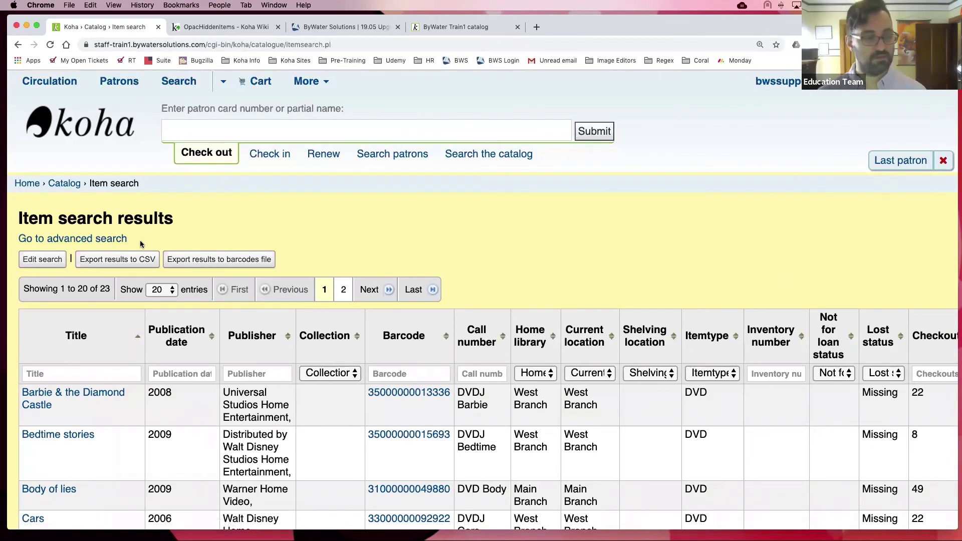
- Examine the item search results table across all its columns, including lost status and checkouts
scroll(153, 237, "down", 1)
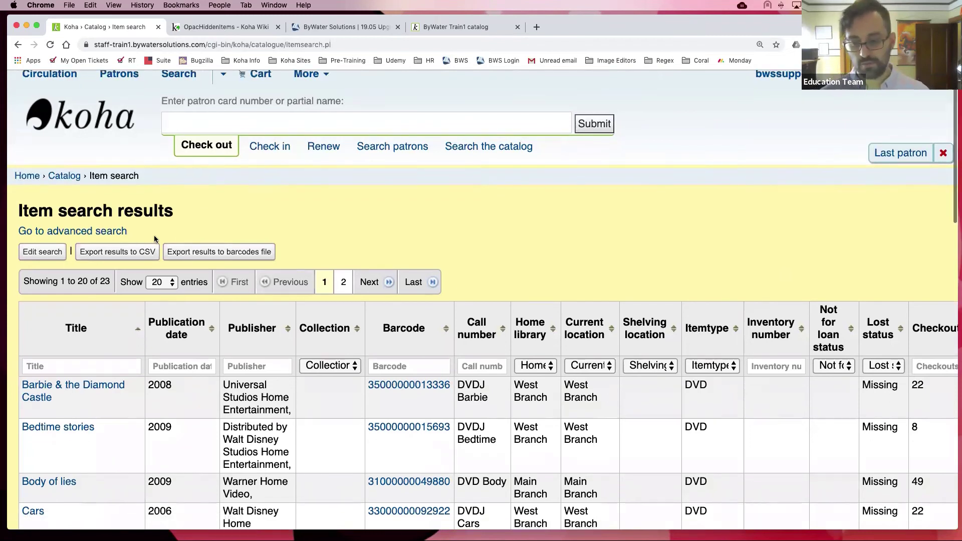
scroll(155, 236, "down", 1)
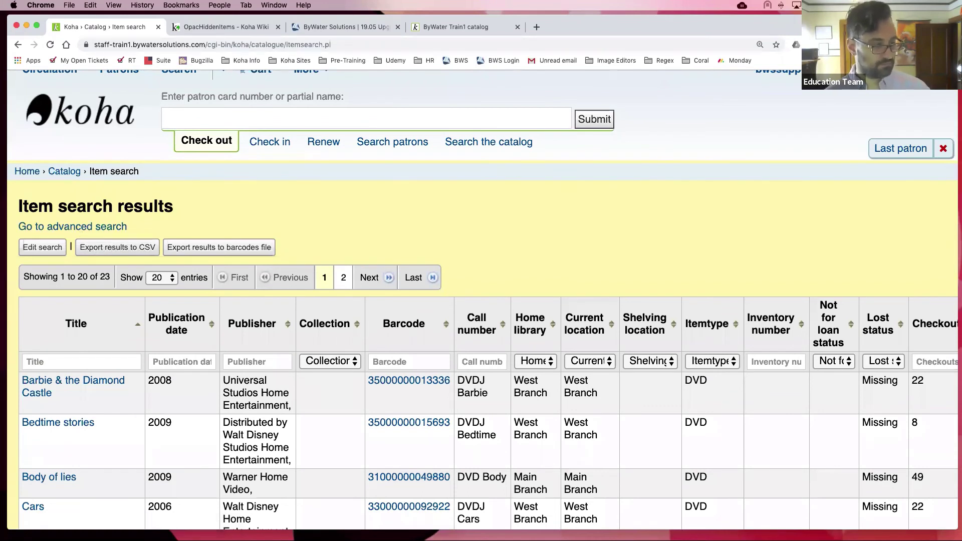
scroll(261, 305, "down", 3)
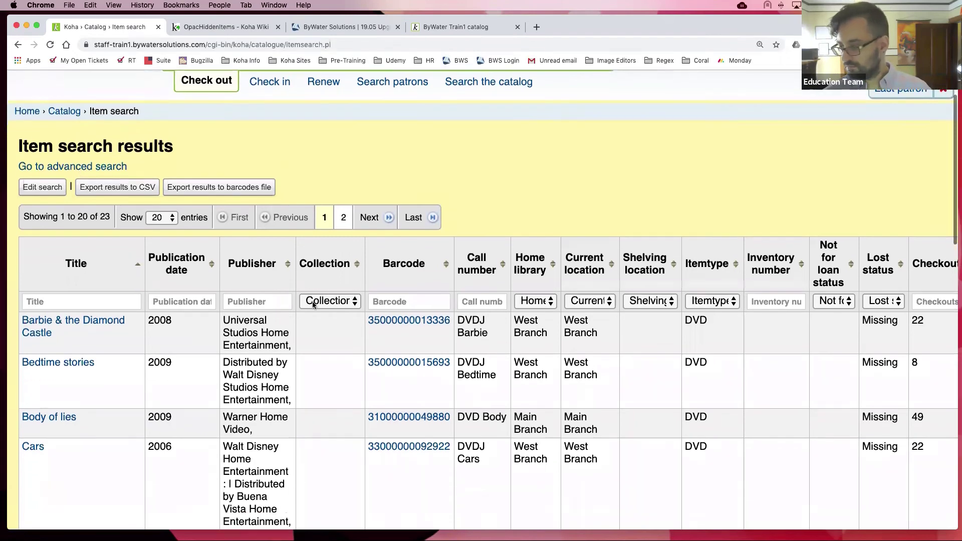
scroll(476, 295, "down", 4)
scroll(476, 295, "right", 3)
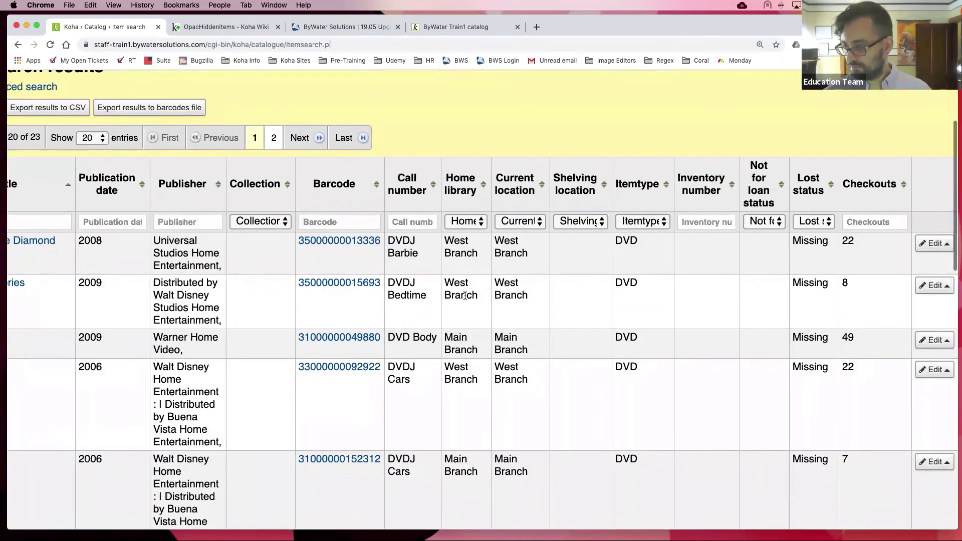
scroll(476, 295, "left", 3)
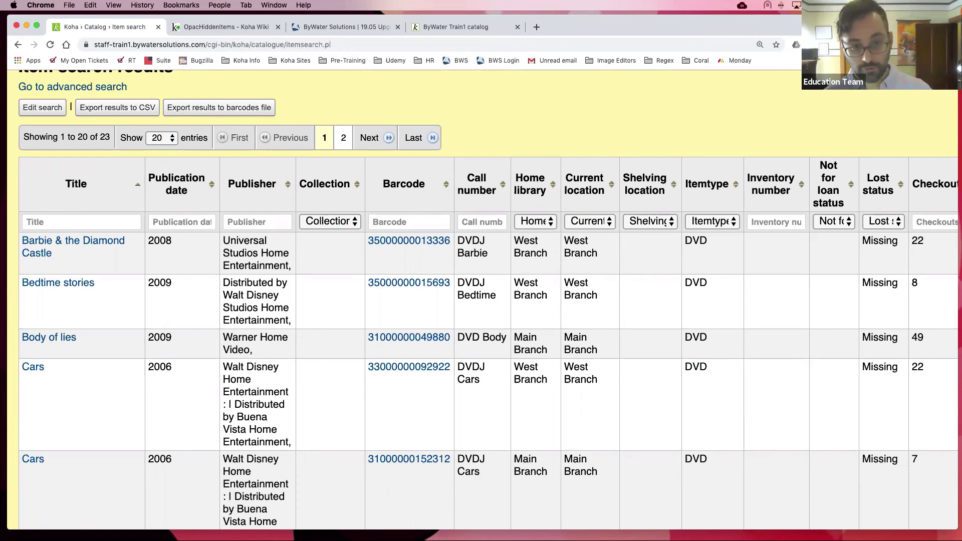
scroll(166, 136, "up", 5)
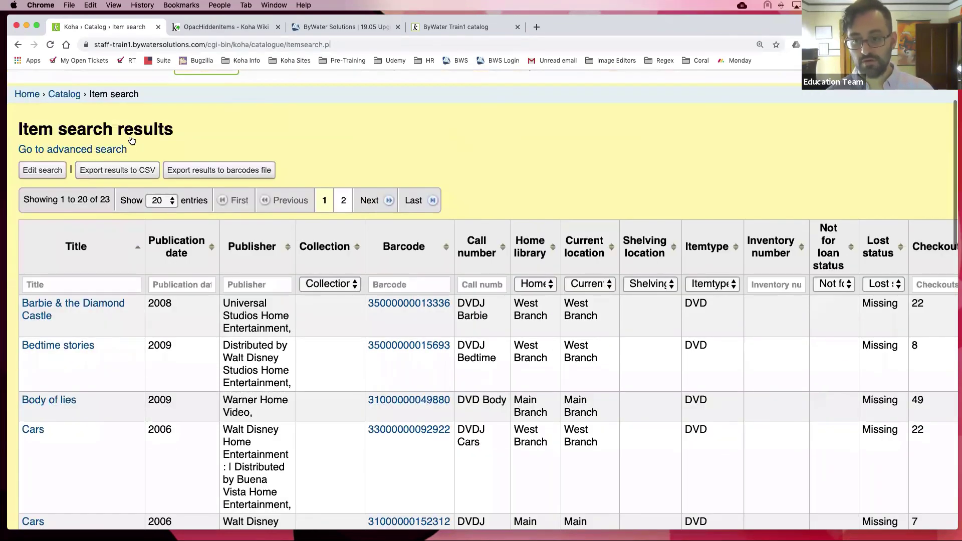
- Enter a patron's first name in the check-out search to bring up matching patrons
left_click(189, 128)
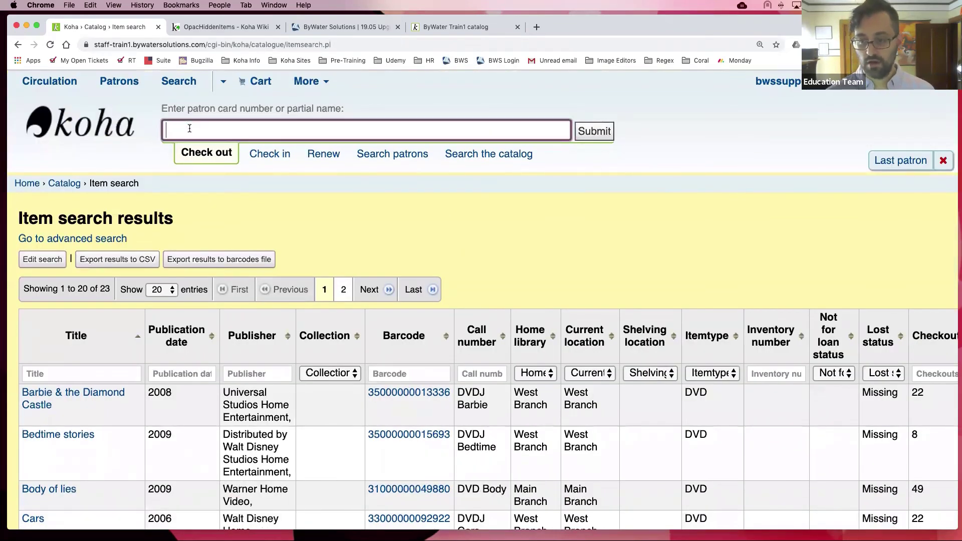
type("andrew")
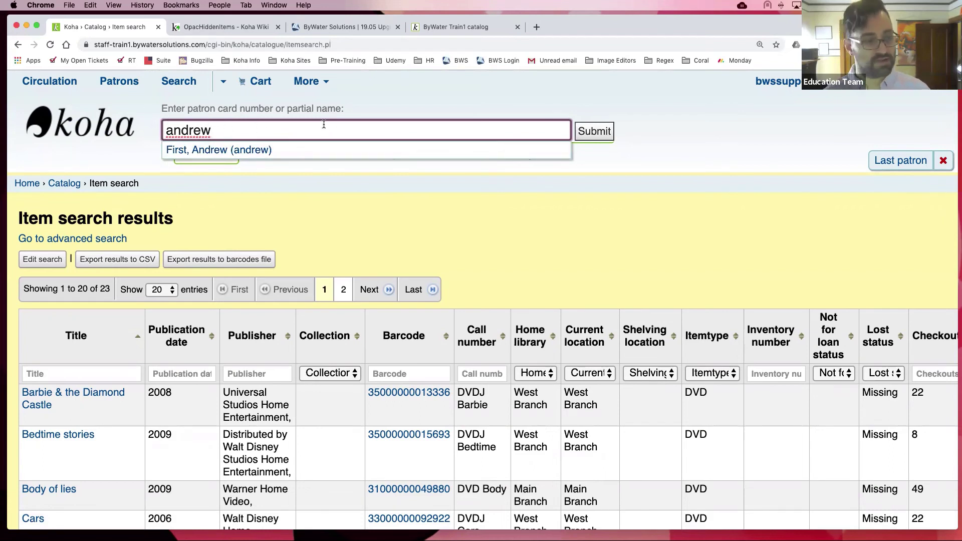
scroll(300, 124, "down", 1)
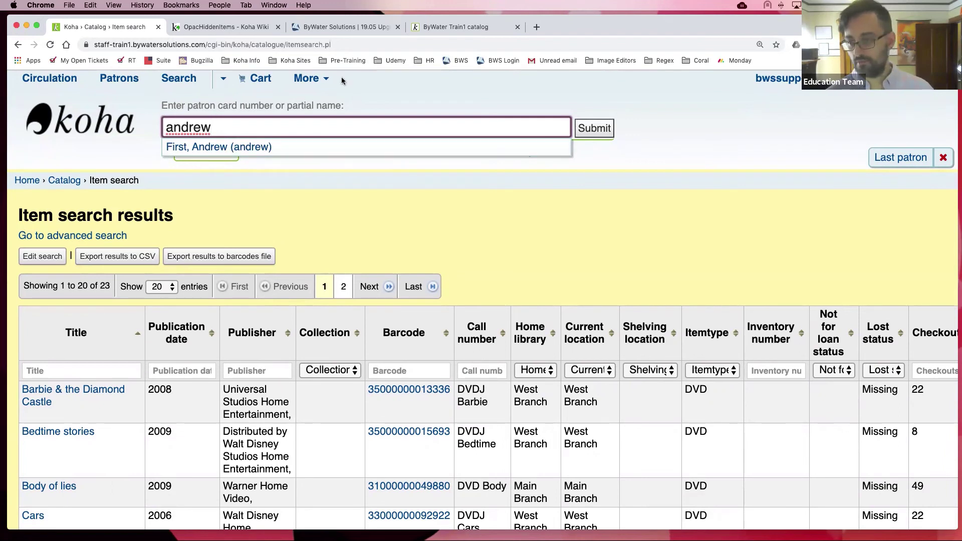
- Open the log viewer from the Koha tools and restrict it to the Patrons module and the Modify action
left_click(308, 78)
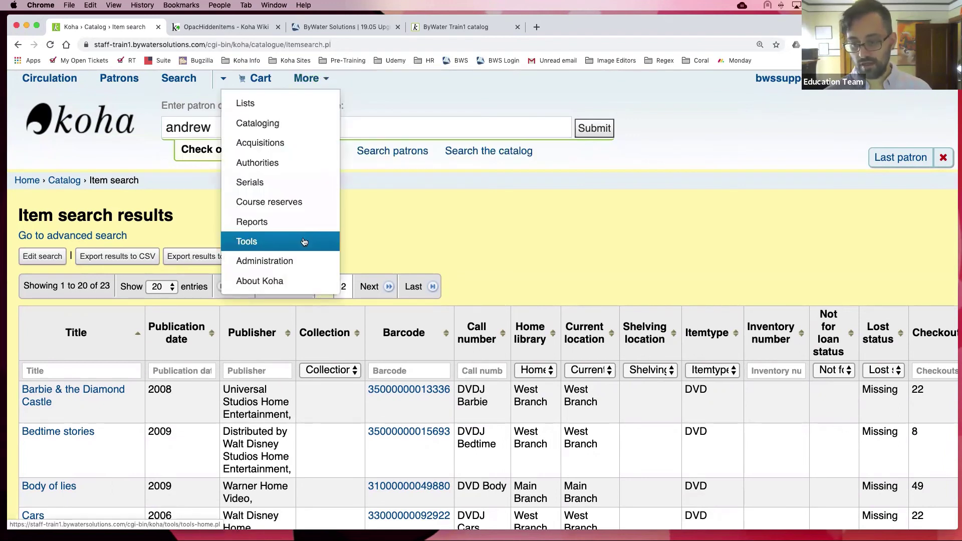
left_click(304, 240)
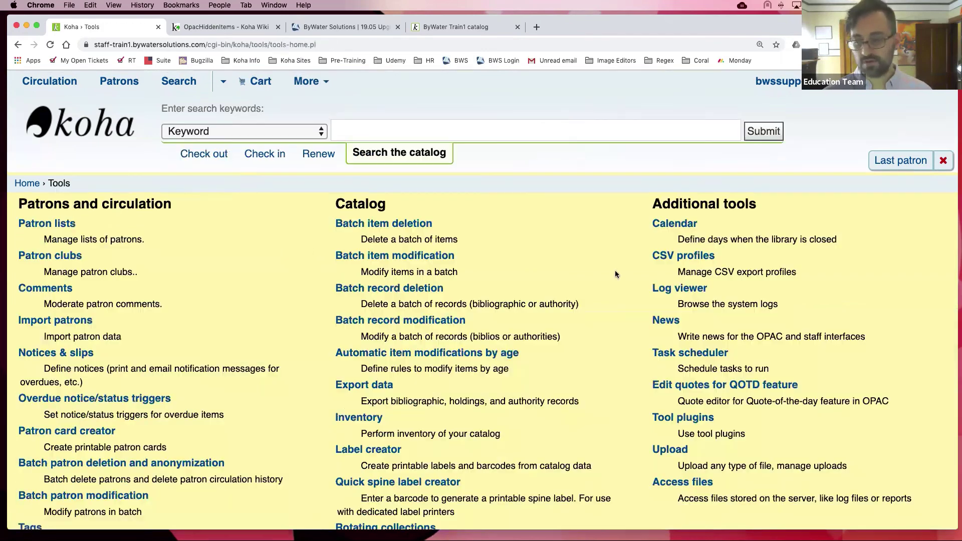
left_click(662, 289)
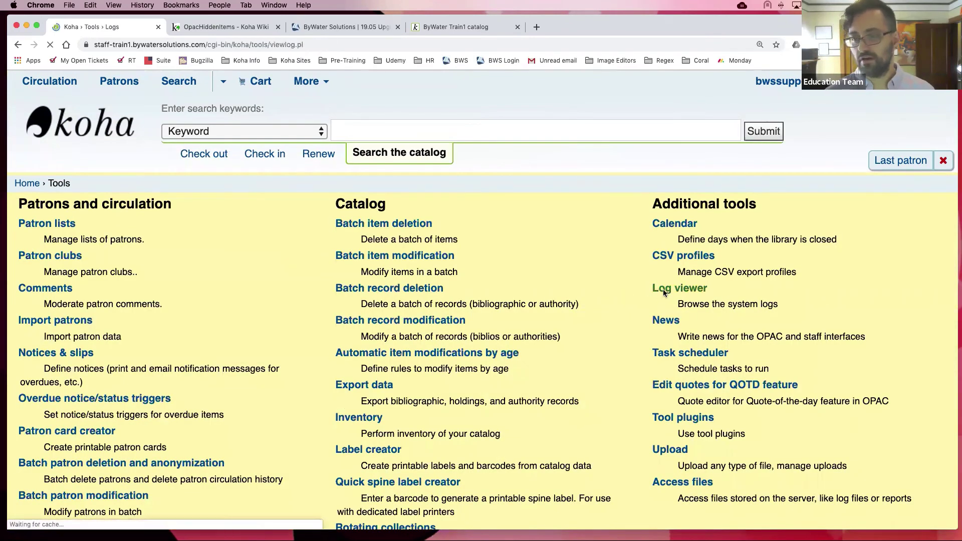
scroll(318, 300, "down", 2)
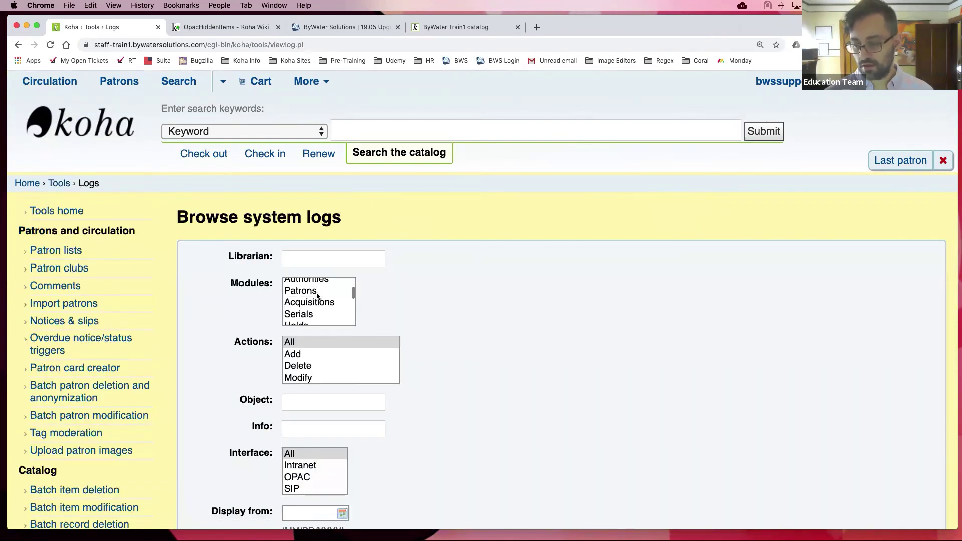
left_click(320, 292)
left_click_drag(307, 380, 443, 382)
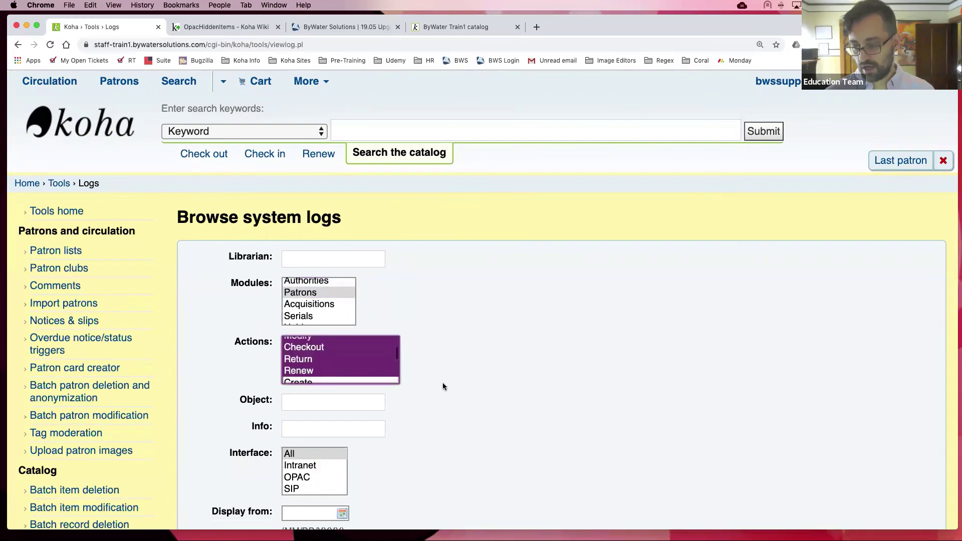
left_click(318, 360)
scroll(316, 361, "up", 2)
left_click(316, 365)
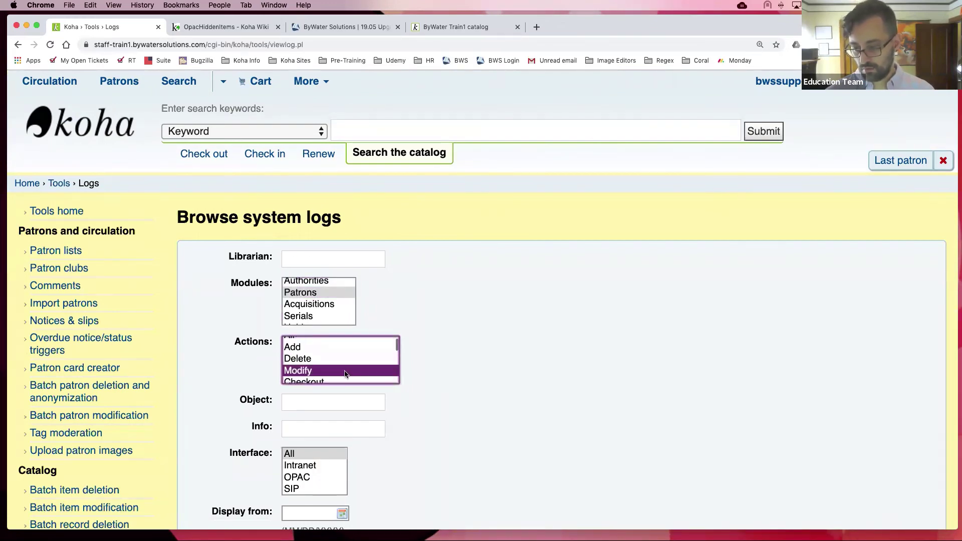
- Run the log query to screen for 11/05/2019 to 11/12/2019 and highlight the first entry's Info details
scroll(533, 392, "down", 5)
scroll(287, 440, "down", 5)
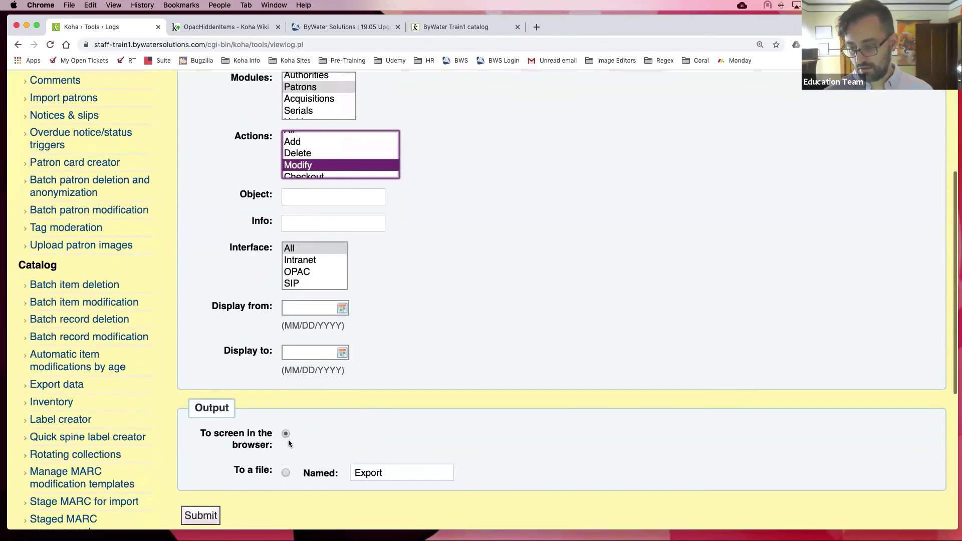
left_click(342, 87)
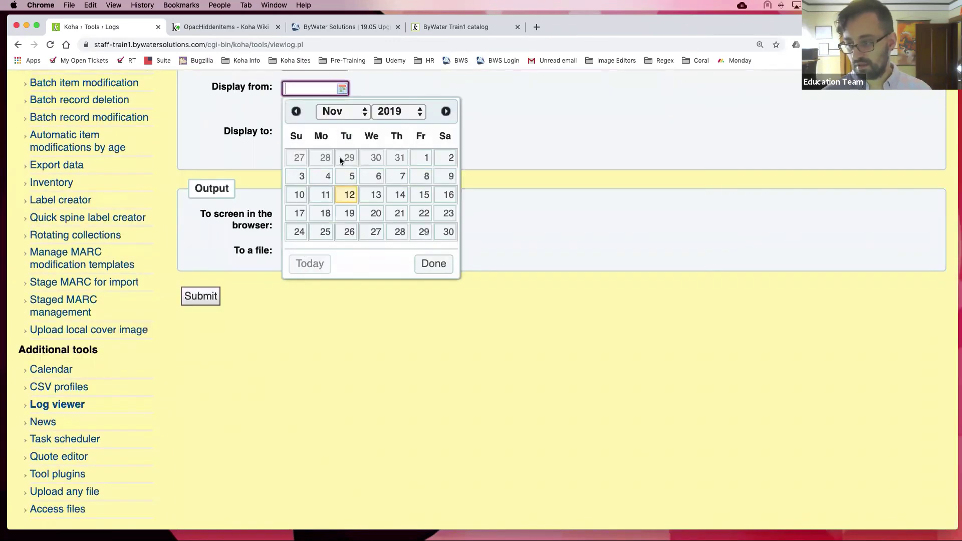
left_click(352, 178)
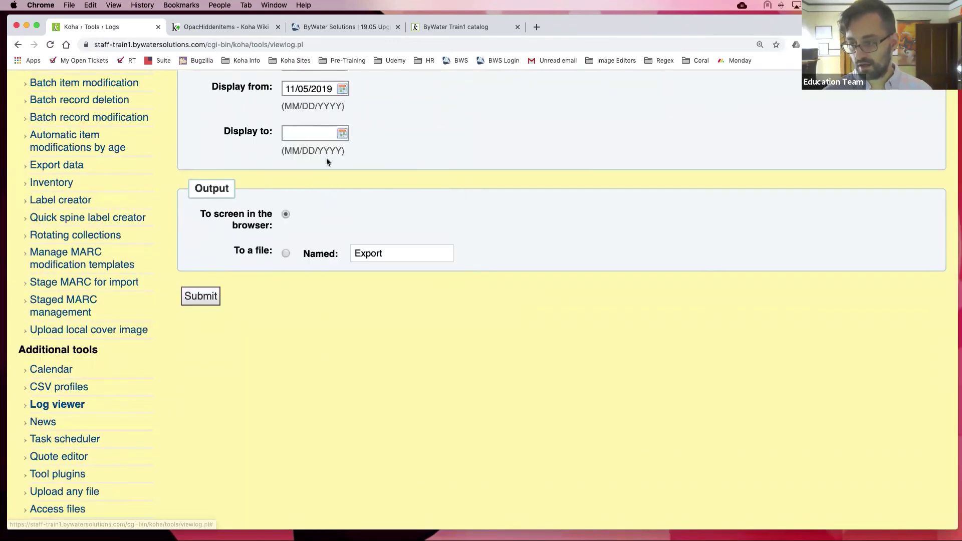
left_click(326, 133)
left_click(349, 239)
left_click(185, 301)
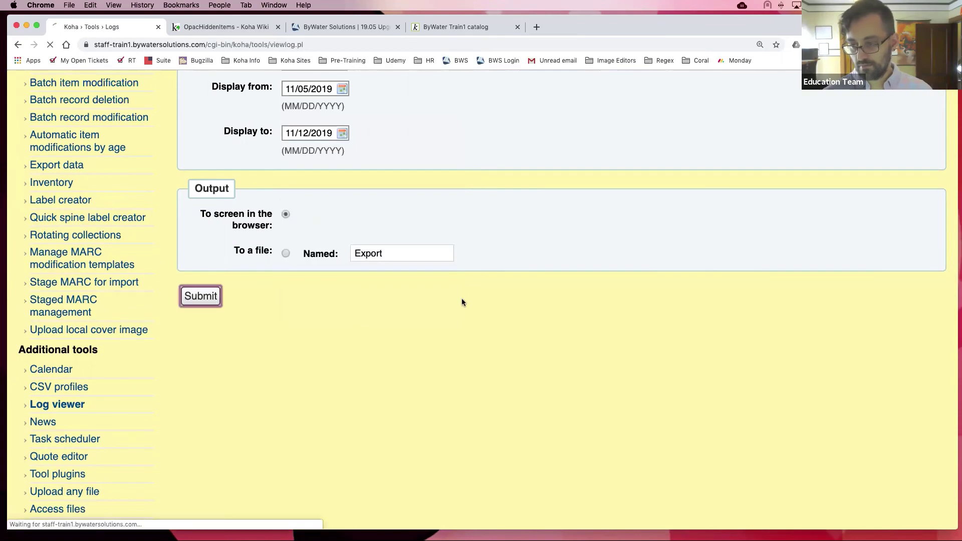
scroll(569, 362, "down", 10)
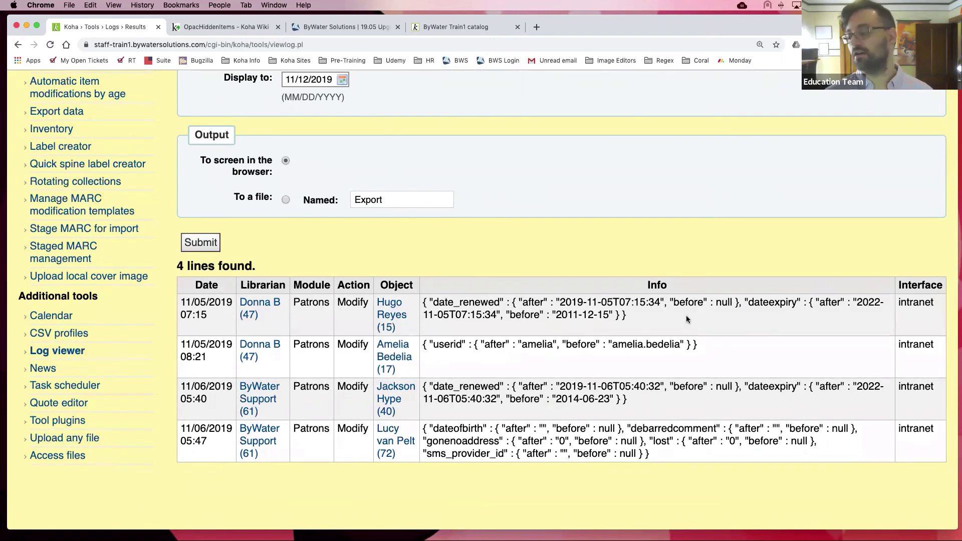
left_click_drag(642, 317, 422, 303)
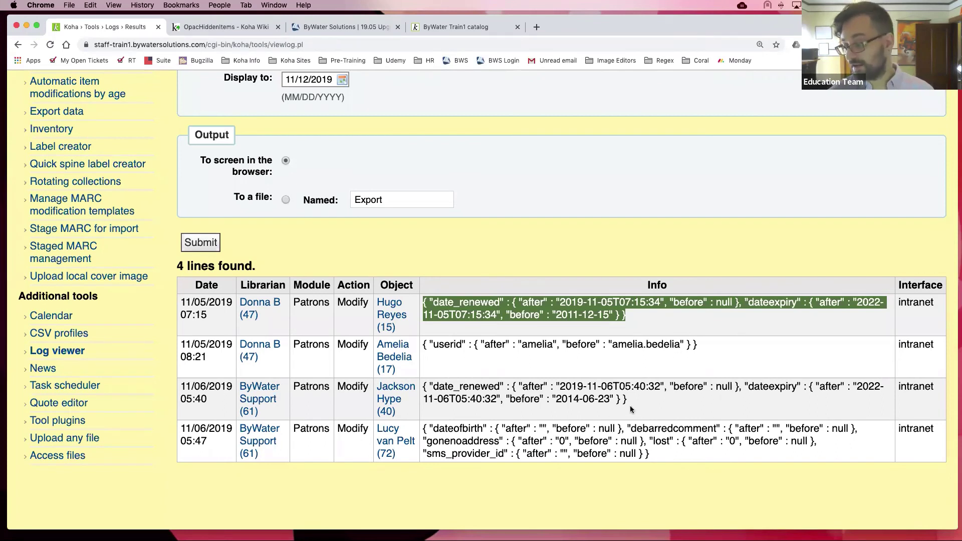
- Highlight the Info details of the 11/06/2019 05:40 log entry and the before and after userid values of the 11/05/2019 08:21 entry
left_click_drag(630, 401, 451, 393)
left_click_drag(429, 389, 427, 387)
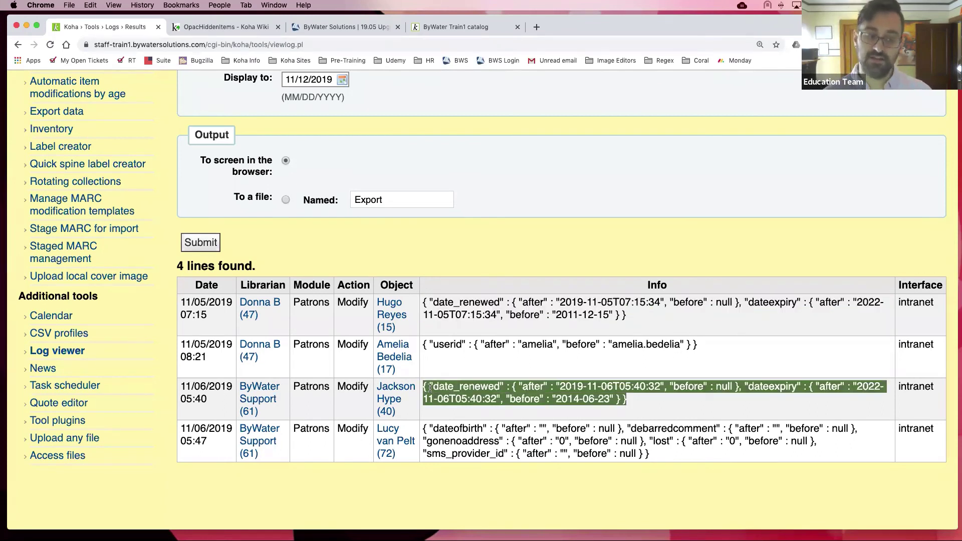
left_click(501, 362)
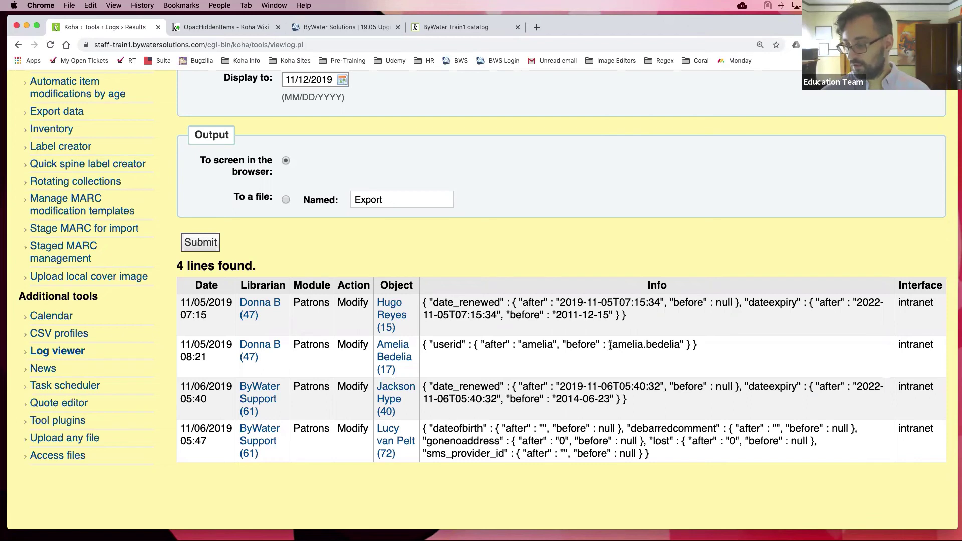
left_click_drag(612, 345, 680, 349)
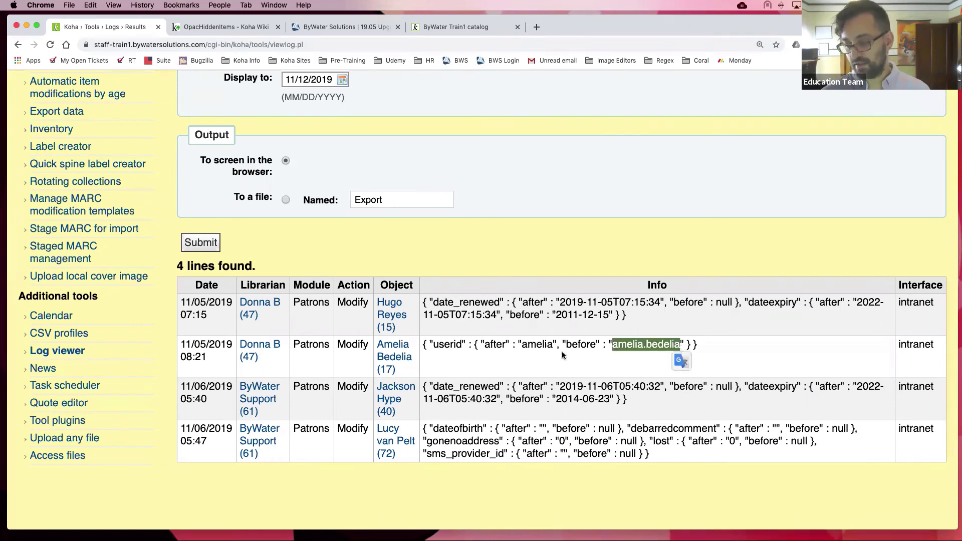
double_click(537, 345)
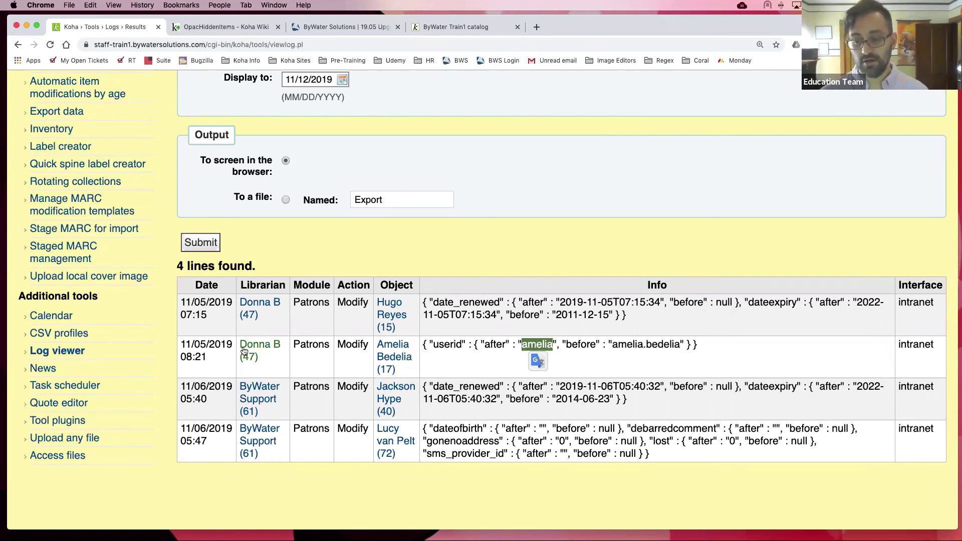
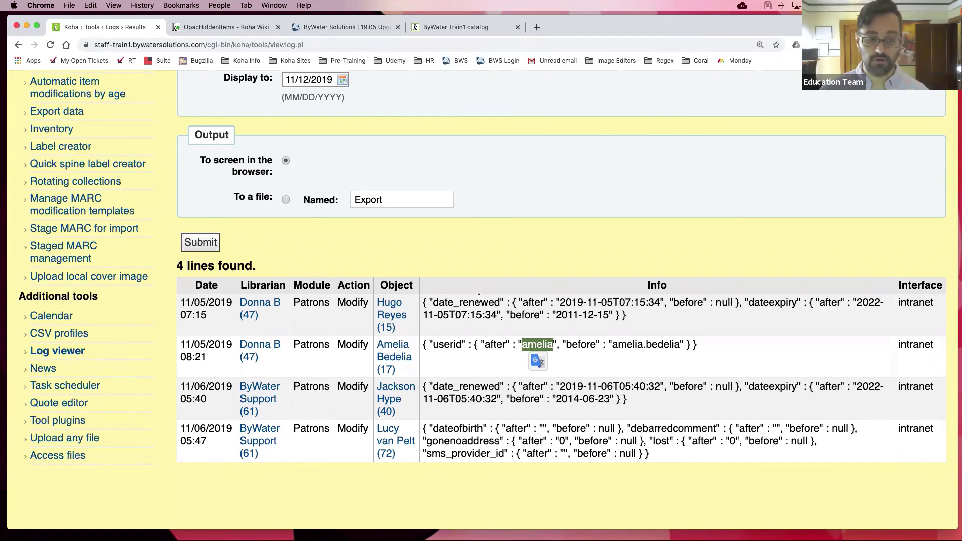
- Leave the log results and open the Manage plugins page from Koha administration
scroll(479, 299, "up", 2)
scroll(479, 301, "up", 4)
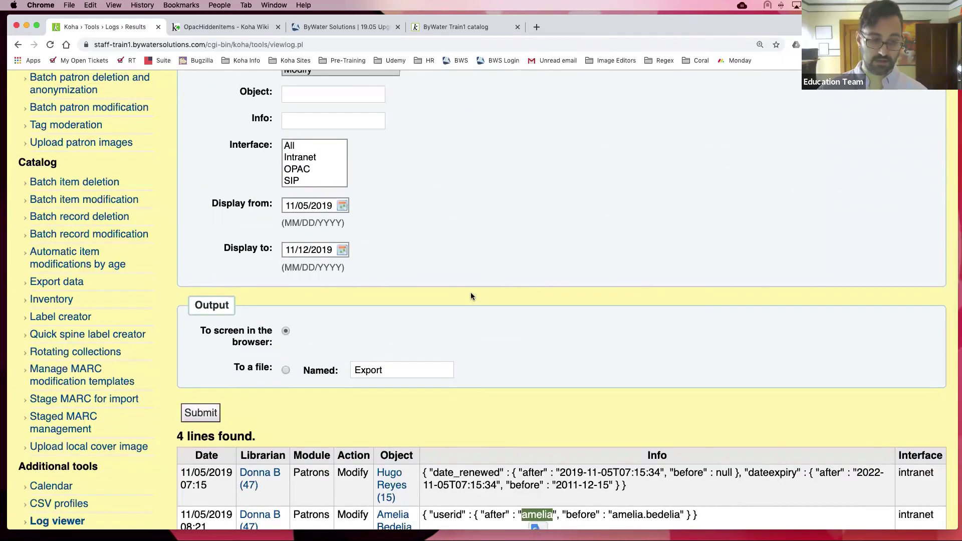
scroll(470, 293, "up", 8)
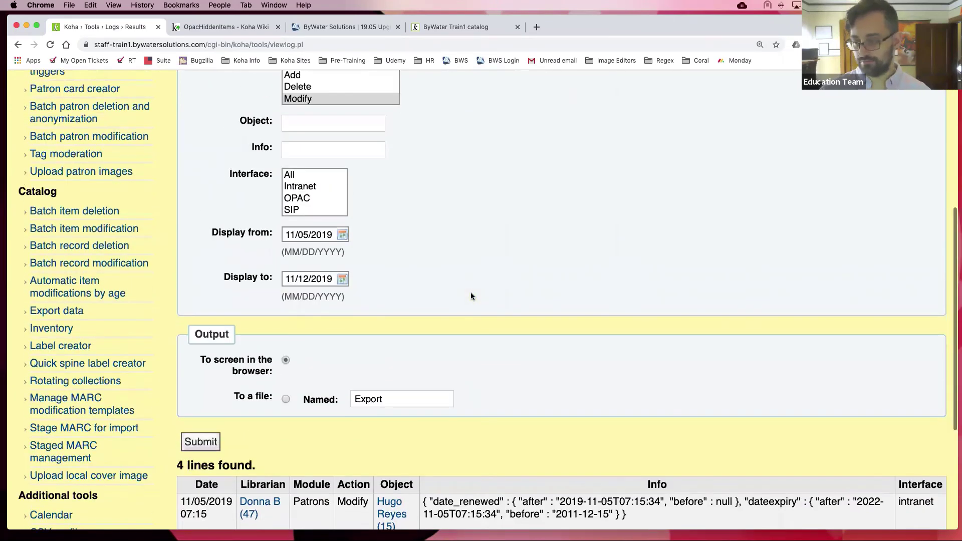
scroll(314, 207, "down", 1)
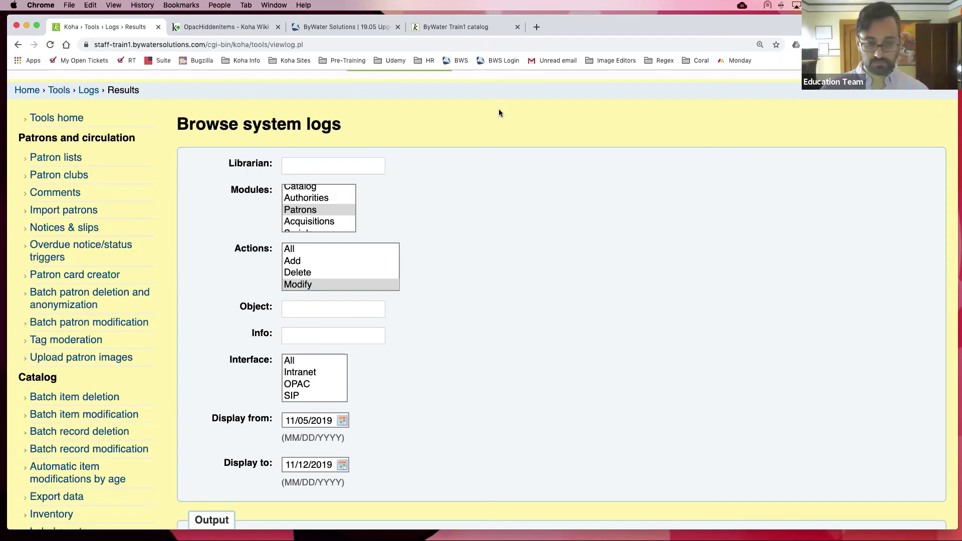
scroll(325, 140, "up", 3)
left_click(307, 81)
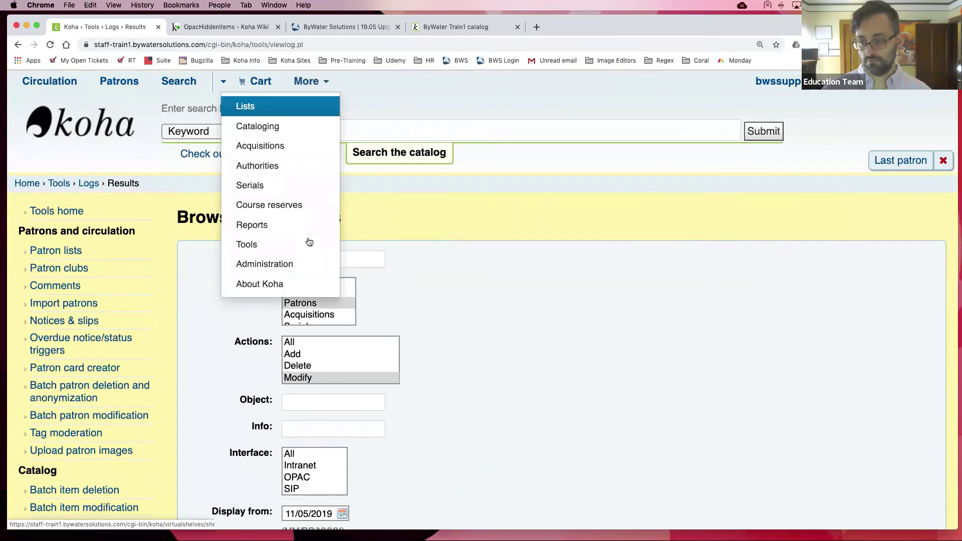
left_click(284, 265)
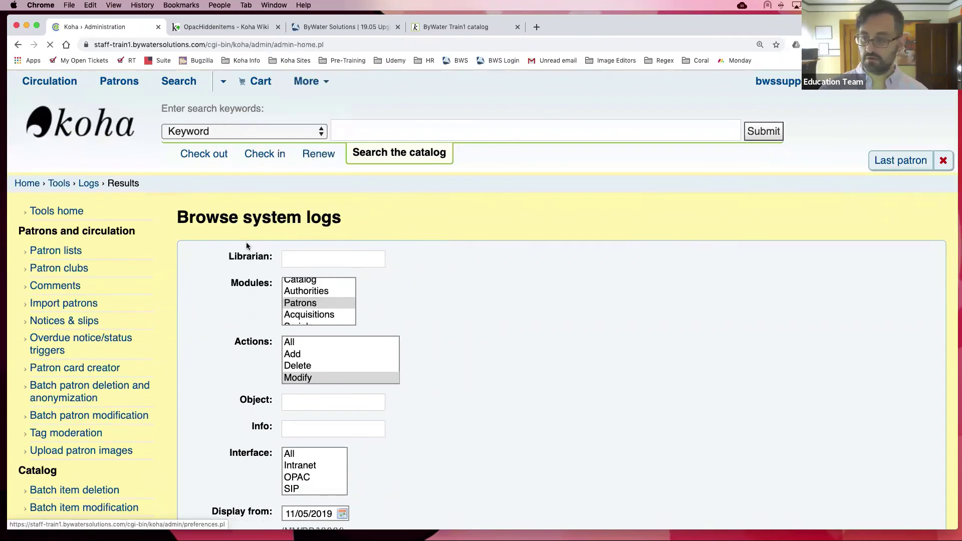
scroll(269, 275, "down", 12)
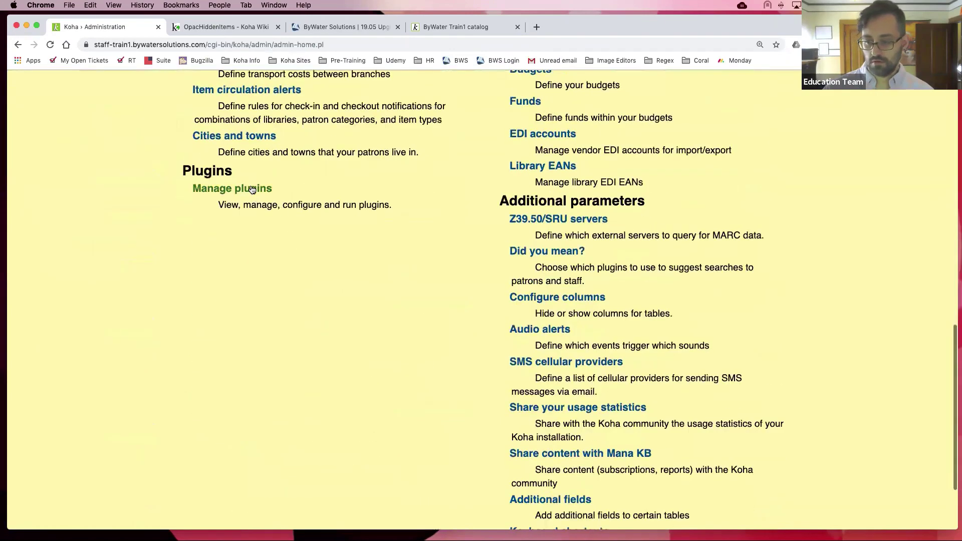
left_click(252, 190)
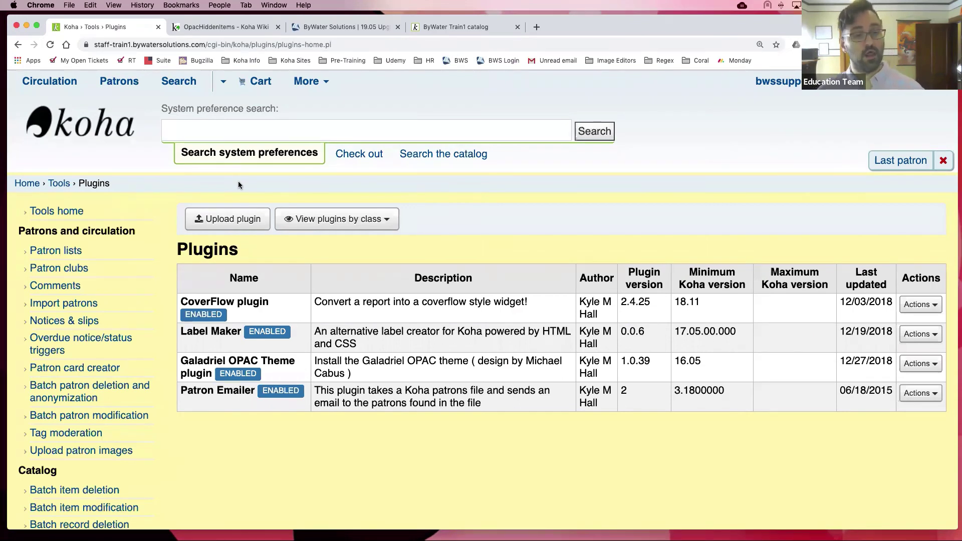
- Disable the Label Maker plugin in the plugins table
scroll(238, 185, "down", 1)
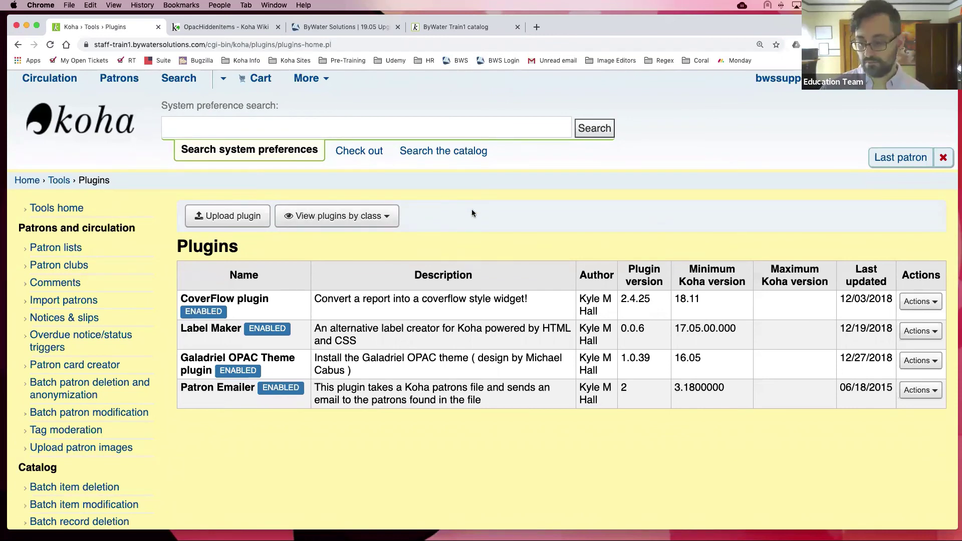
scroll(470, 215, "down", 2)
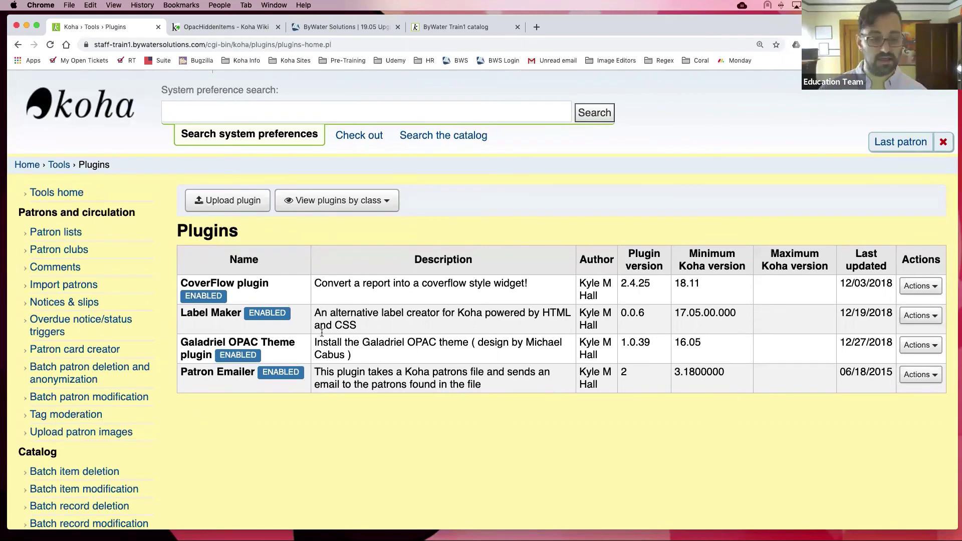
left_click(935, 316)
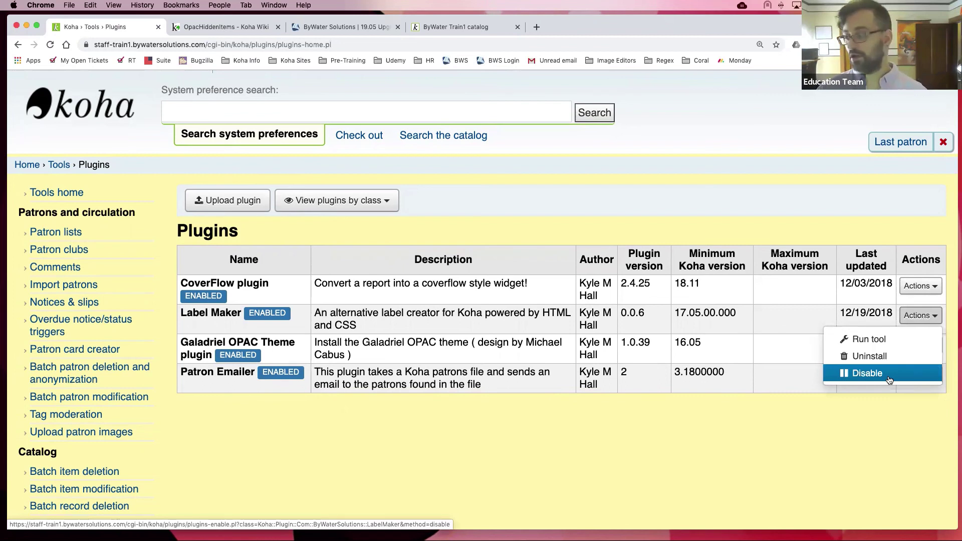
scroll(888, 375, "down", 1)
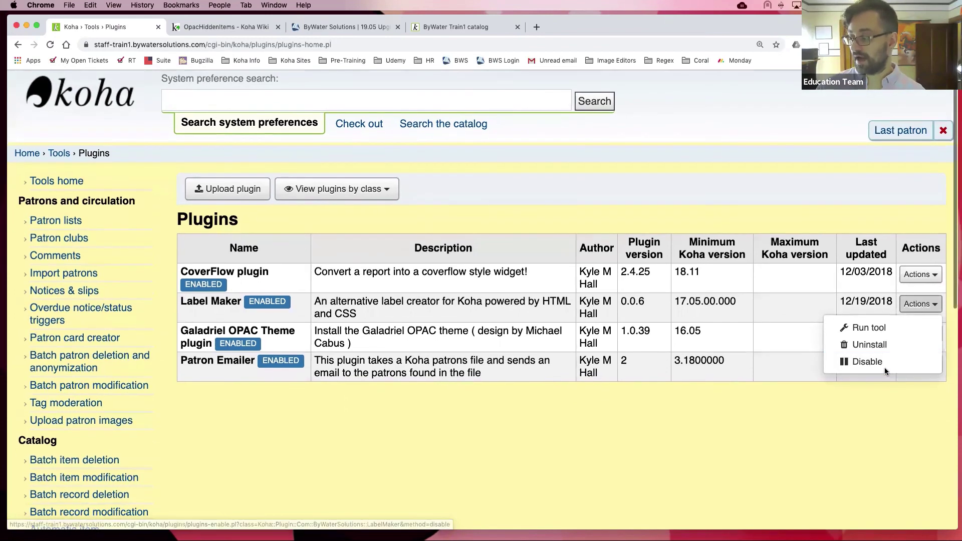
left_click(884, 367)
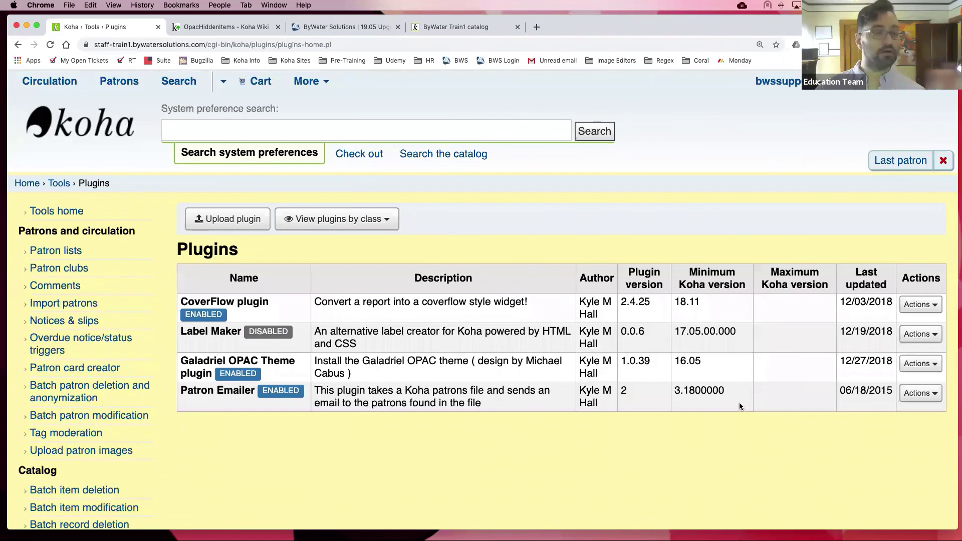
- Enable the Label Maker plugin again and look over the plugins table
left_click(921, 334)
left_click(880, 390)
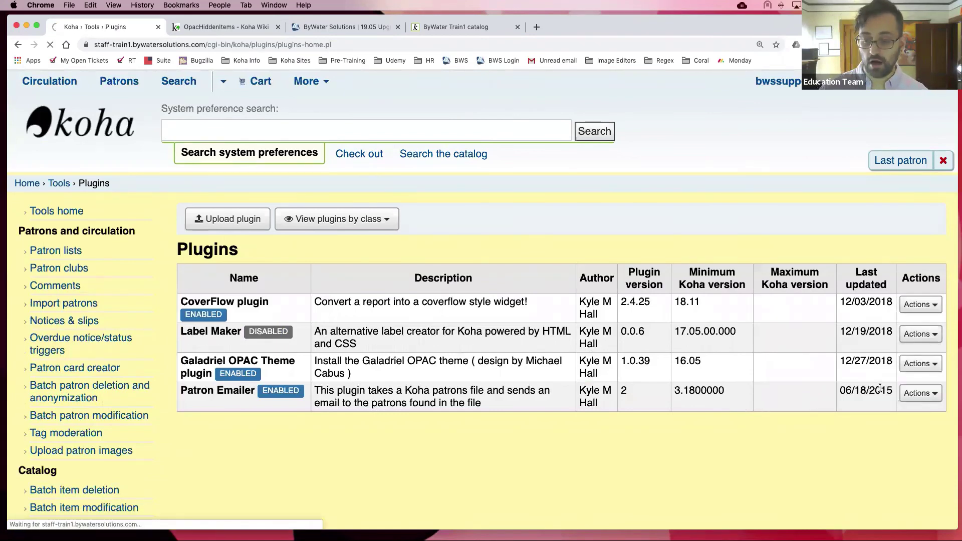
scroll(838, 385, "down", 1)
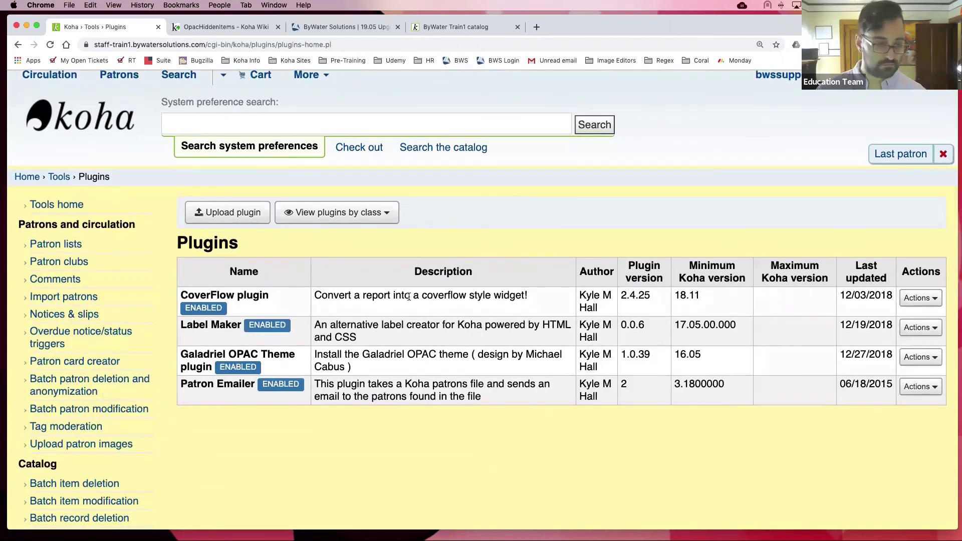
scroll(408, 299, "down", 1)
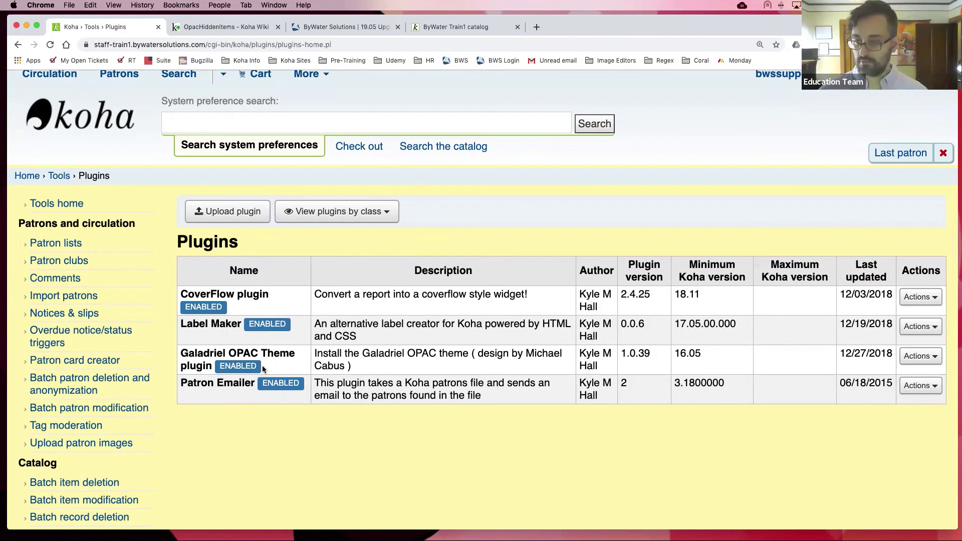
scroll(126, 335, "up", 1)
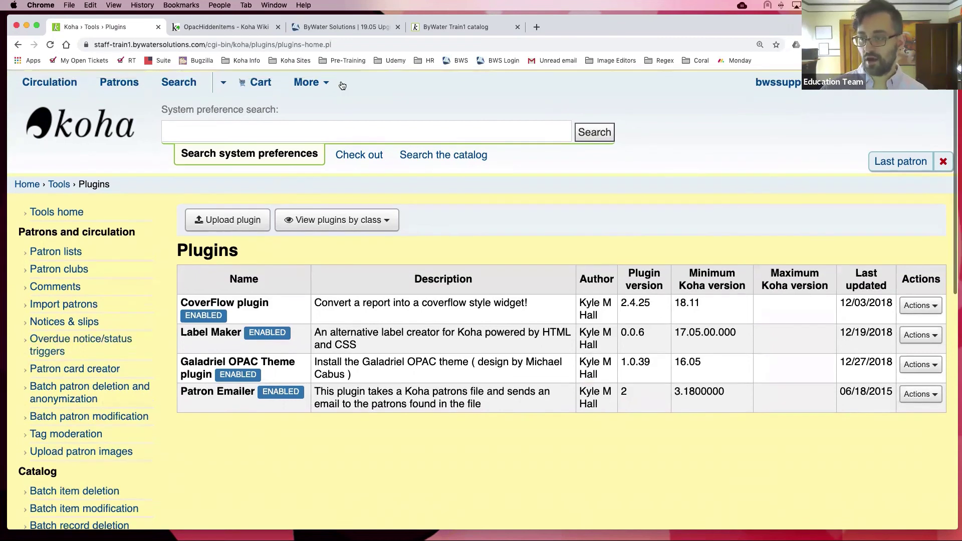
- Open the Authorized values page from the basic parameters in Koha administration
left_click(311, 81)
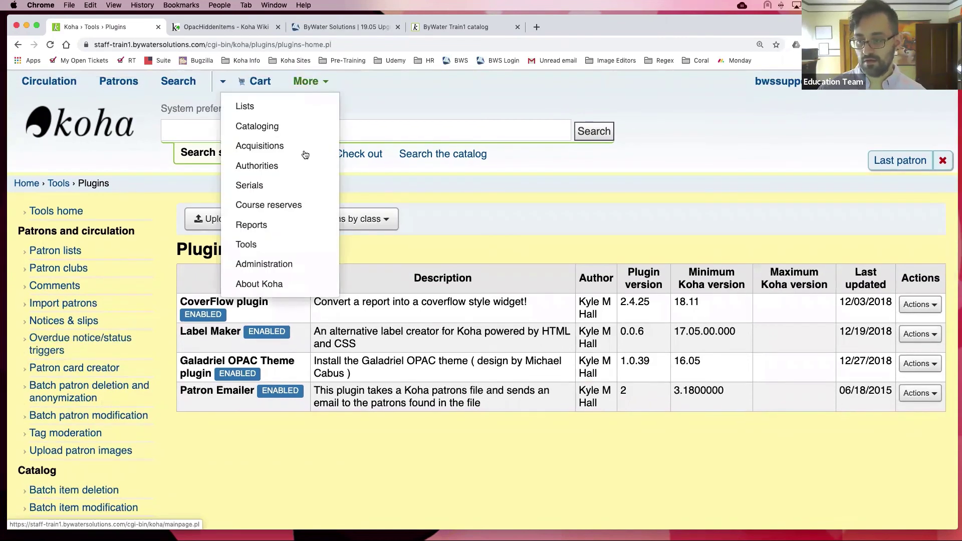
left_click(293, 271)
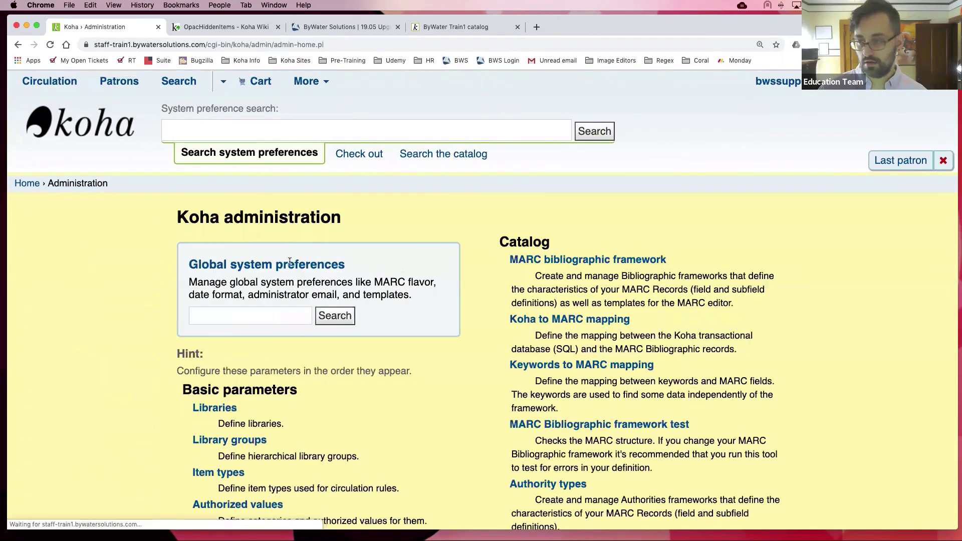
scroll(275, 352, "down", 5)
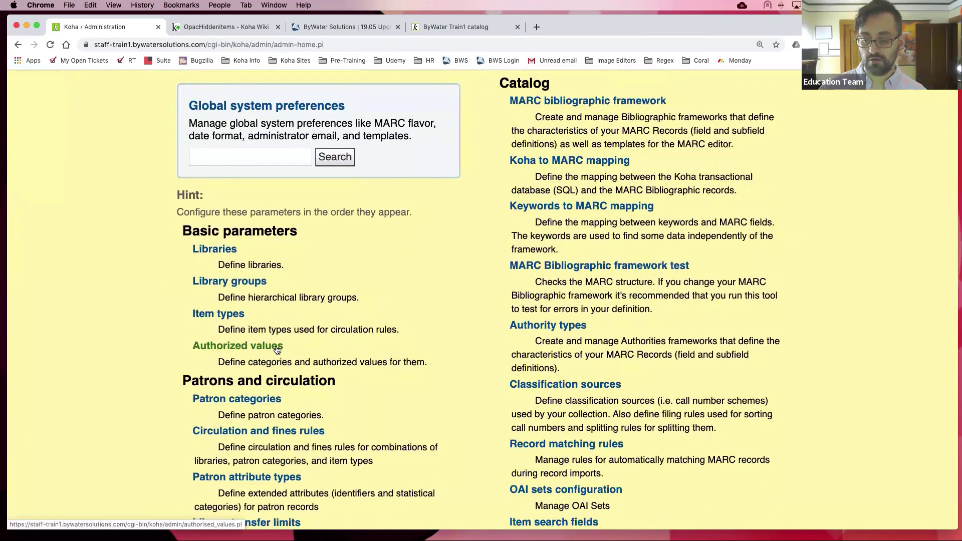
left_click(277, 347)
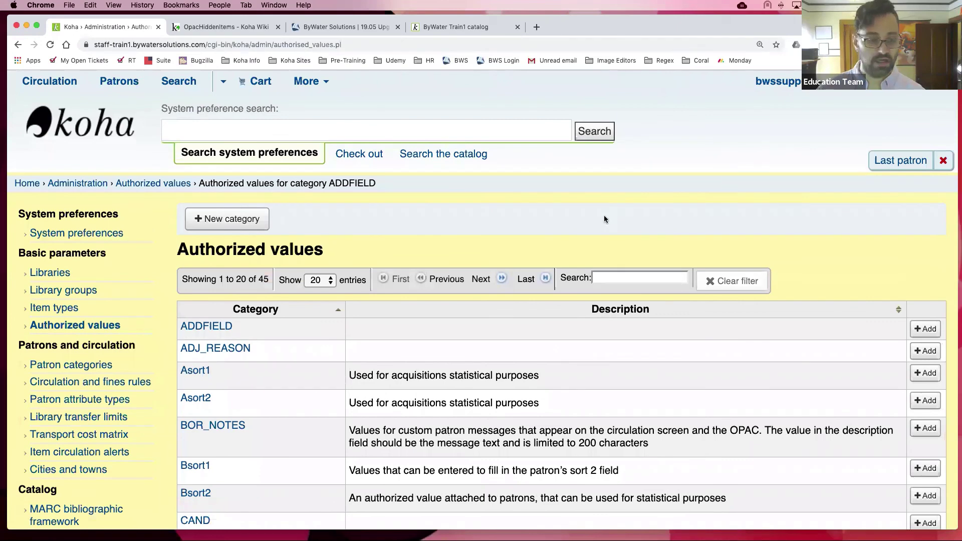
- Examine the authorized value categories and their descriptions from ADDFIELD through HSBND_FREQ
scroll(604, 218, "down", 4)
scroll(617, 239, "down", 4)
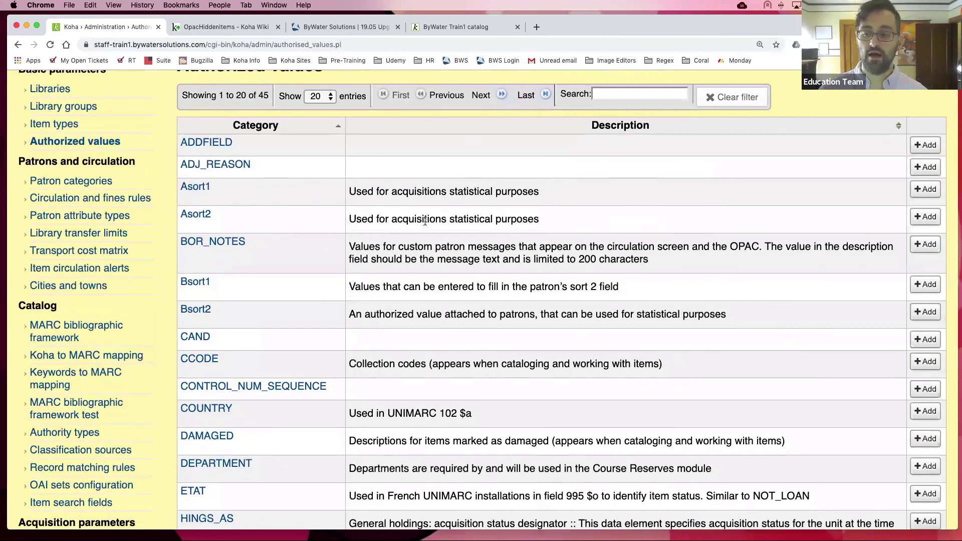
scroll(596, 290, "down", 1)
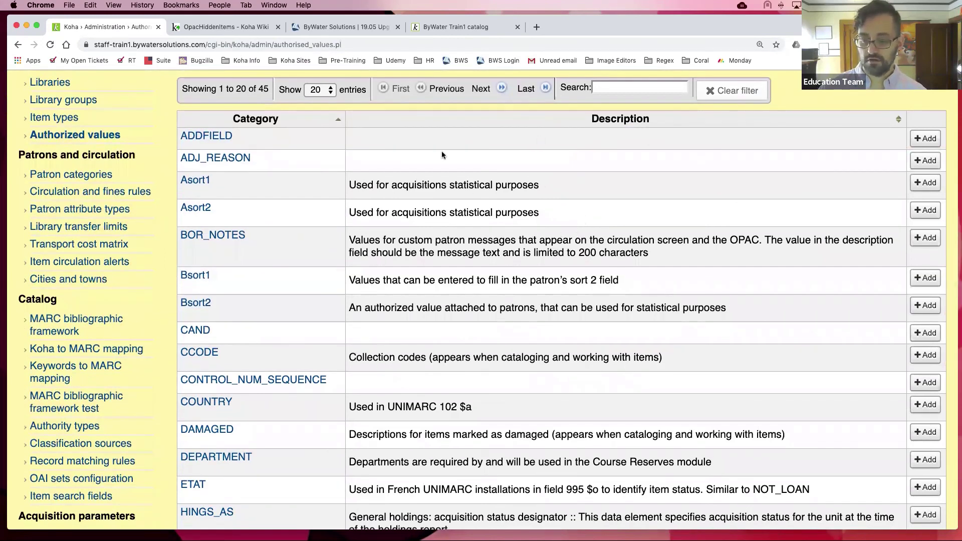
scroll(503, 391, "down", 5)
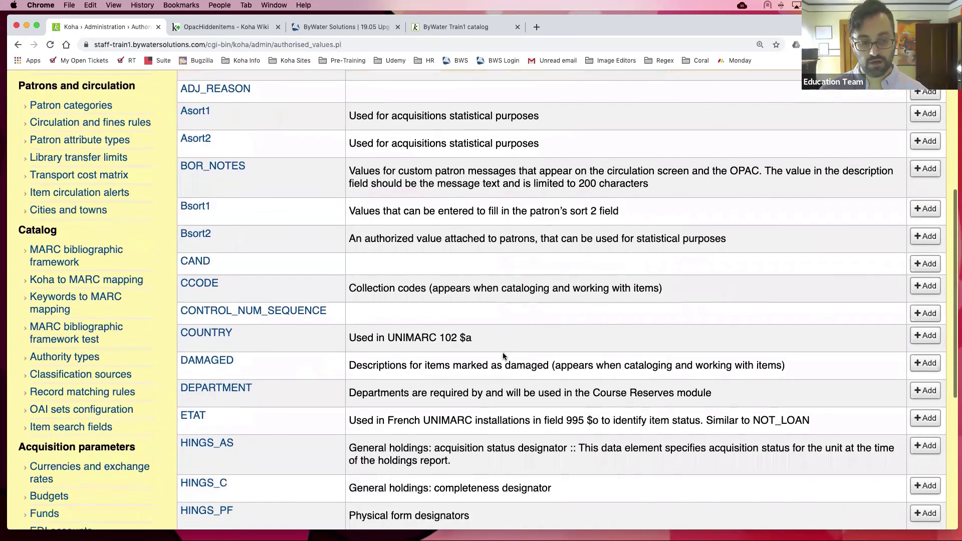
scroll(499, 193, "down", 1)
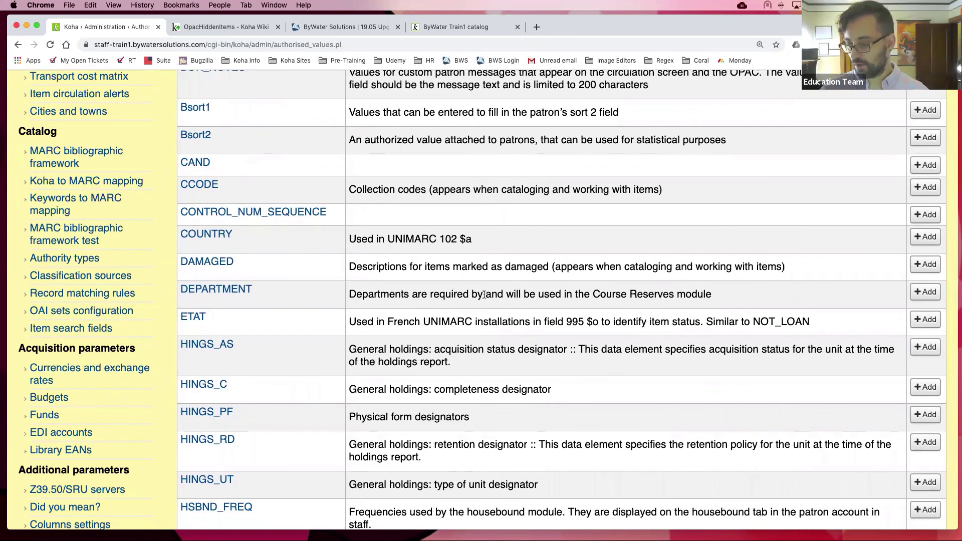
scroll(439, 355, "down", 3)
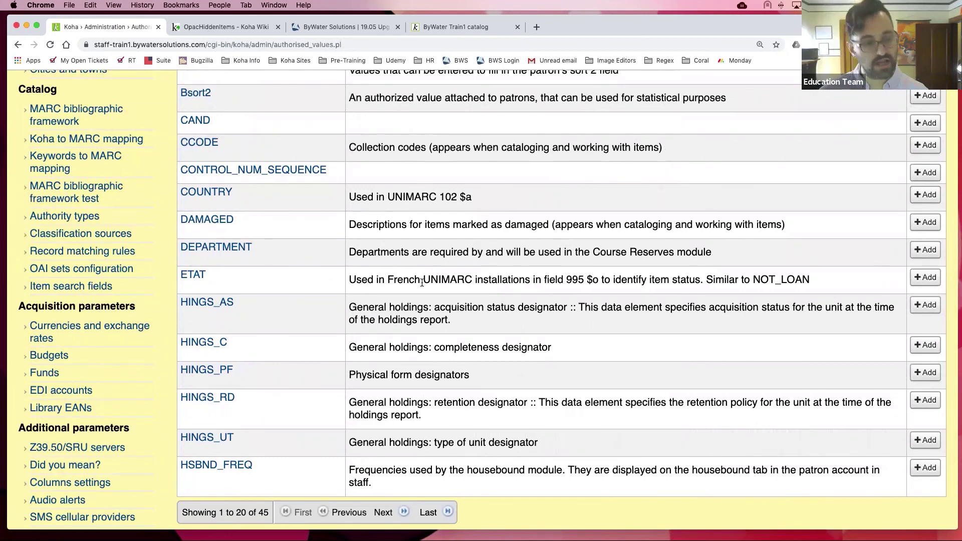
scroll(432, 283, "down", 5)
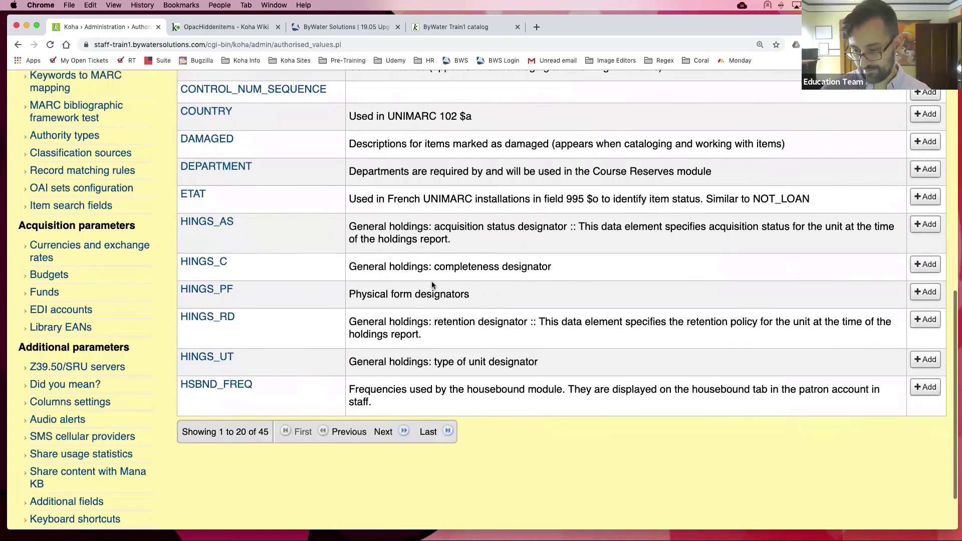
scroll(432, 284, "up", 15)
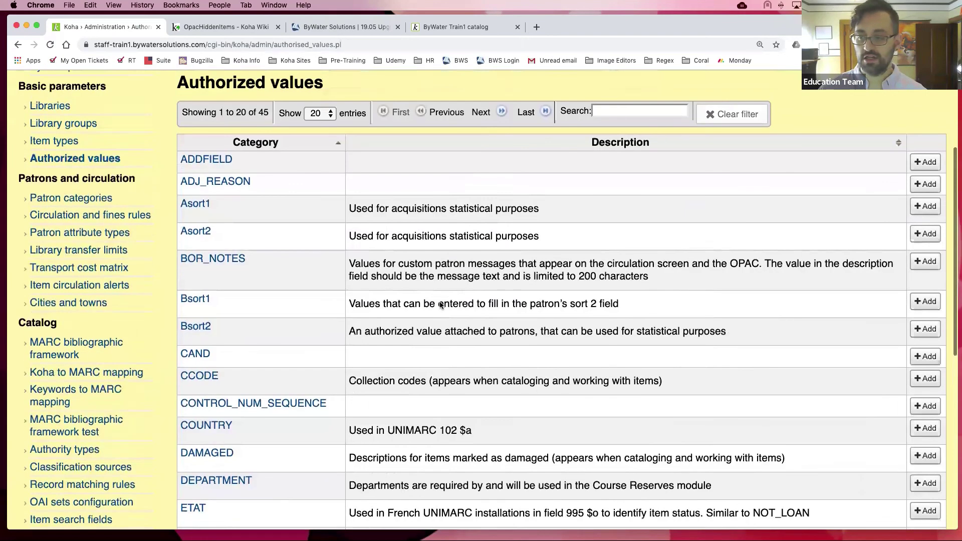
scroll(269, 257, "up", 5)
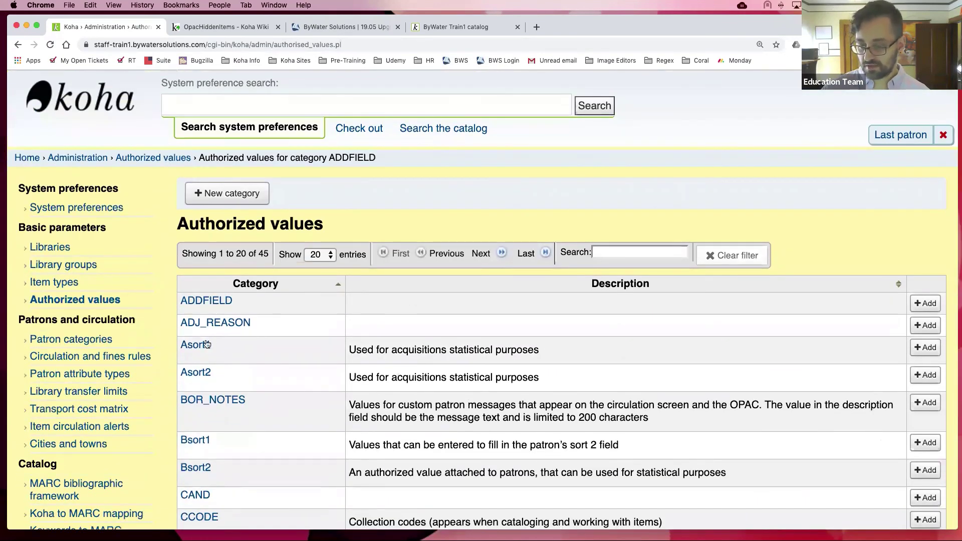
- Open the Asort1 authorized value category and display the categories available for switching
left_click(204, 345)
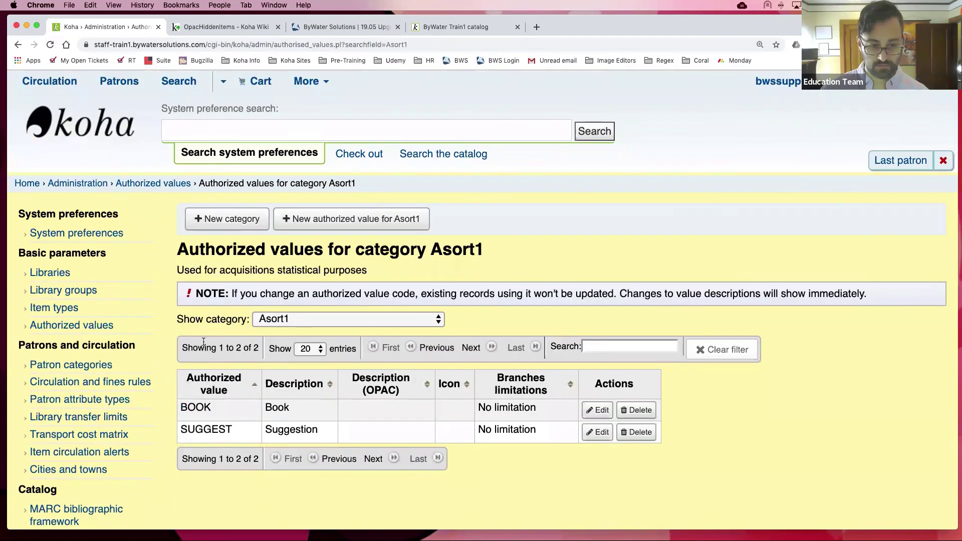
left_click(408, 319)
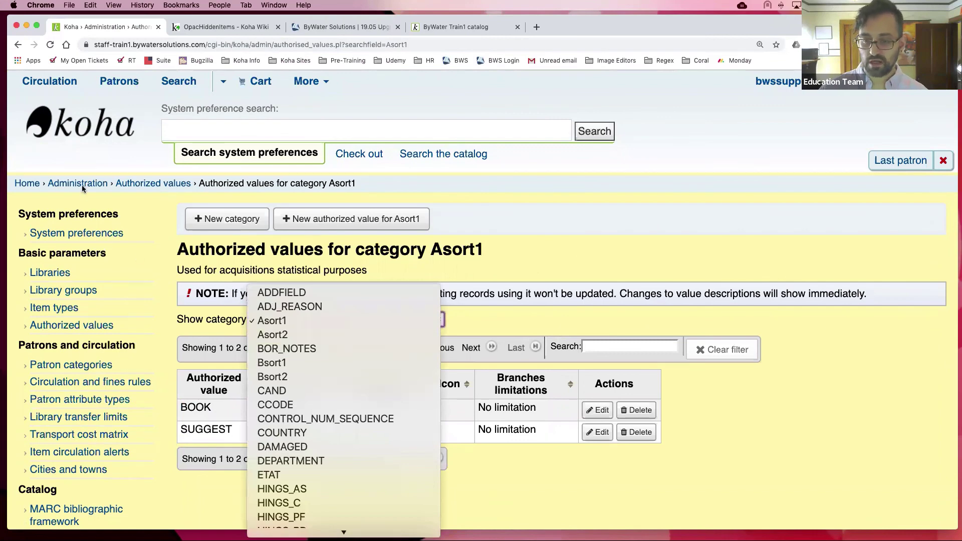
- Return from Asort1 to the full authorized values list and create a new category named TEST
left_click(176, 185)
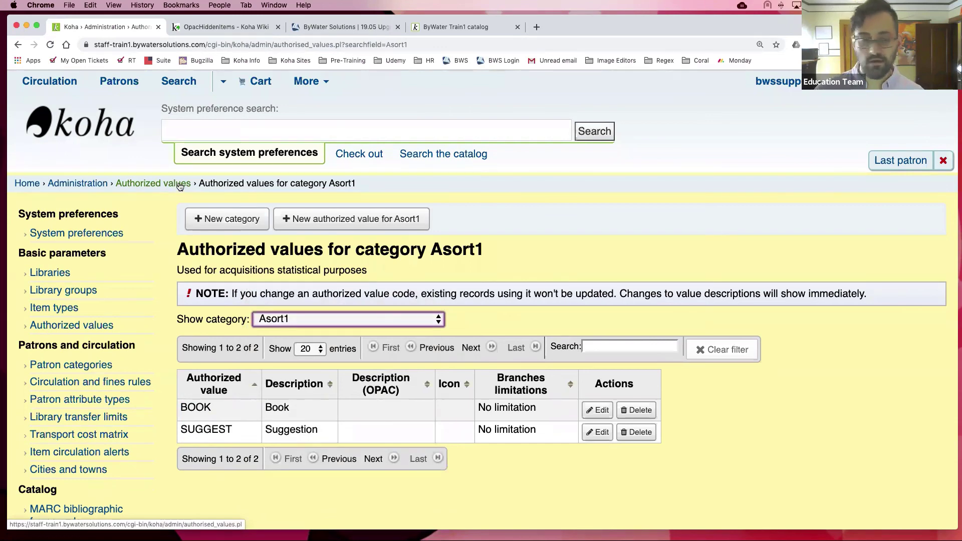
left_click(179, 185)
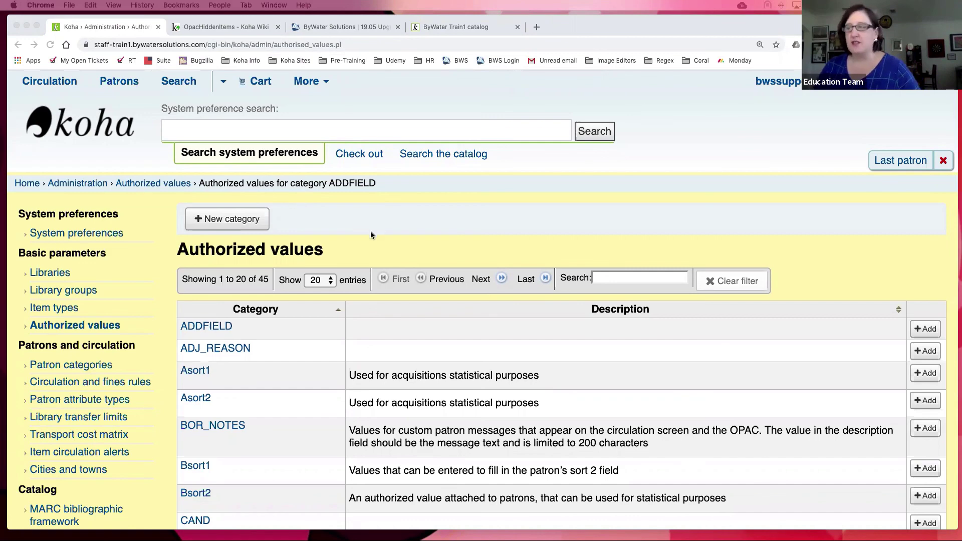
left_click(226, 218)
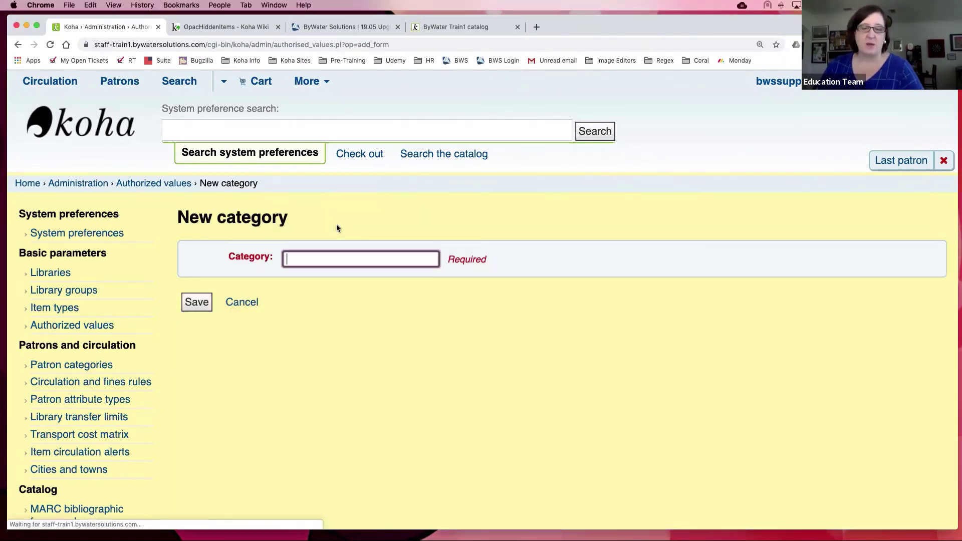
type("TEST")
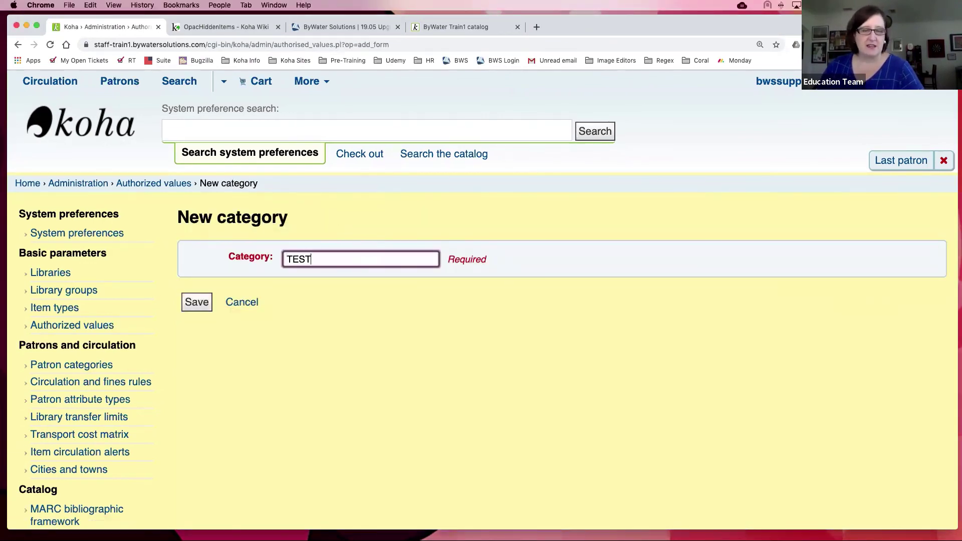
left_click(209, 308)
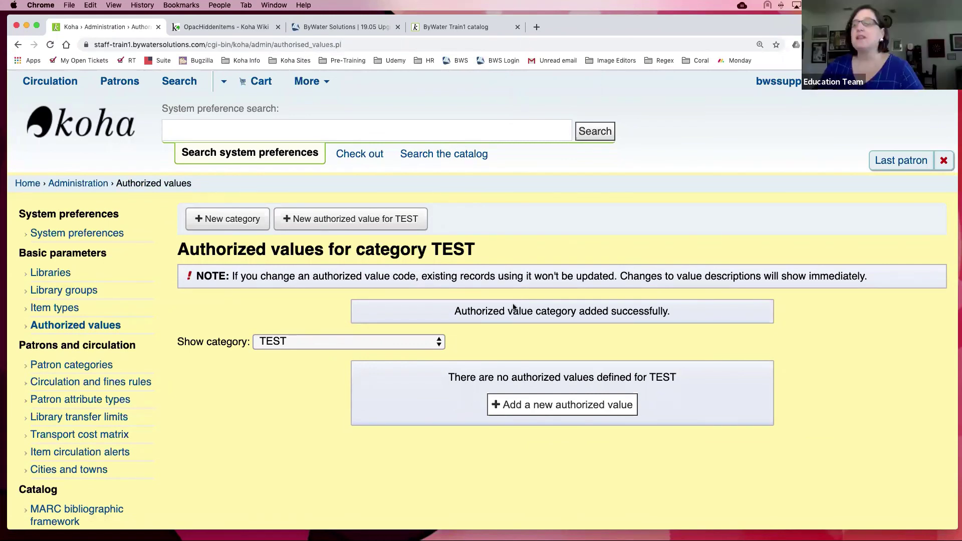
- Go back to the full authorized values list and filter the categories by "statisti"
left_click(16, 45)
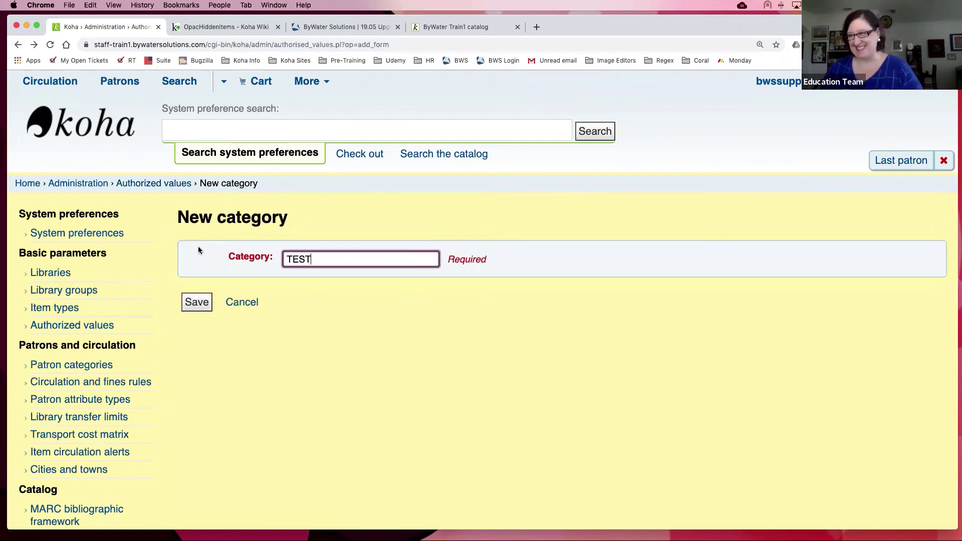
left_click(139, 184)
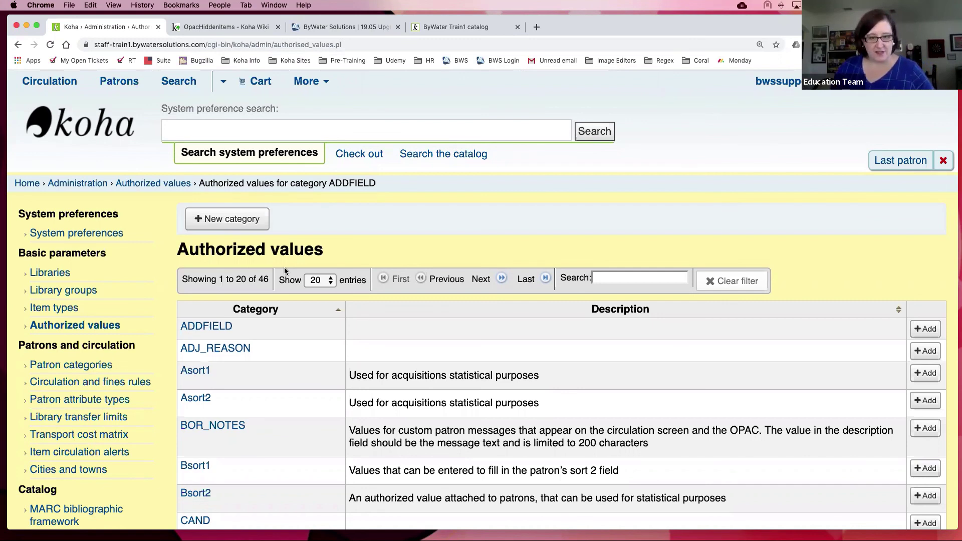
left_click(616, 279)
type("stat")
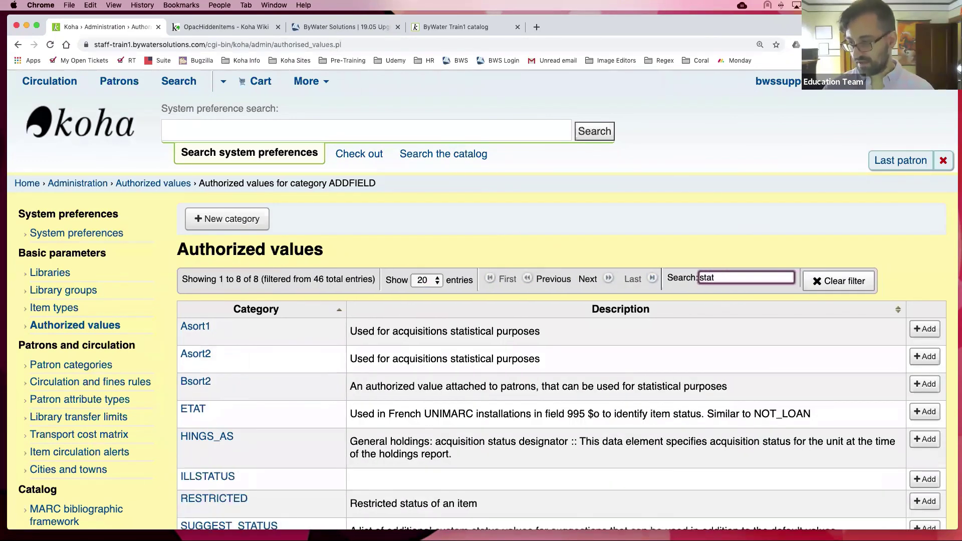
type("isti")
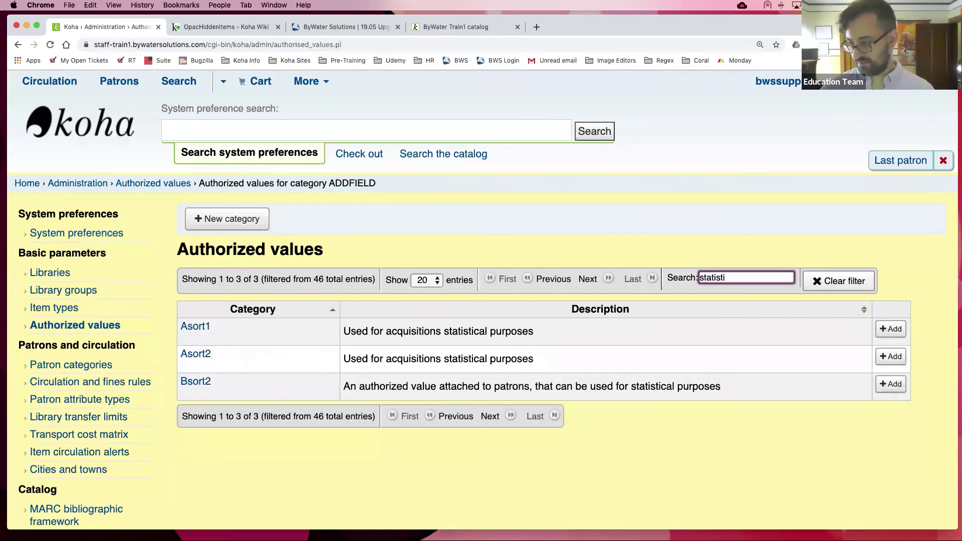